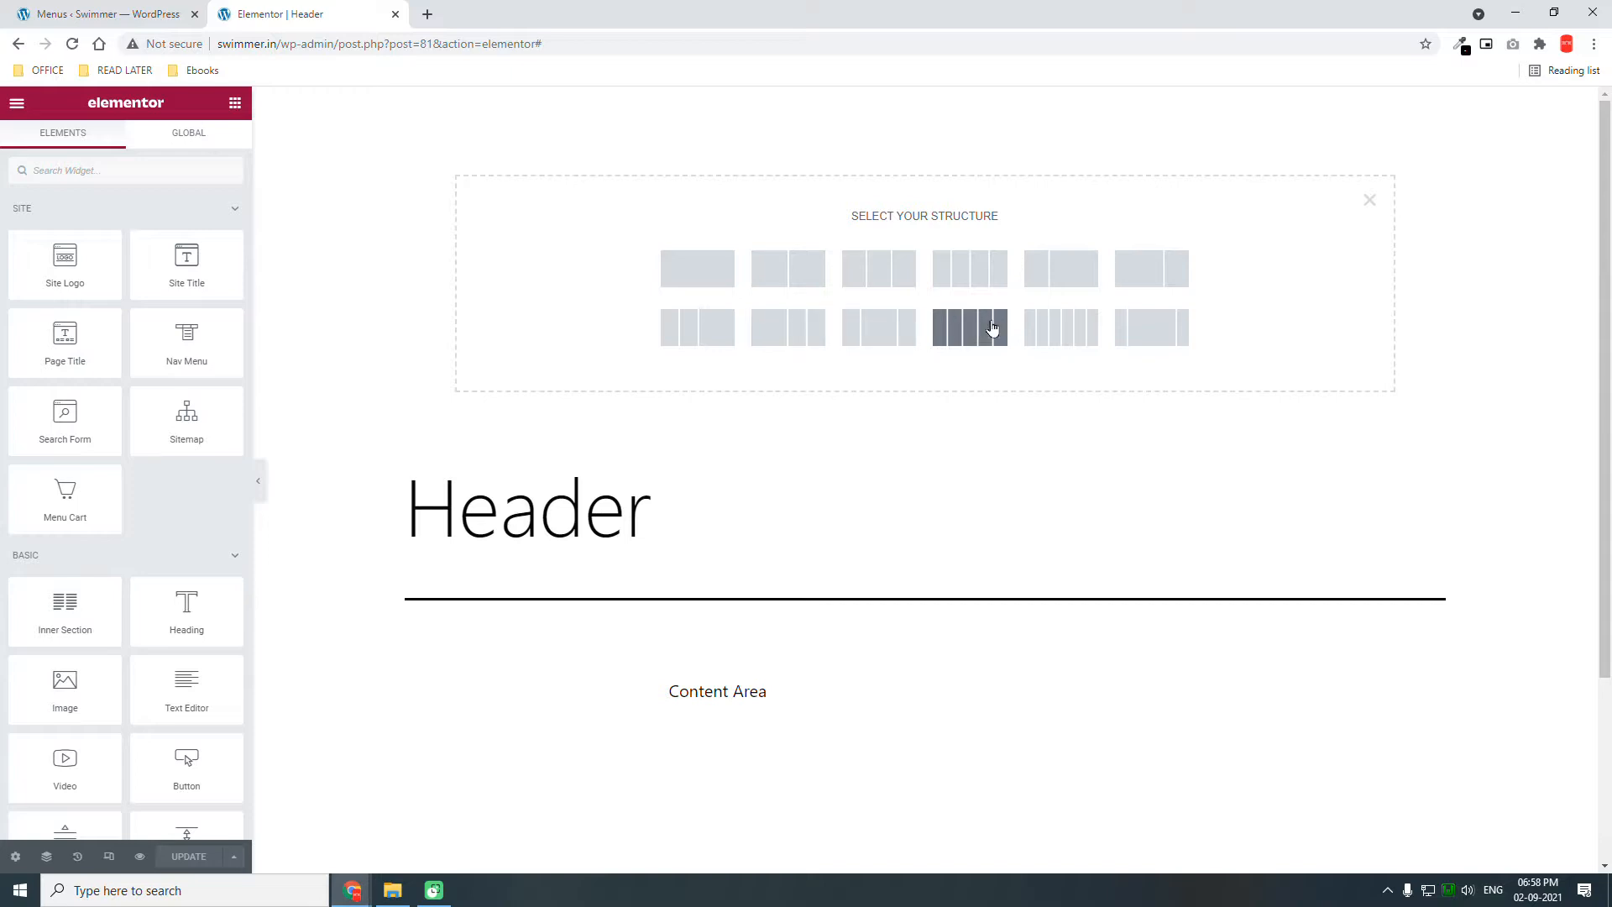
Insert a three-column section with a wide middle column and place a Site Title widget in its first column
click(1131, 328)
click(233, 102)
drag(192, 252, 555, 112)
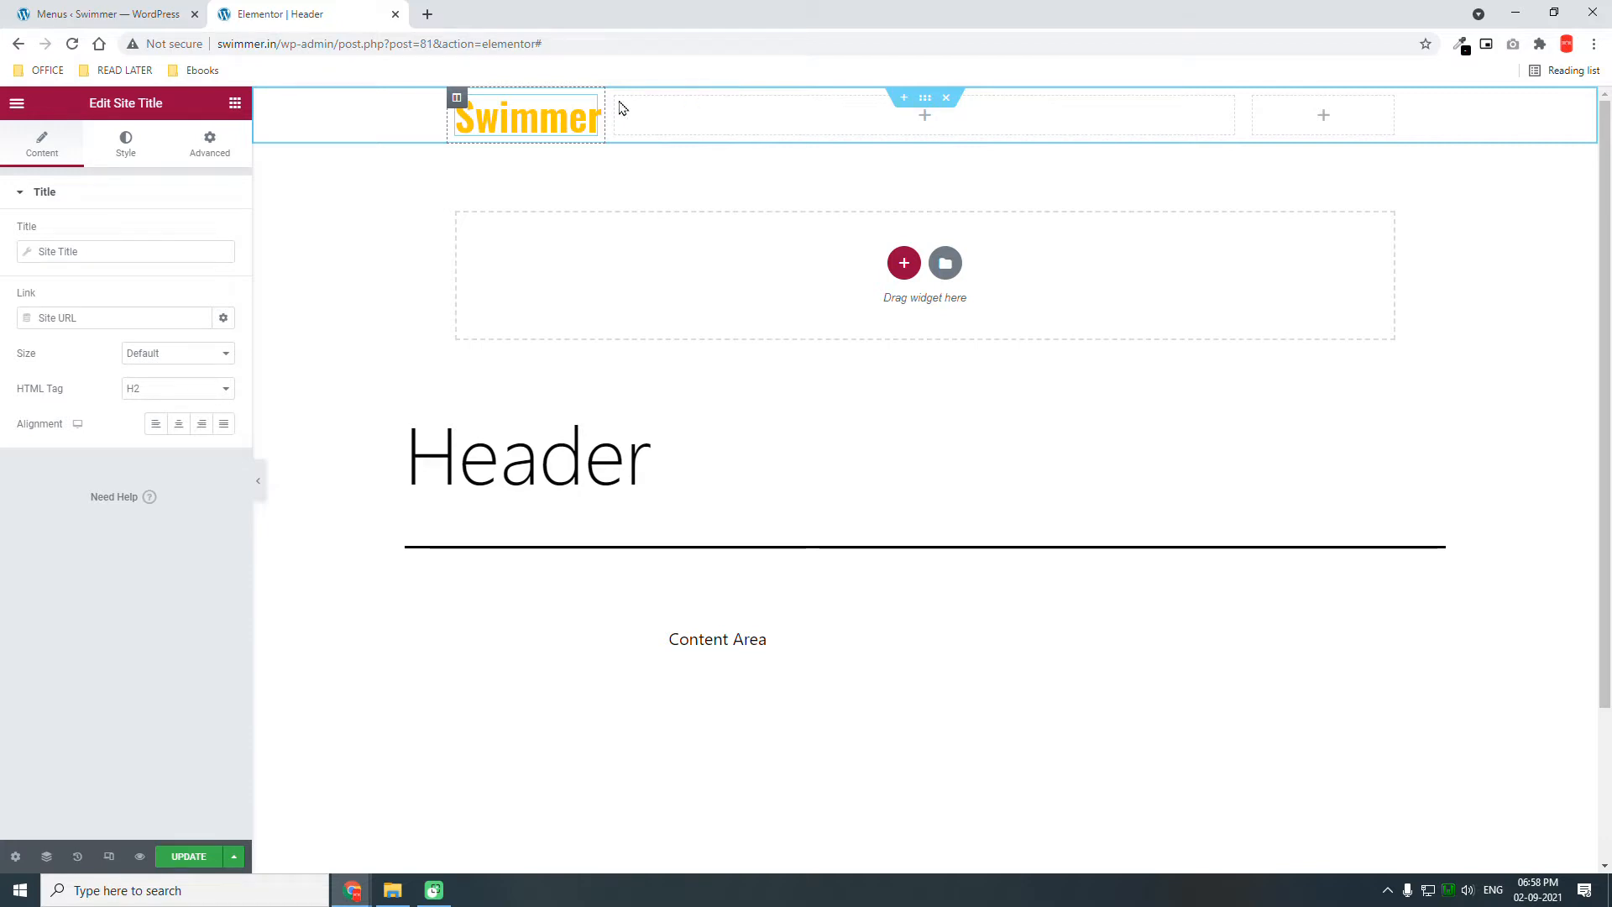
Add a Nav Menu widget to the wide middle column of the header section and align it right
click(235, 103)
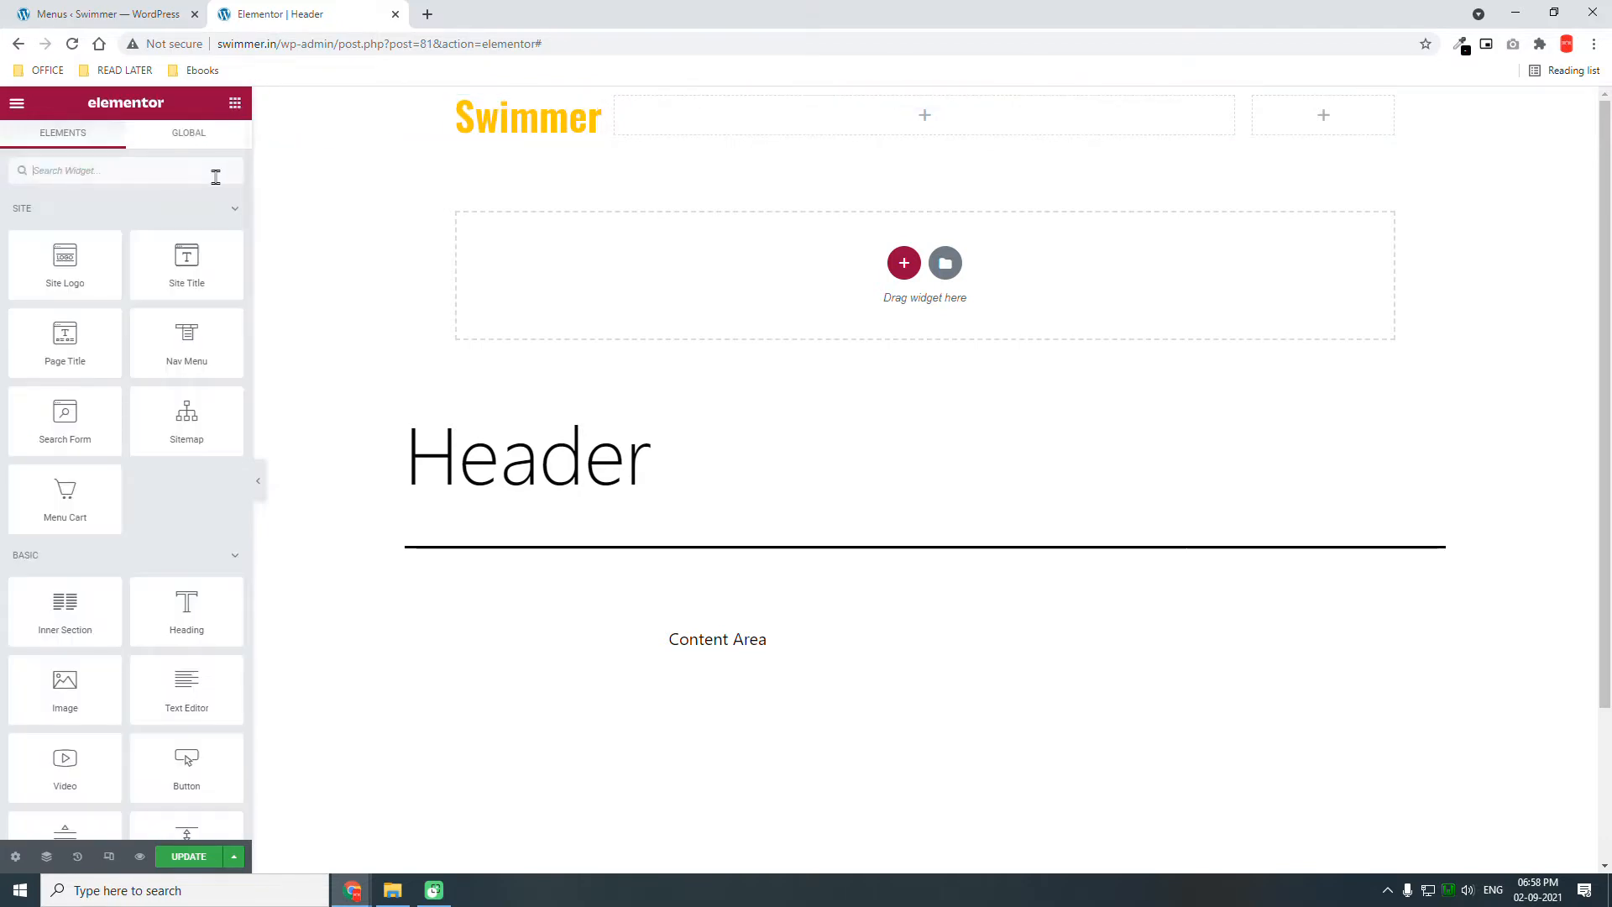
drag(187, 341, 1015, 115)
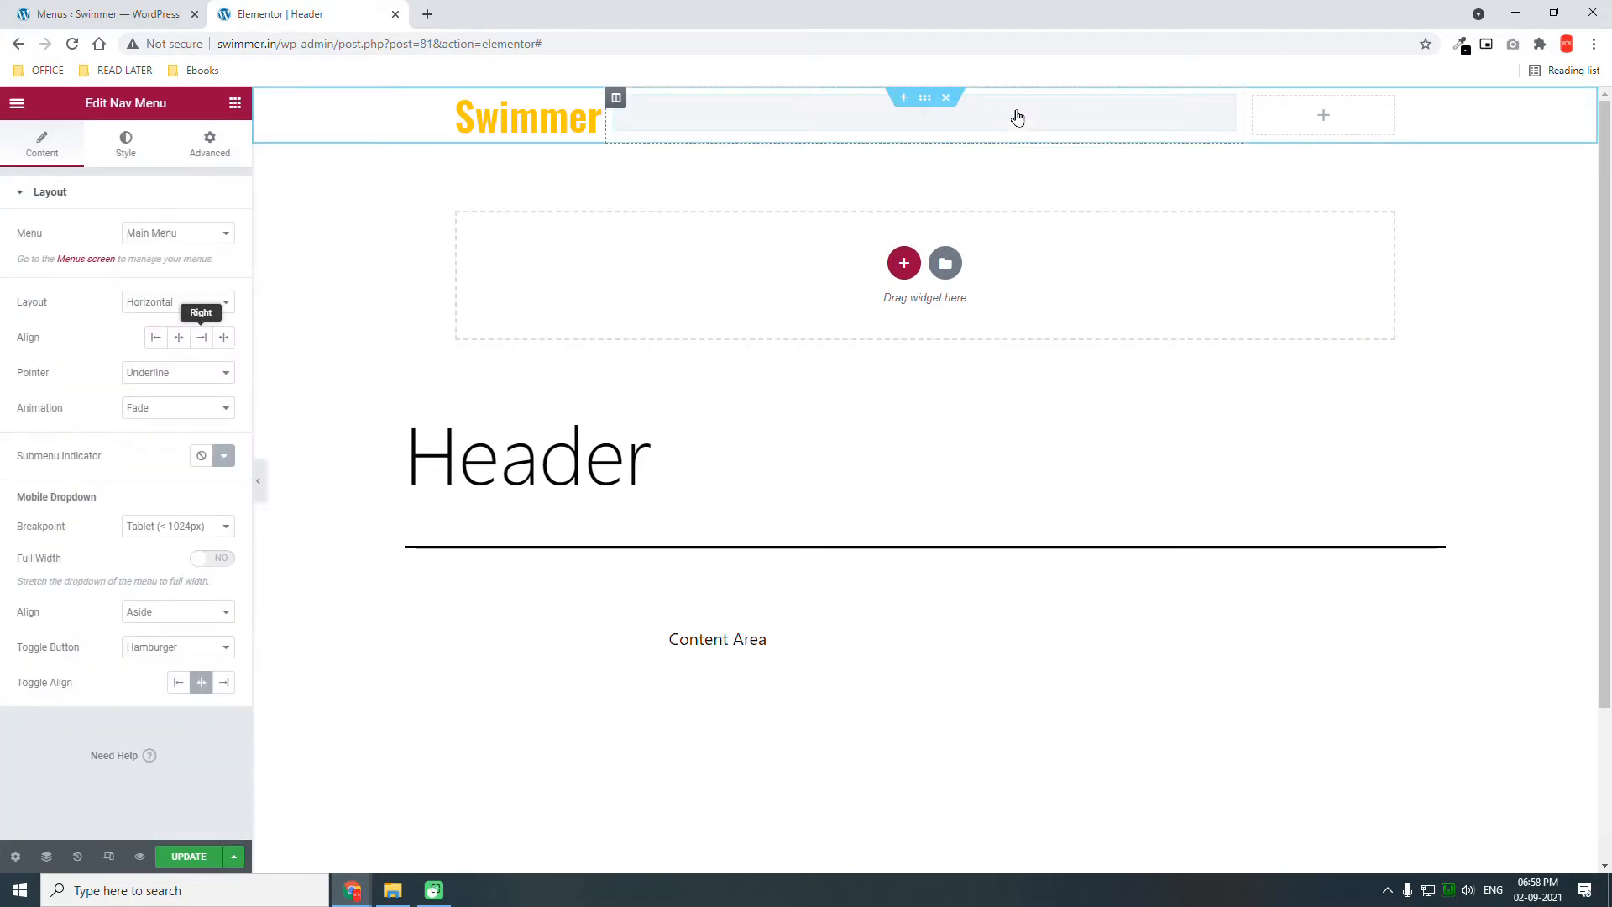
click(204, 342)
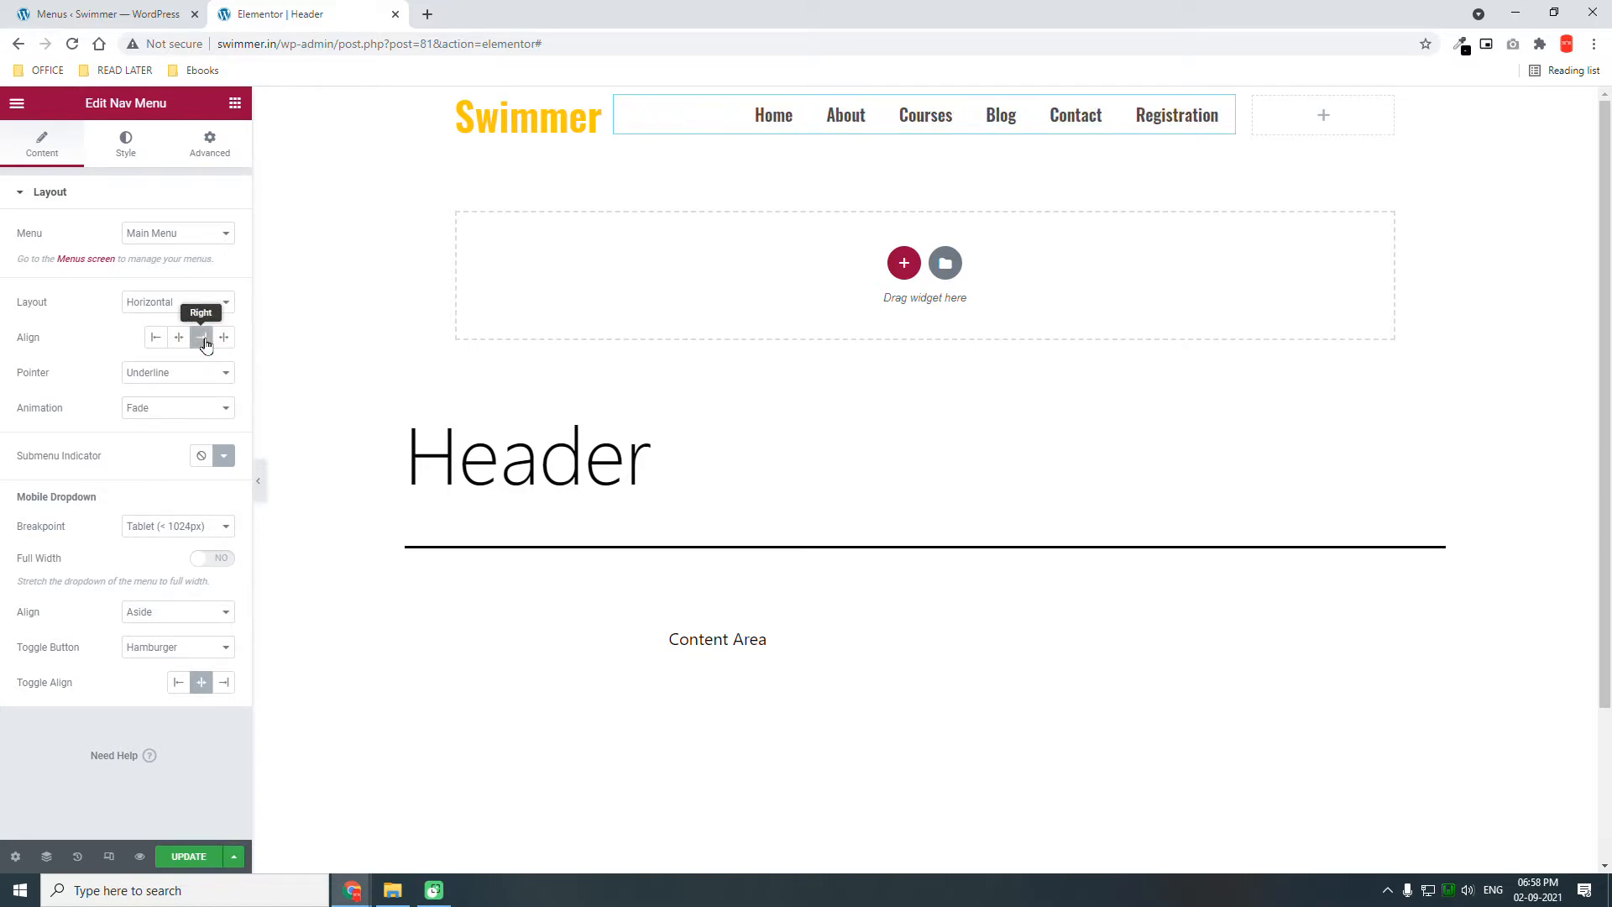
Add a Button widget to the header section's last column and set its alignment to Justified
click(235, 103)
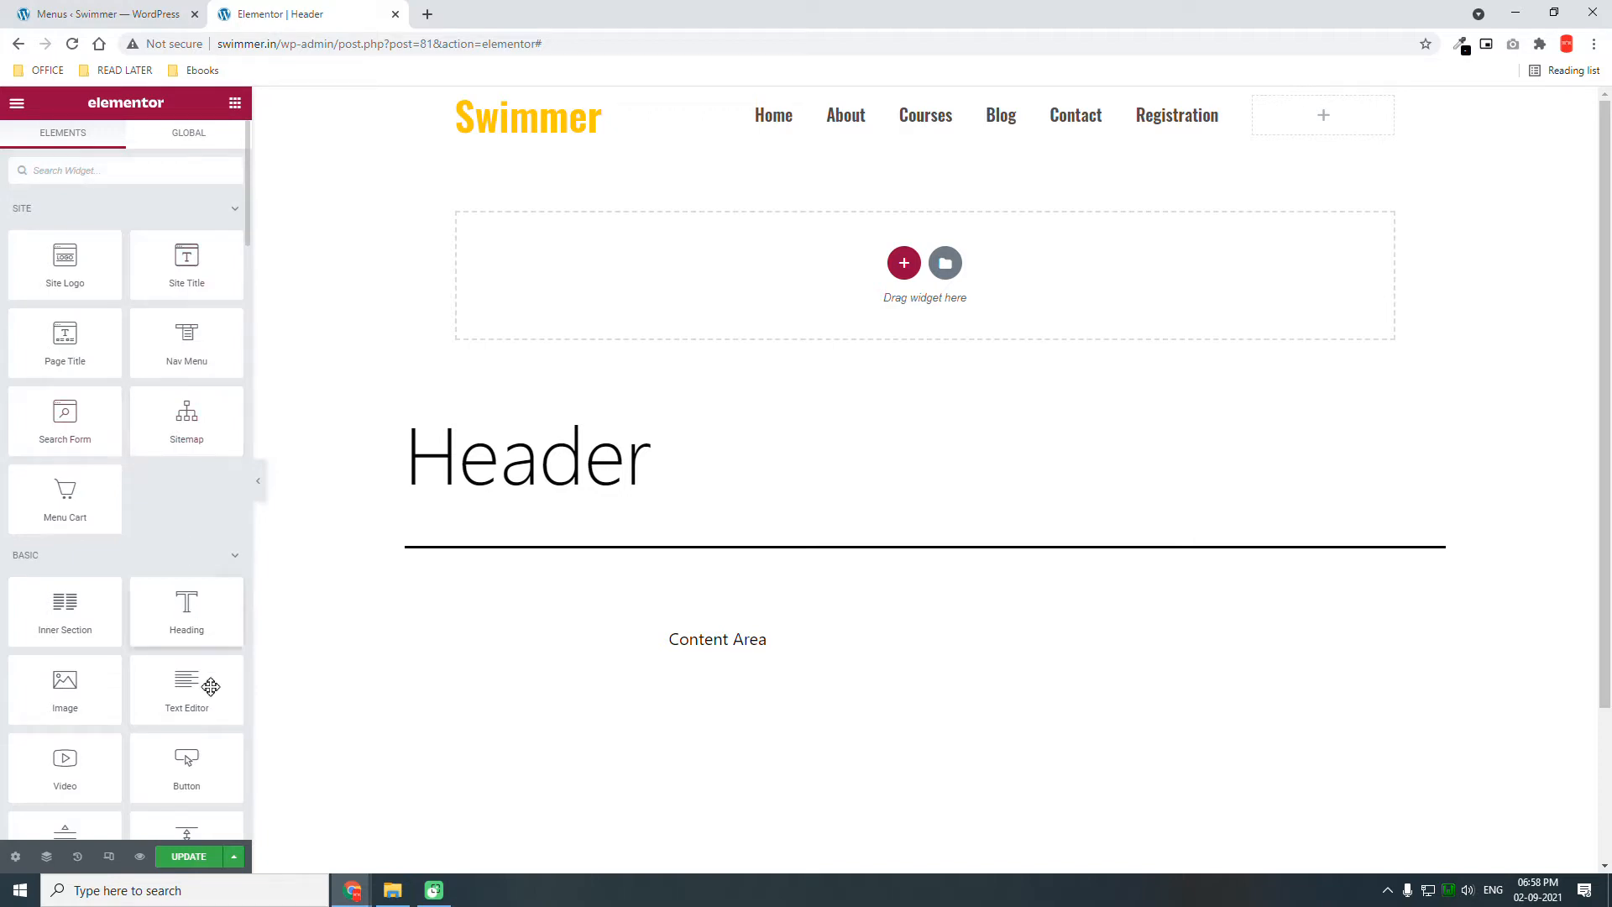
drag(202, 754, 1353, 89)
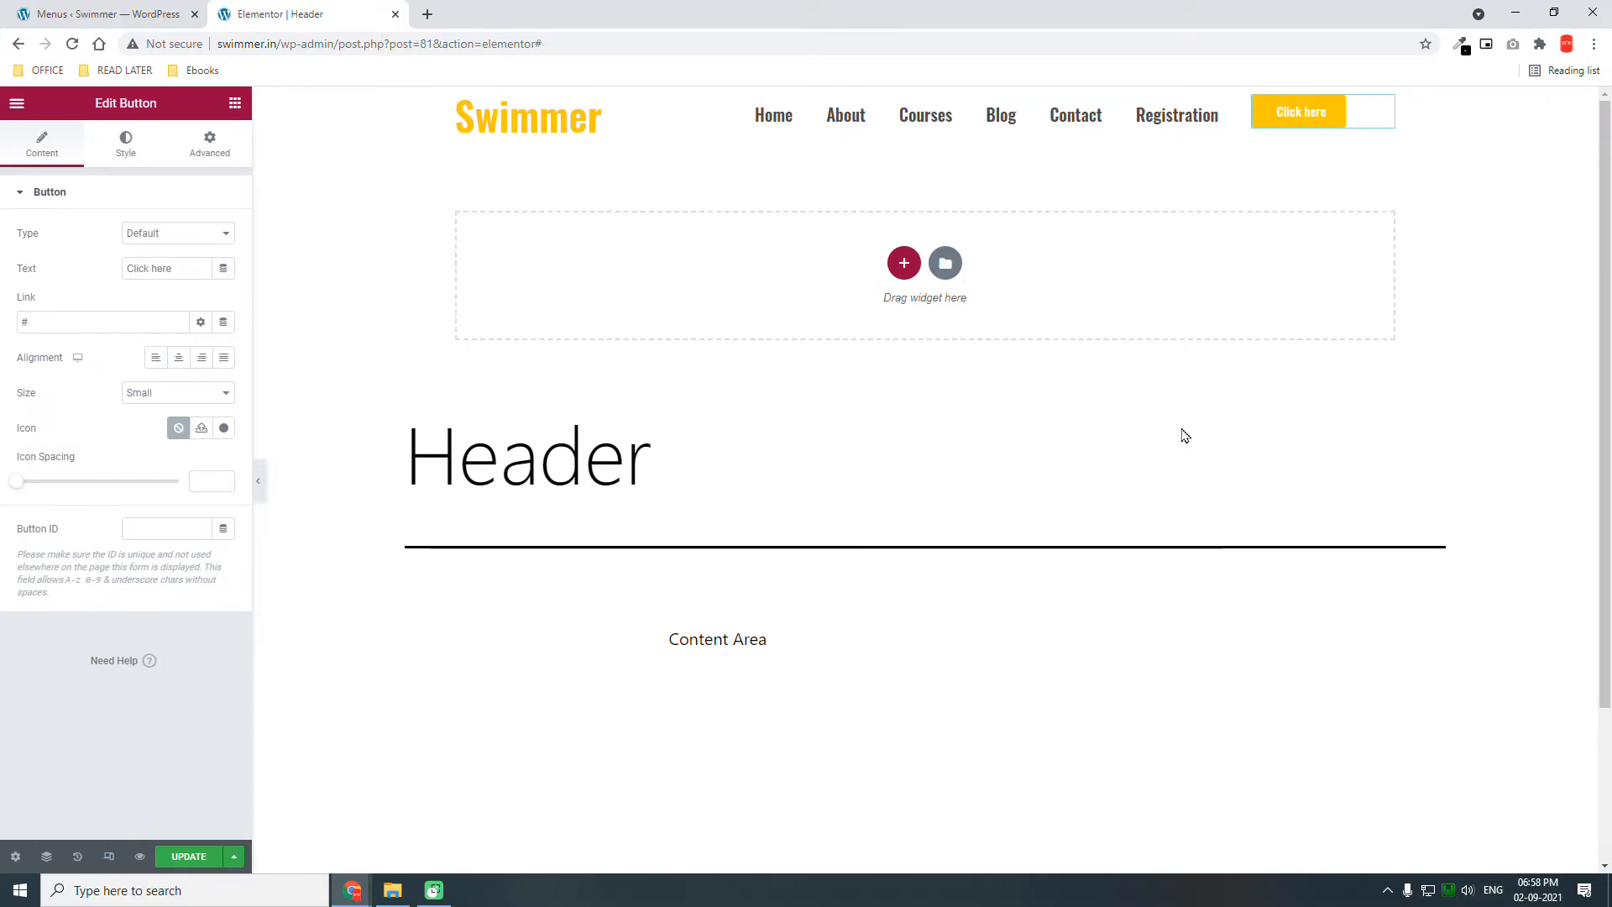
click(221, 361)
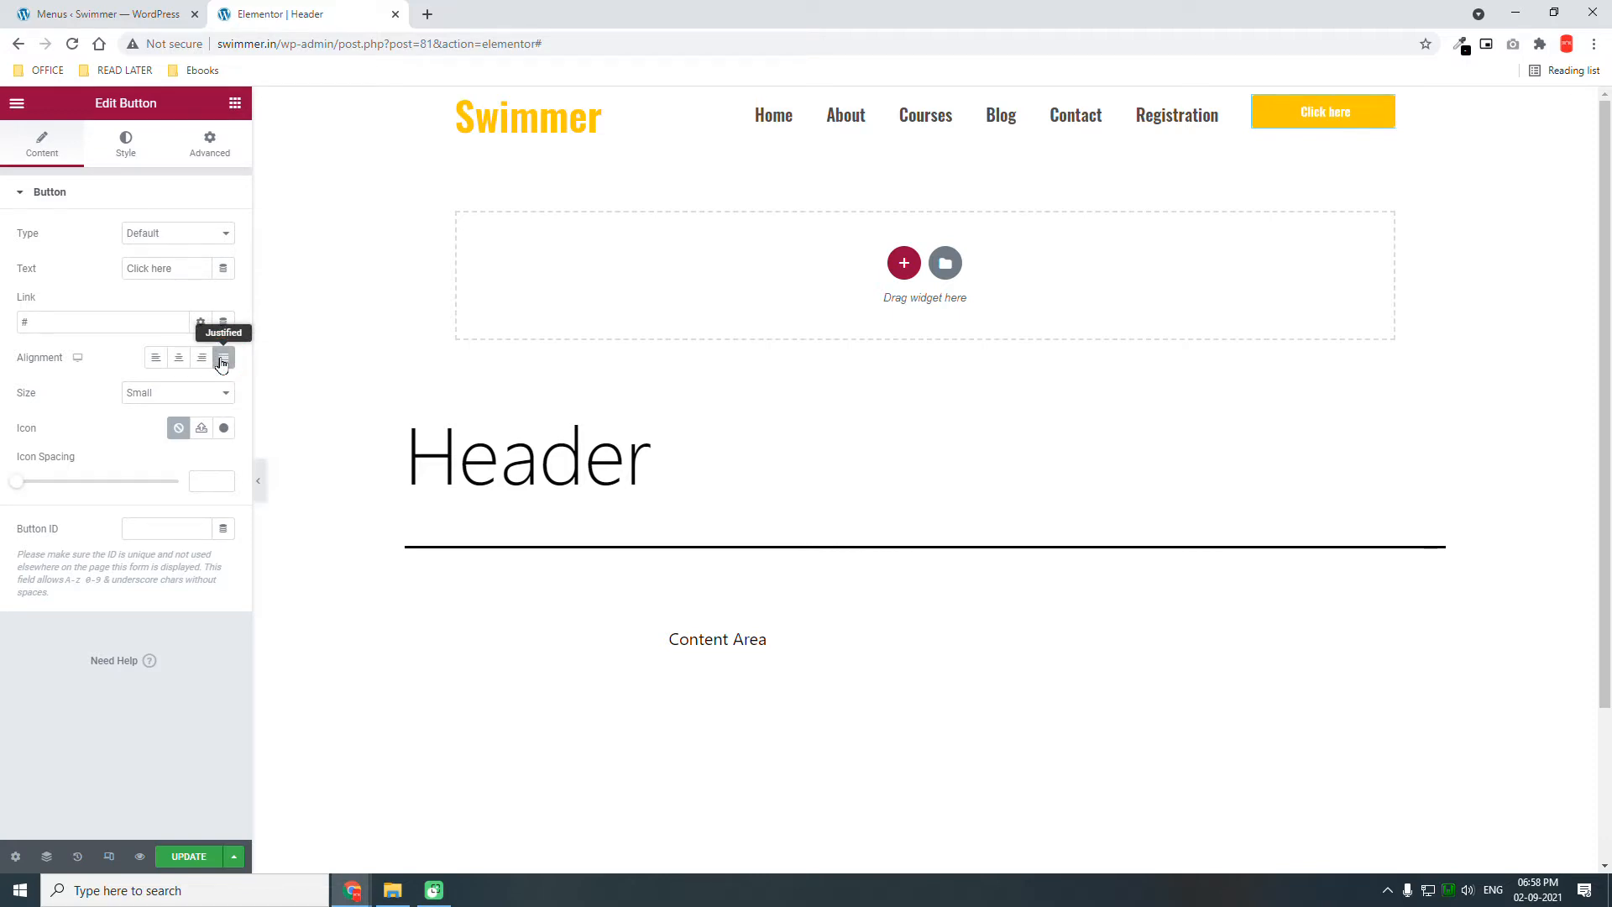
click(179, 359)
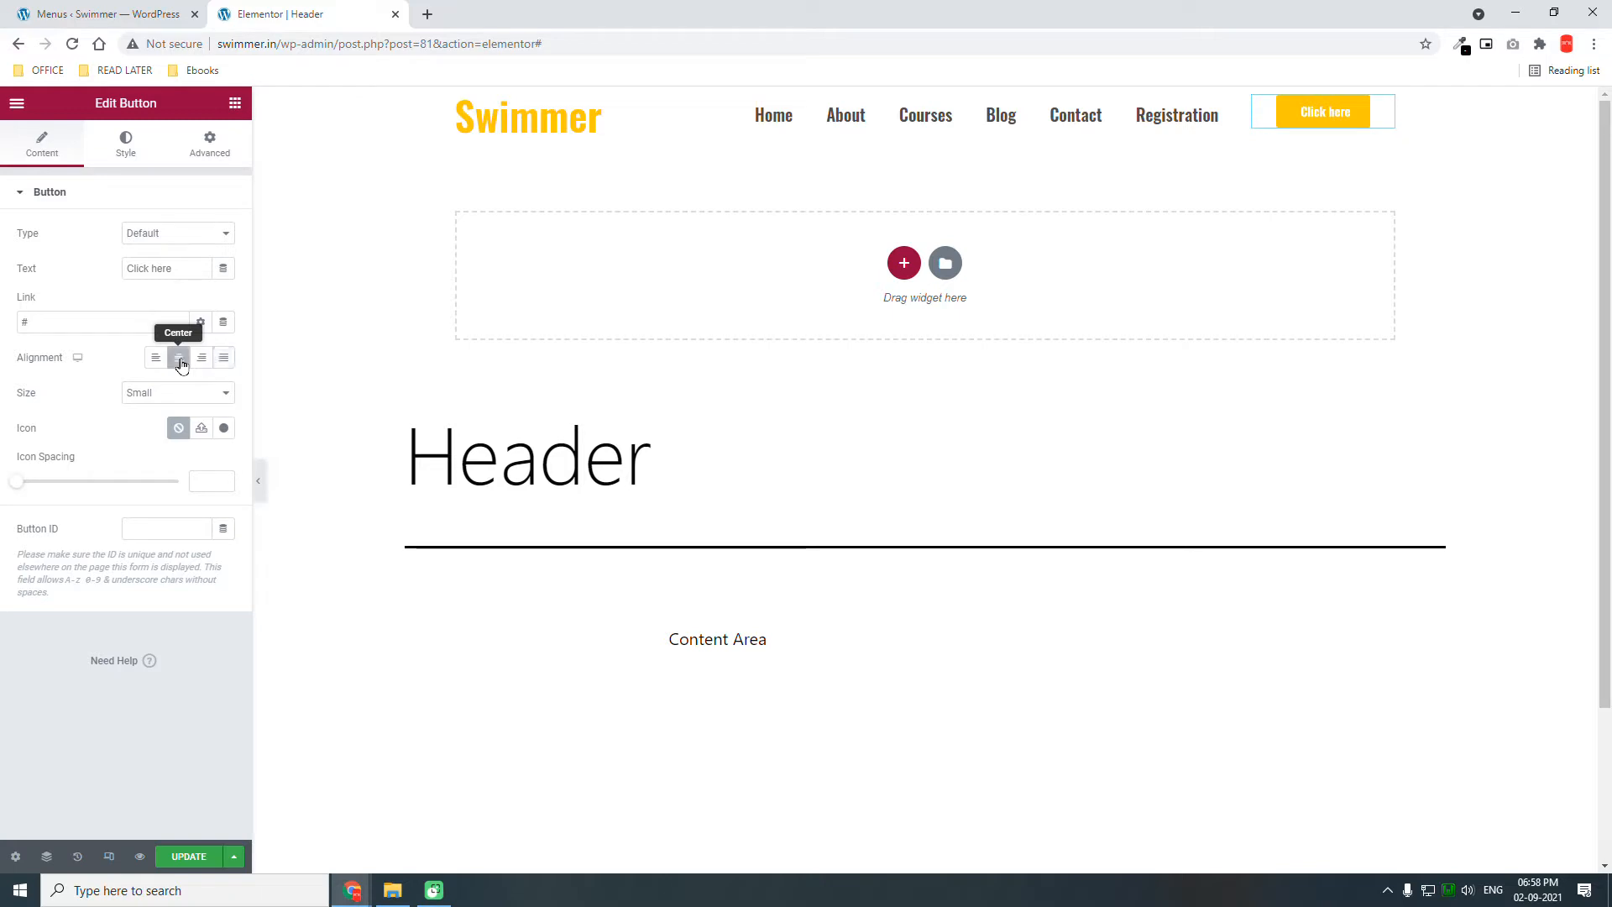
click(224, 361)
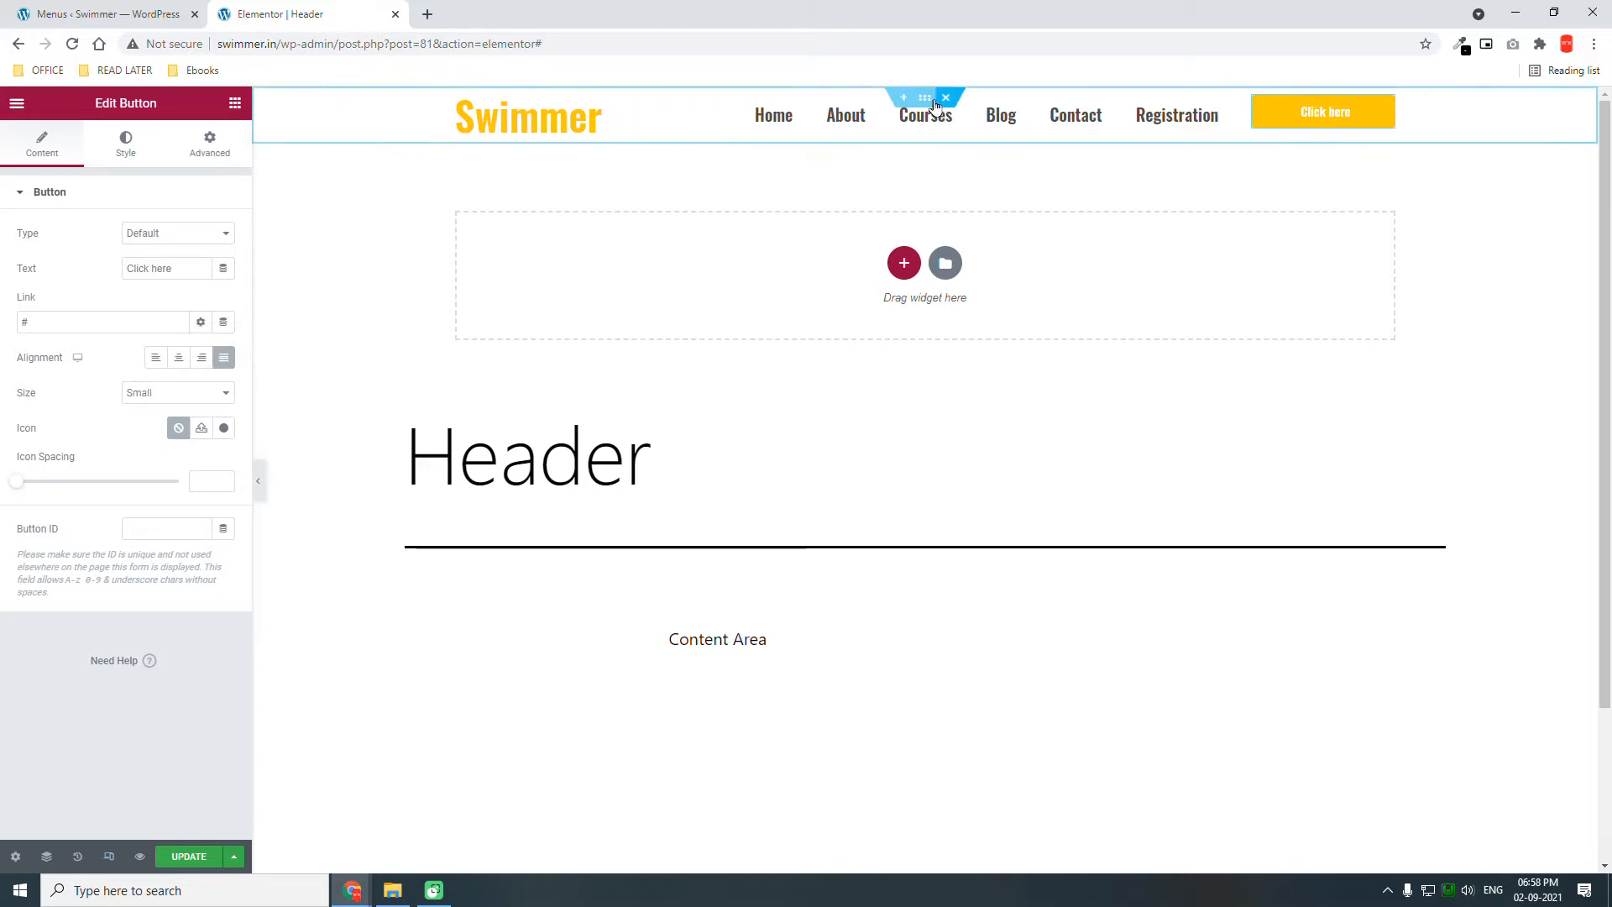
Set the header section's vertical alignment to Middle
click(925, 99)
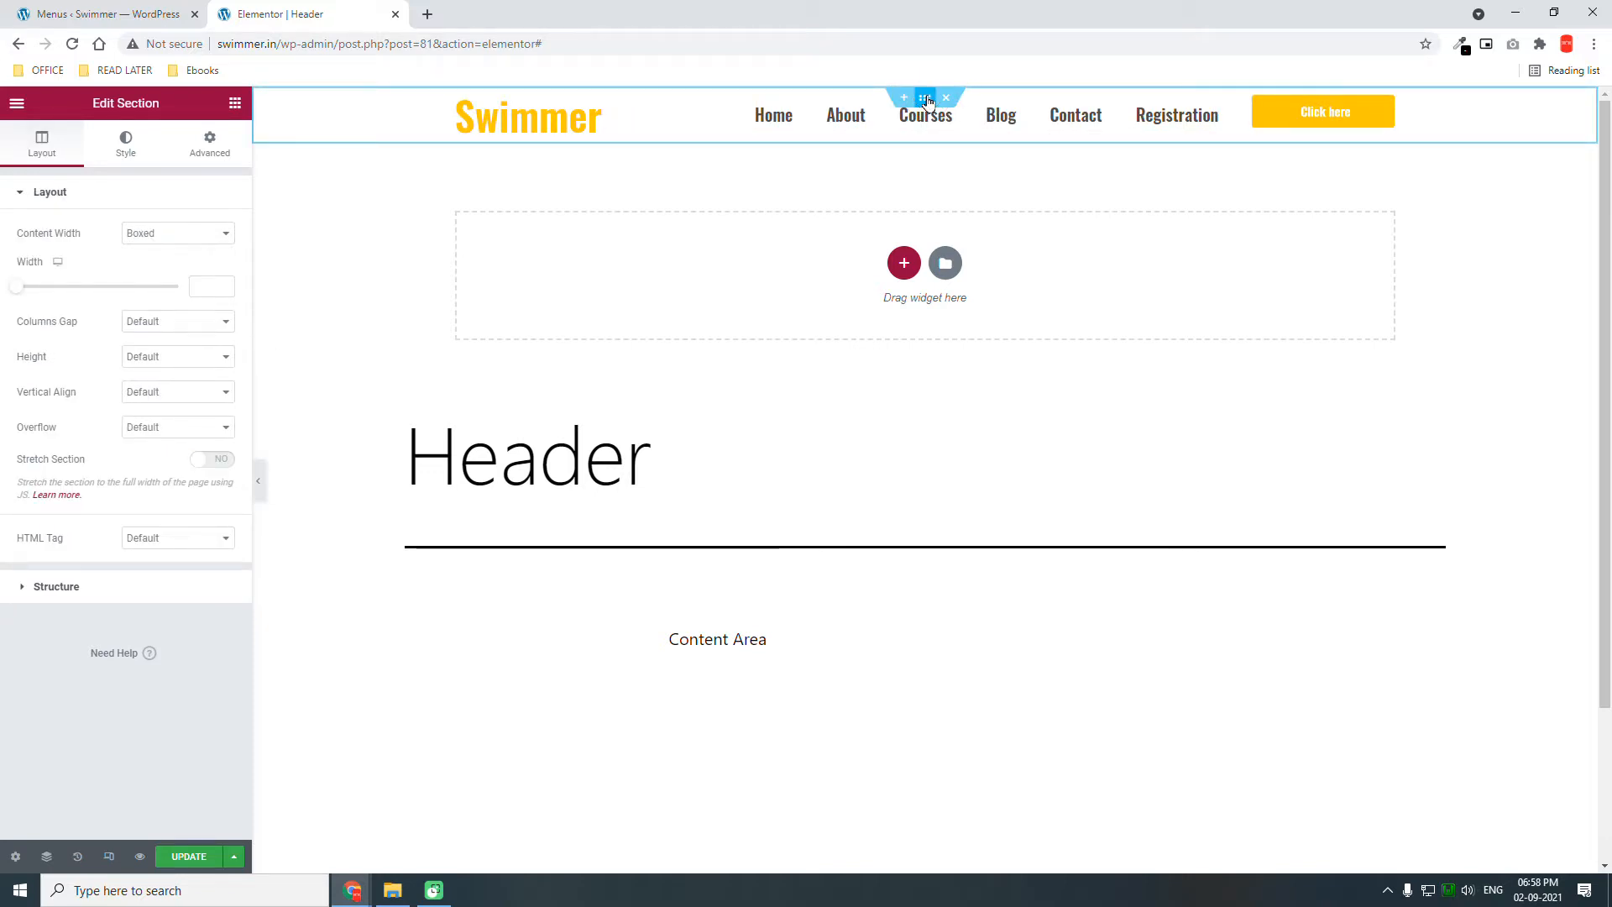
click(175, 395)
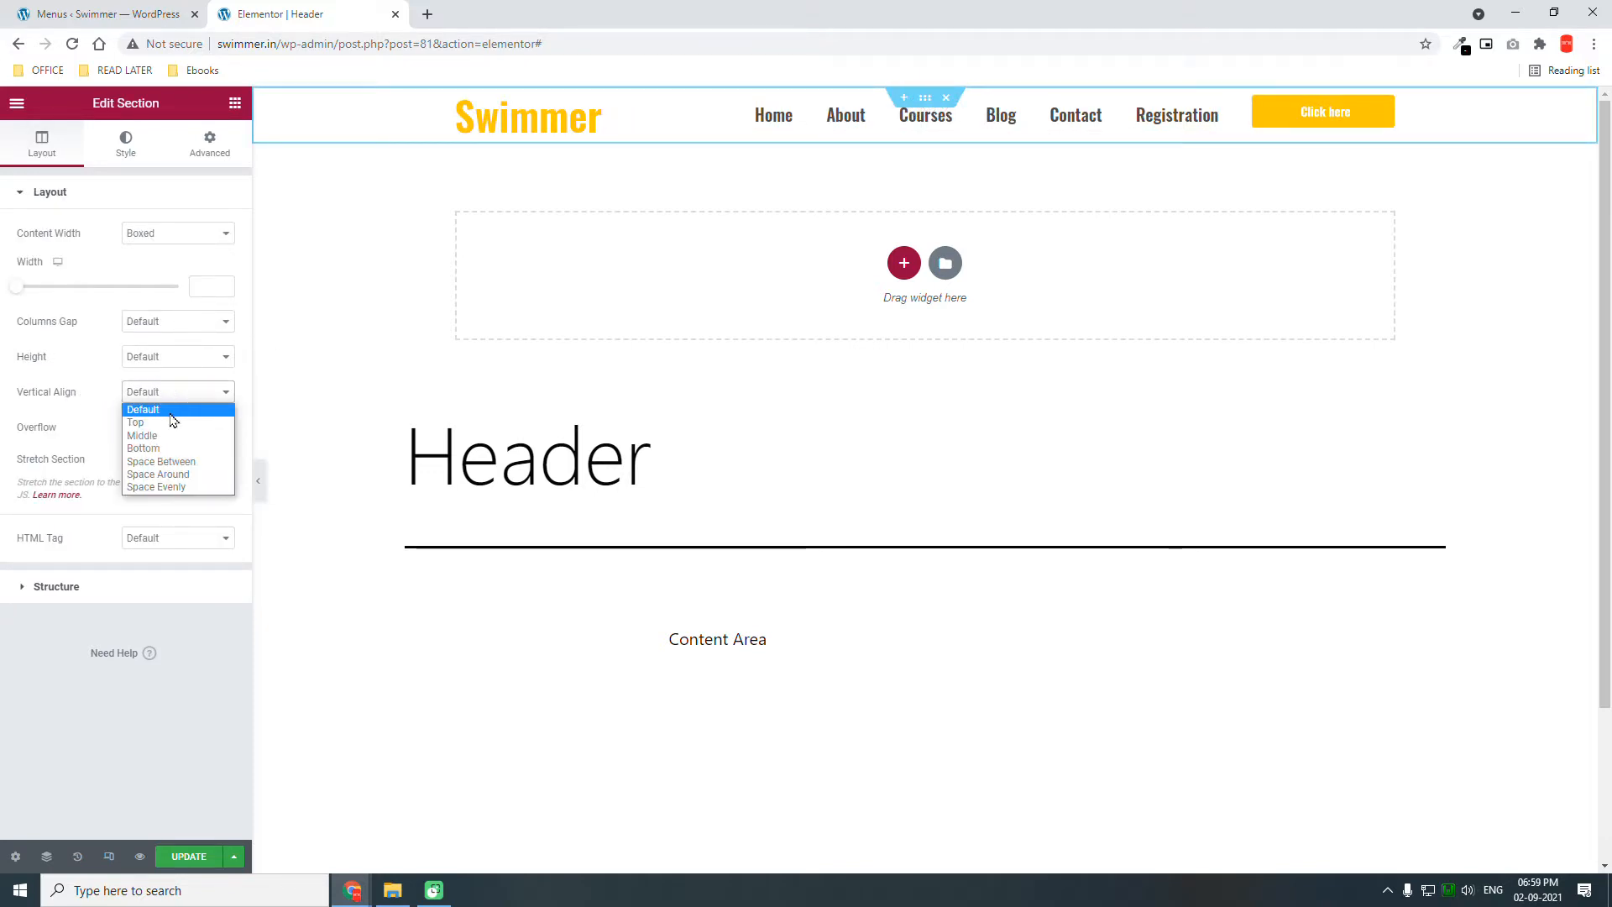
click(143, 436)
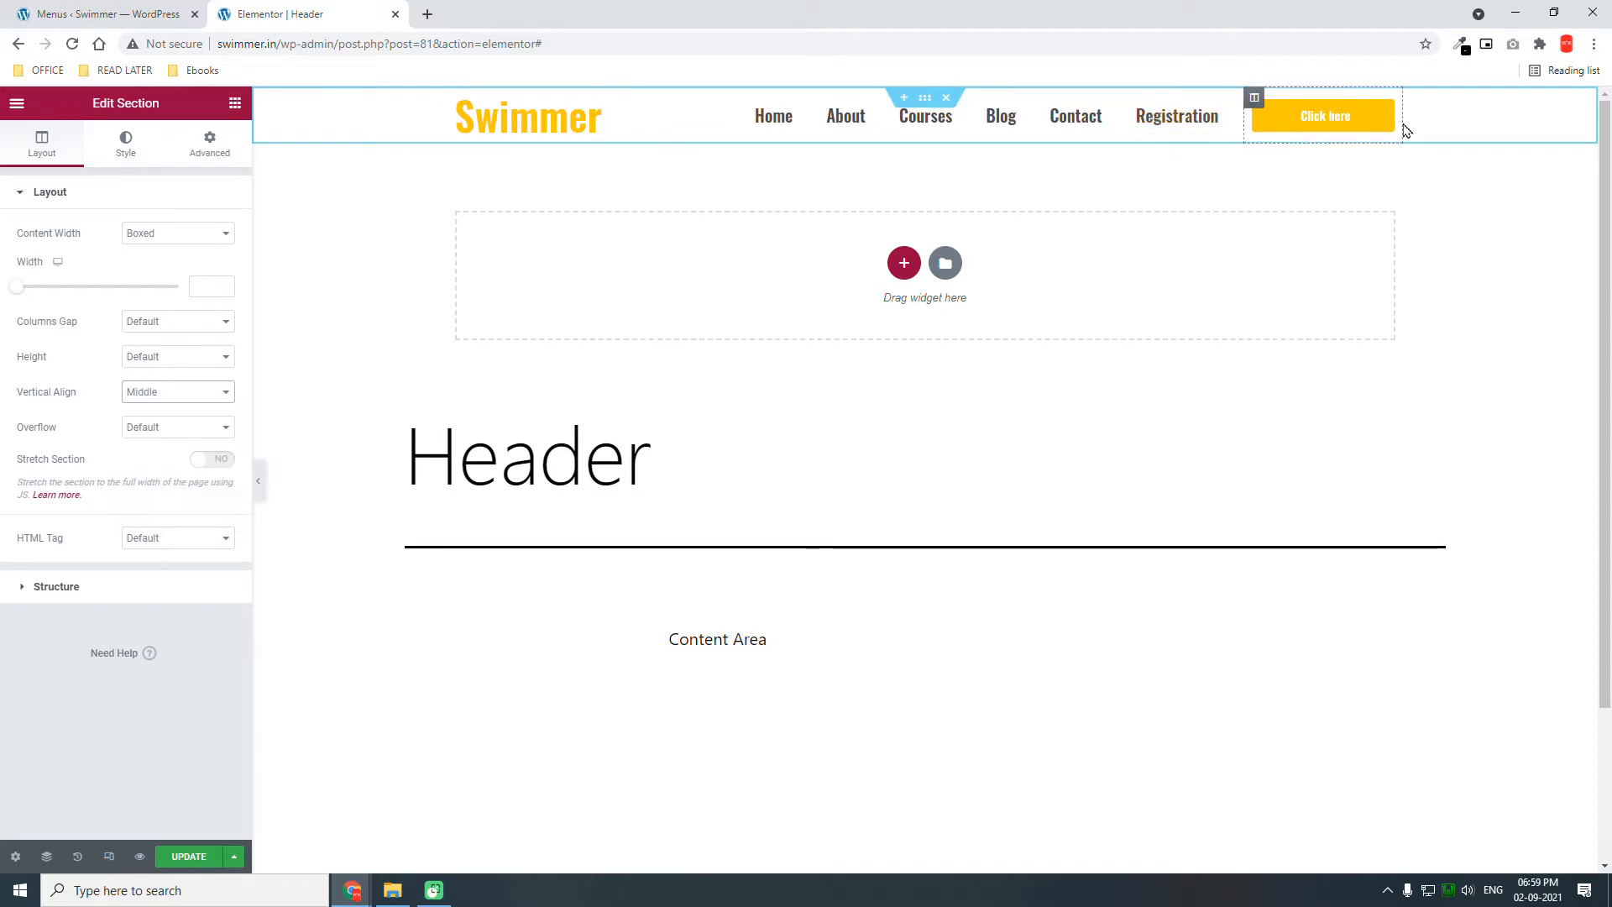
Set the nav menu's typography to a 16 px font size and a weight of 500
click(1226, 108)
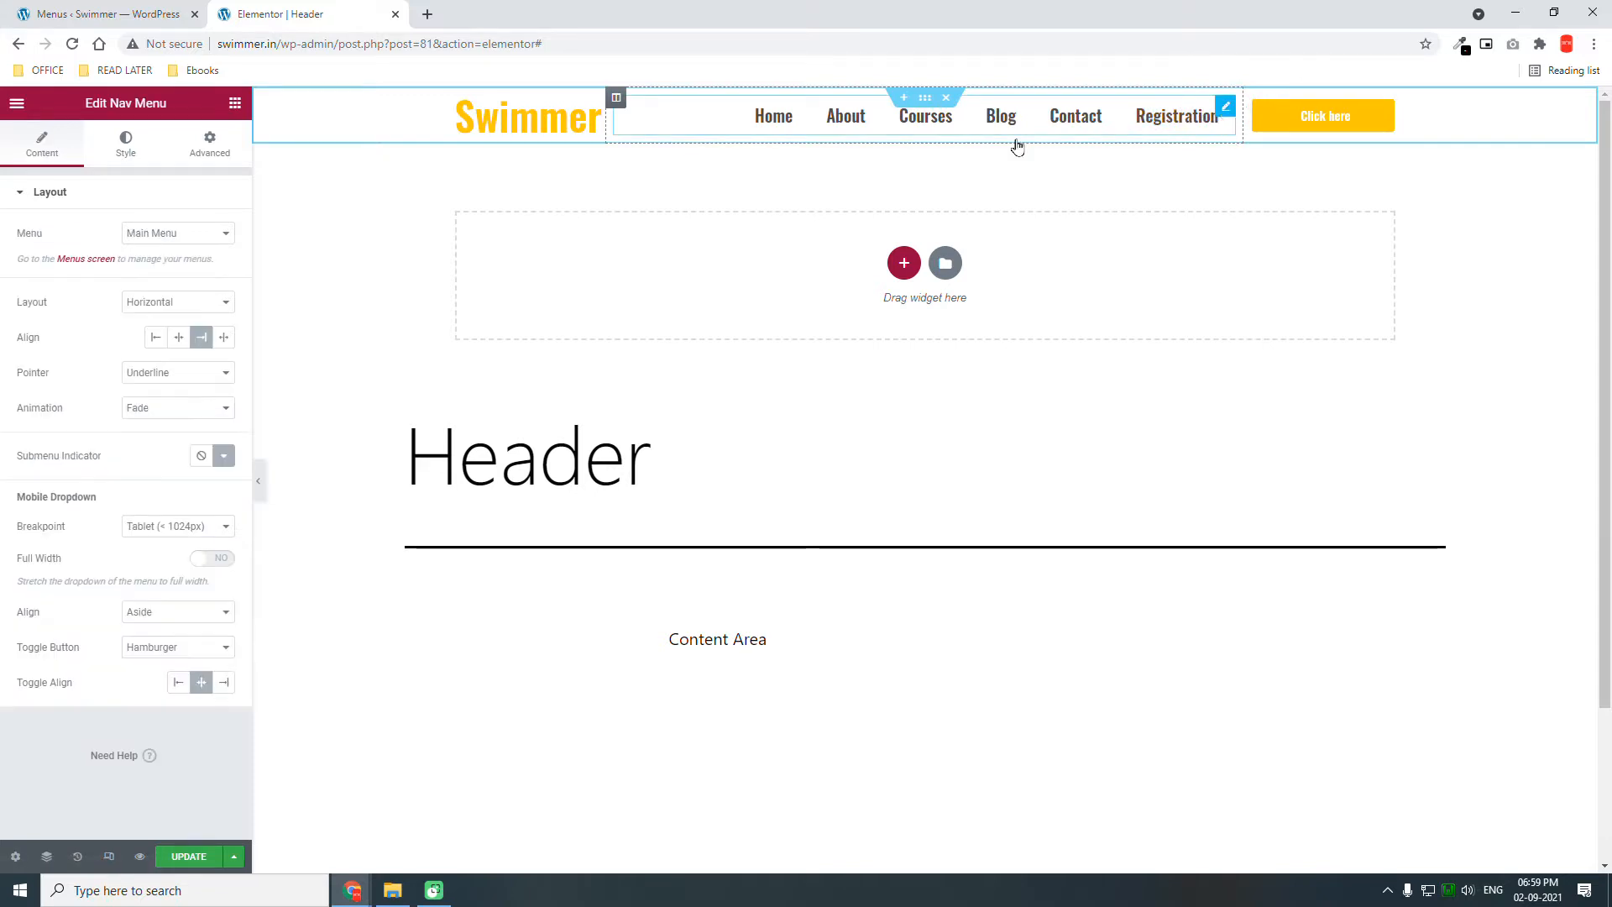
click(130, 157)
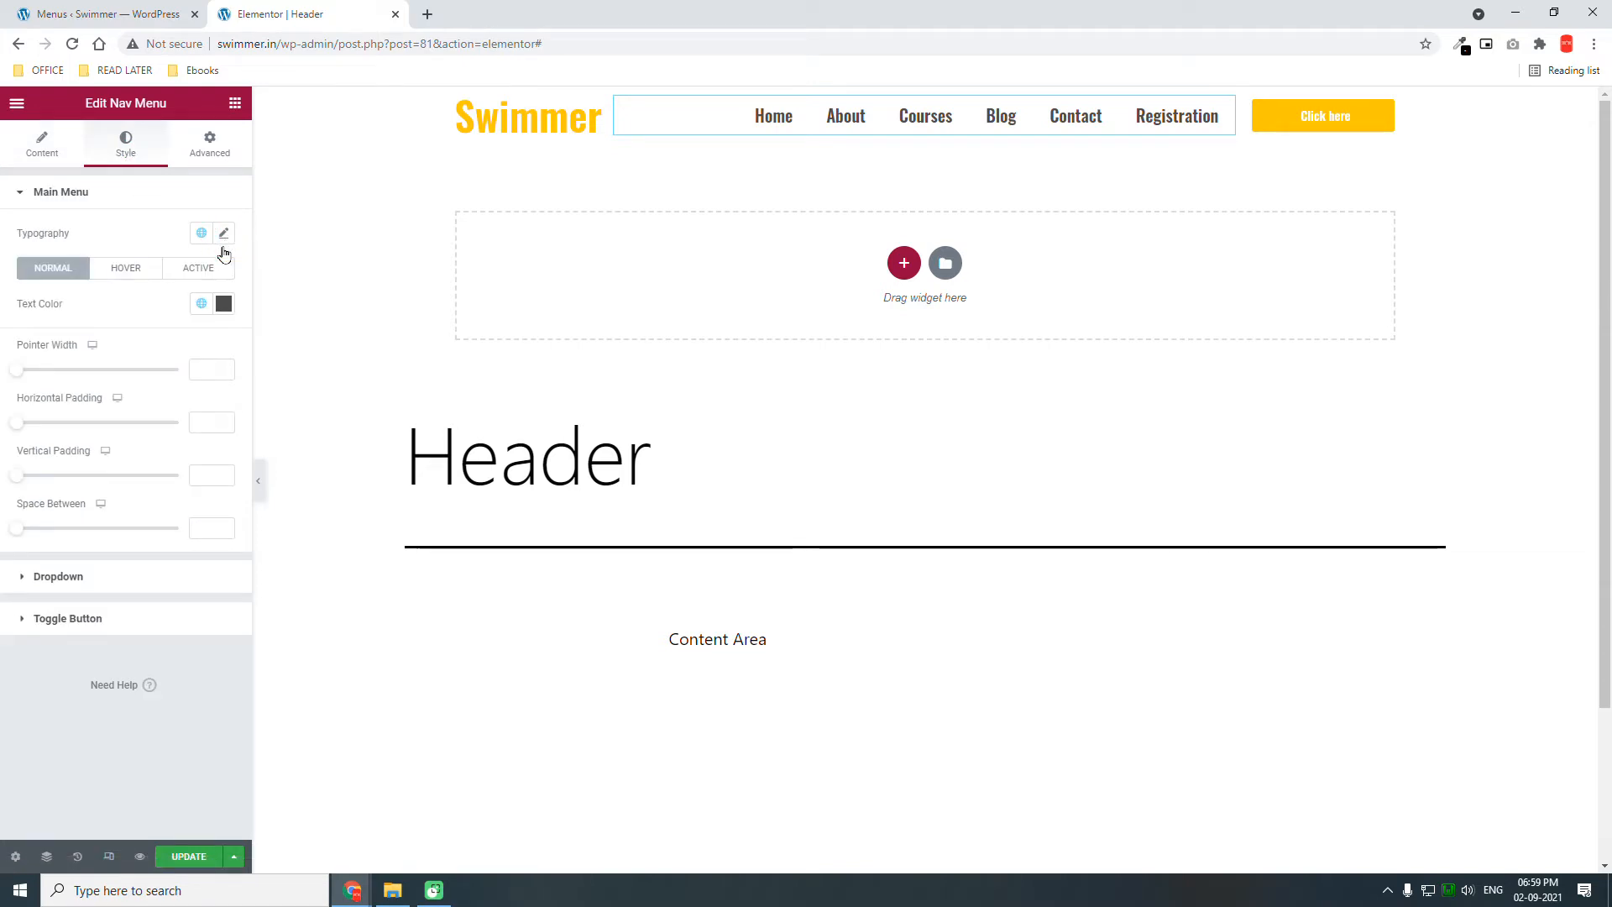
click(223, 233)
click(194, 366)
text(16)
click(173, 400)
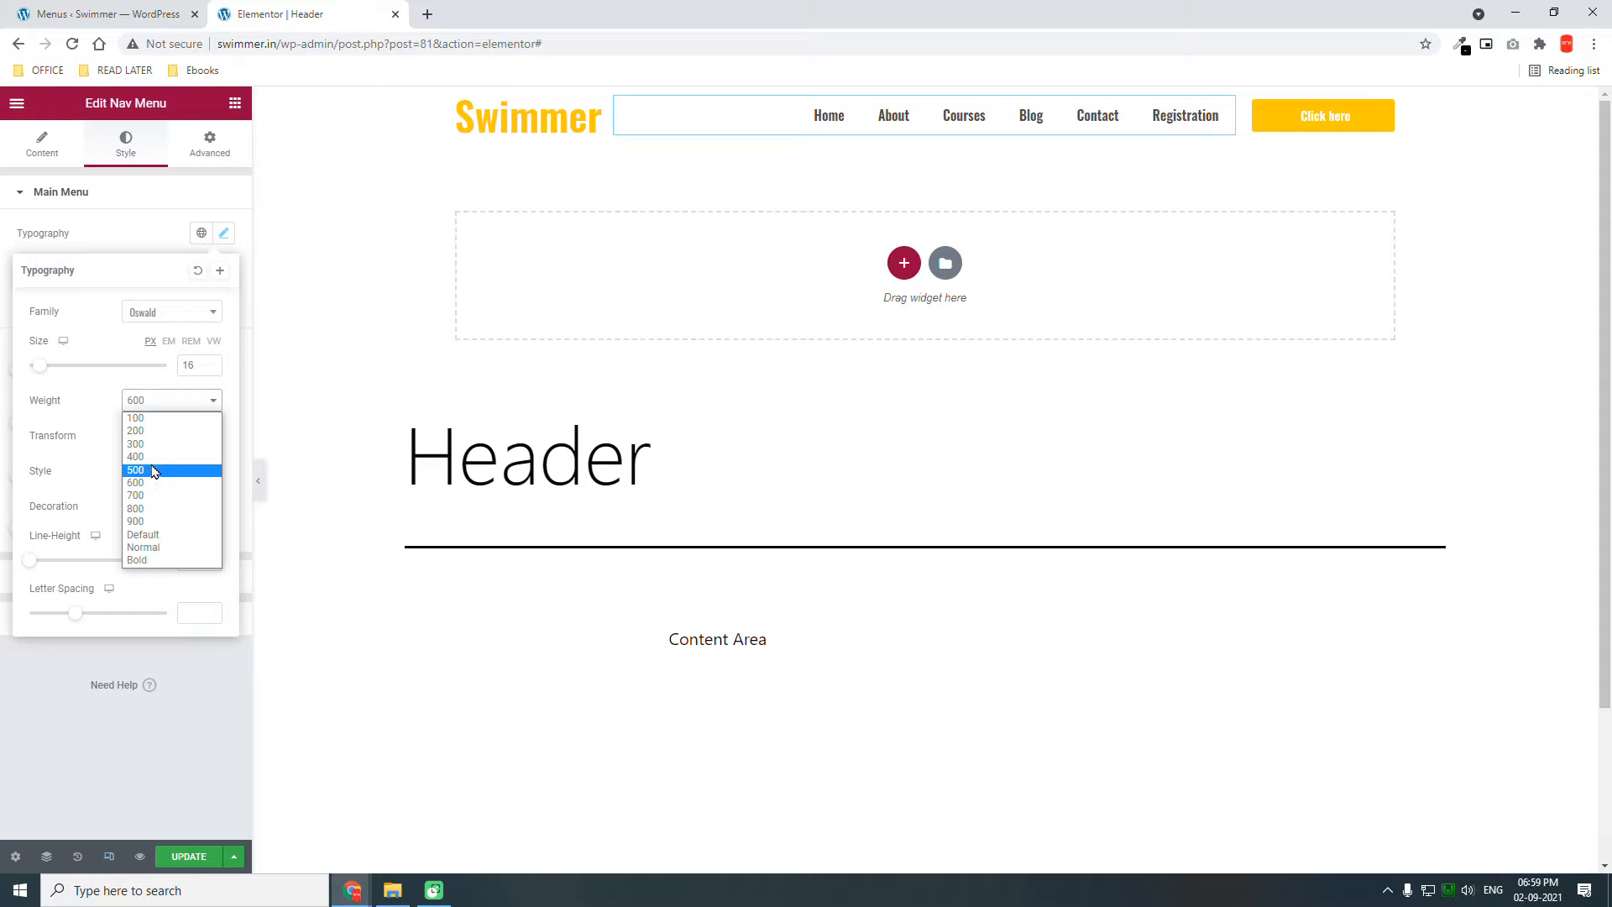
click(153, 458)
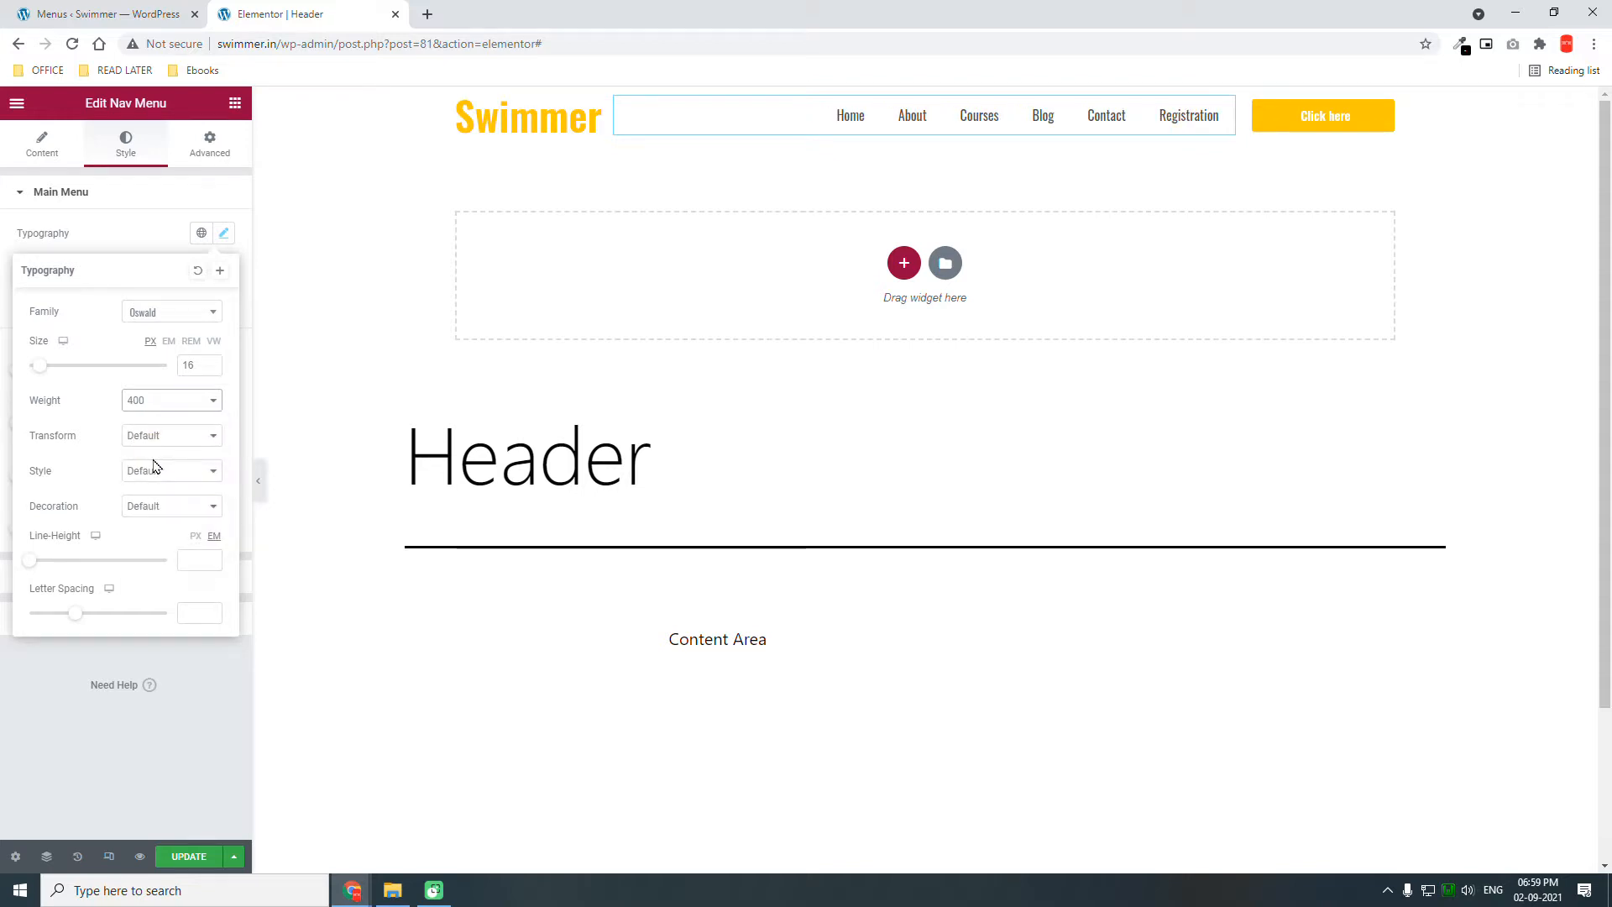
click(166, 403)
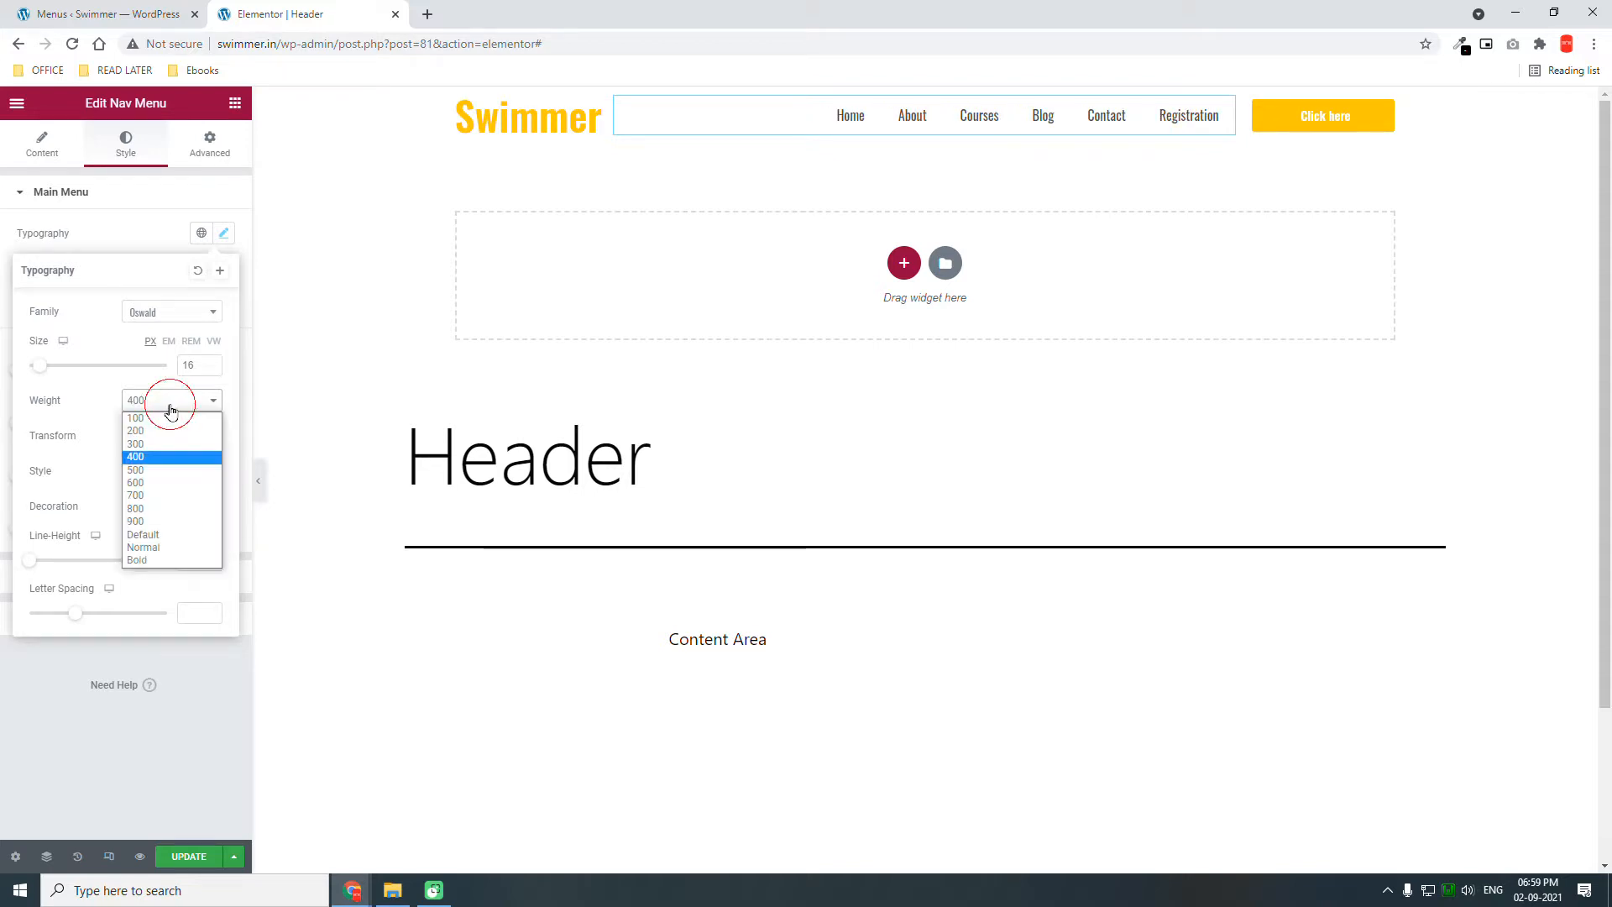
click(154, 470)
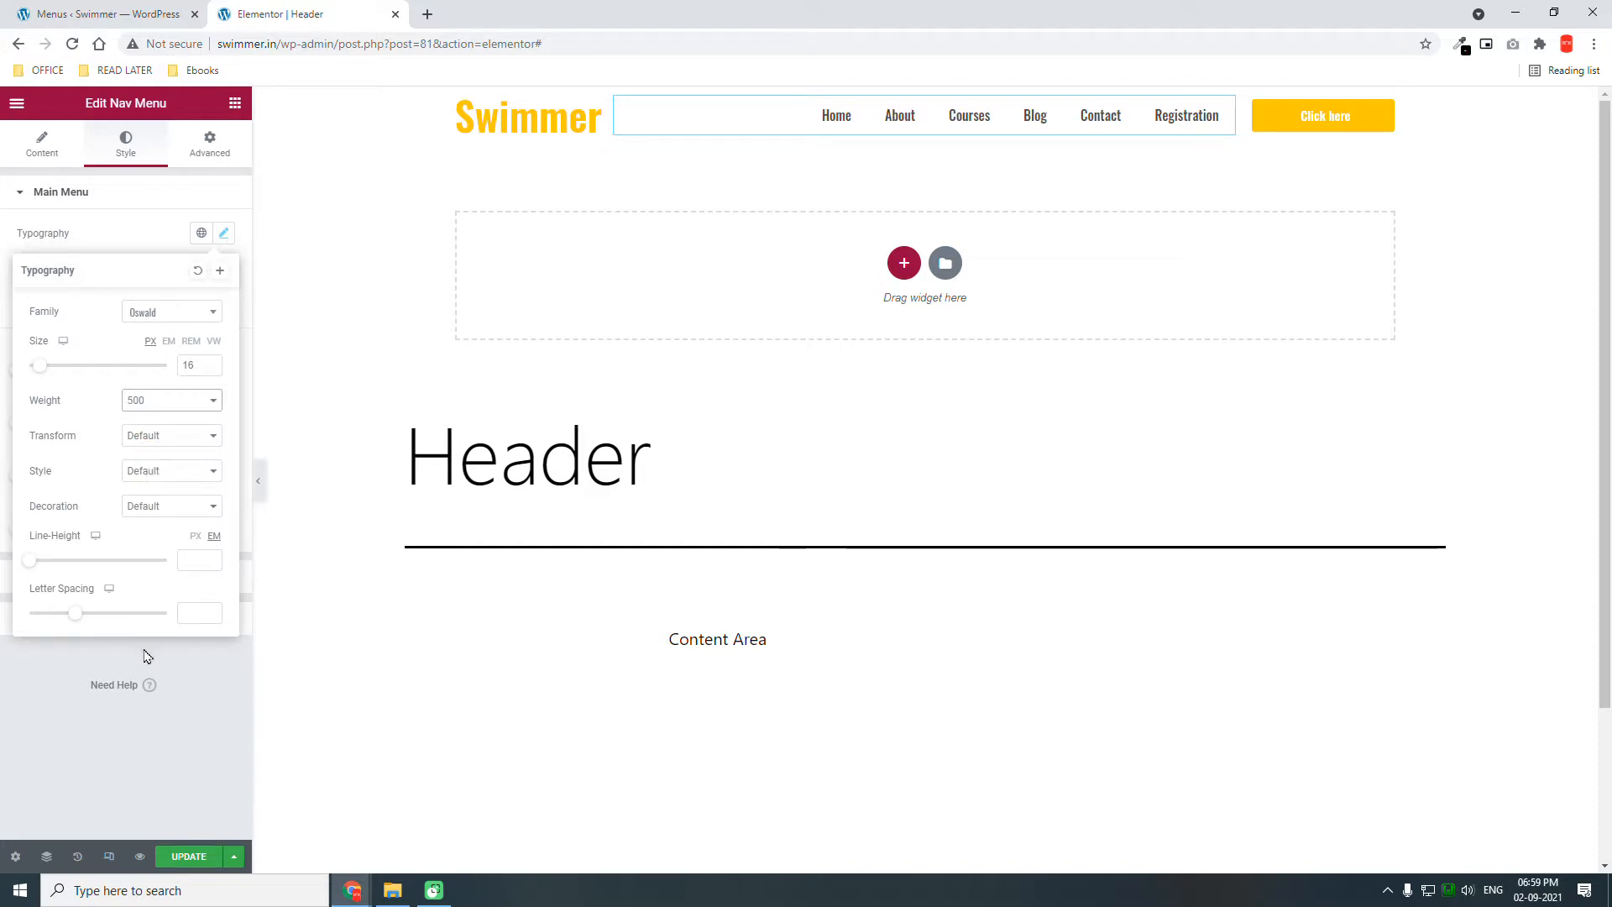
click(195, 688)
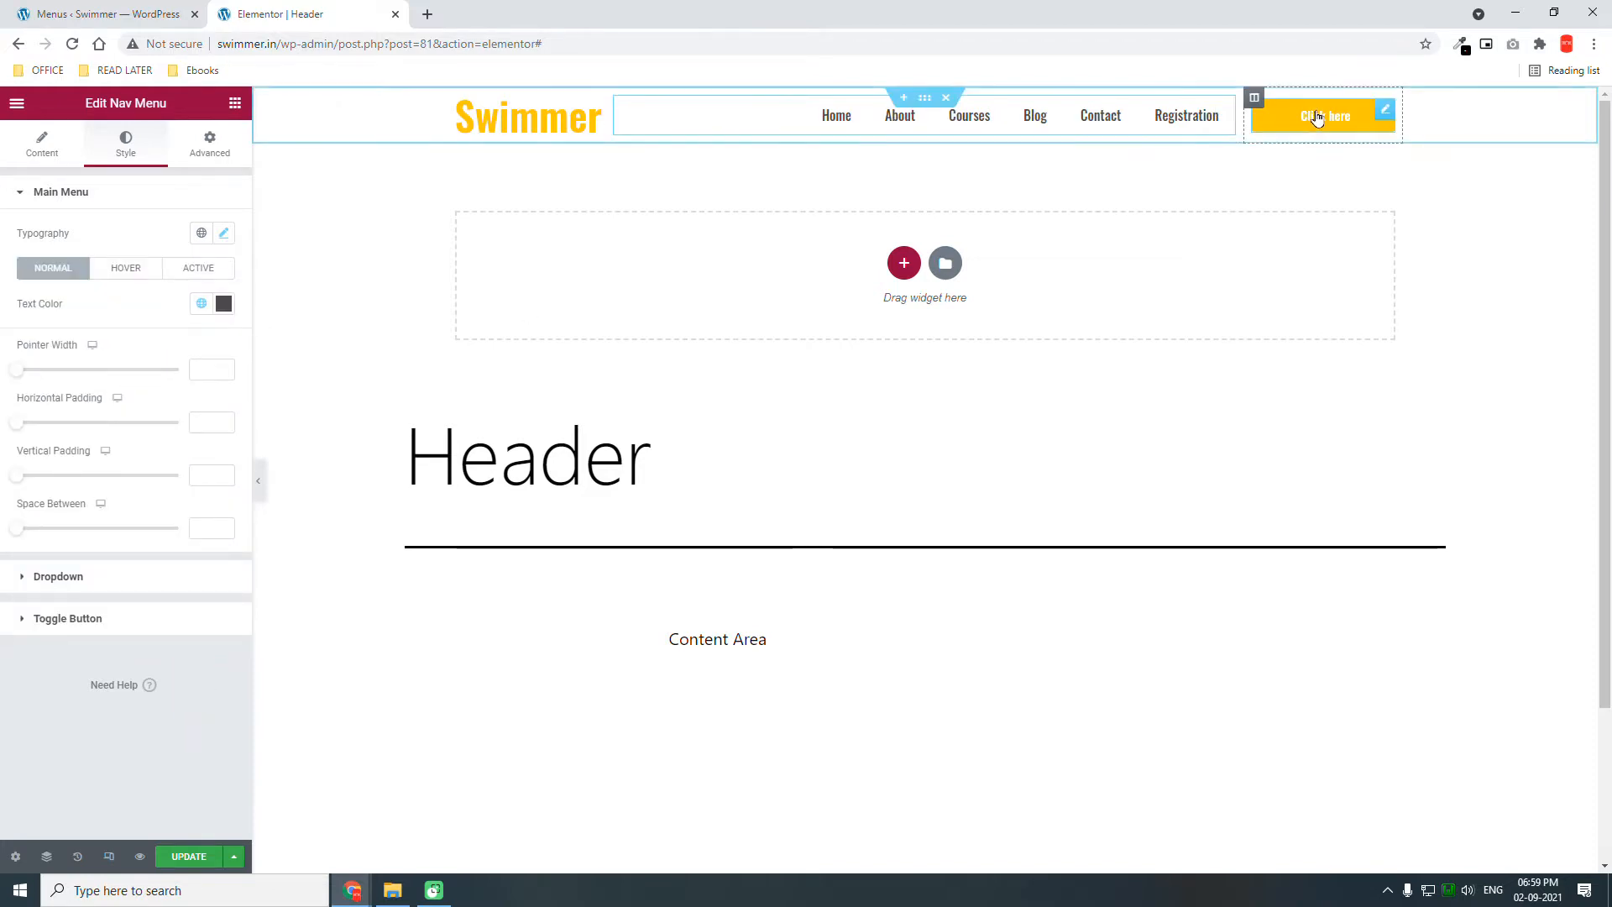
Change the header button's text to "SIGN UP"
click(1384, 116)
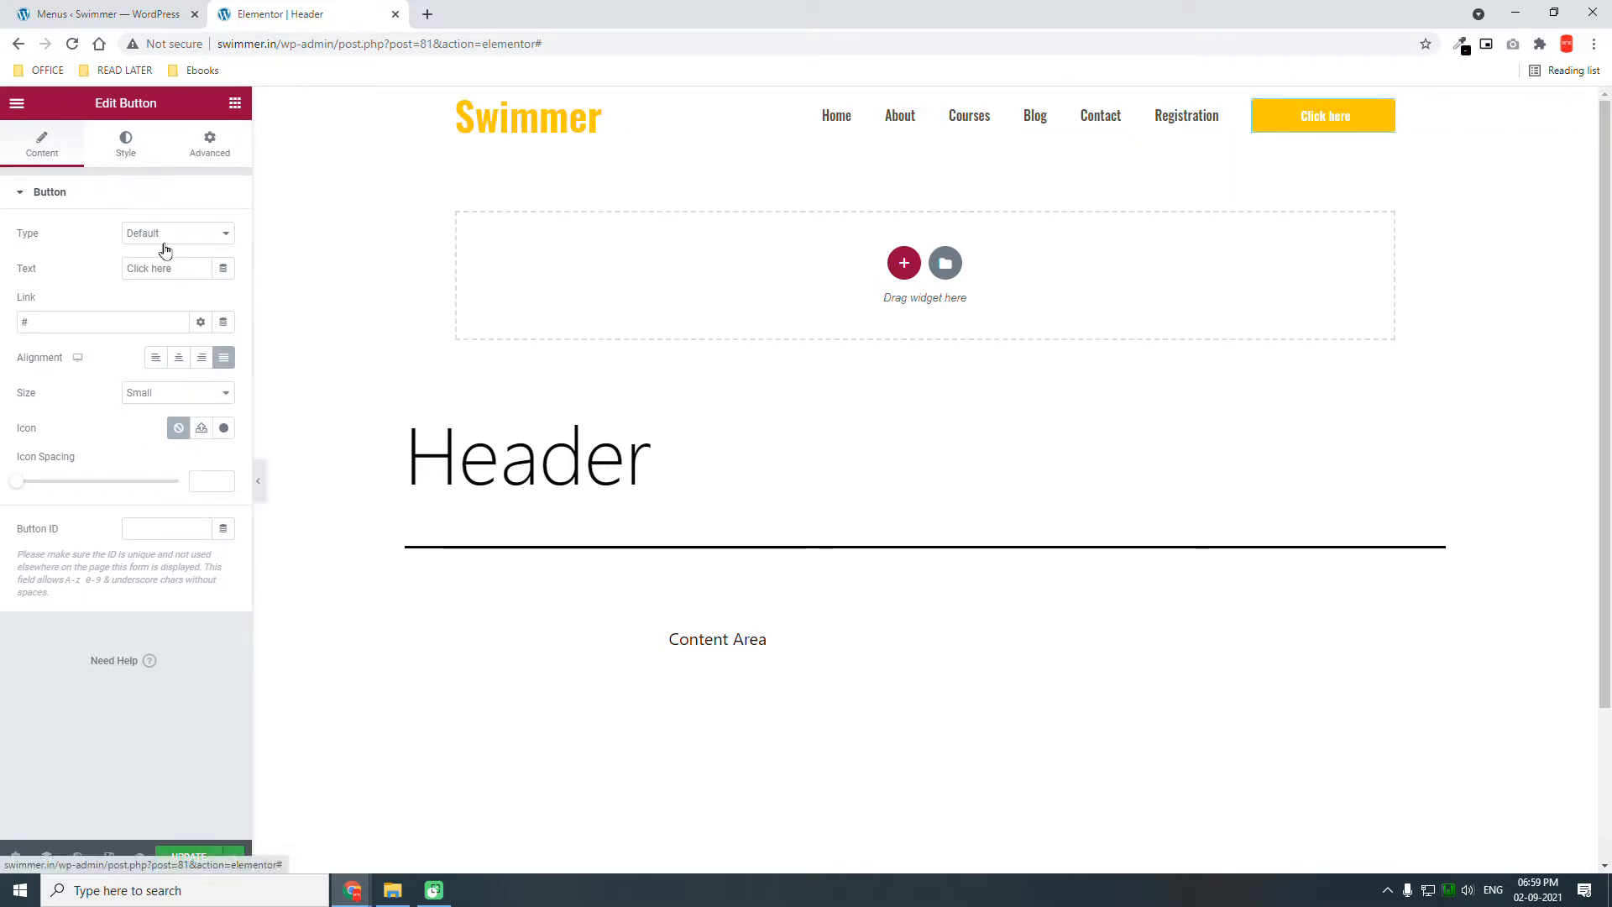
drag(180, 268, 3, 259)
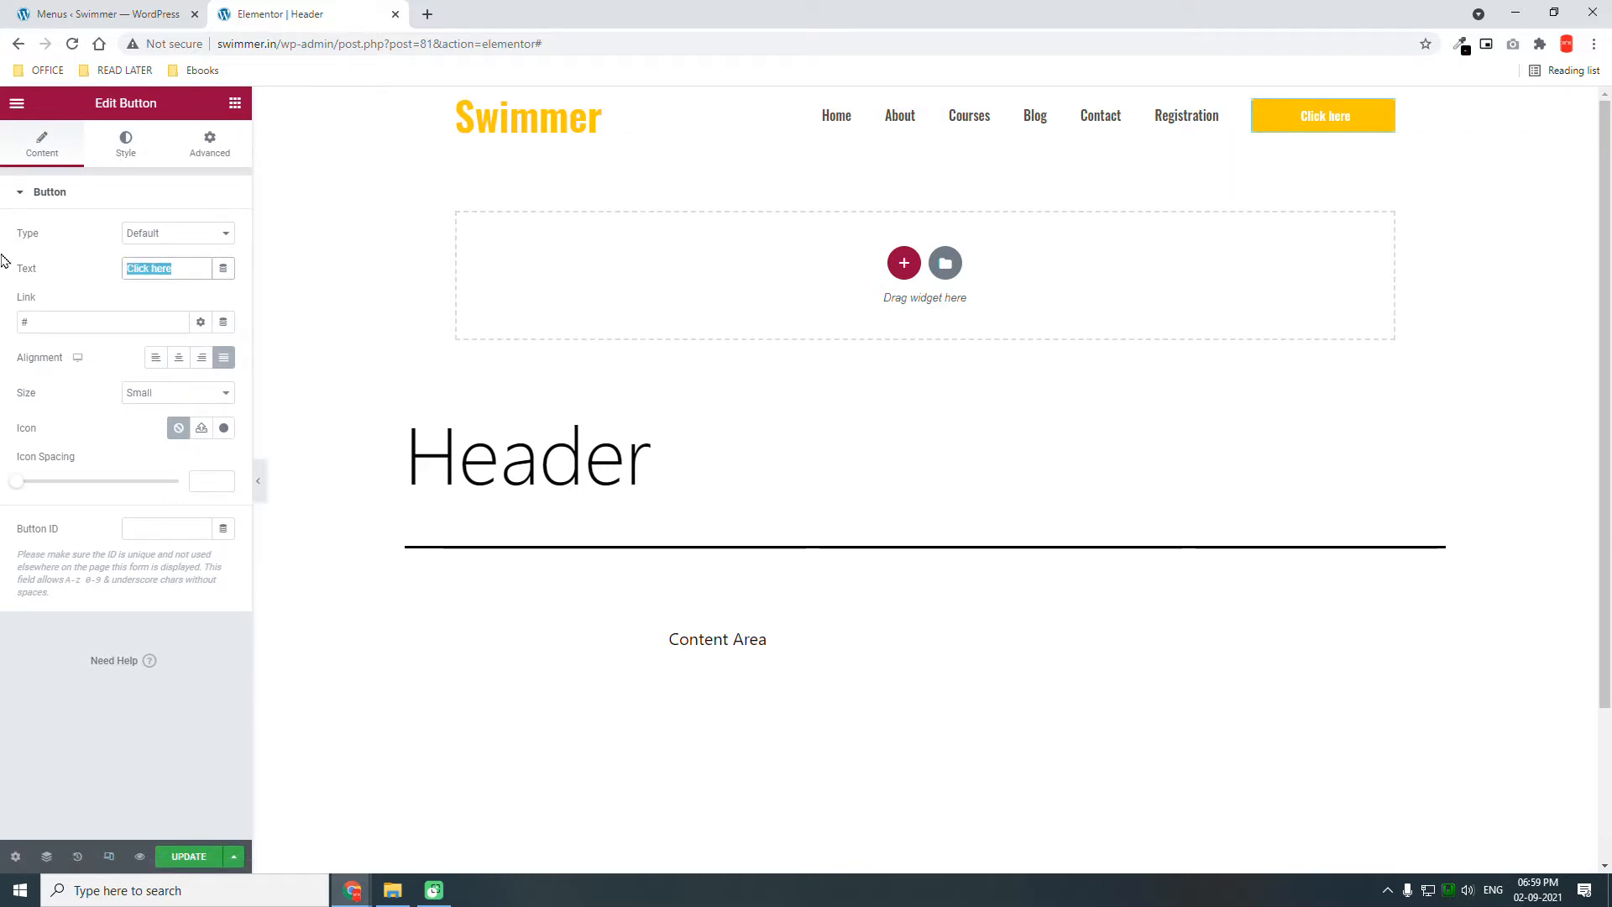
text(REGISTER)
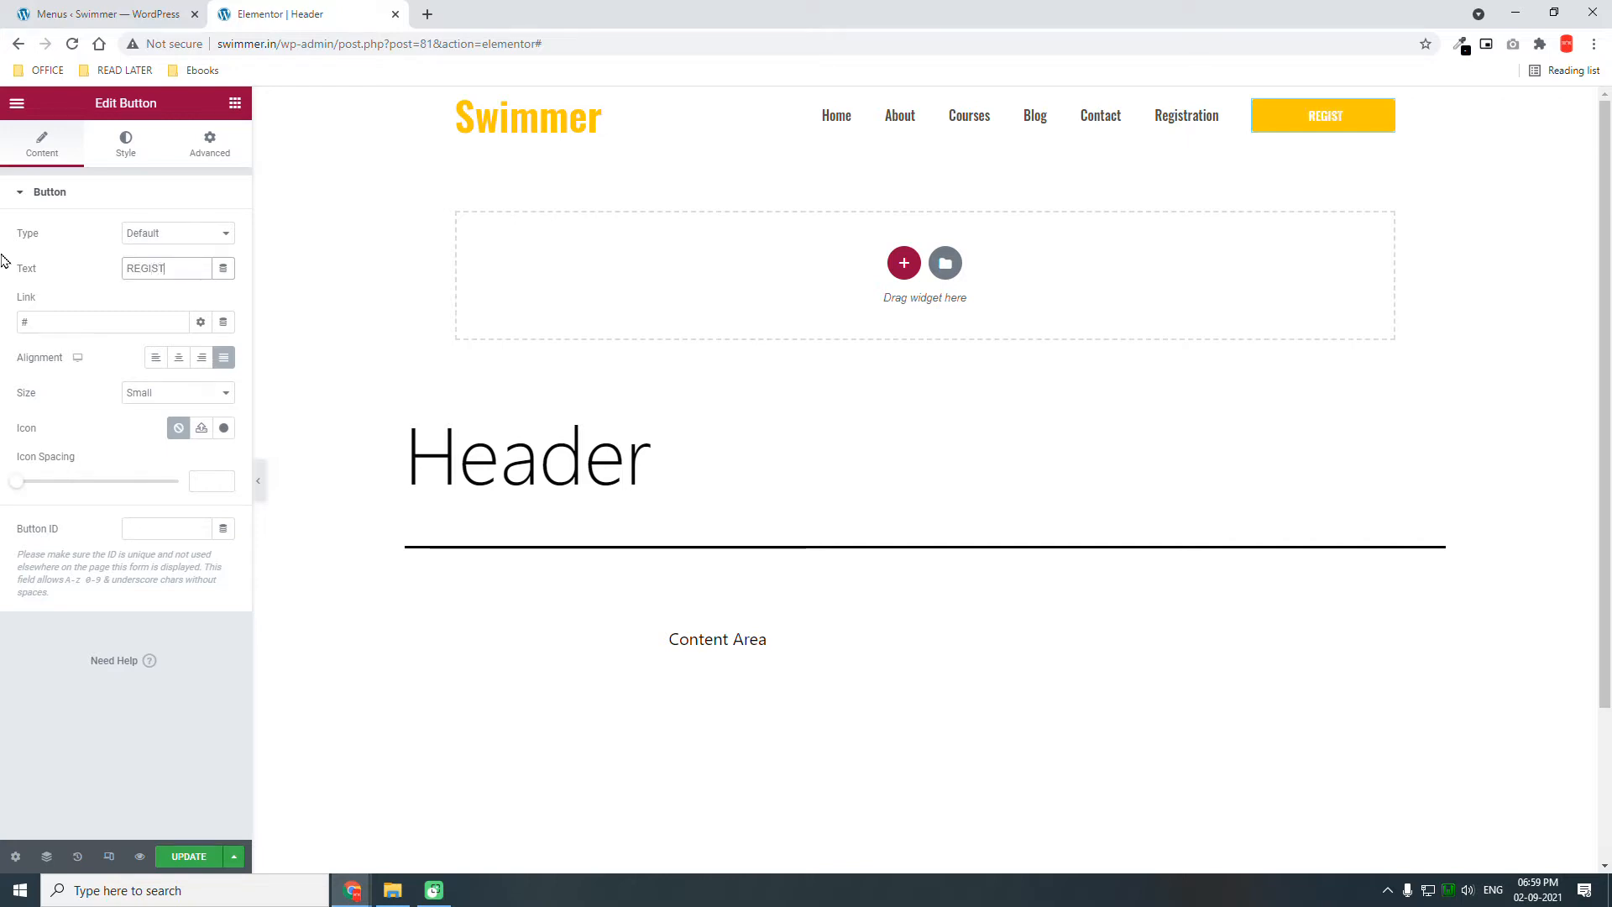
key(BackSpace)
key(BackSpace)
key(BackSpace)
key(BackSpace)
key(BackSpace)
key(BackSpace)
key(BackSpace)
text(SIGNUP)
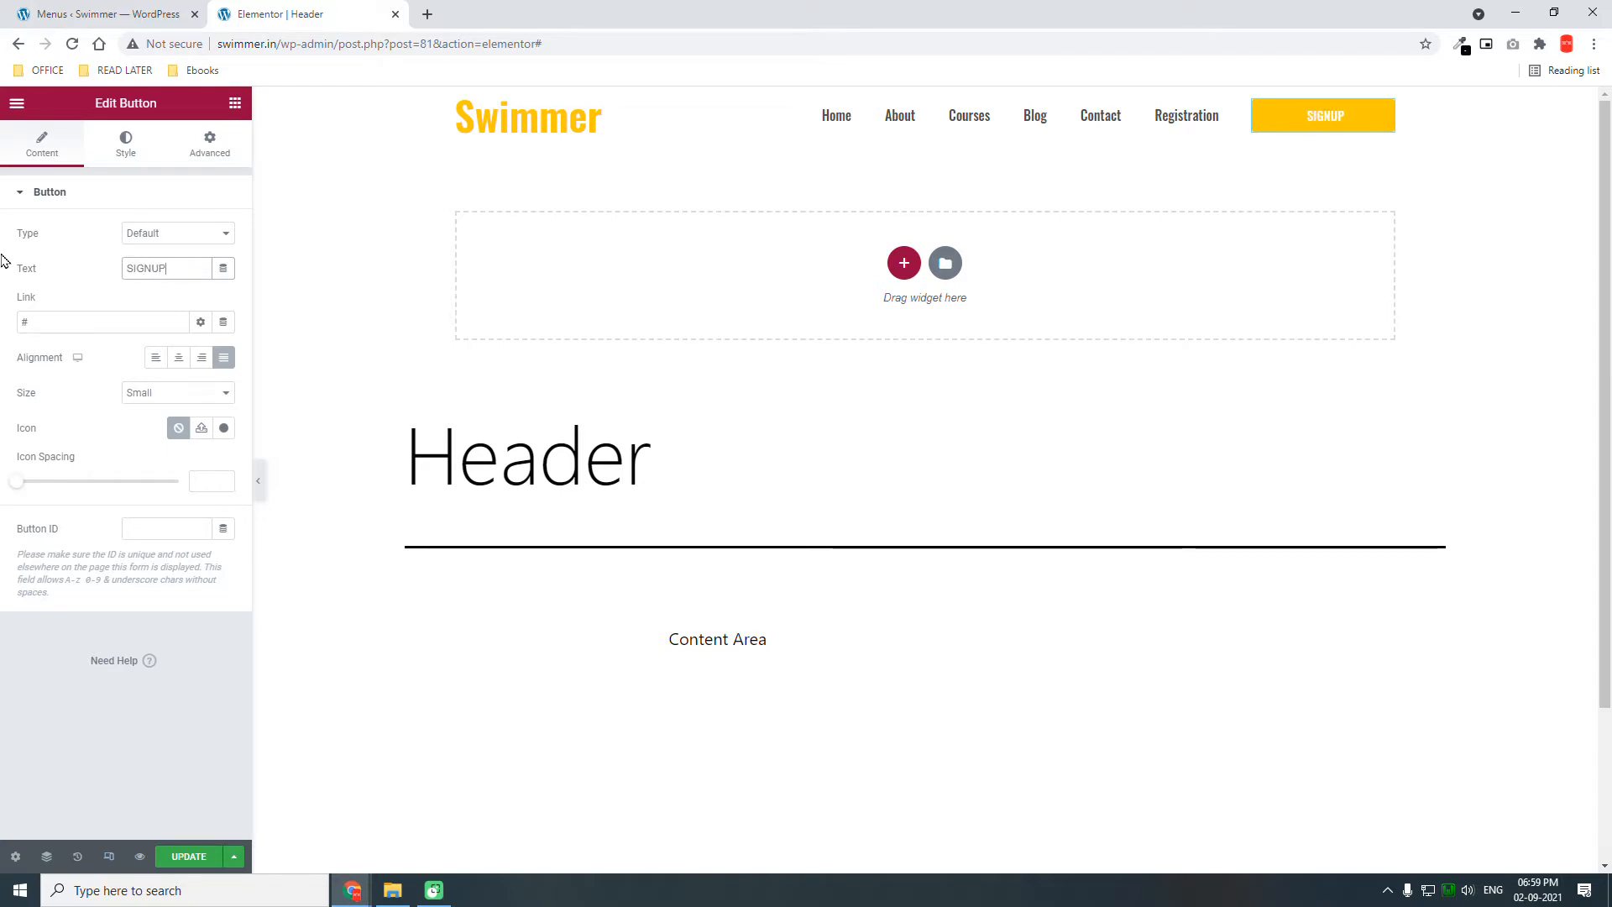
click(154, 269)
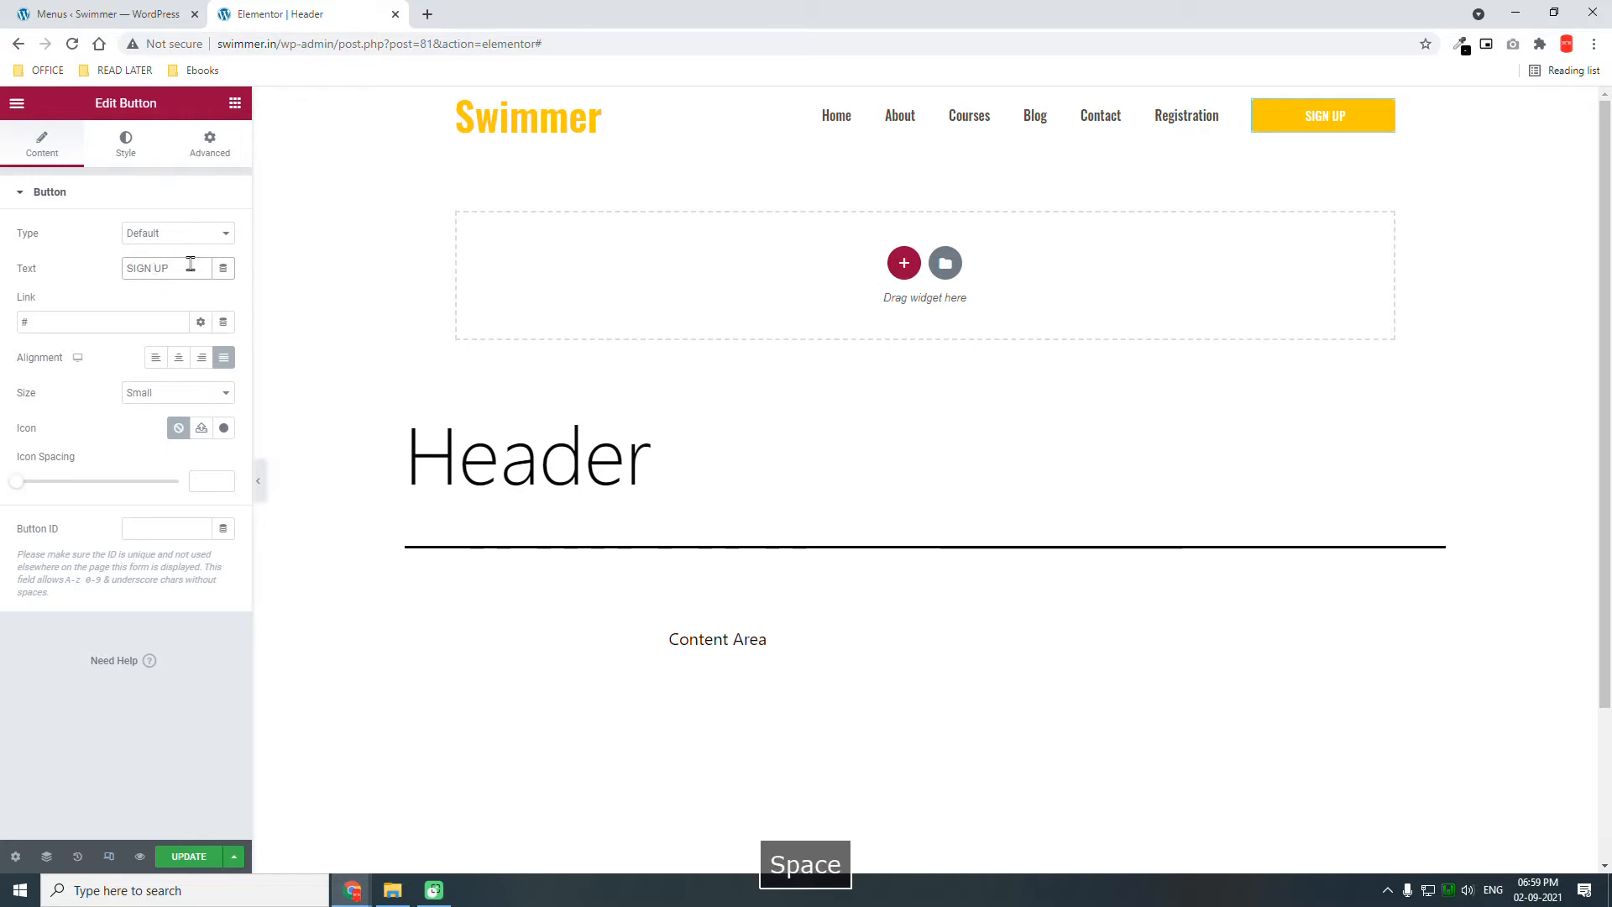
Link the SIGN UP button to the site's student-registration page by searching for "STUDENT"
click(100, 310)
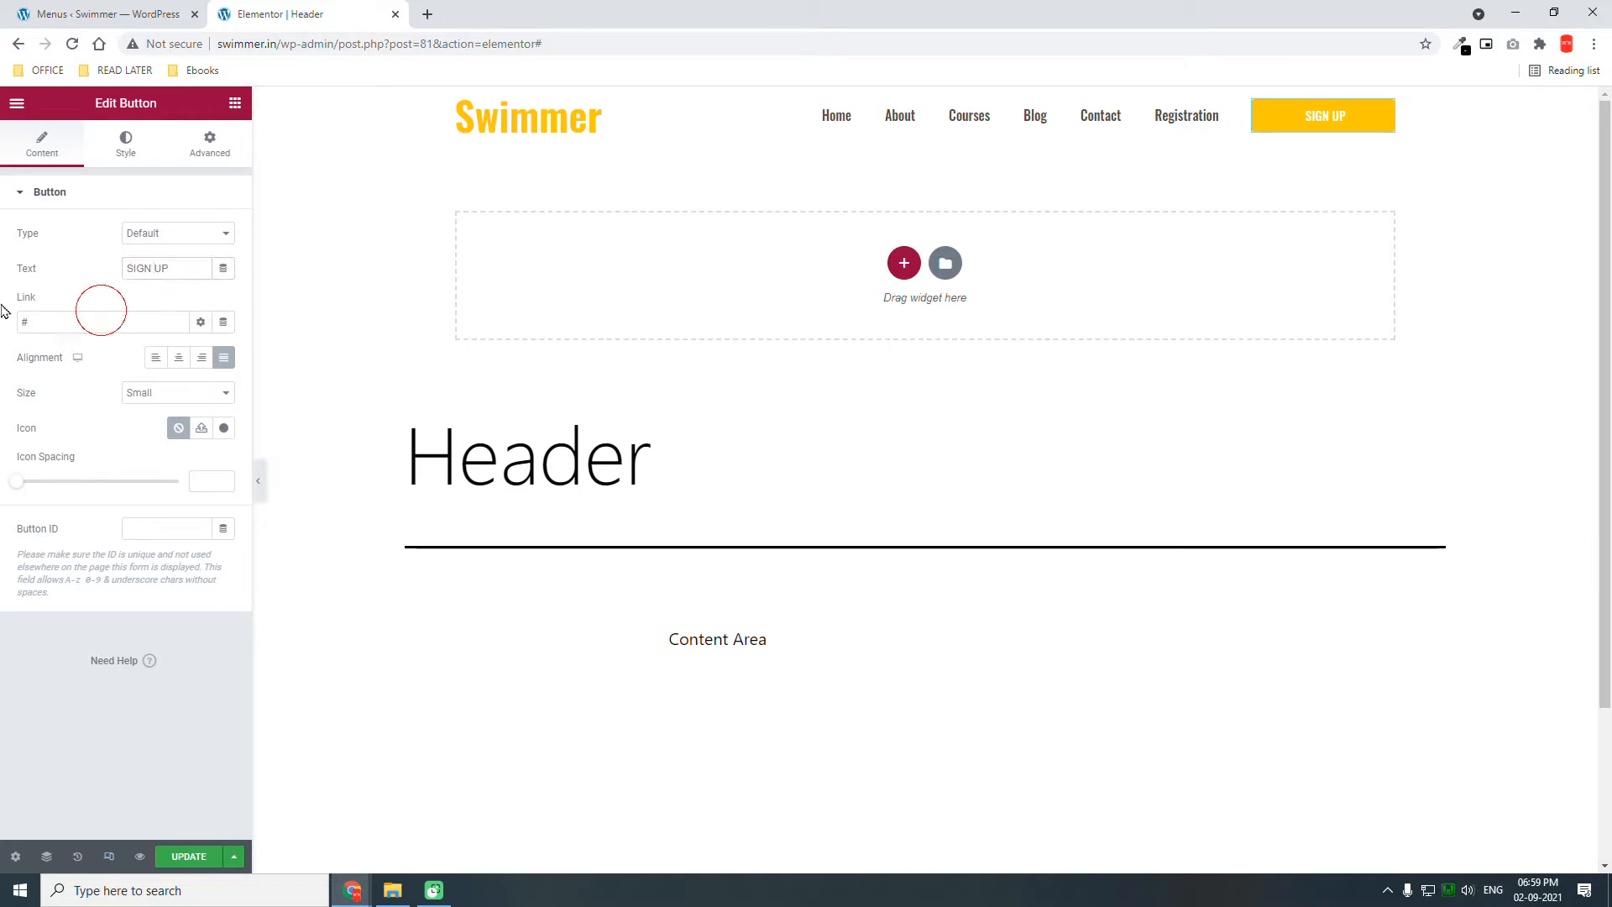
click(105, 323)
key(BackSpace)
text(STUDENT)
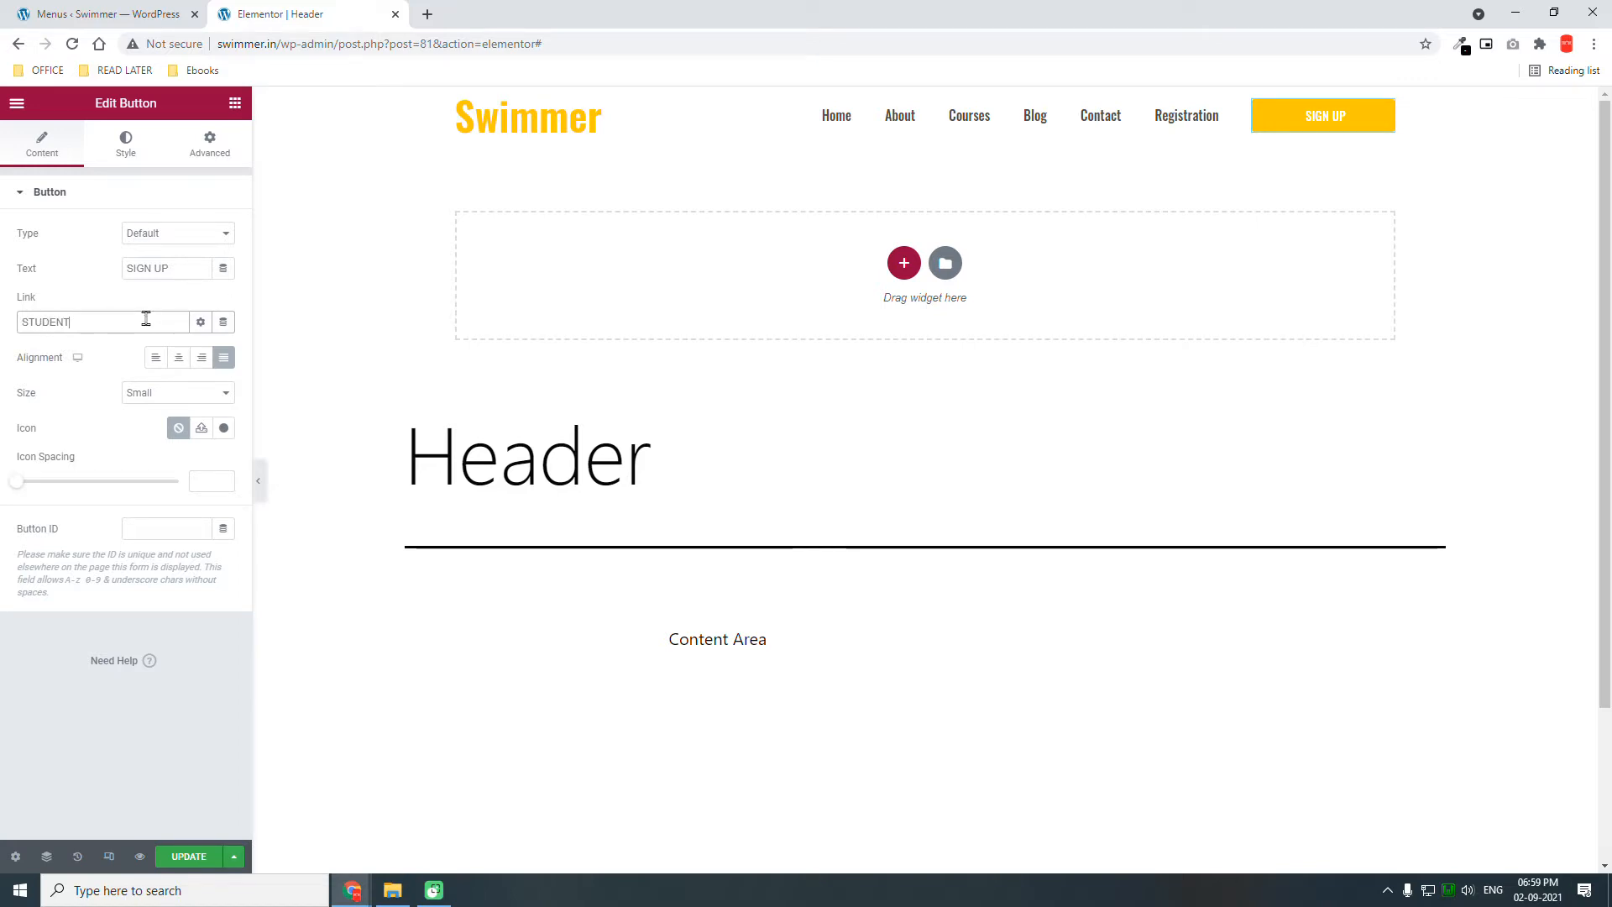
click(128, 348)
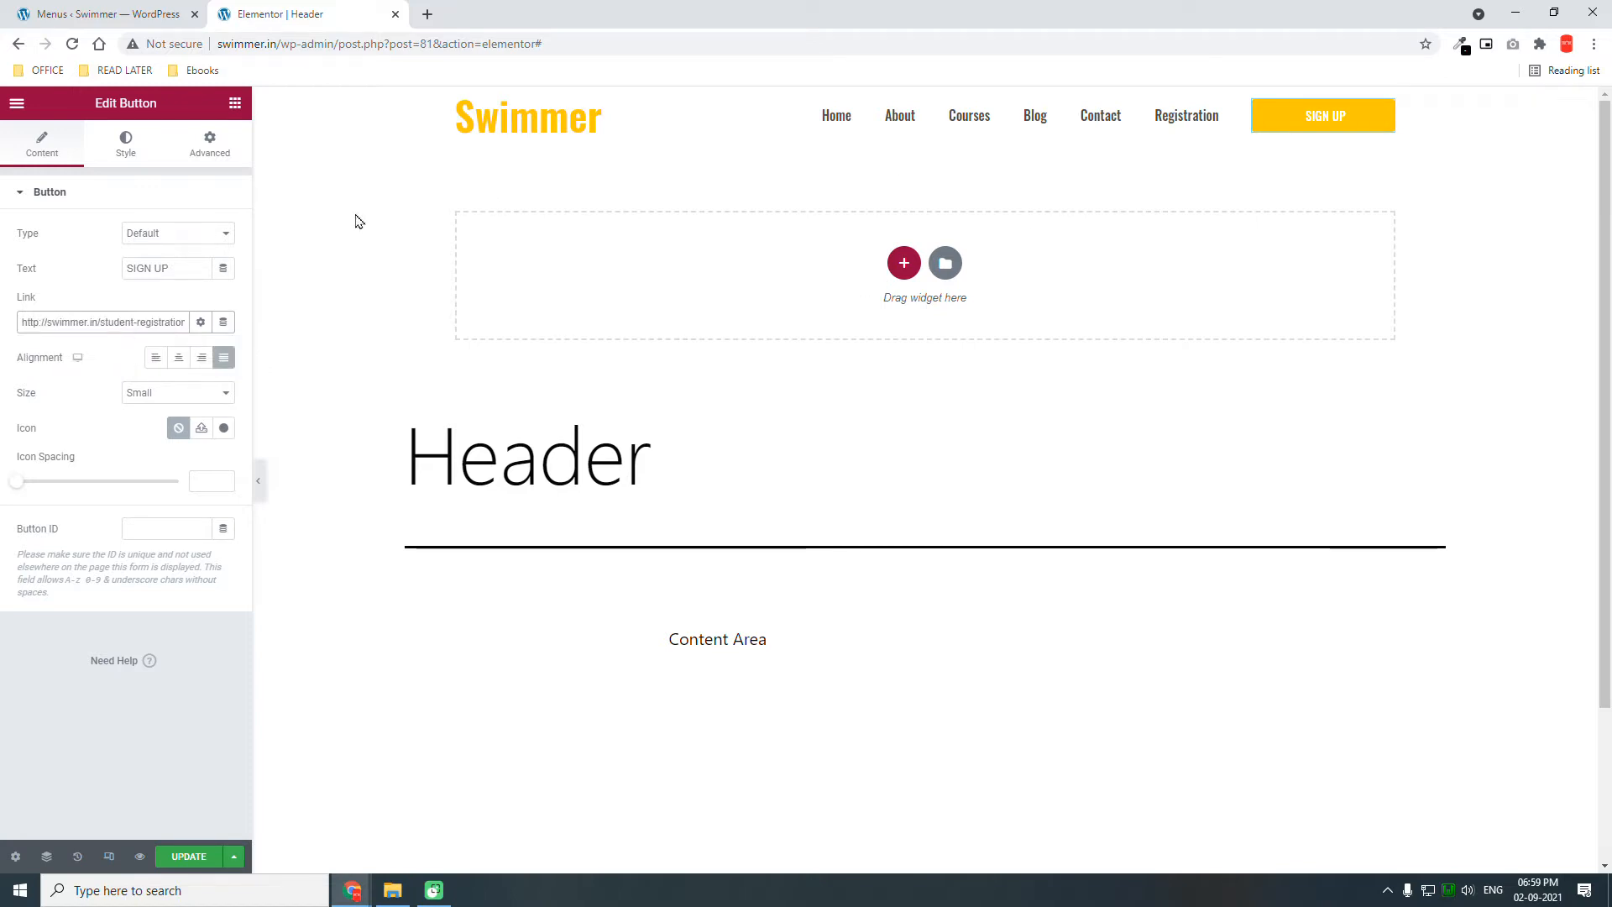
click(1137, 134)
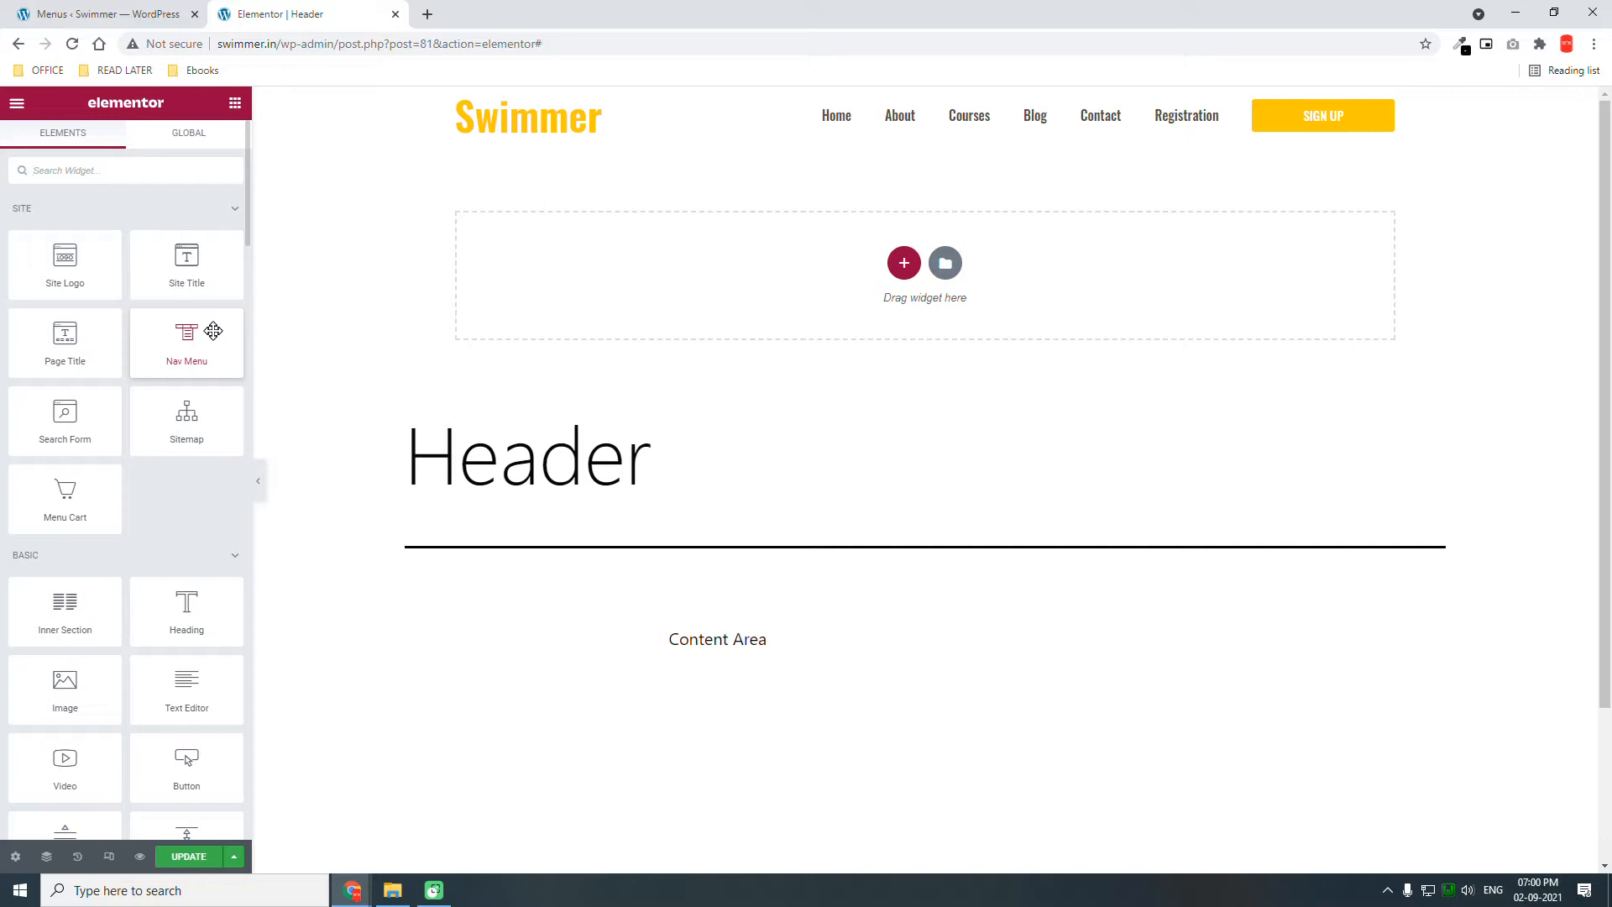
Switch to the WordPress Menus page, remove the Registration item from the Main Menu and save the menu
click(126, 14)
scroll(896, 533, down, 3)
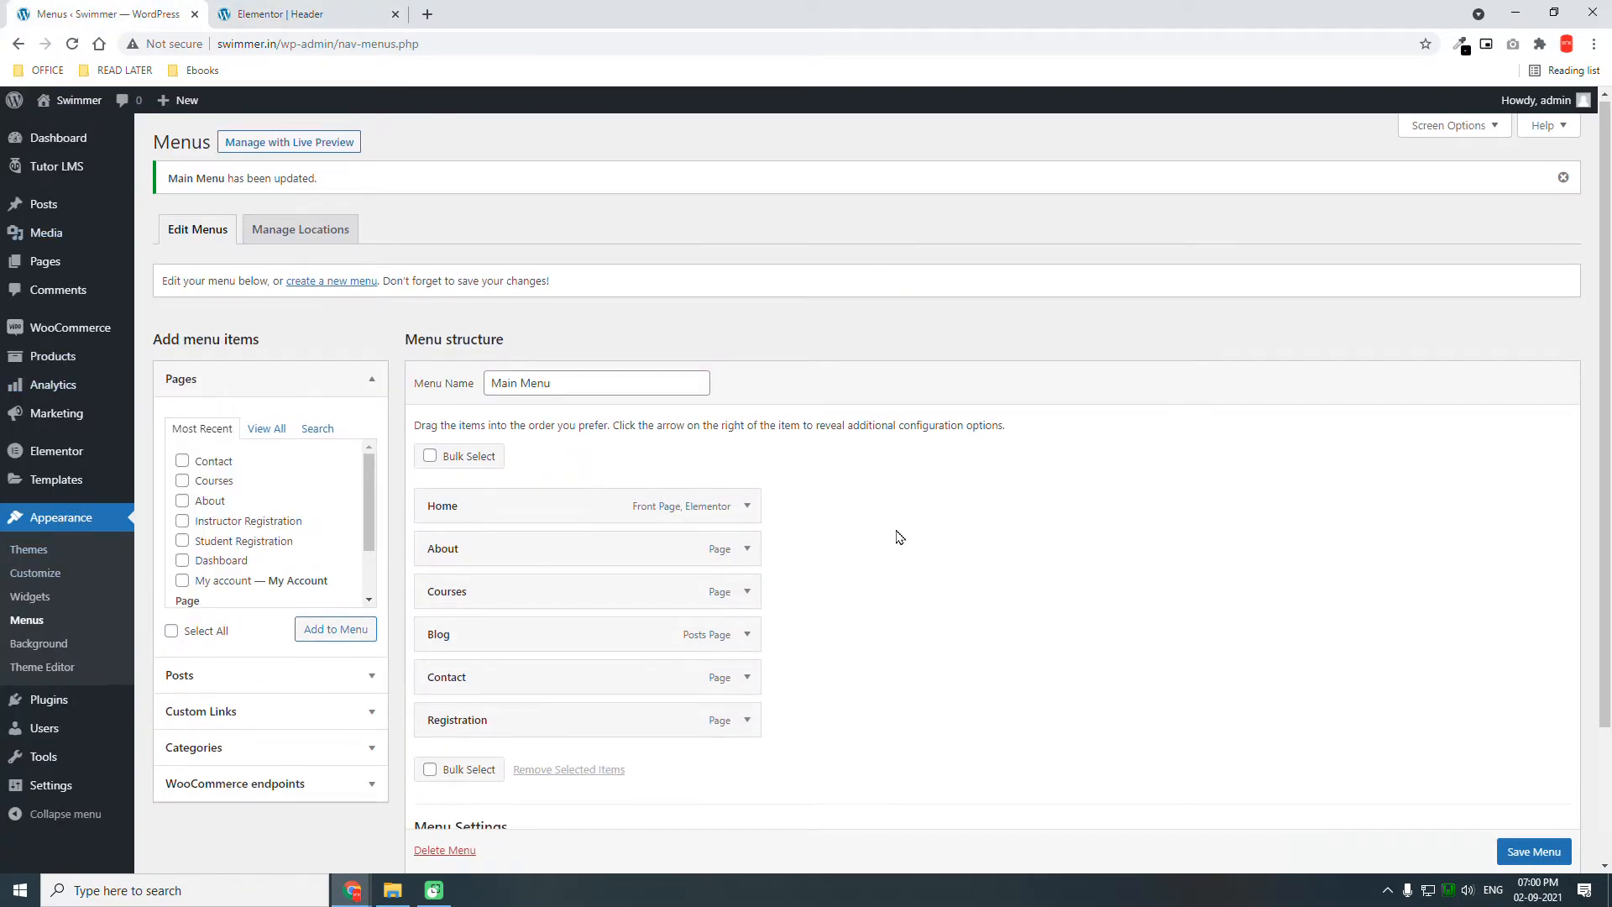
click(748, 555)
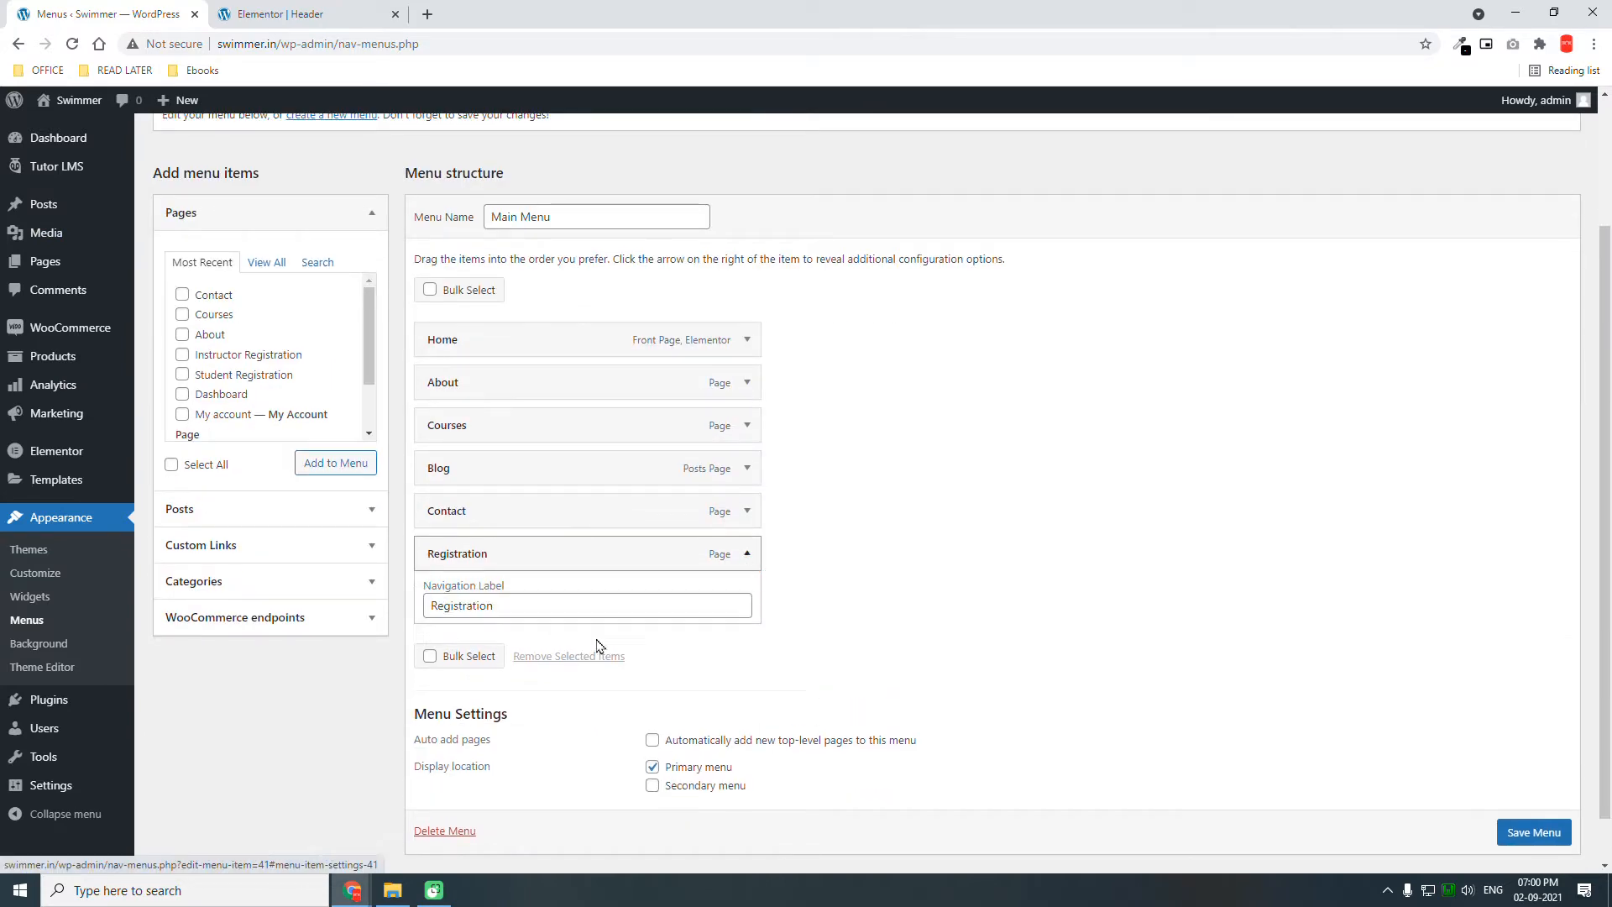
click(441, 758)
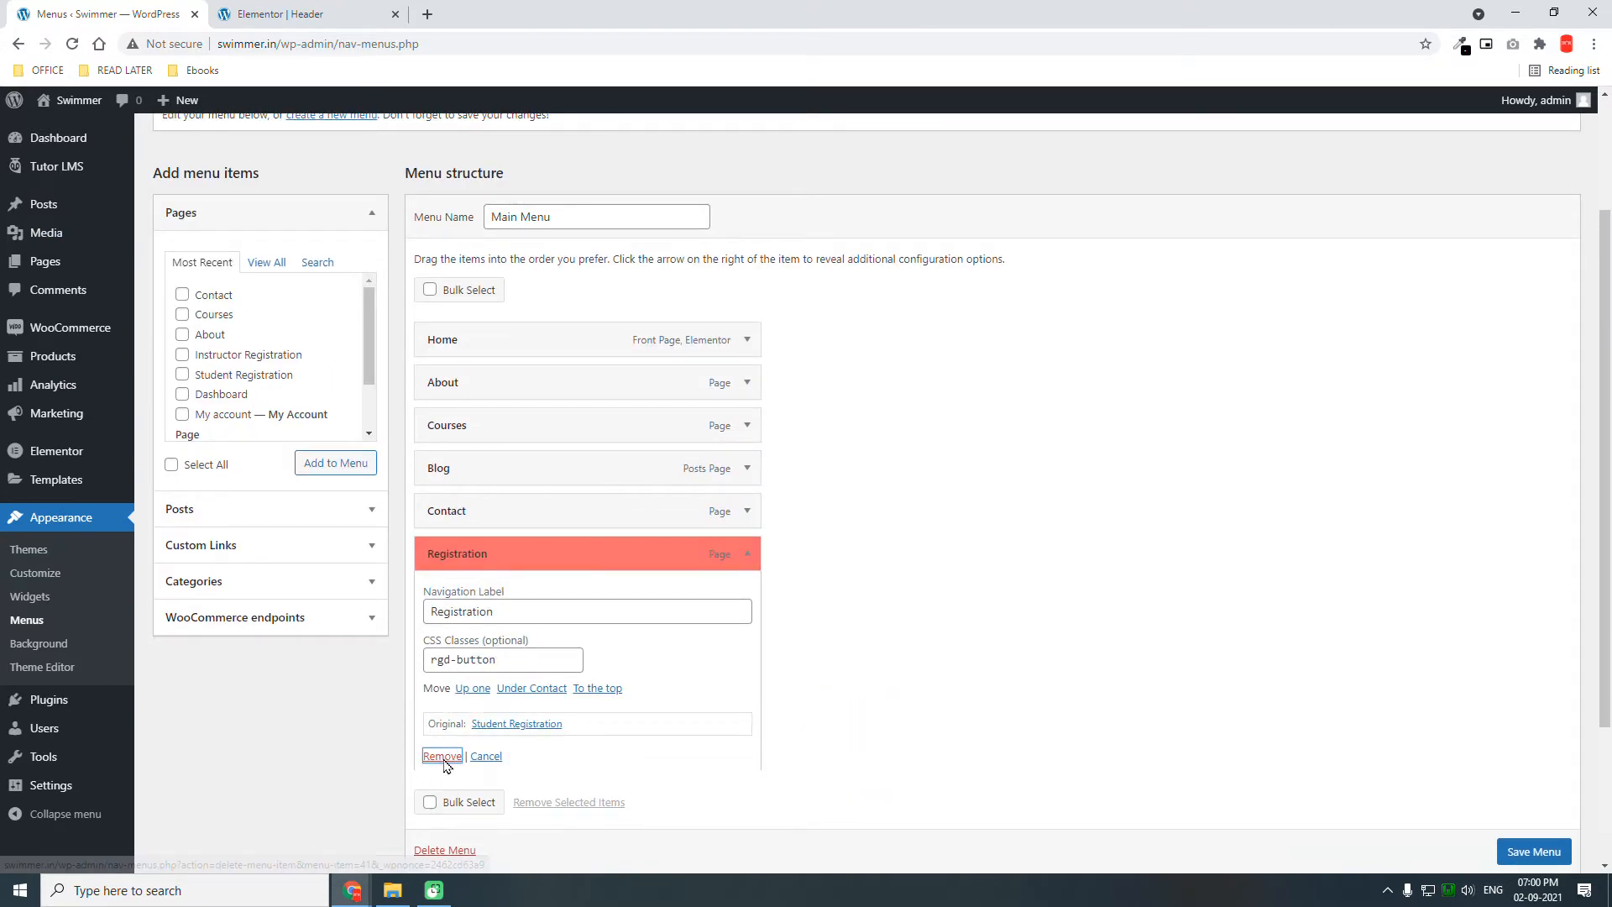
click(1531, 781)
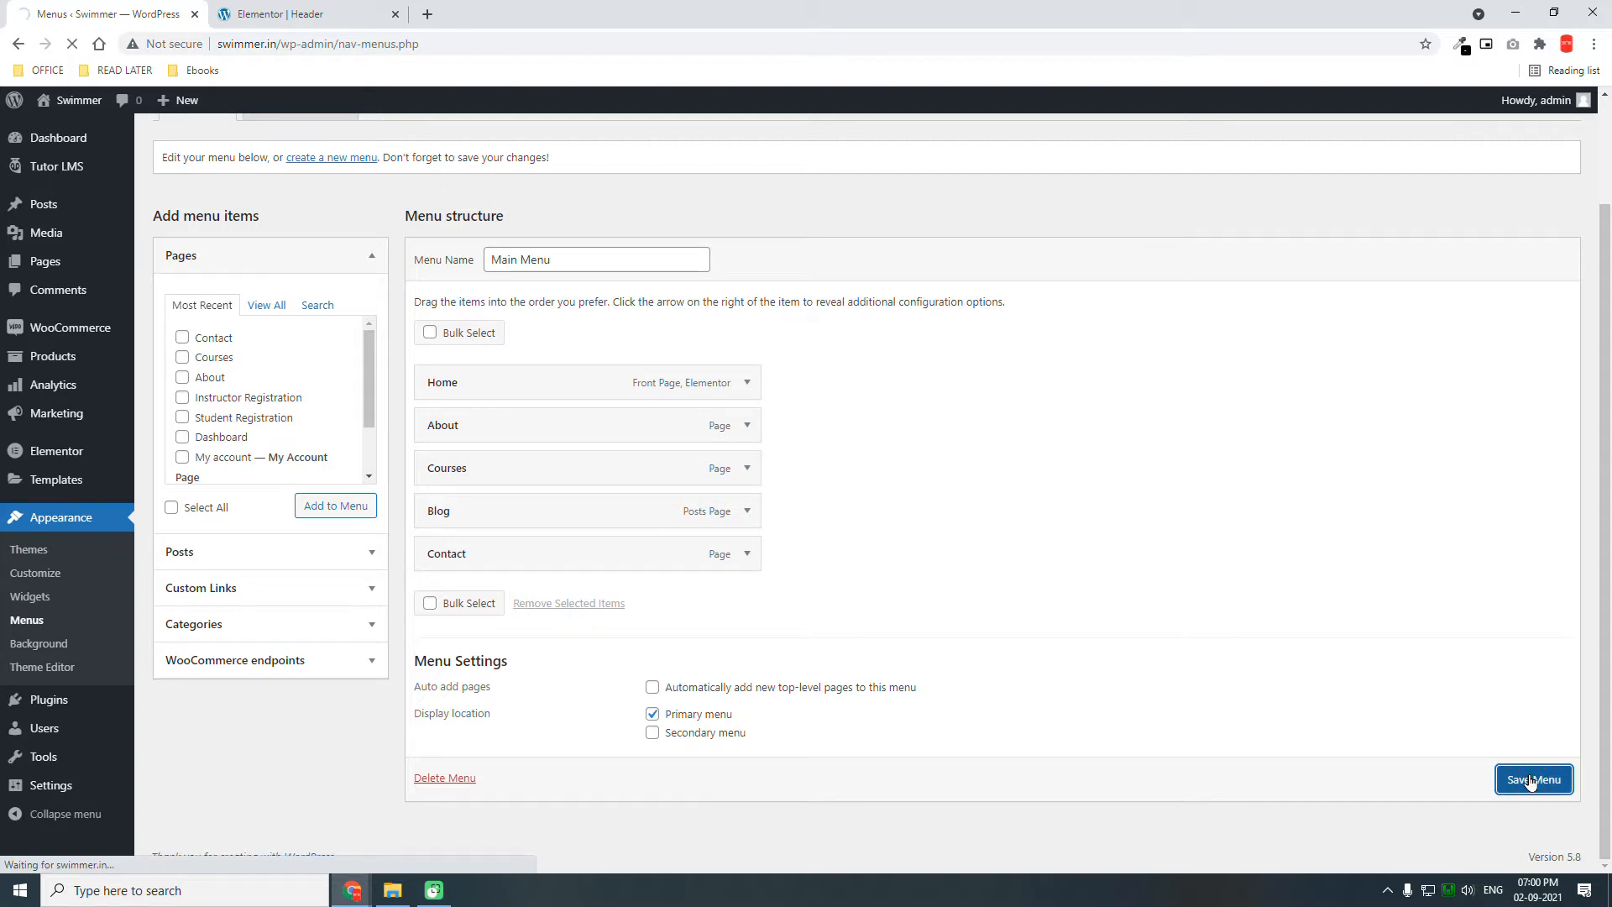
Return to the Elementor header editor, update the template and open its display conditions
click(315, 11)
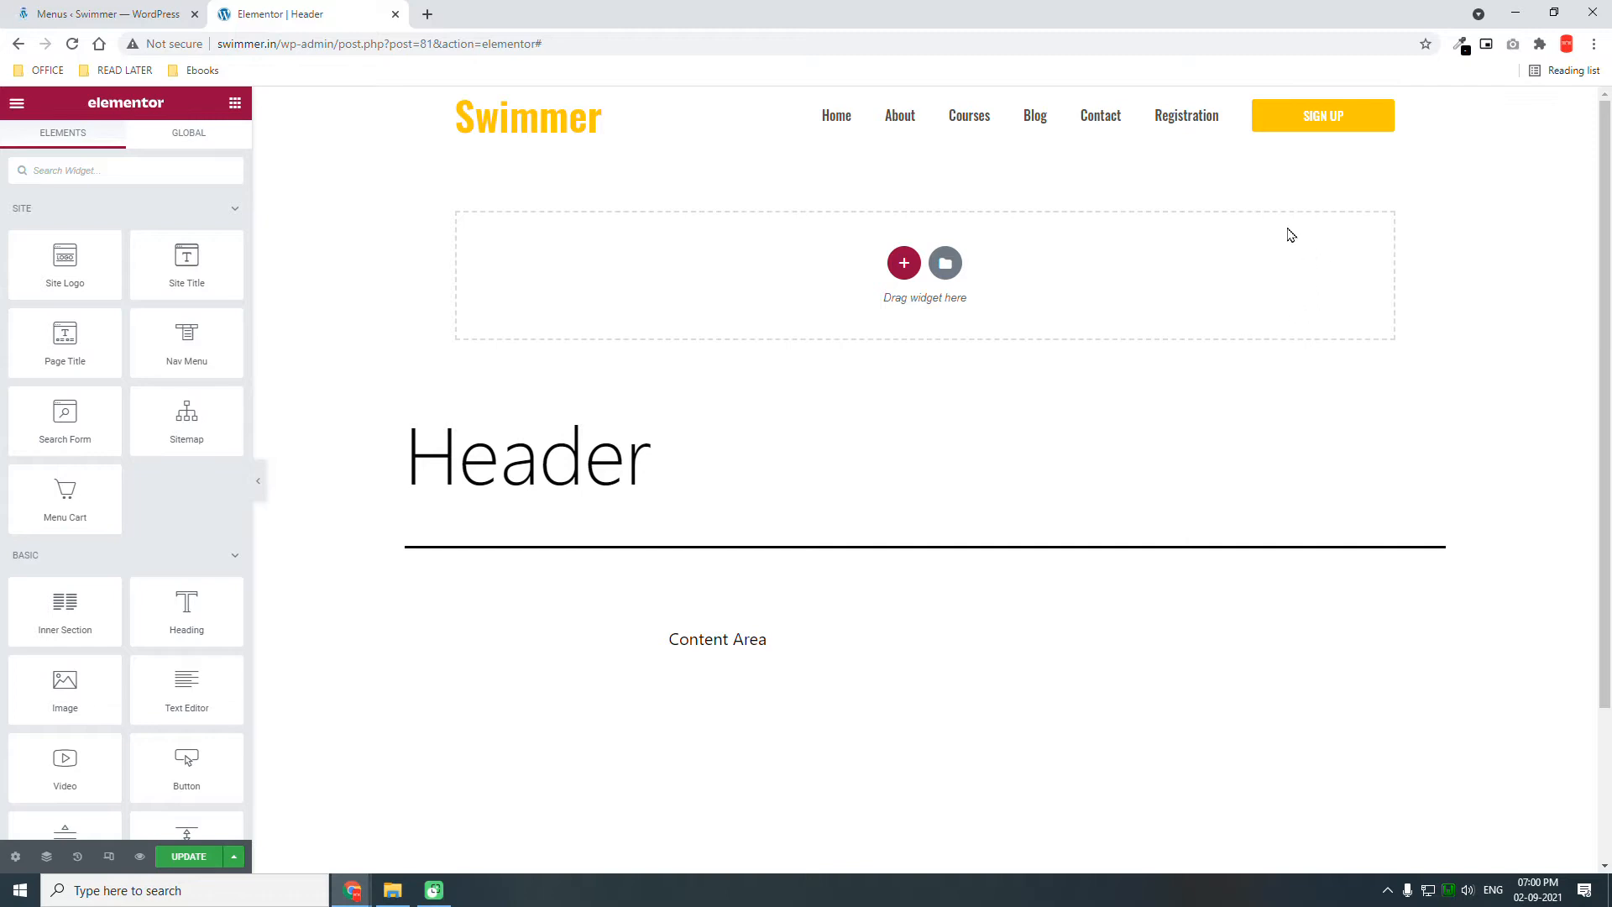
click(185, 858)
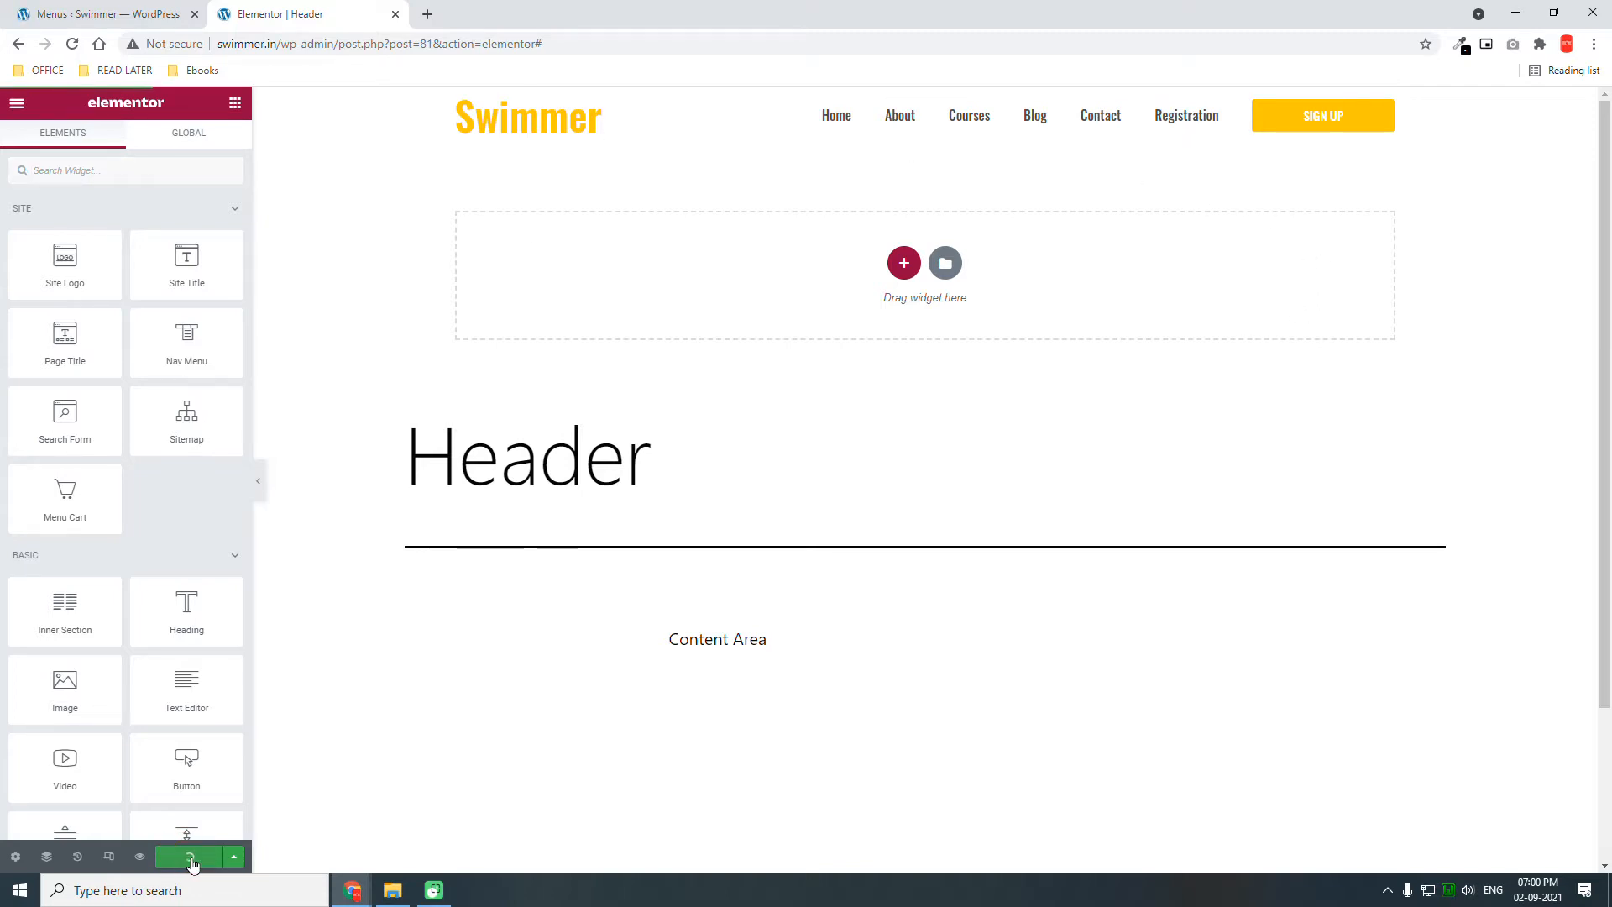
click(239, 860)
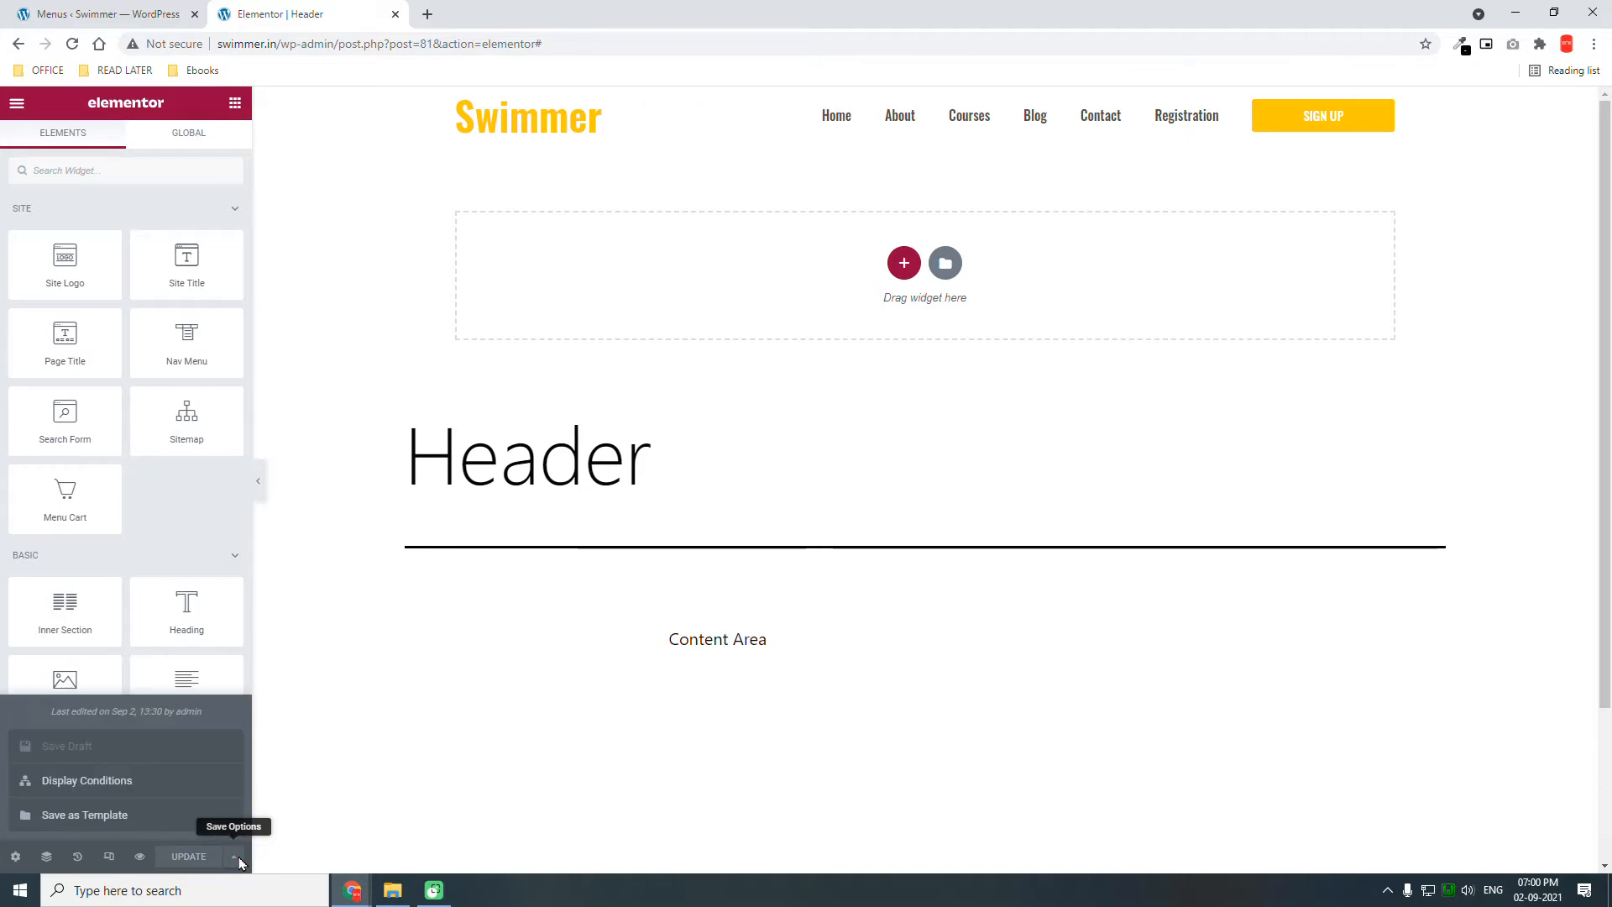
click(135, 785)
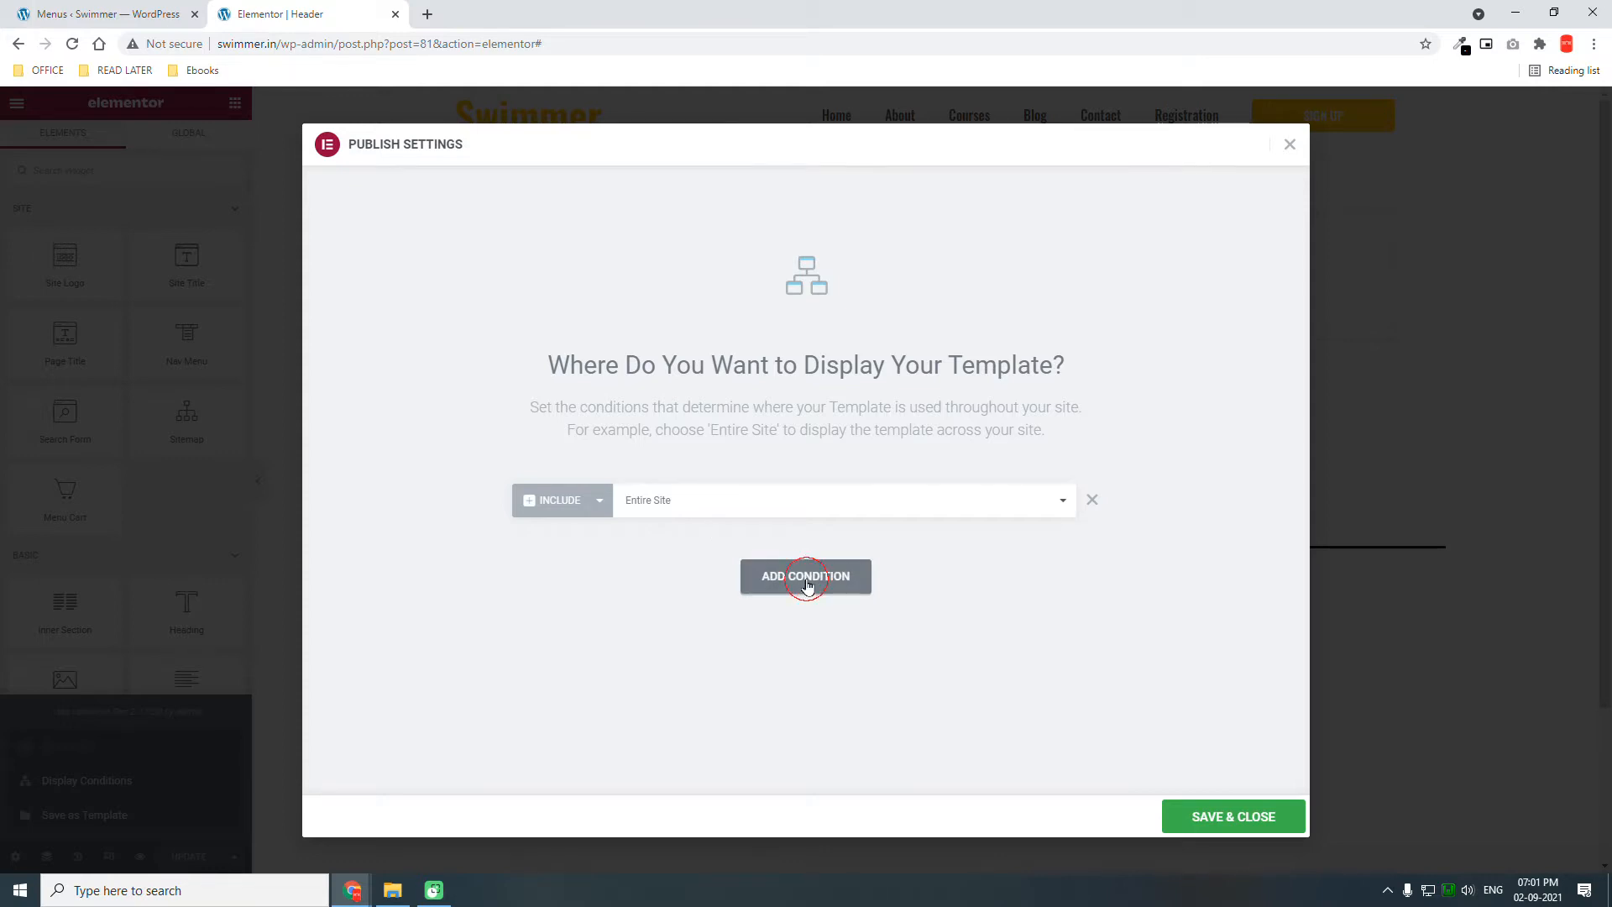
click(806, 584)
click(721, 552)
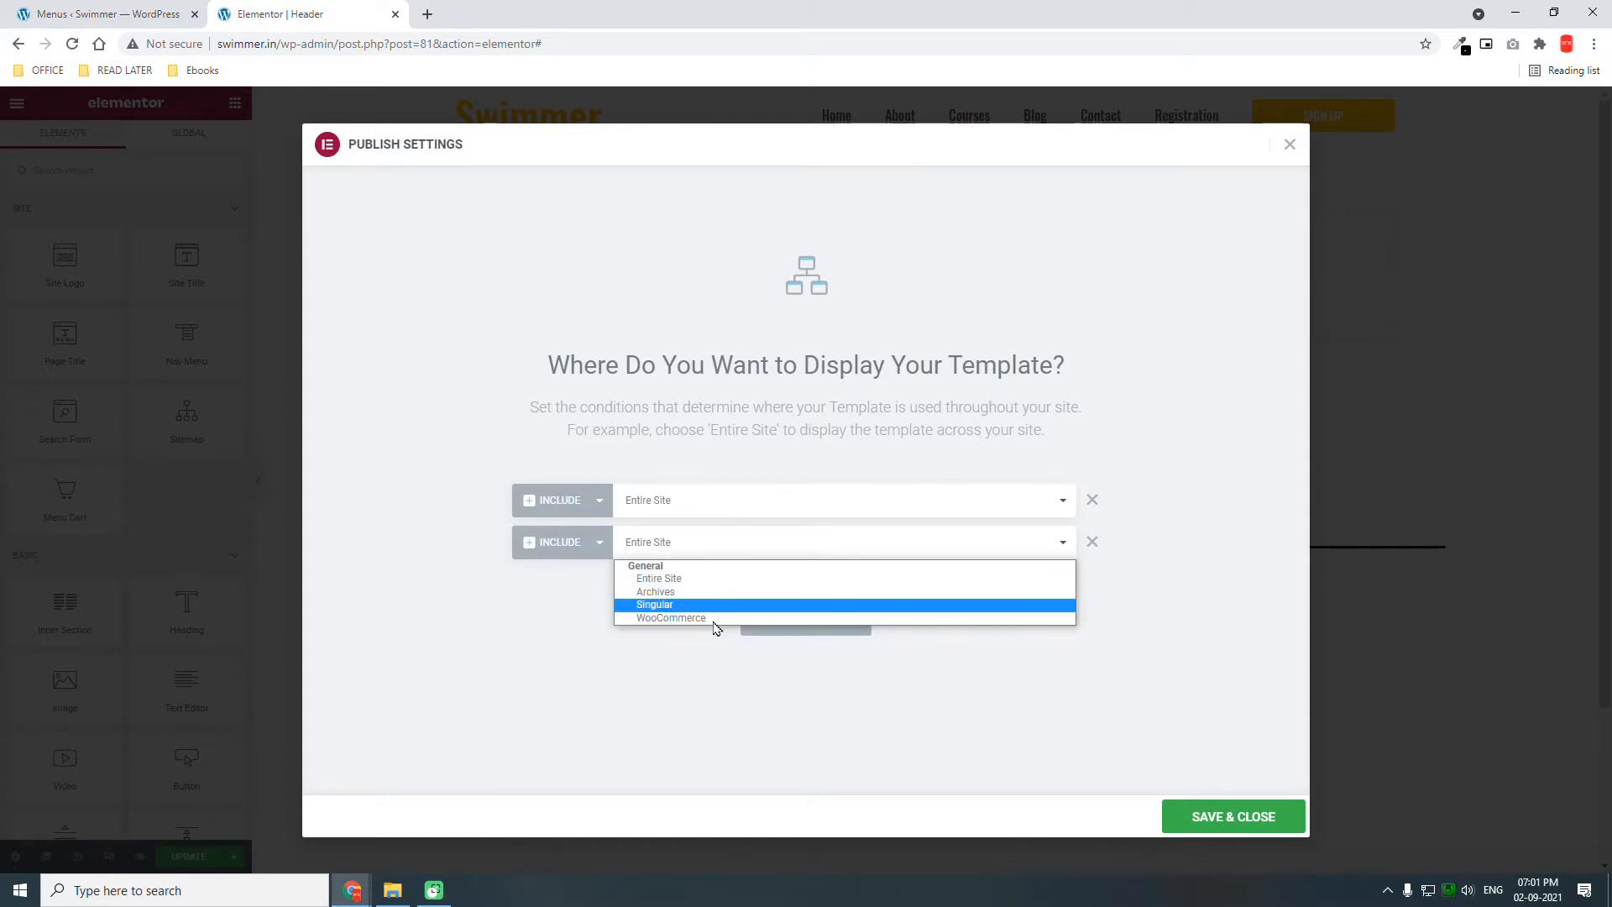
click(586, 701)
click(1092, 542)
click(781, 500)
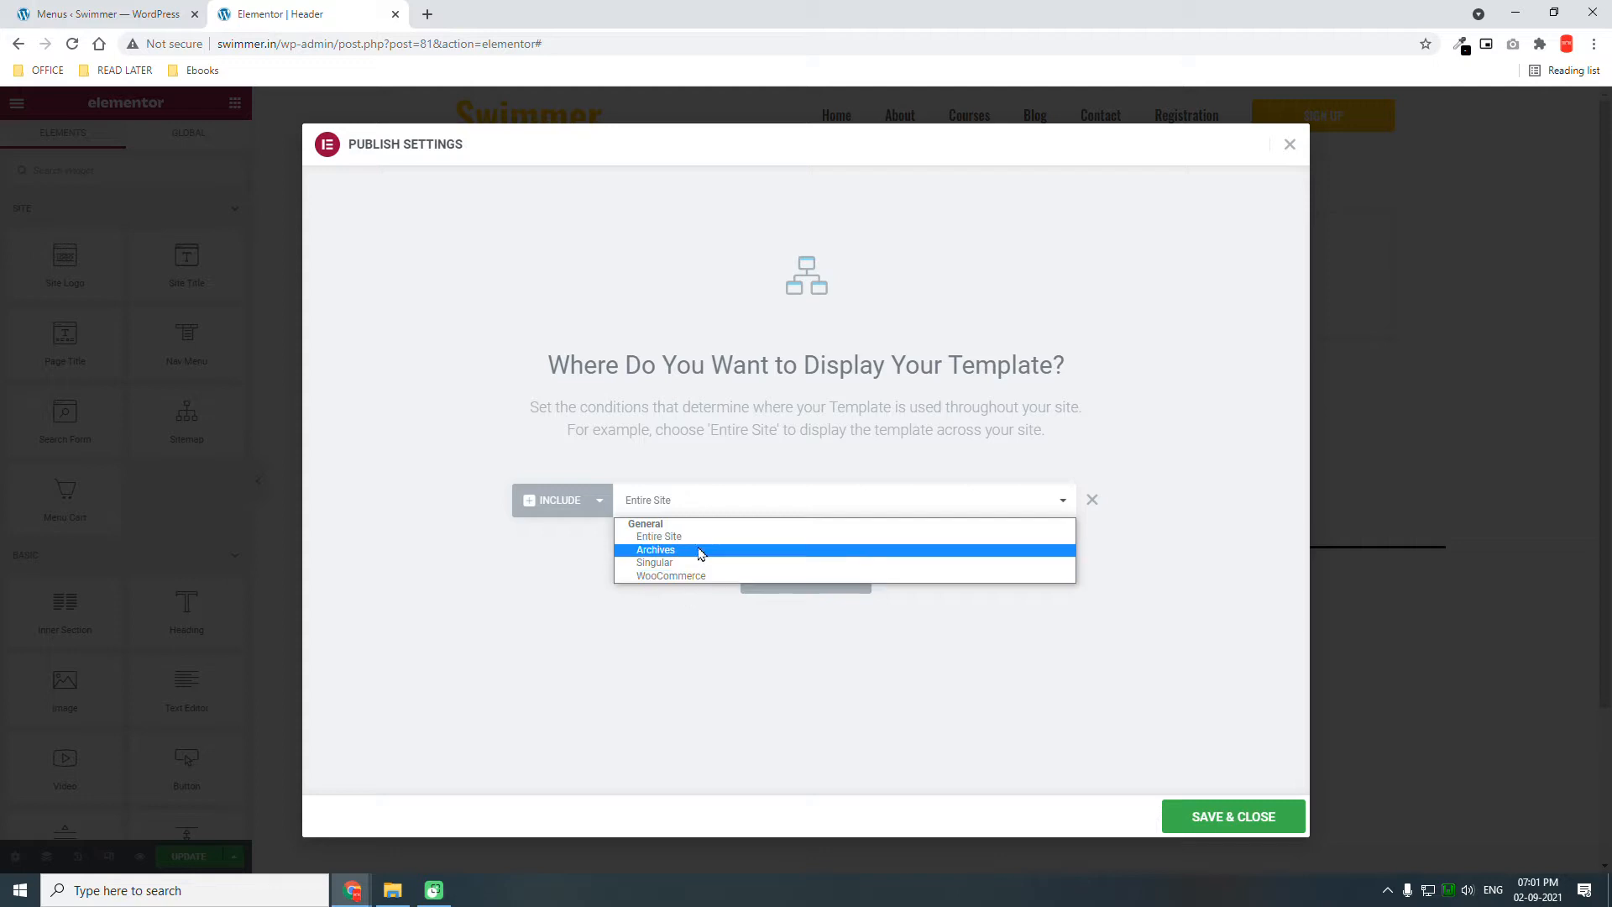
click(705, 564)
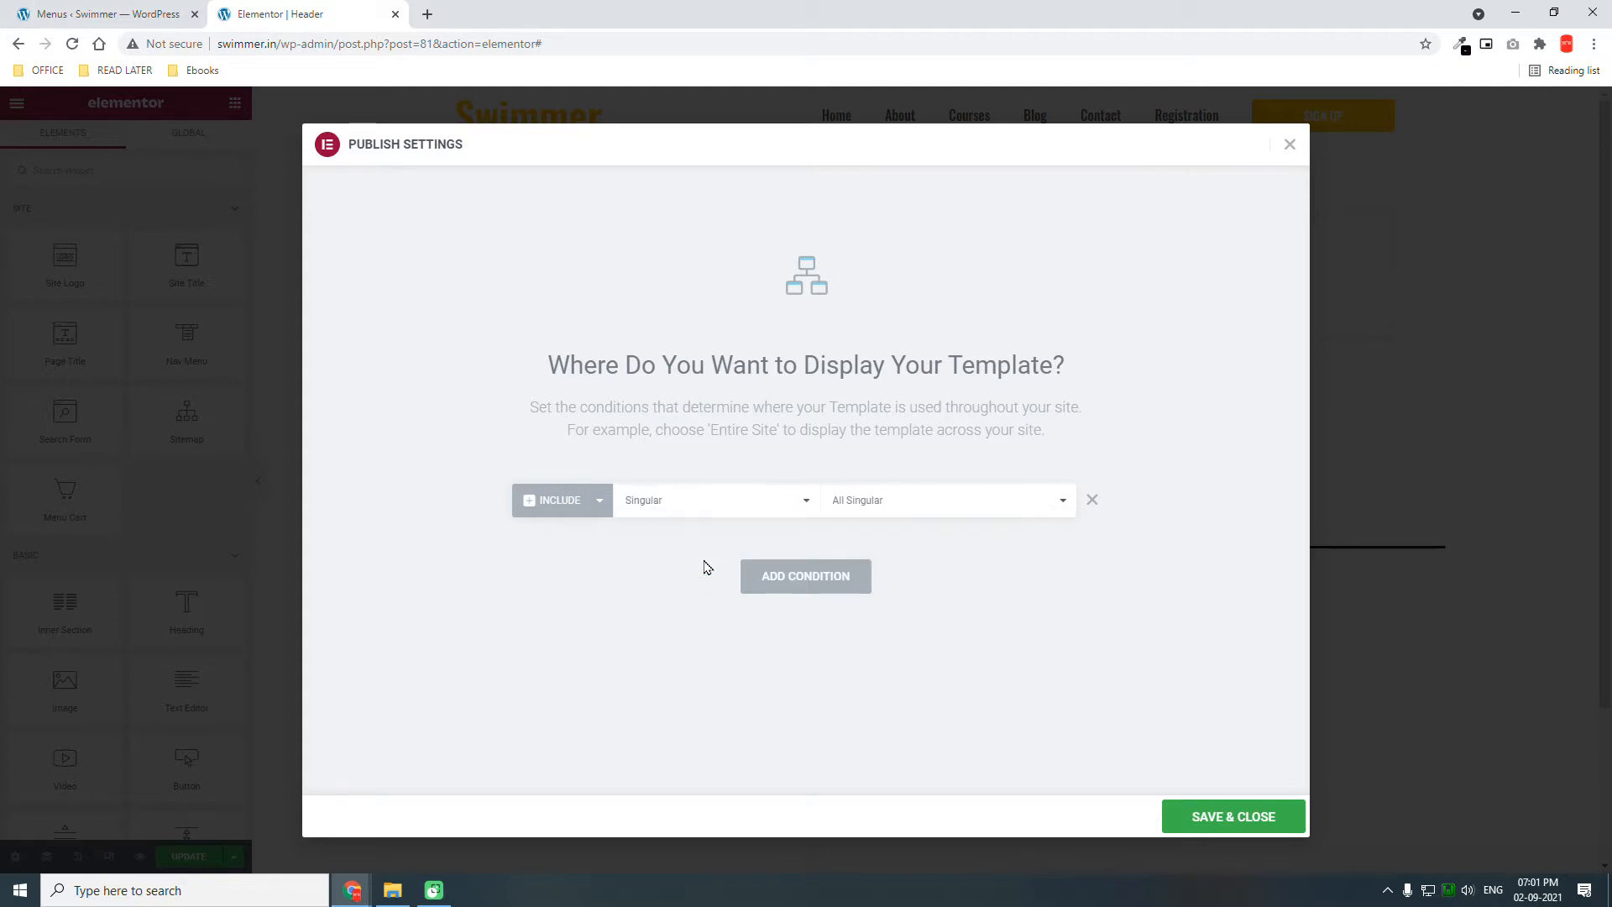
click(979, 501)
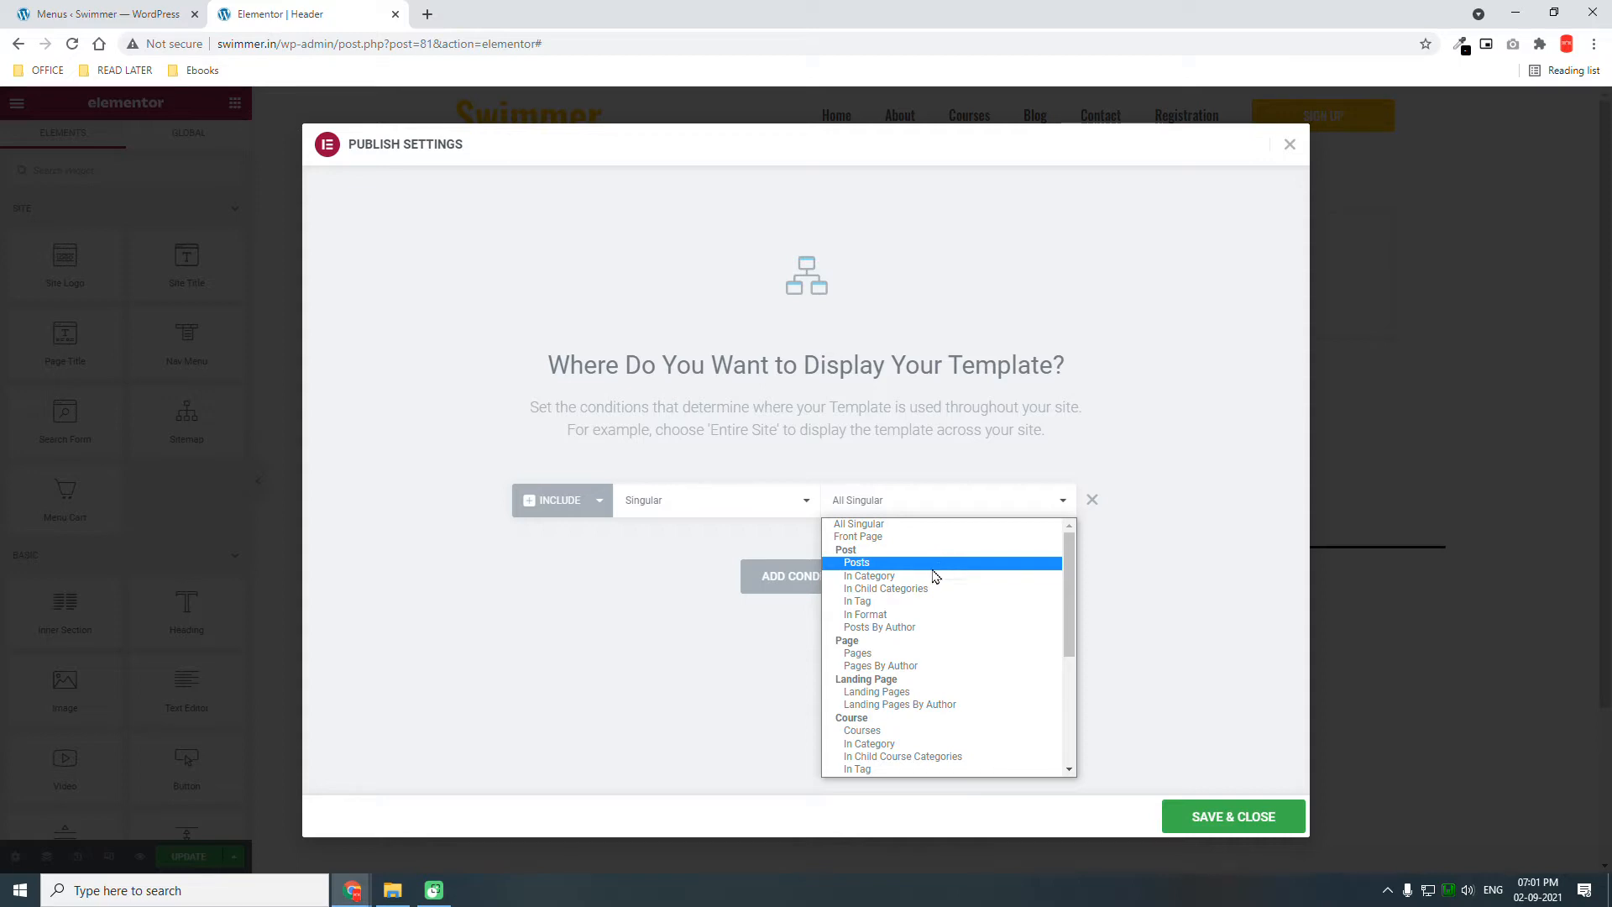
Set the header template's display condition to include the Entire Site and save the publish settings
click(669, 504)
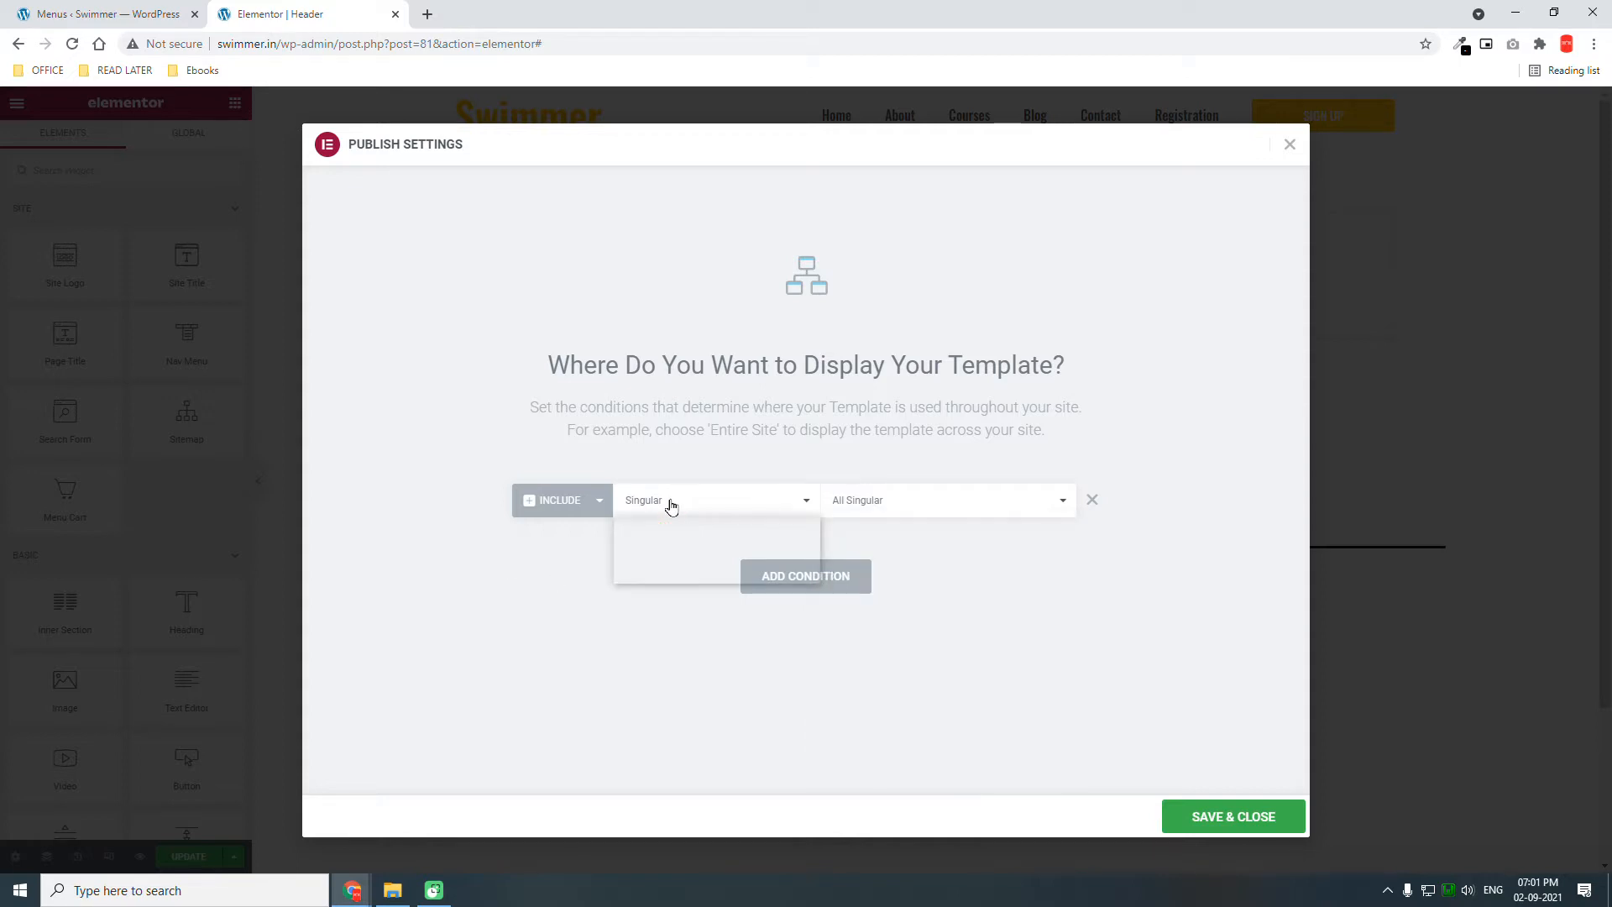
click(668, 536)
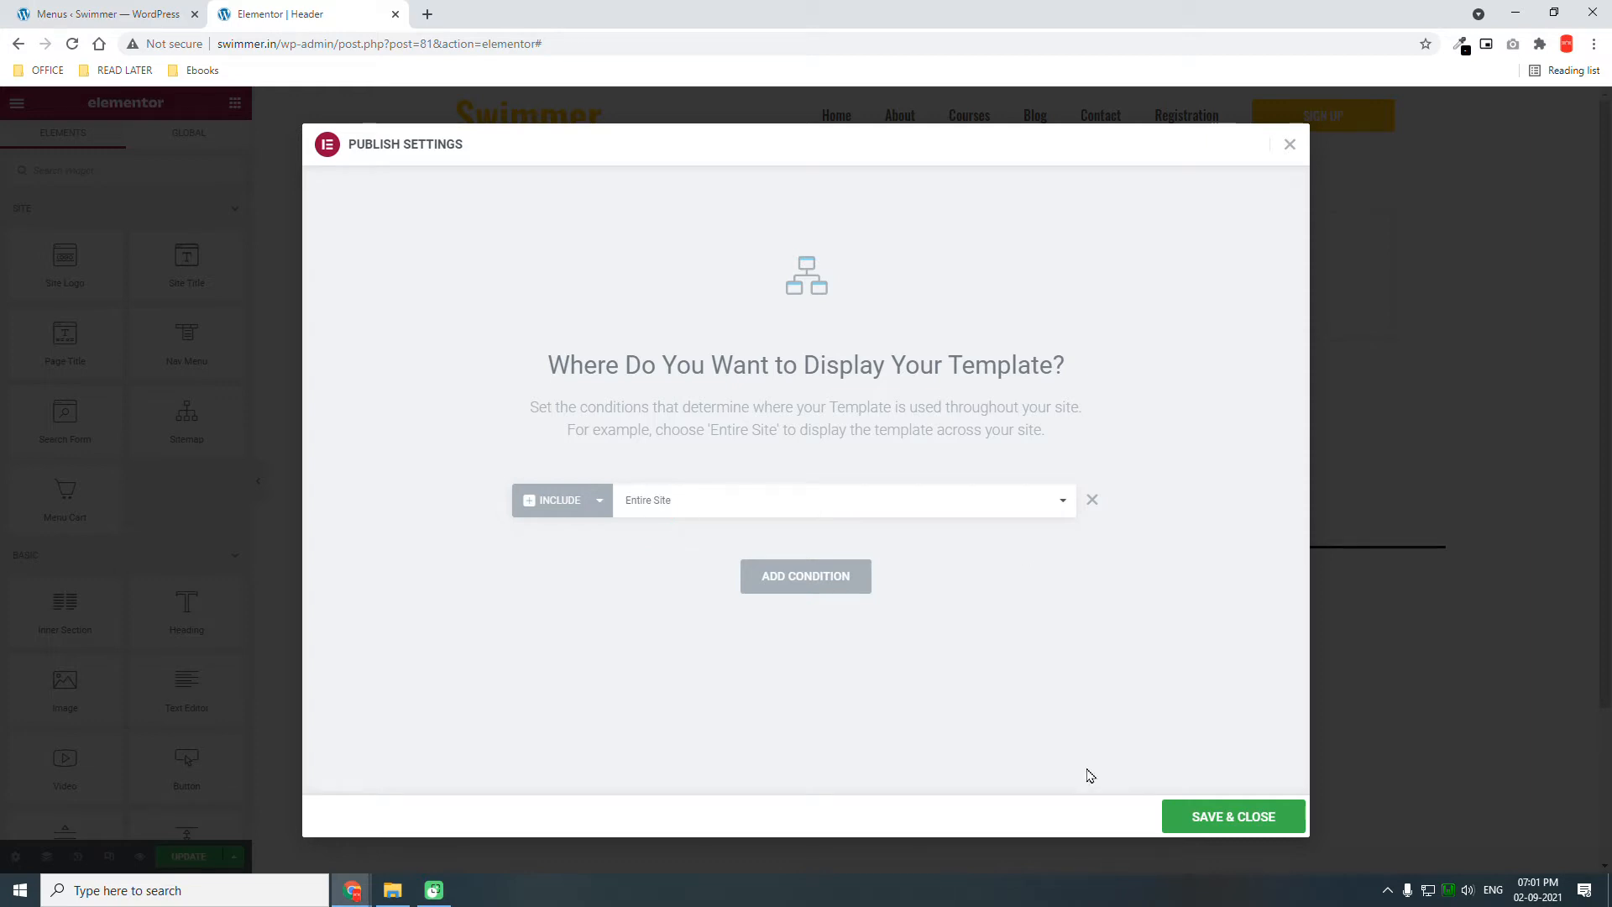
click(1234, 817)
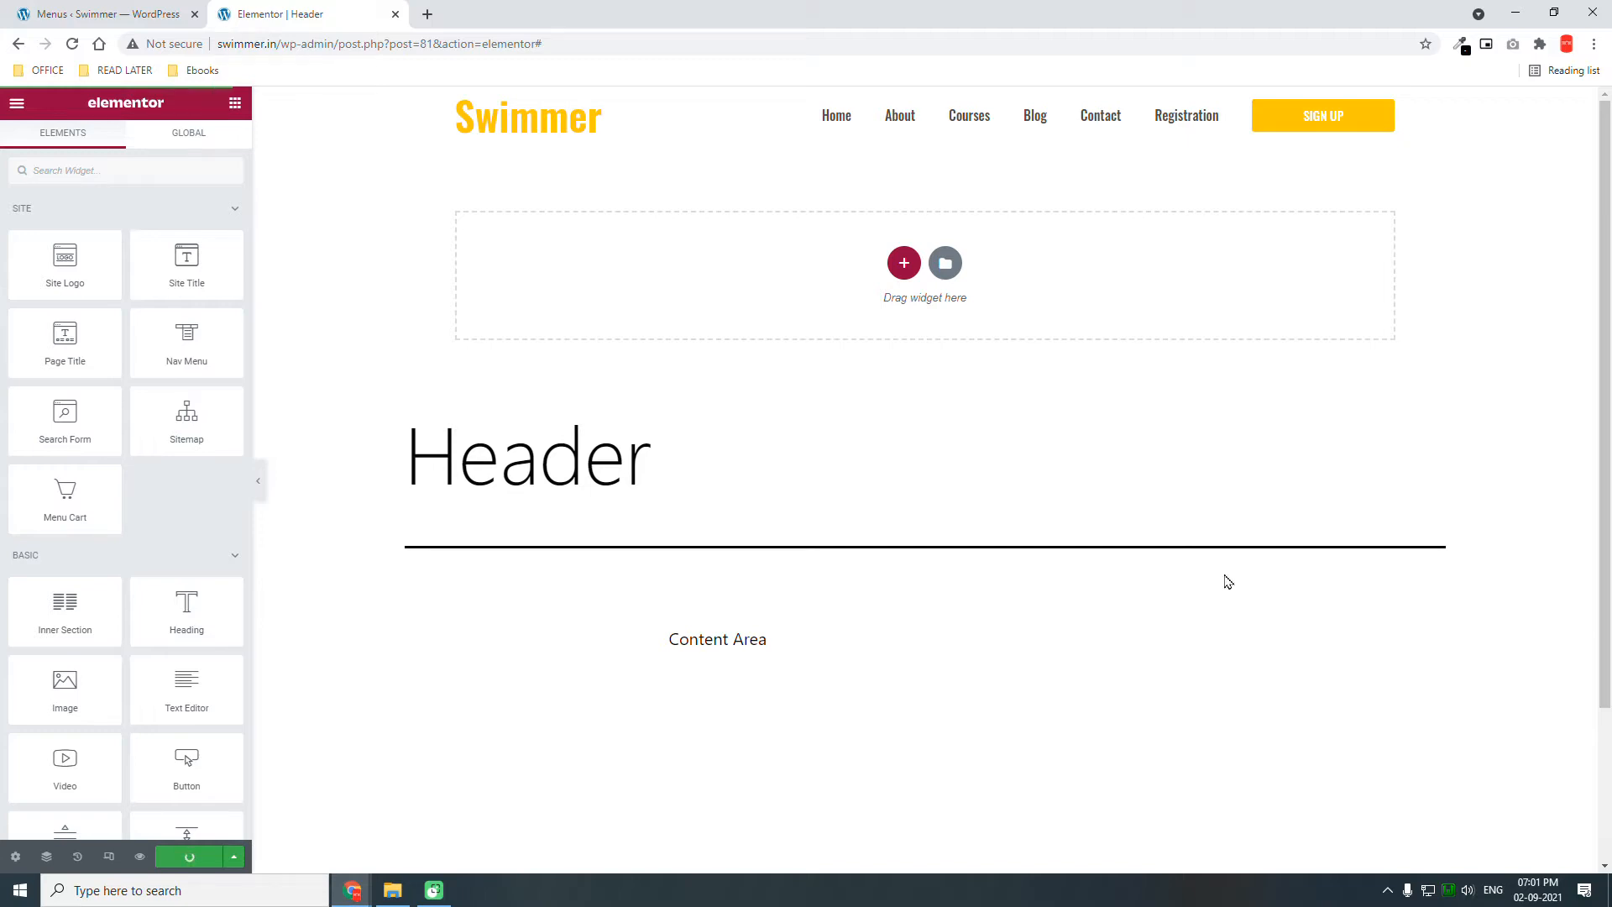
Set the SIGN UP button's size to Medium and preview the header with the editing panel hidden
mouse_move(1388, 112)
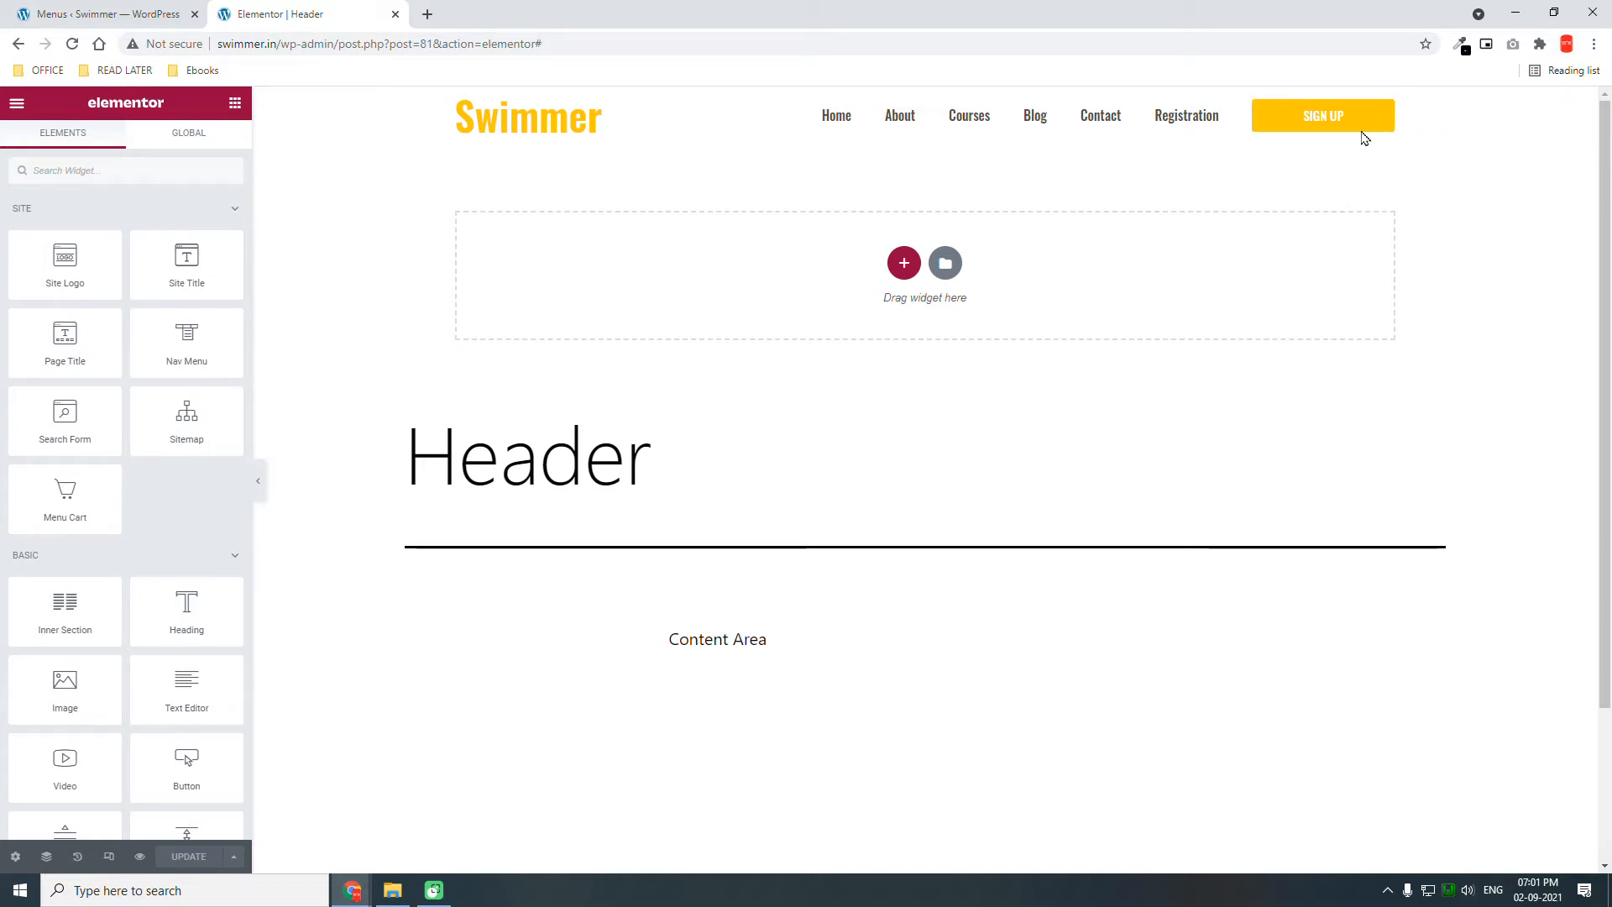
click(1385, 113)
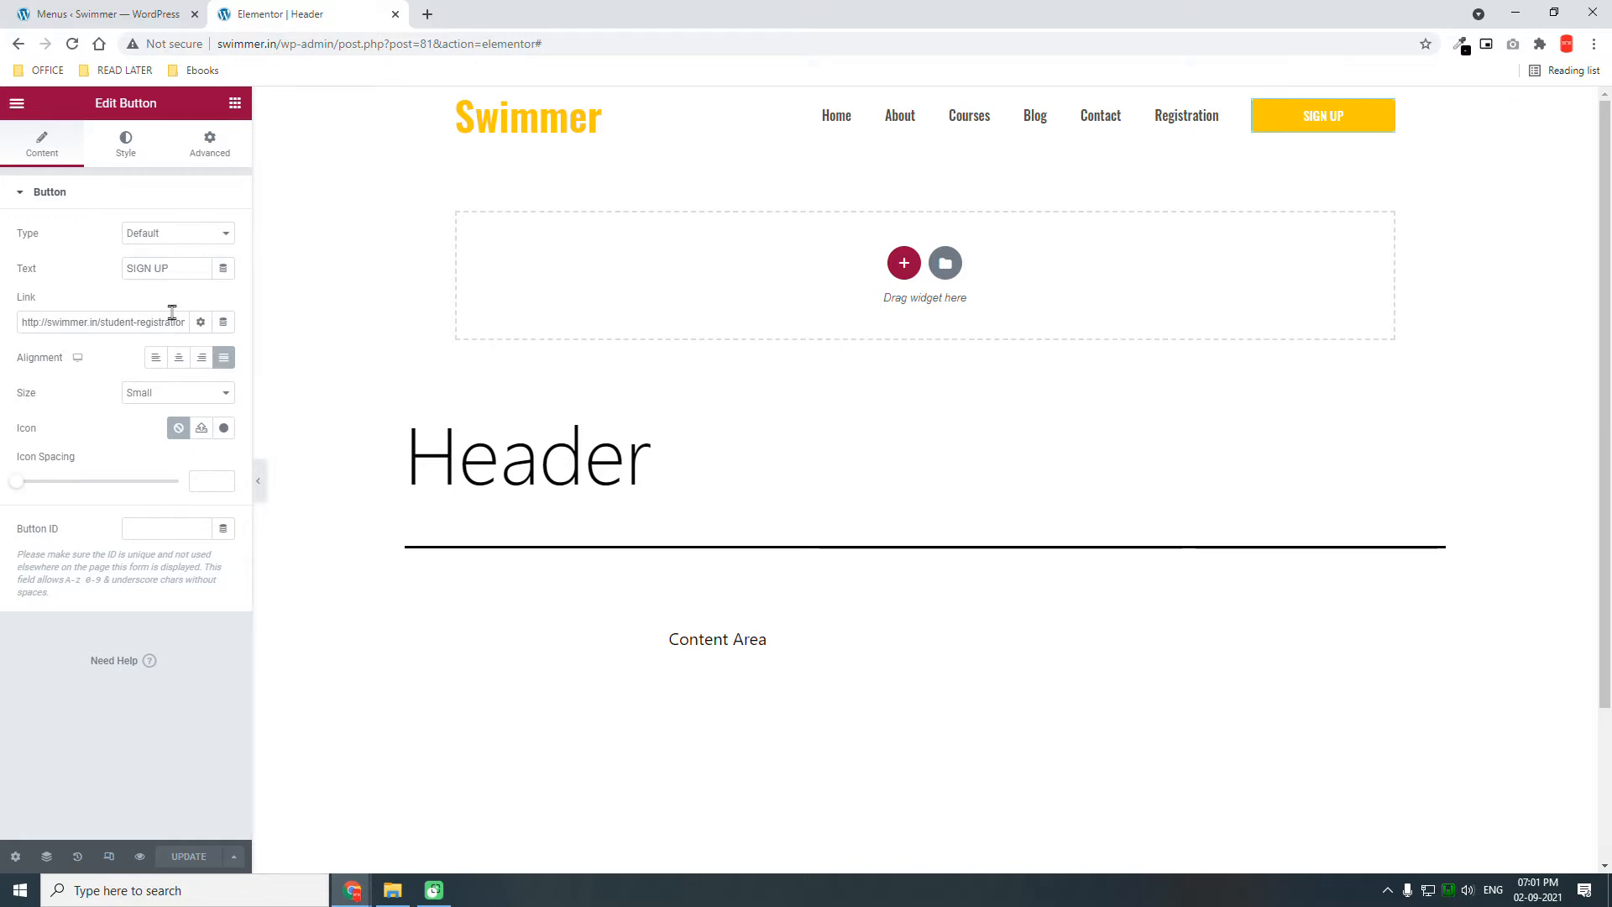
click(181, 395)
click(174, 438)
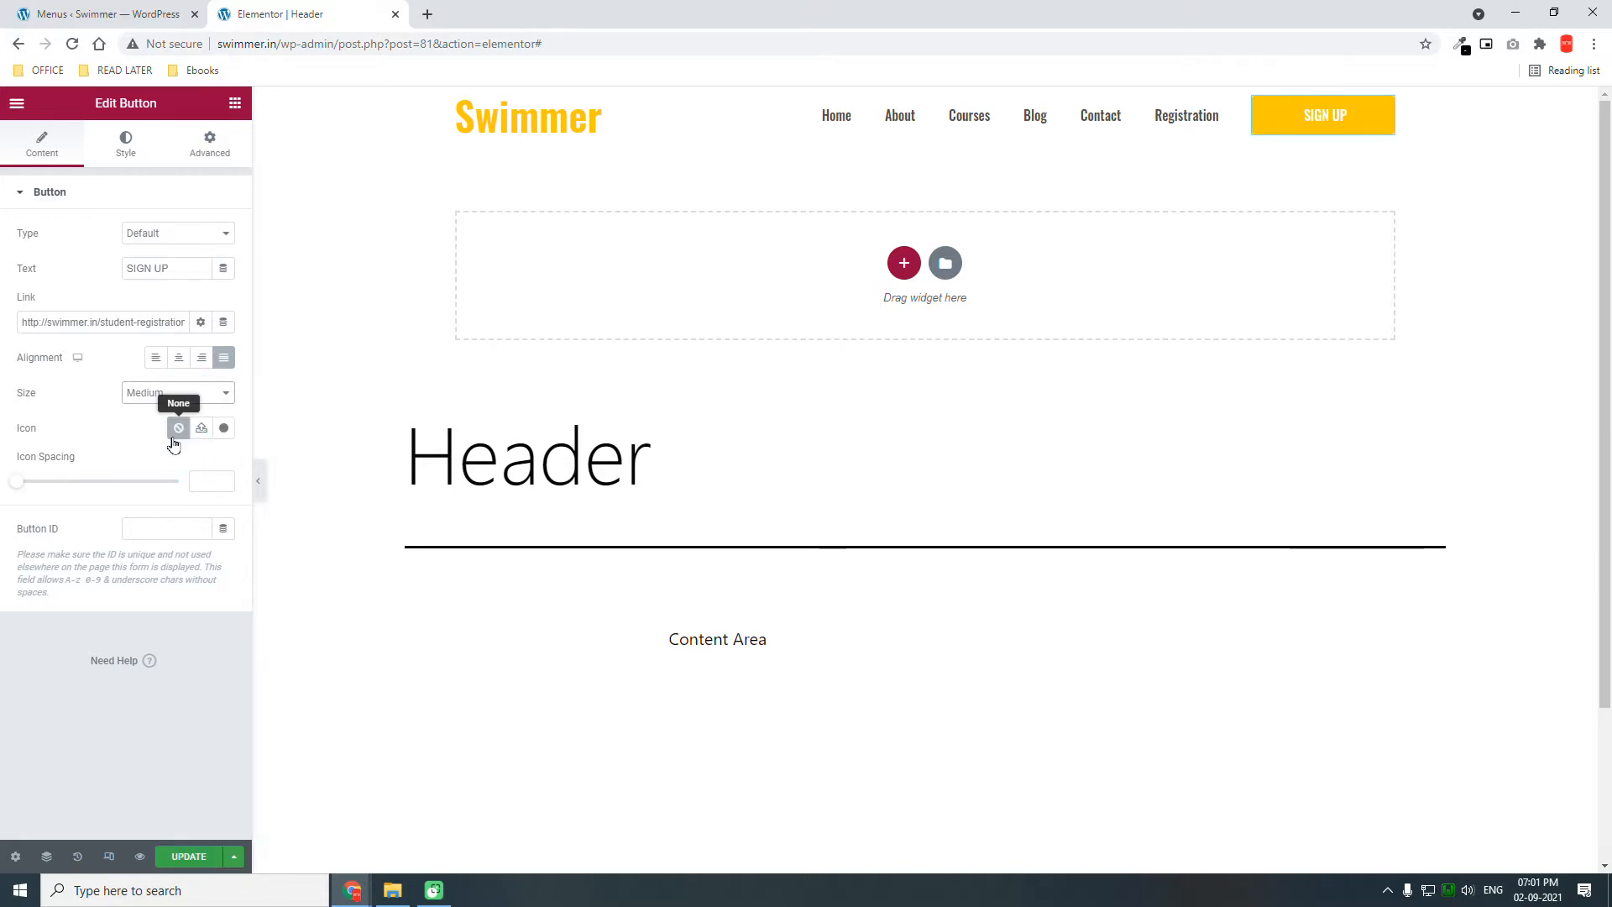
click(260, 484)
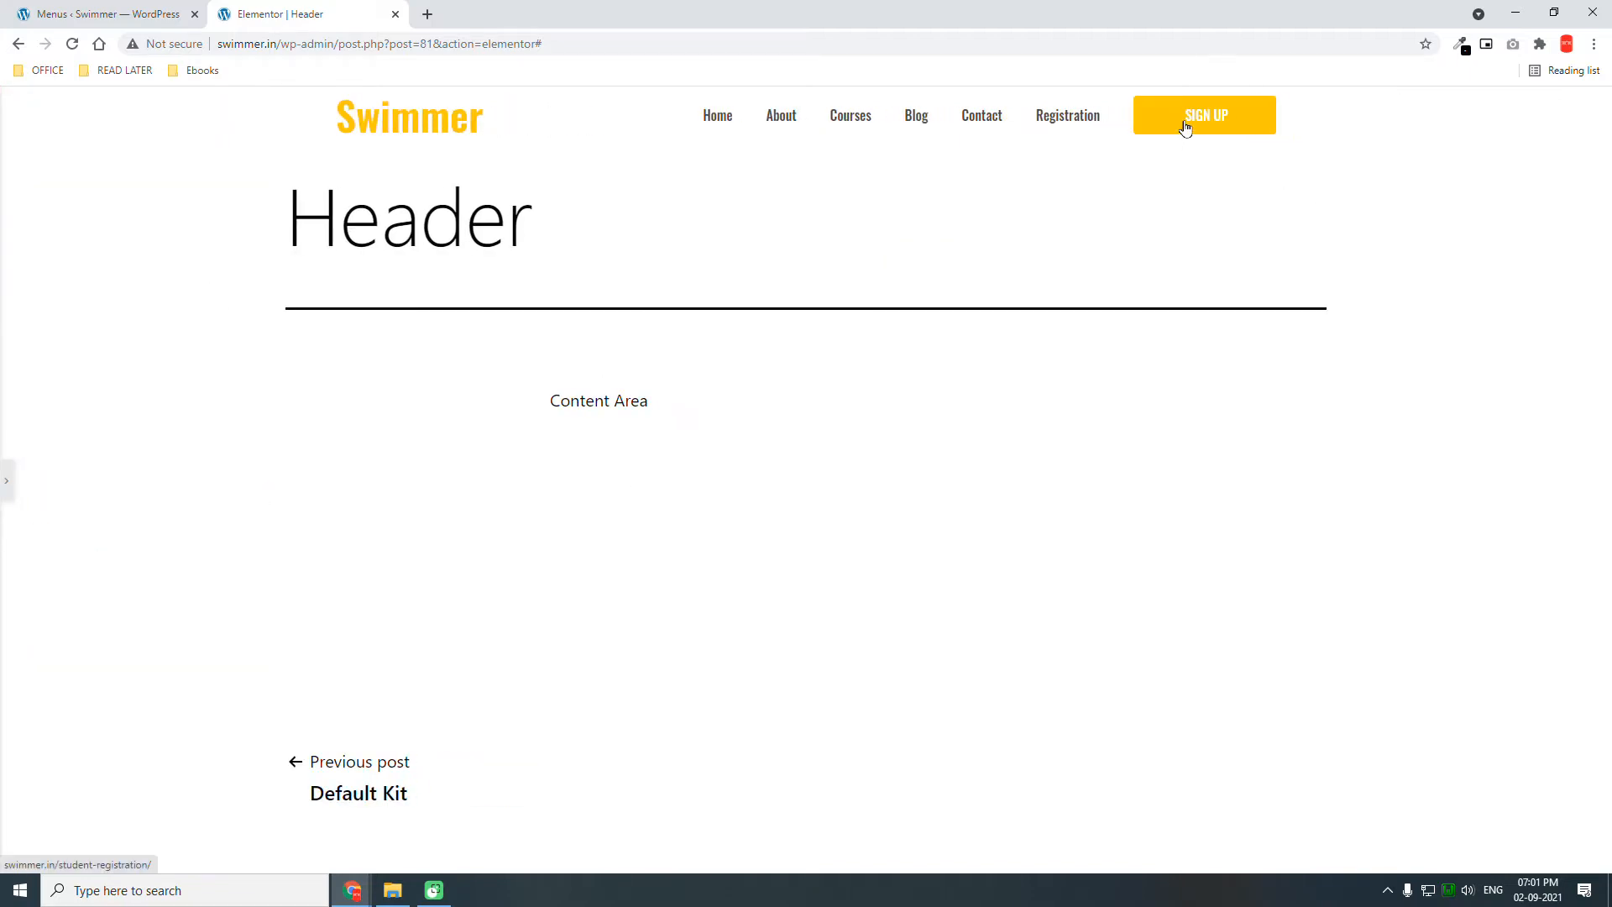
click(10, 478)
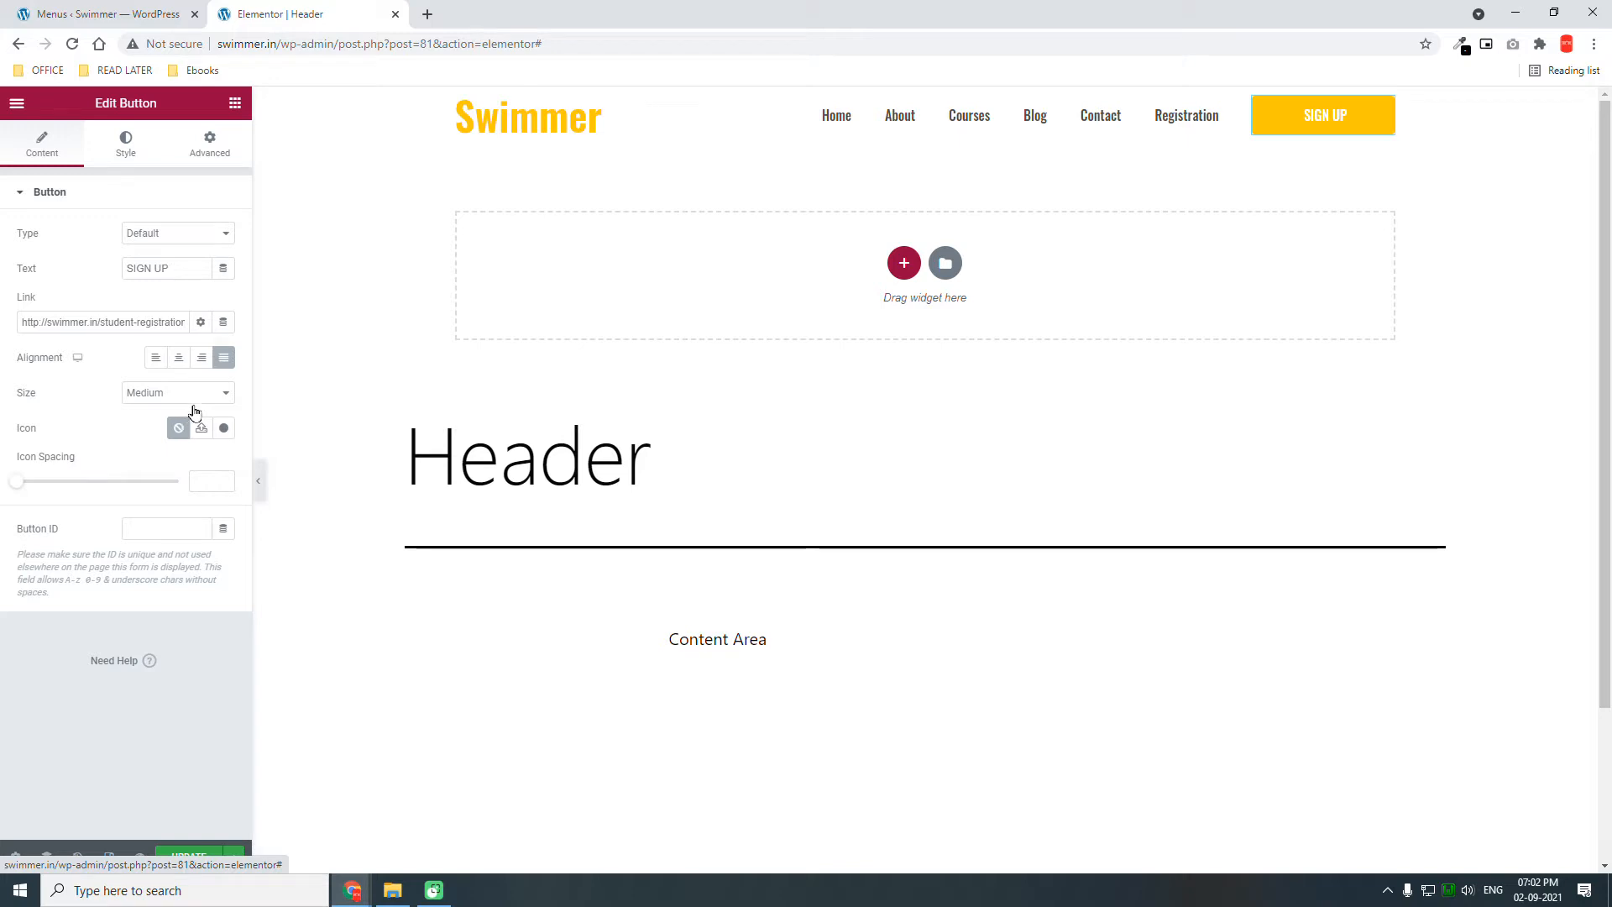
Set the SIGN UP button's hover background color to black
click(125, 145)
click(216, 313)
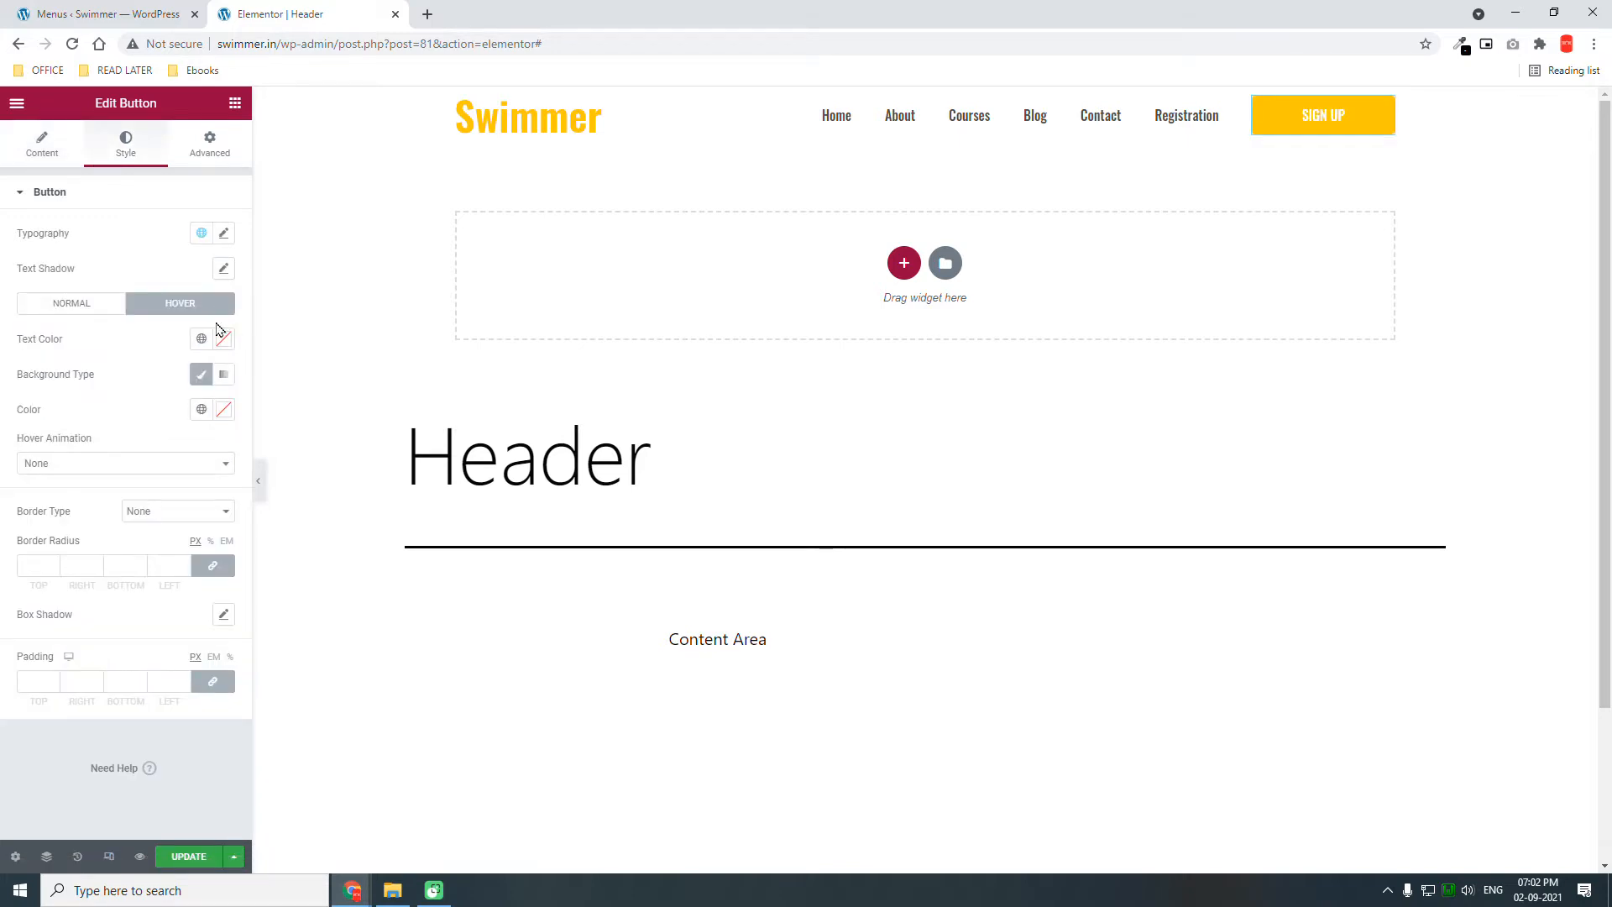
click(221, 411)
click(31, 612)
click(137, 397)
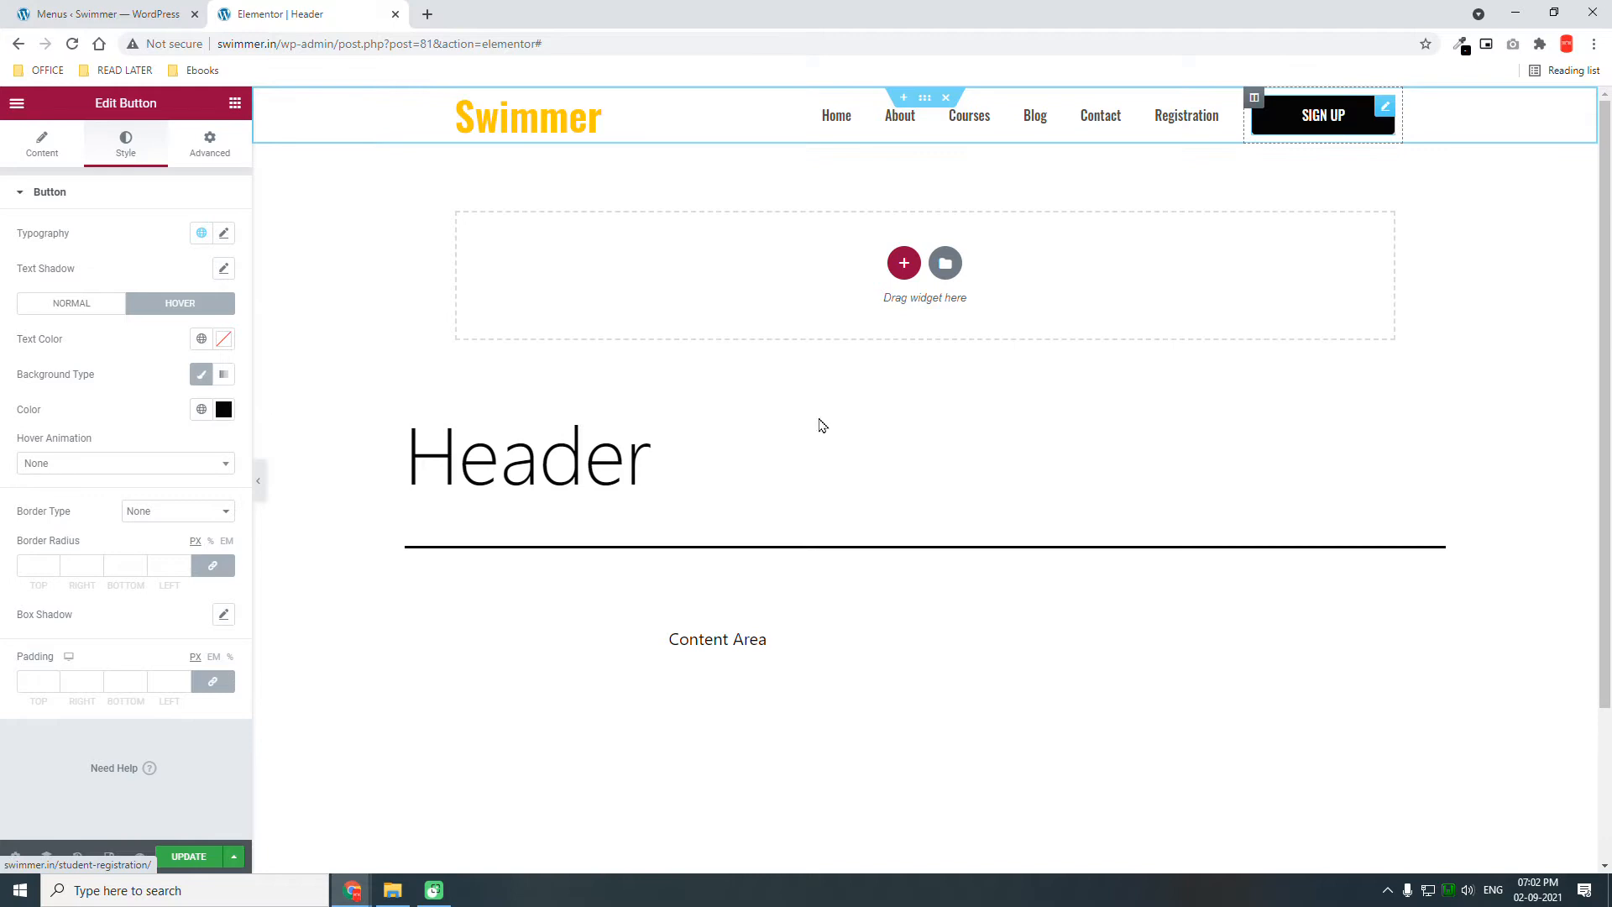
Apply the Grow hover animation to the SIGN UP button and leave its settings
click(101, 465)
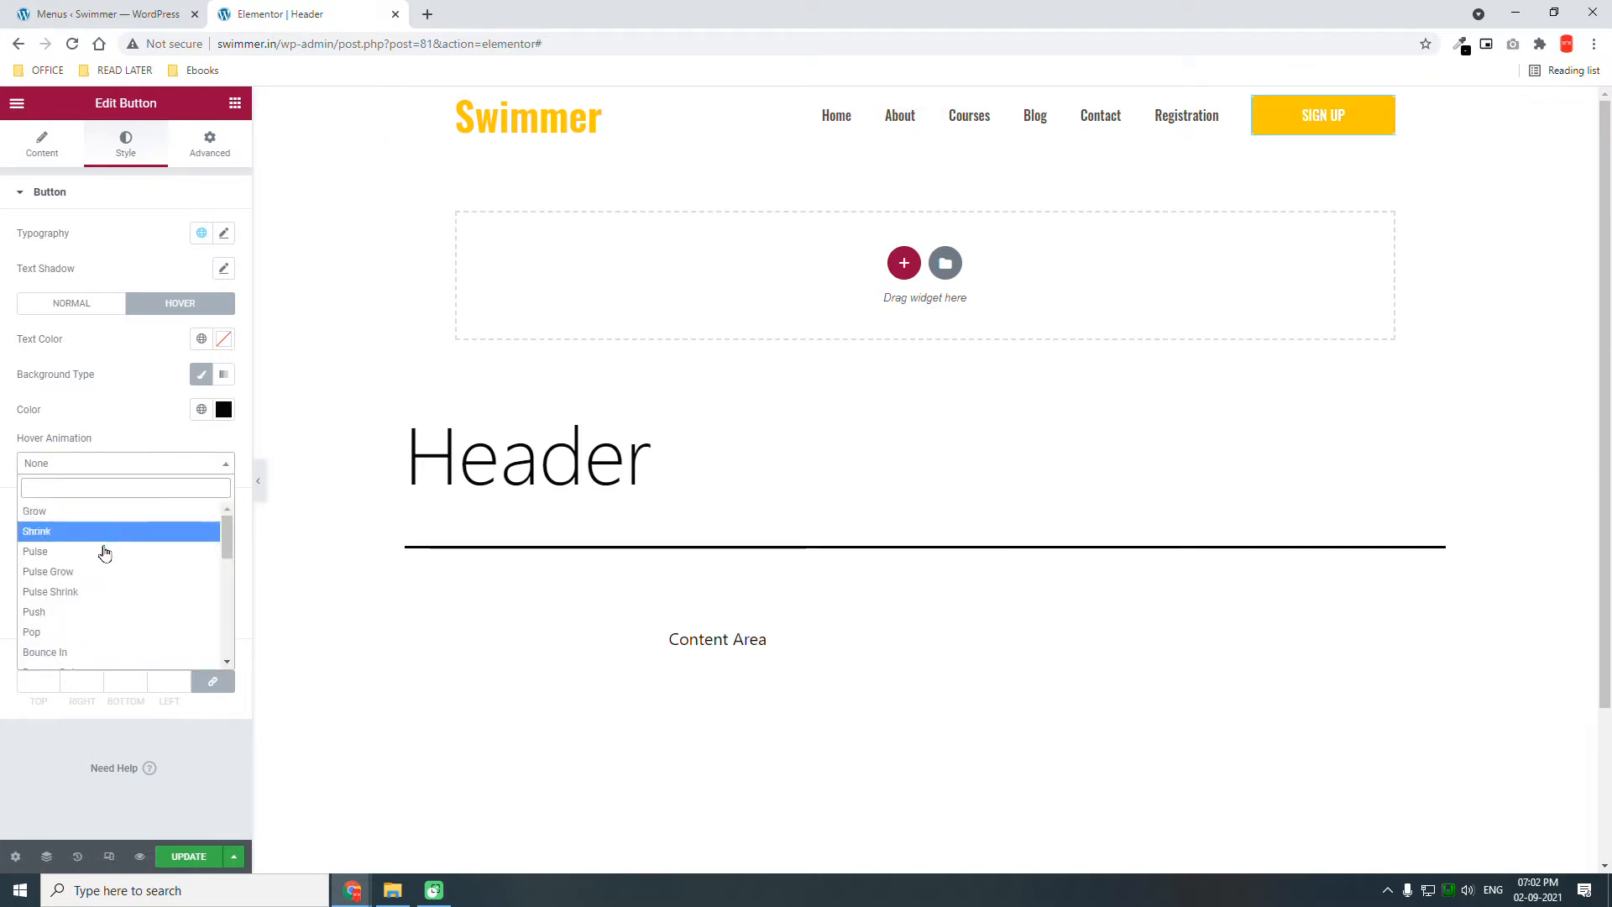
scroll(105, 611, down, 2)
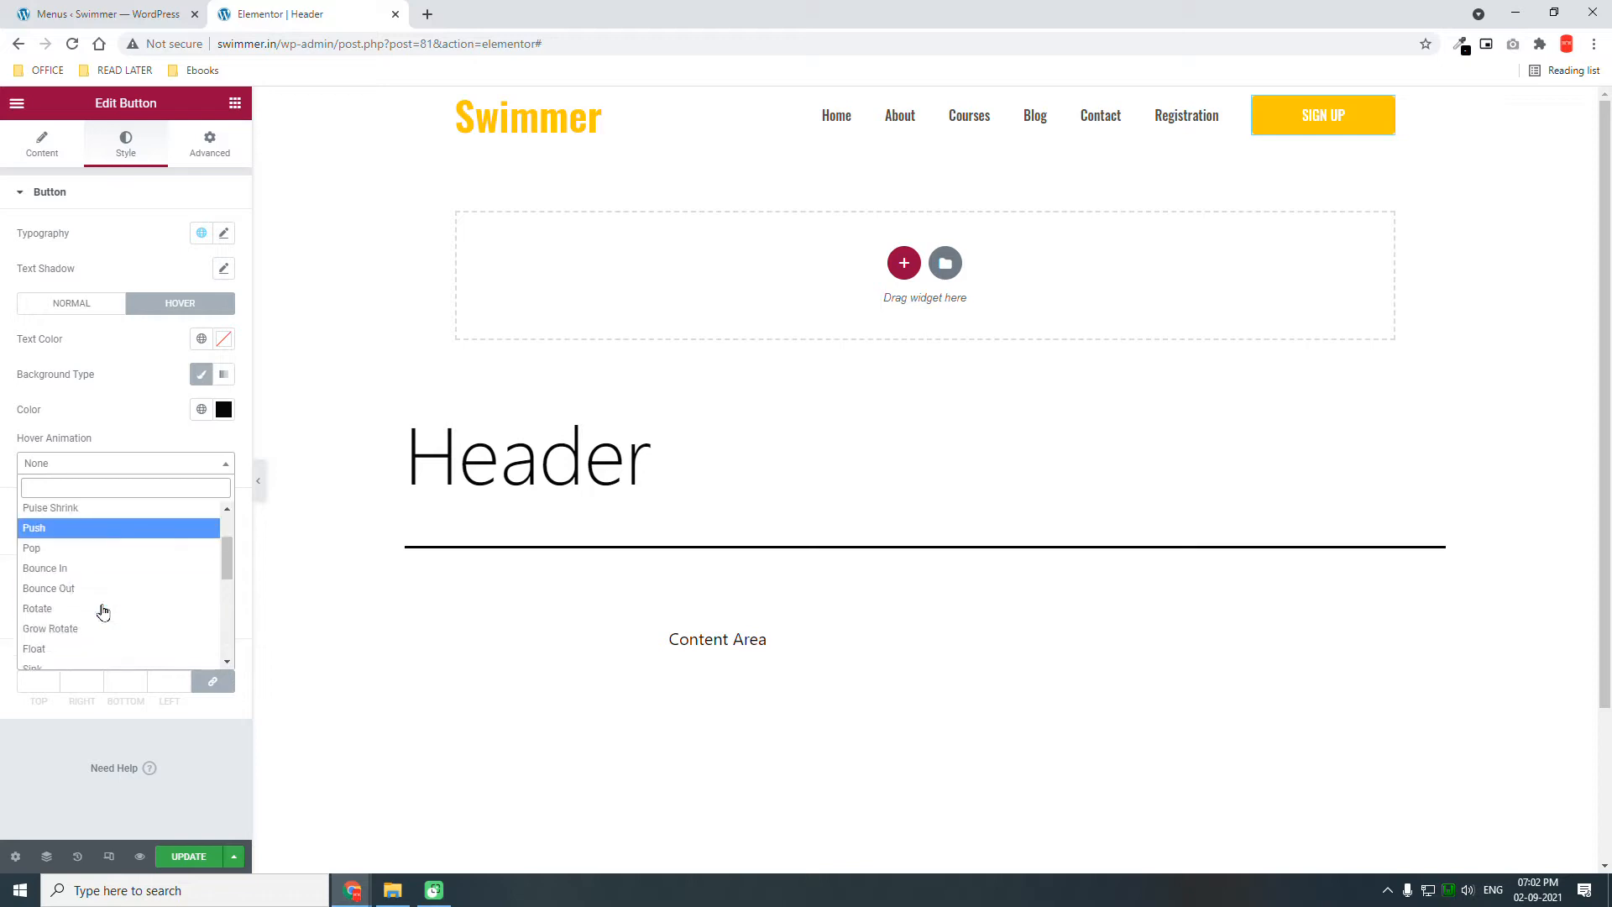
scroll(101, 617, up, 2)
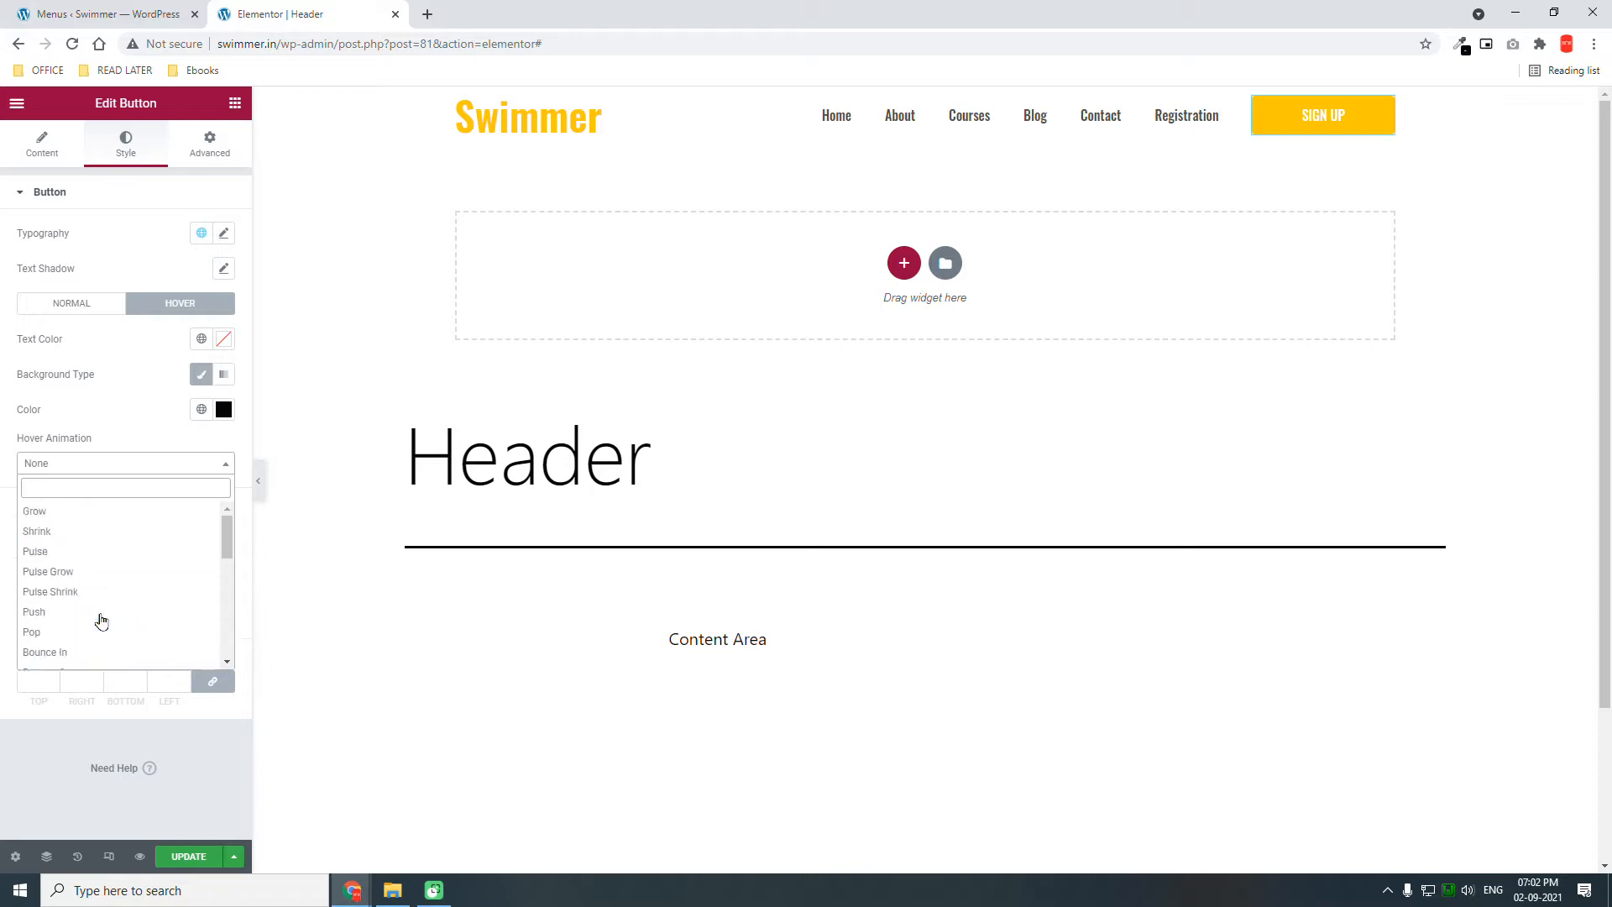
click(101, 510)
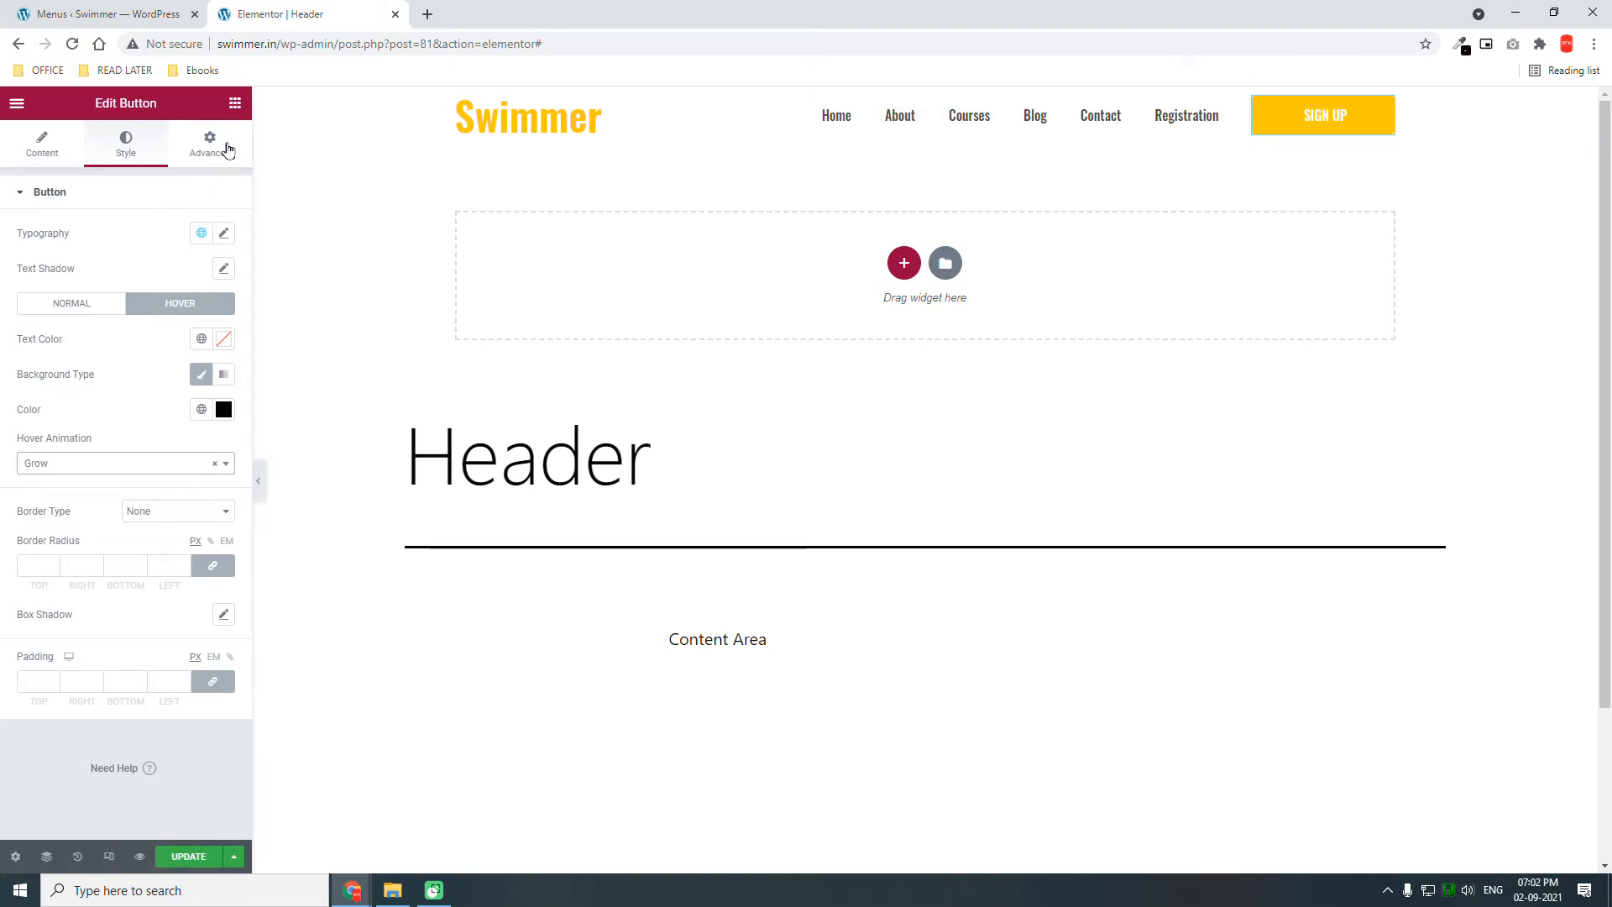
click(237, 106)
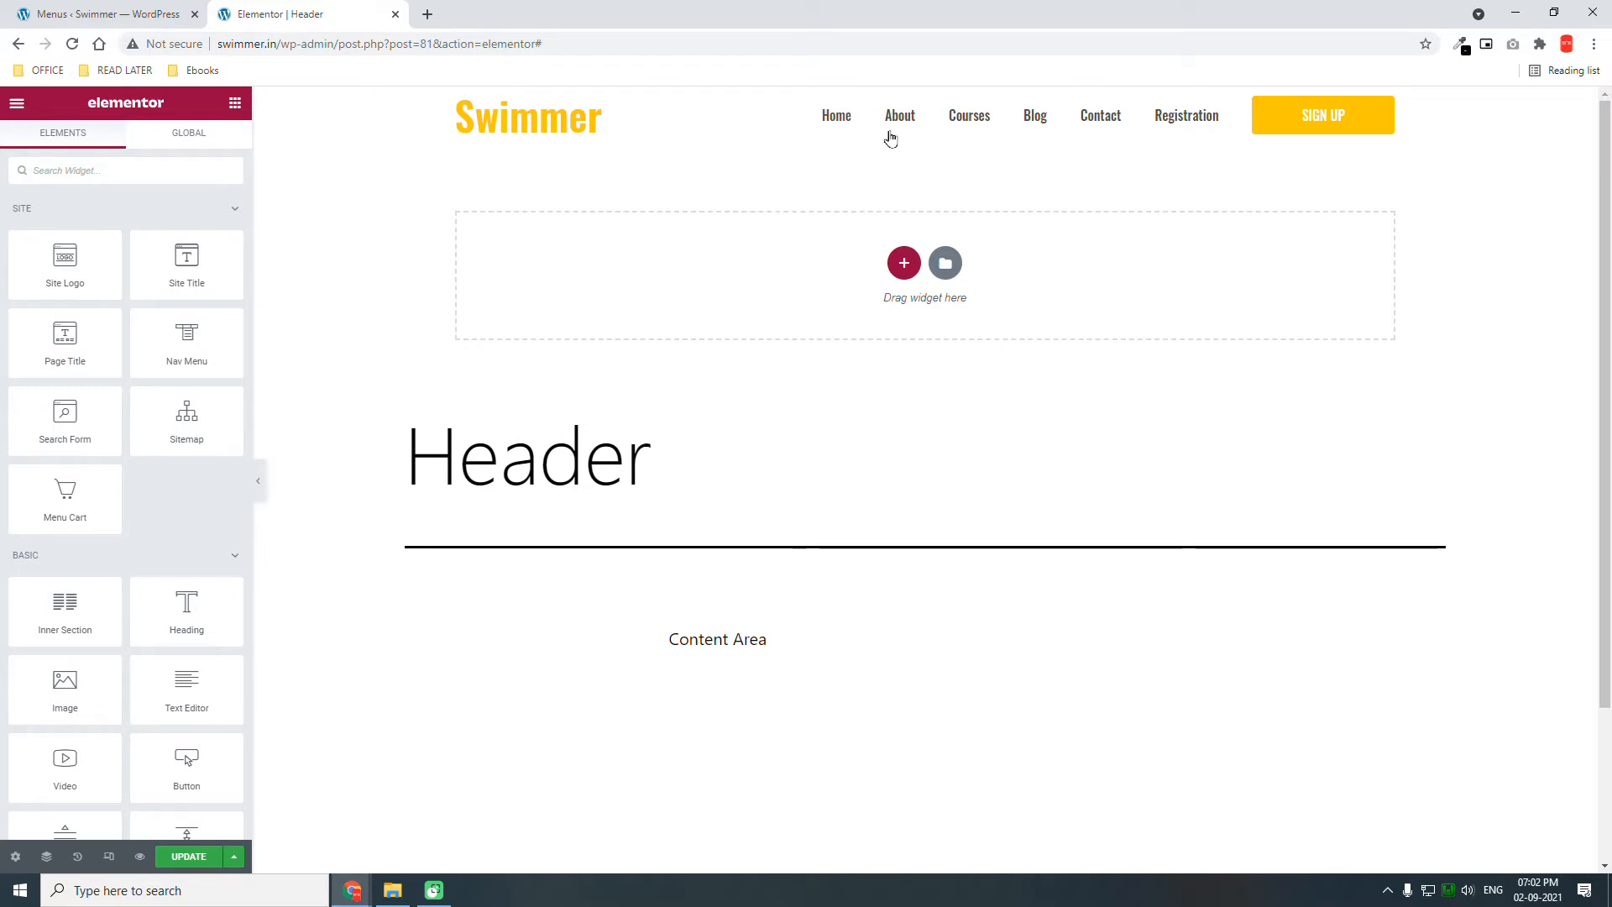
Make the header section sticky to the Top through its motion effects
click(925, 99)
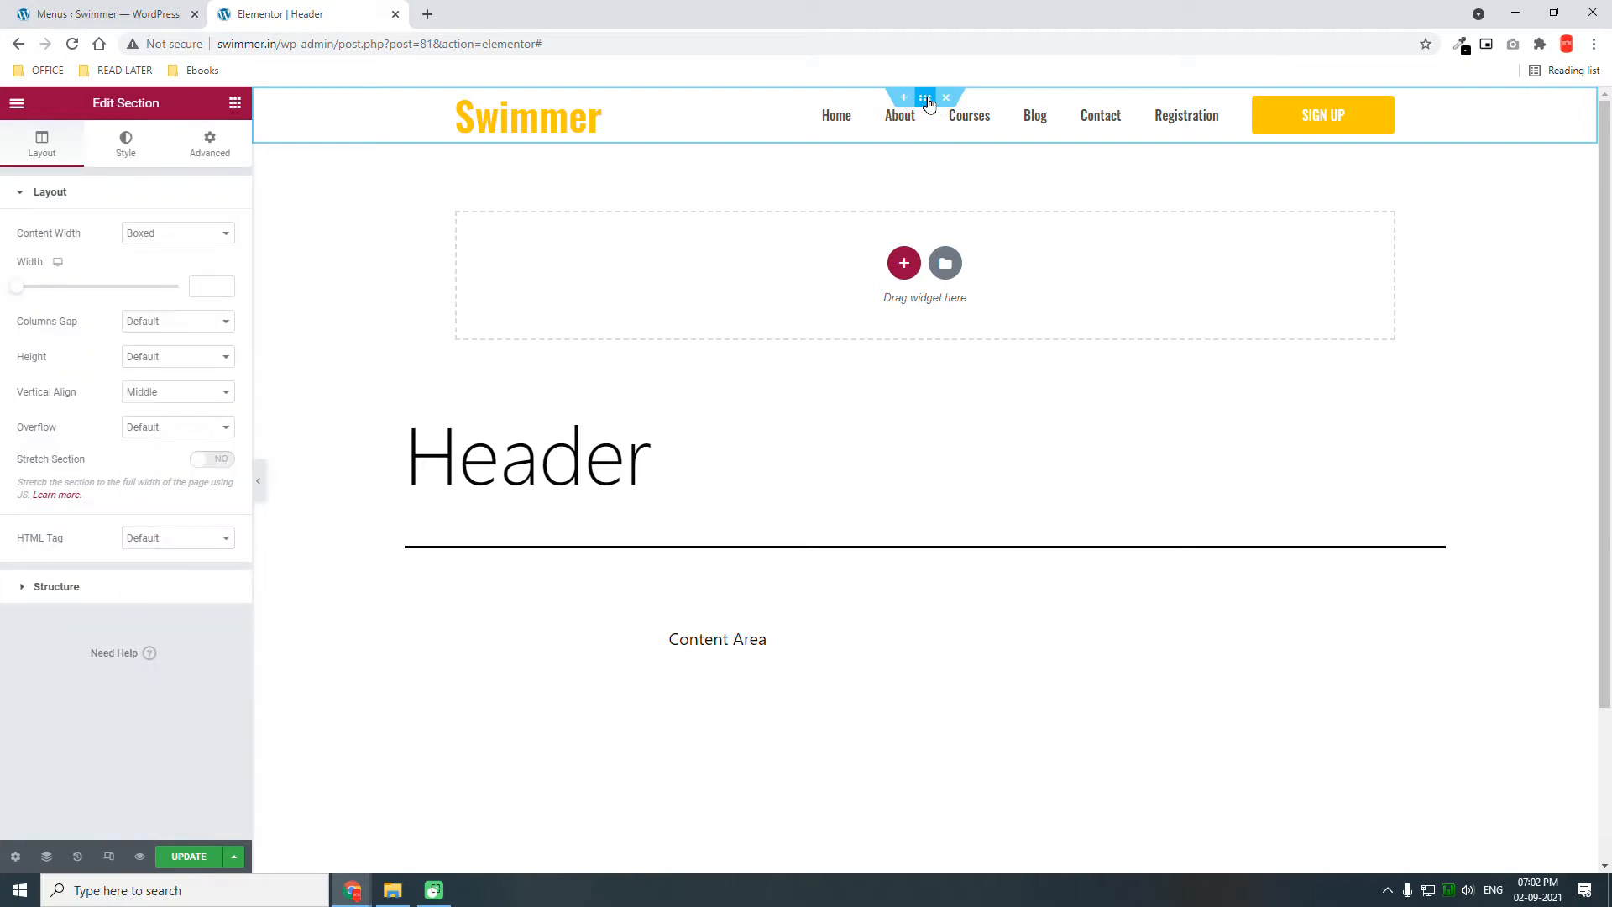
click(210, 151)
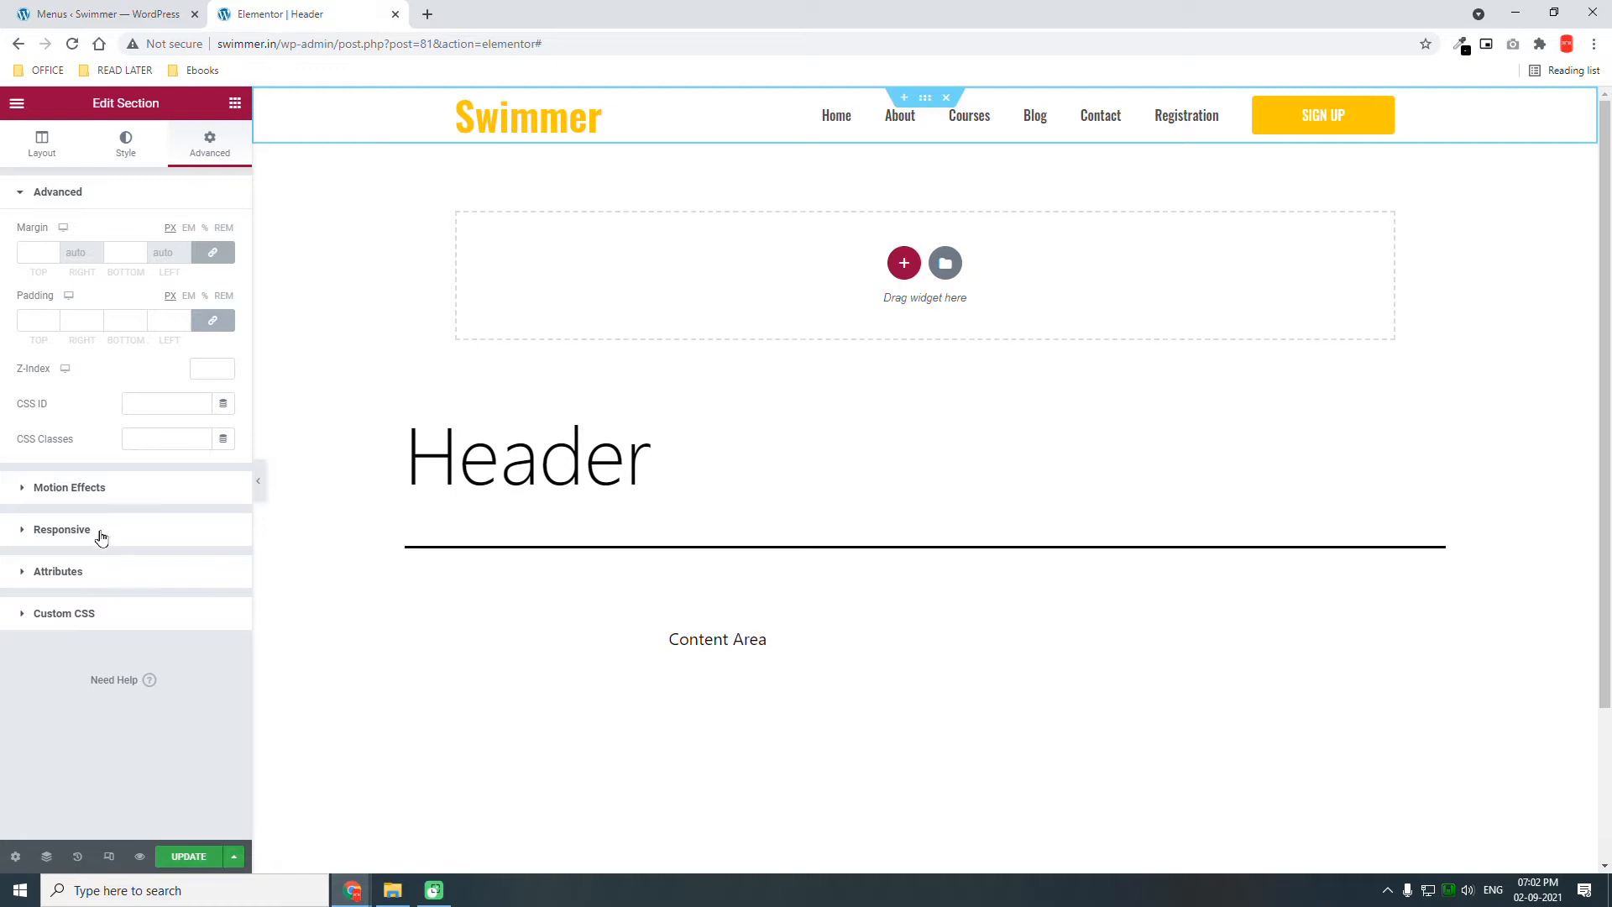
click(113, 488)
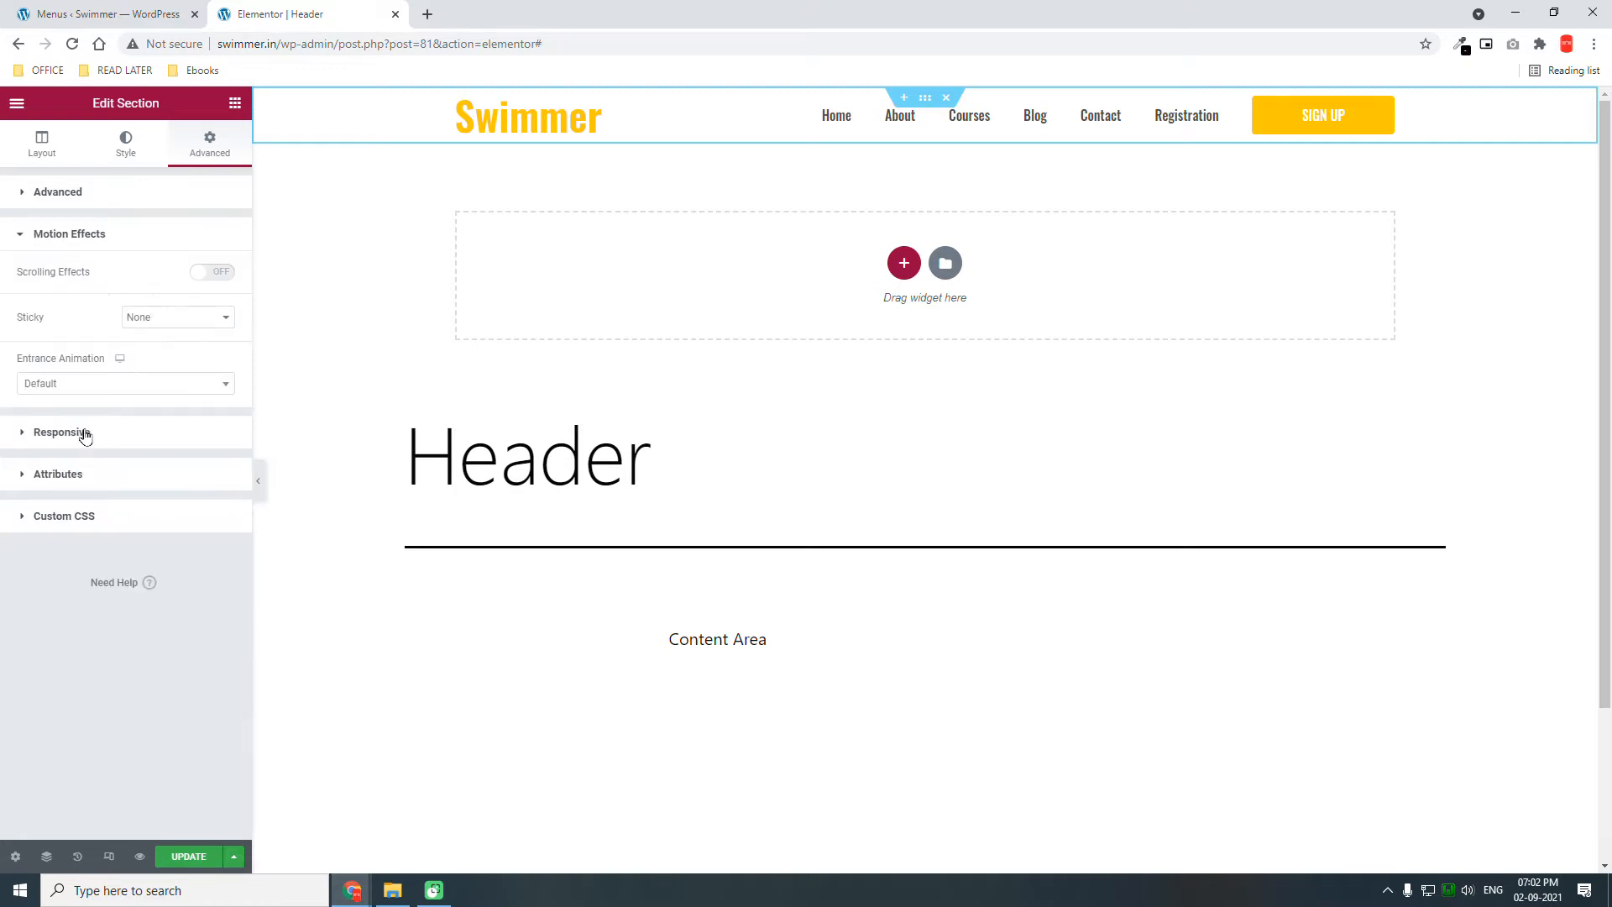
click(180, 317)
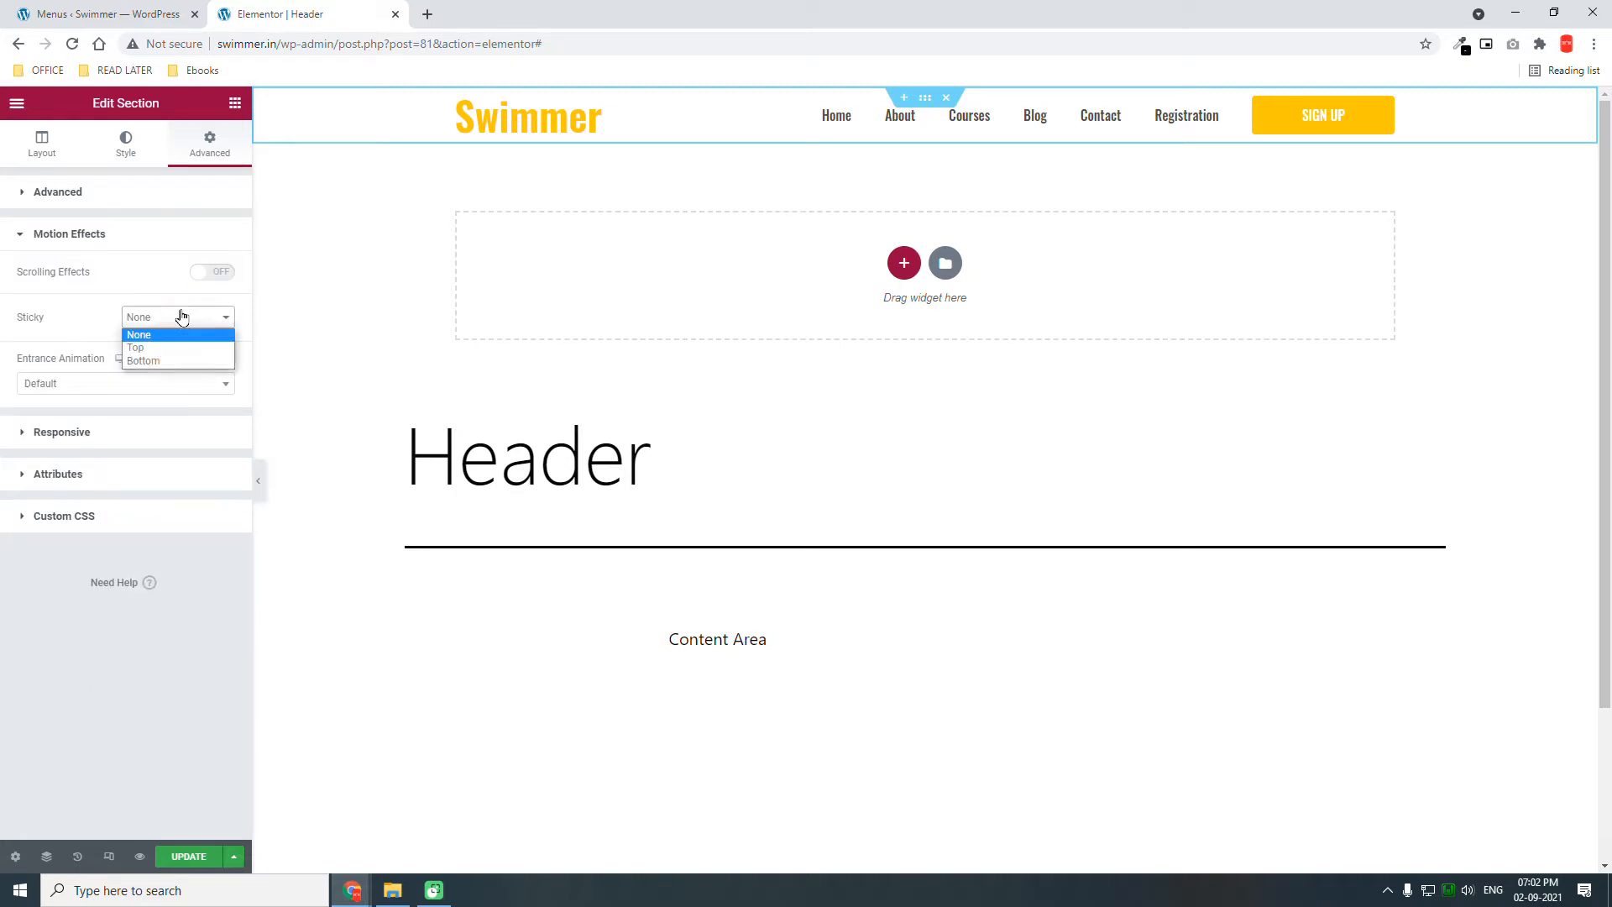
click(165, 350)
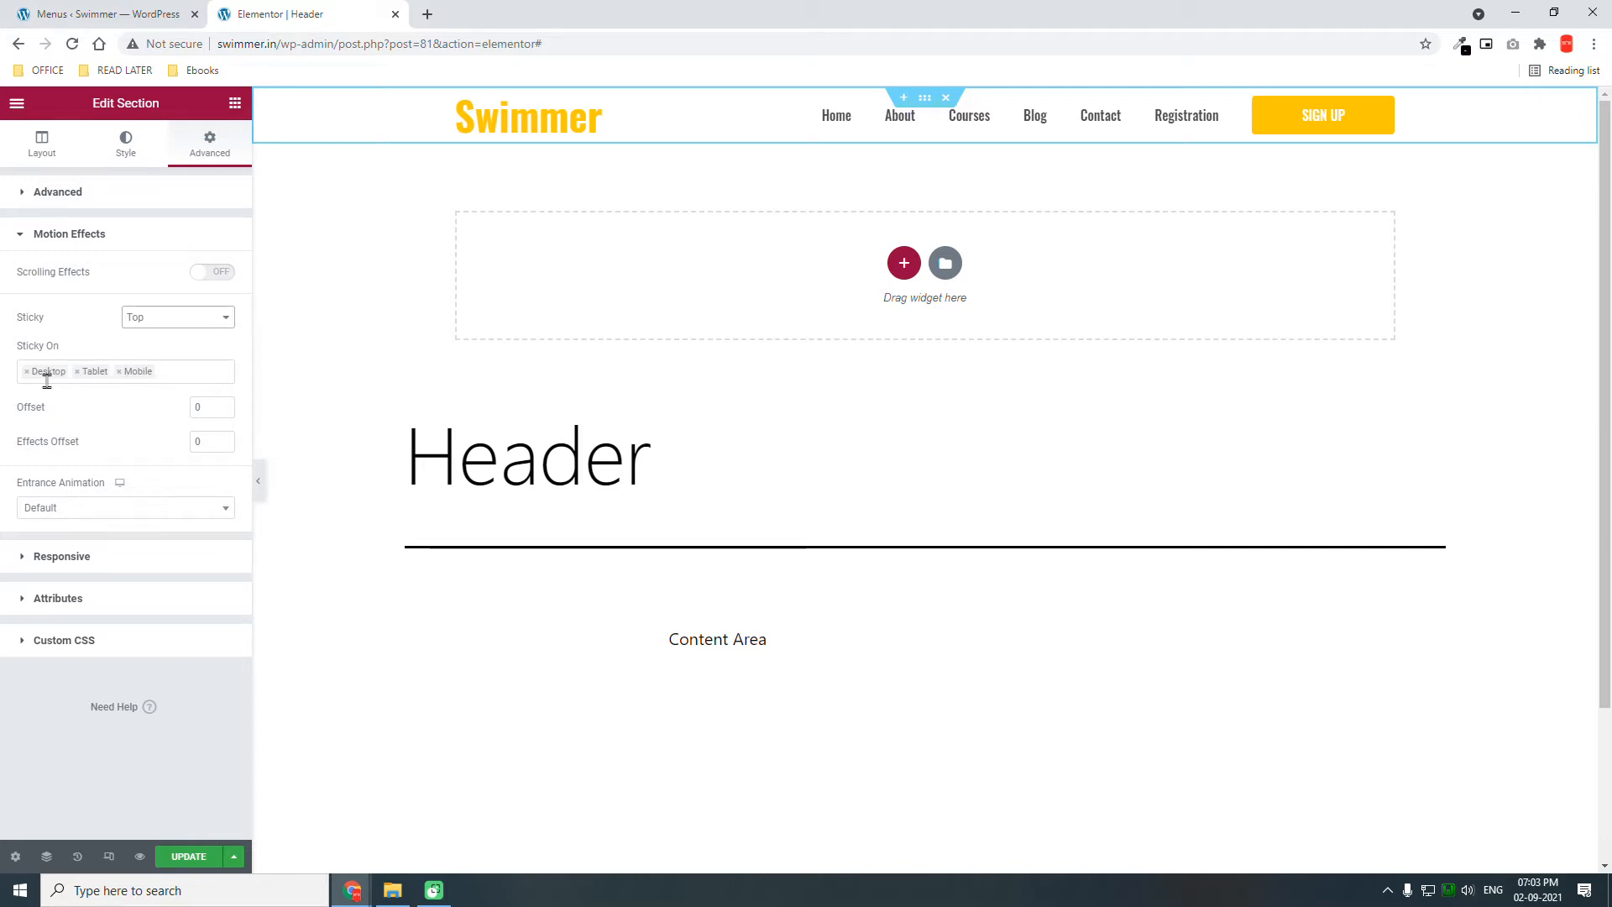
click(119, 372)
click(119, 373)
click(95, 434)
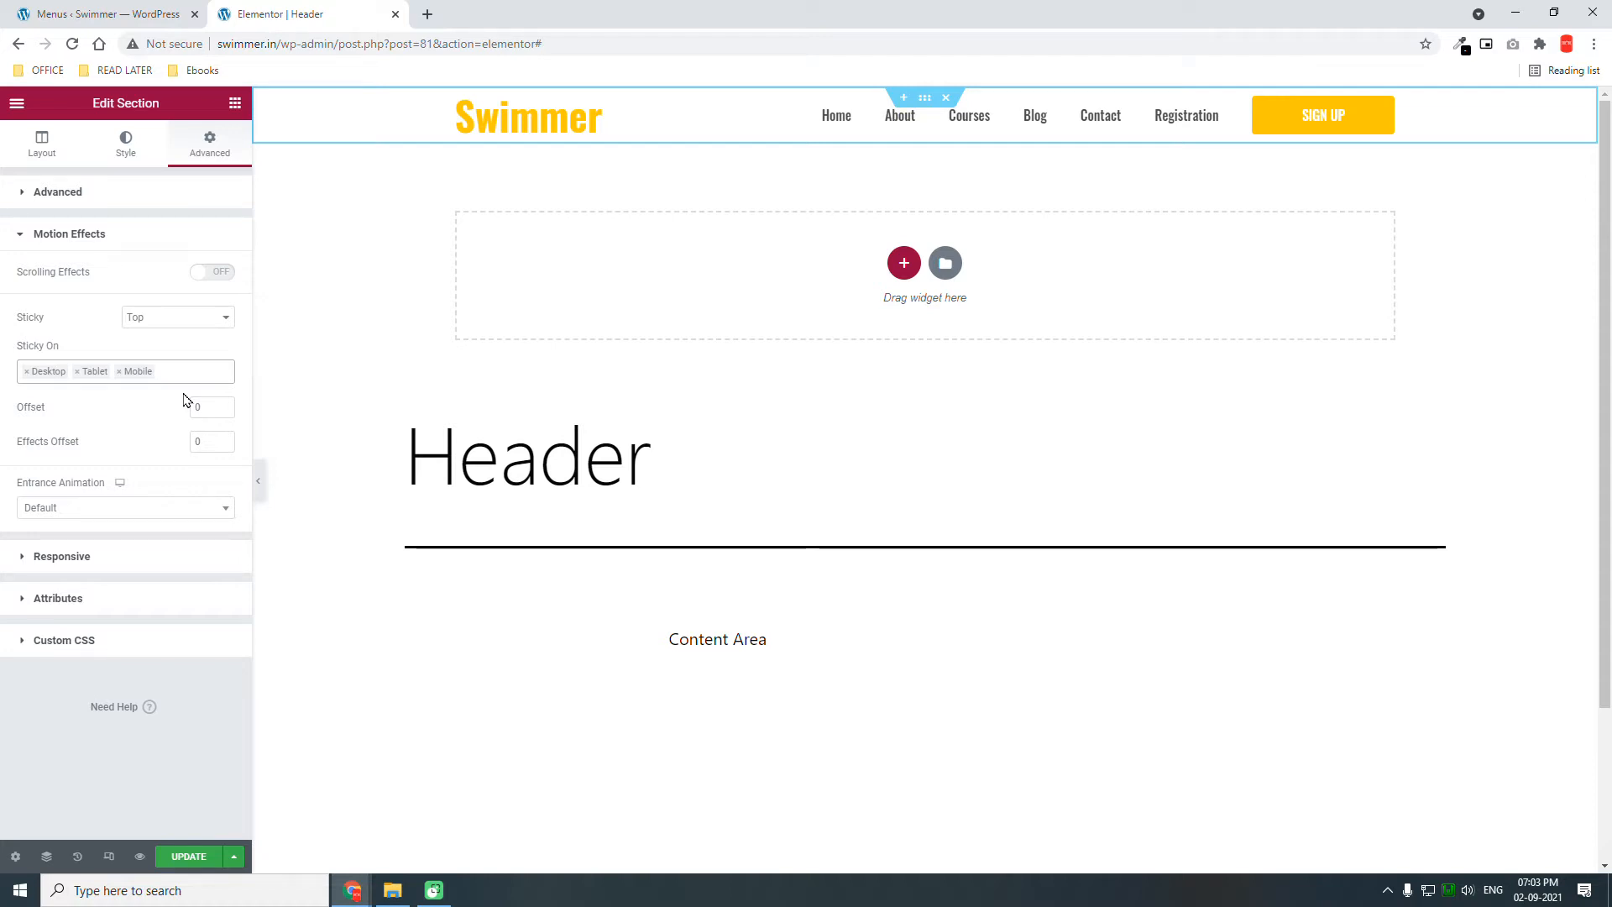
Set the sticky header section's Effects Offset to 100
double_click(211, 439)
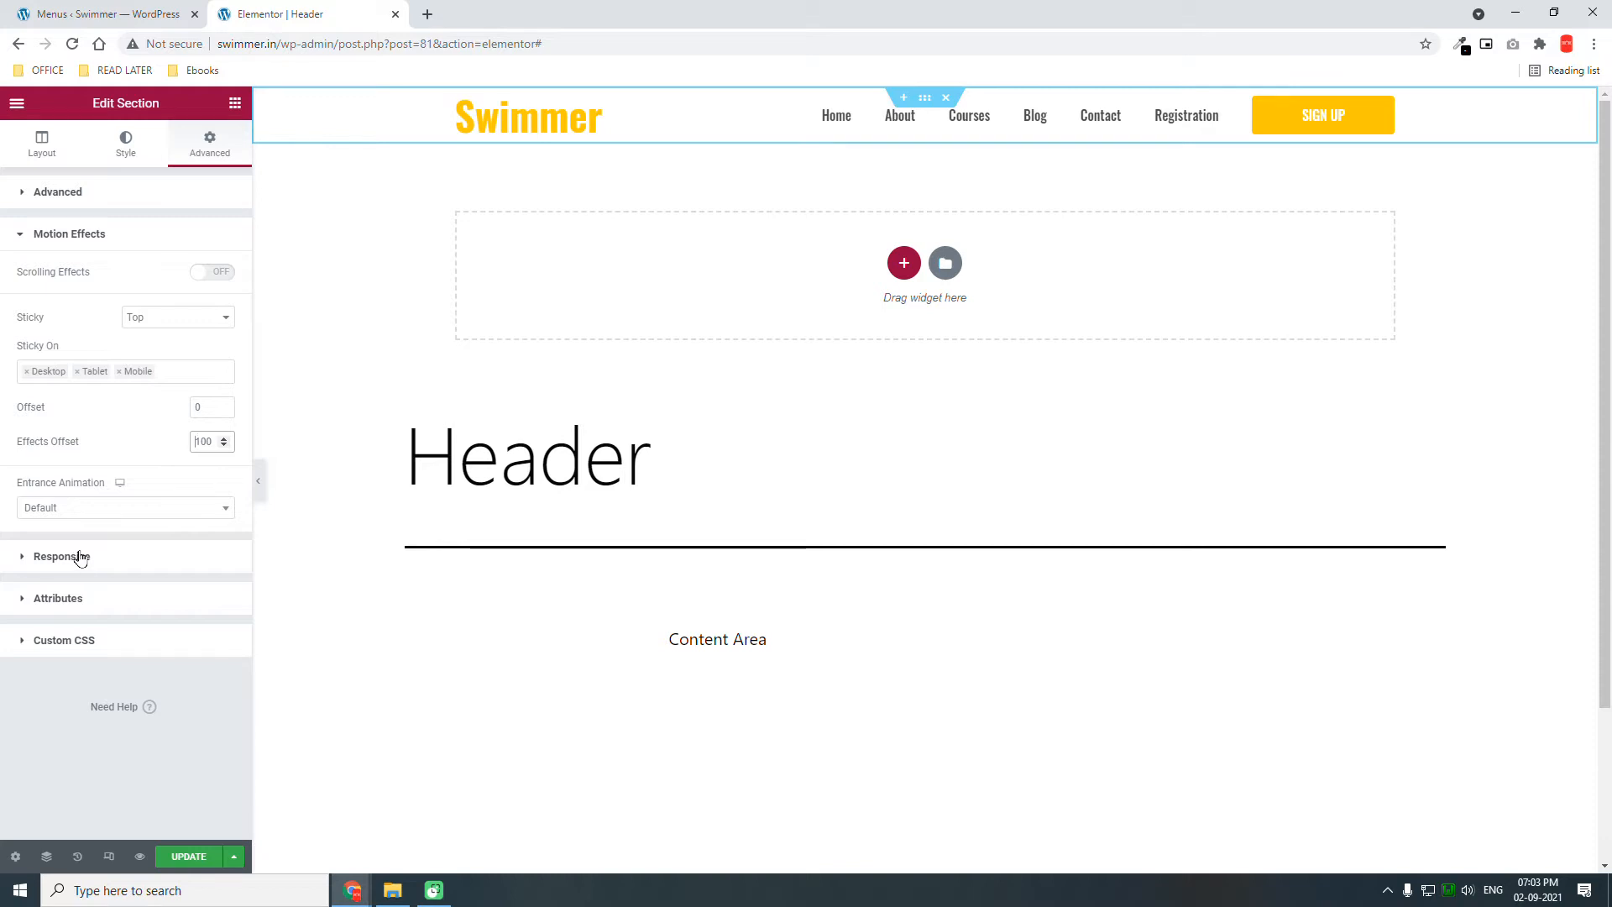
Switch to the mobile responsive view and set the site title column's width to 70%
click(109, 858)
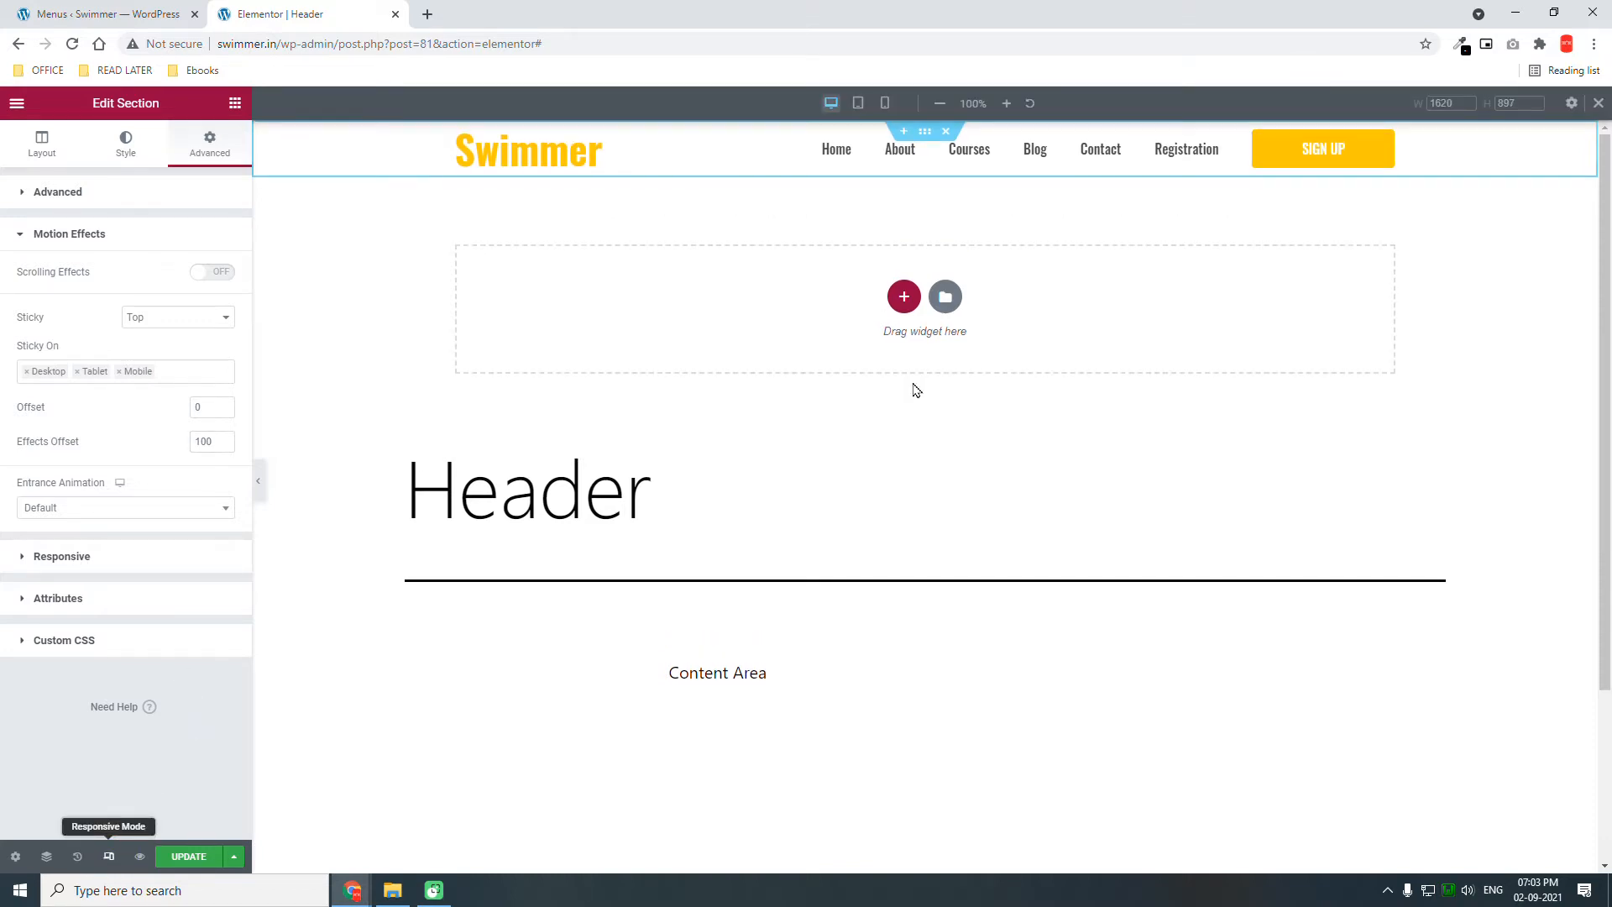
click(885, 102)
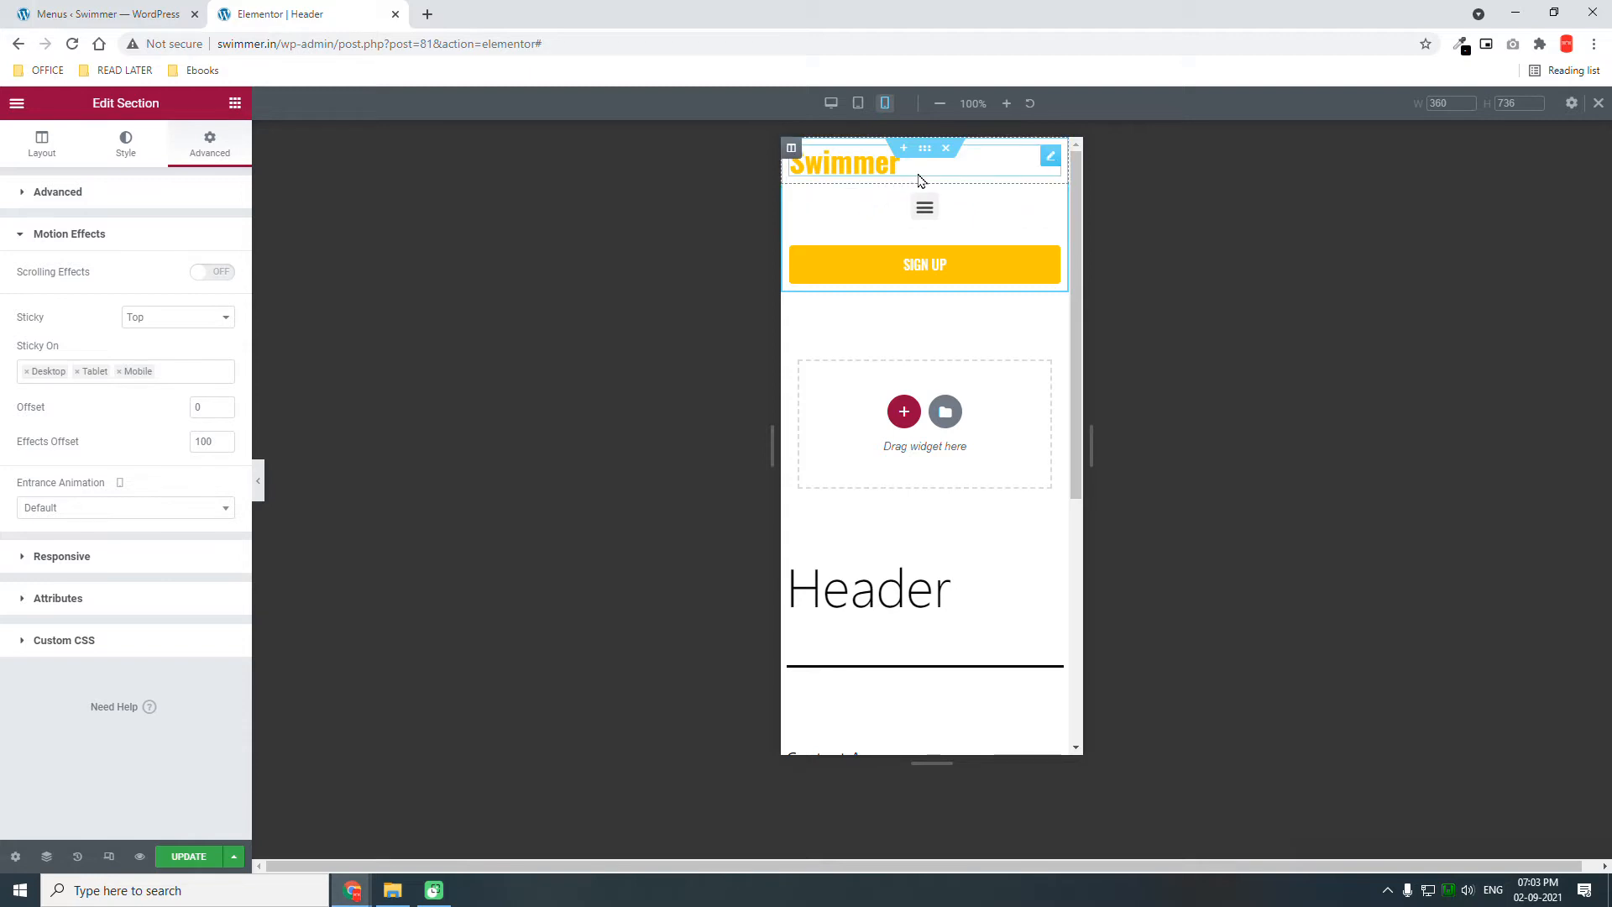
click(790, 148)
click(213, 232)
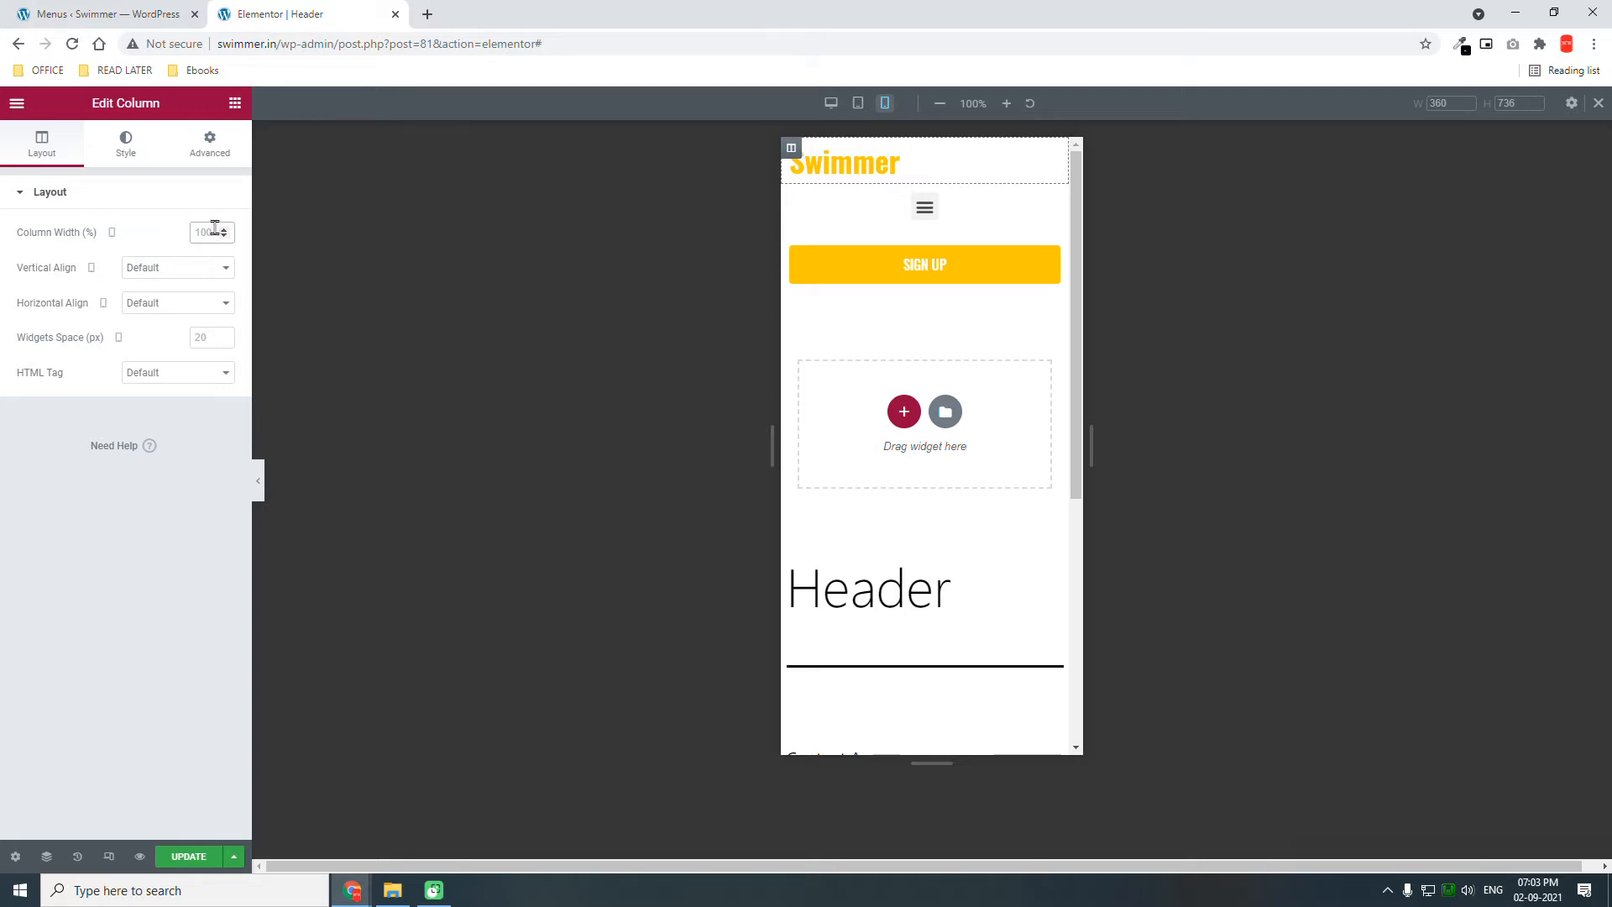
text(70)
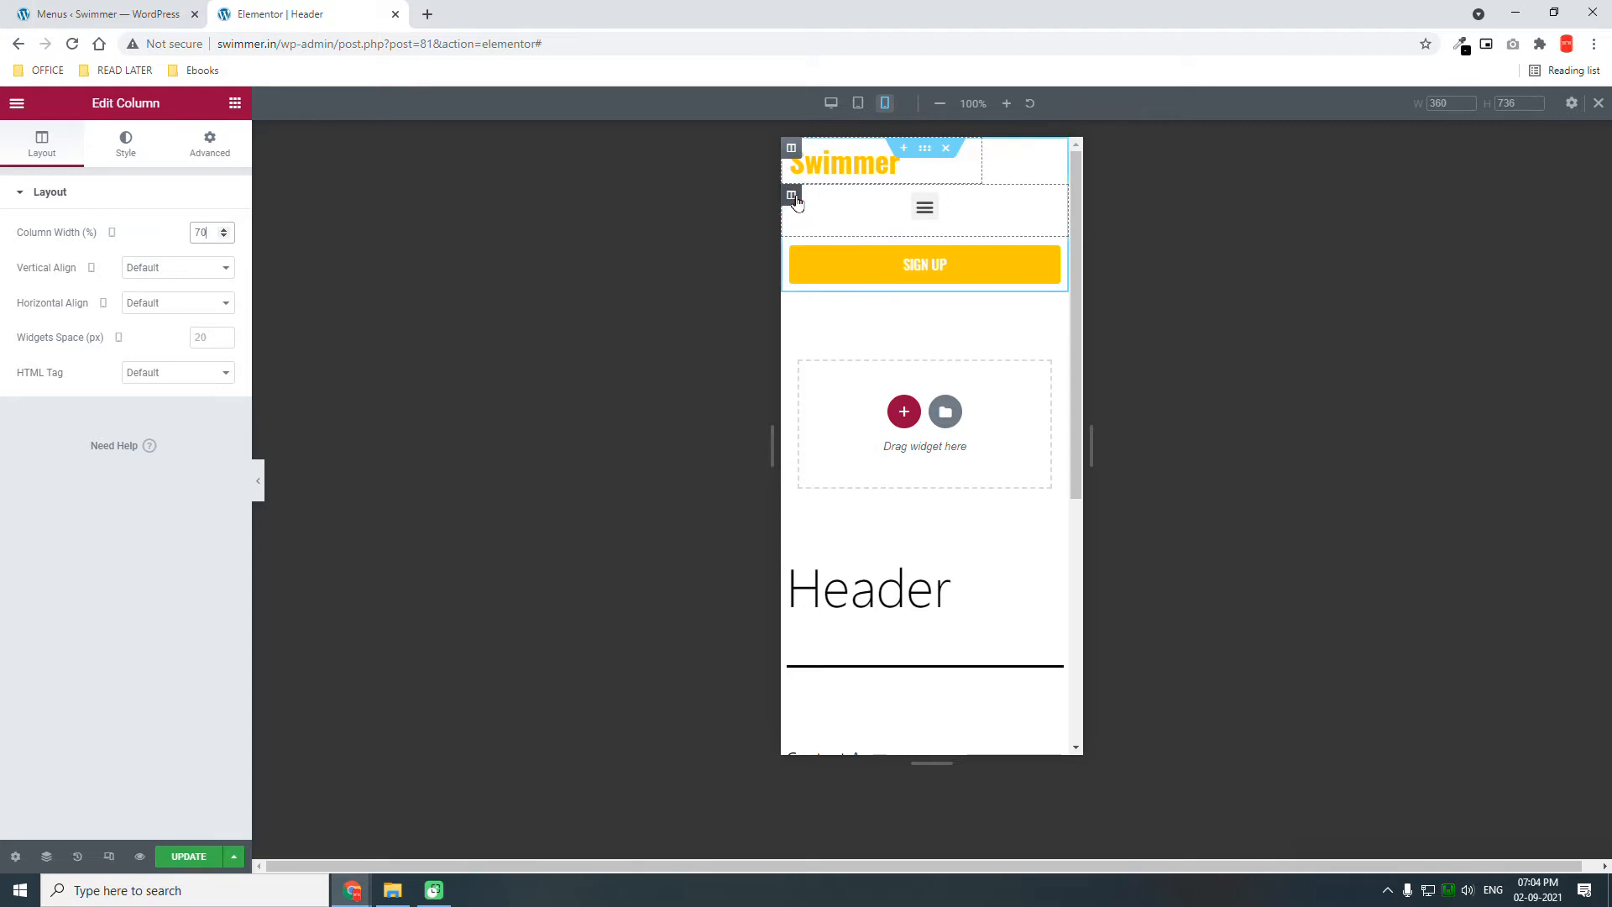
Set the navigation menu column's width to 30% in the mobile view and check the sticky header
click(795, 198)
click(212, 231)
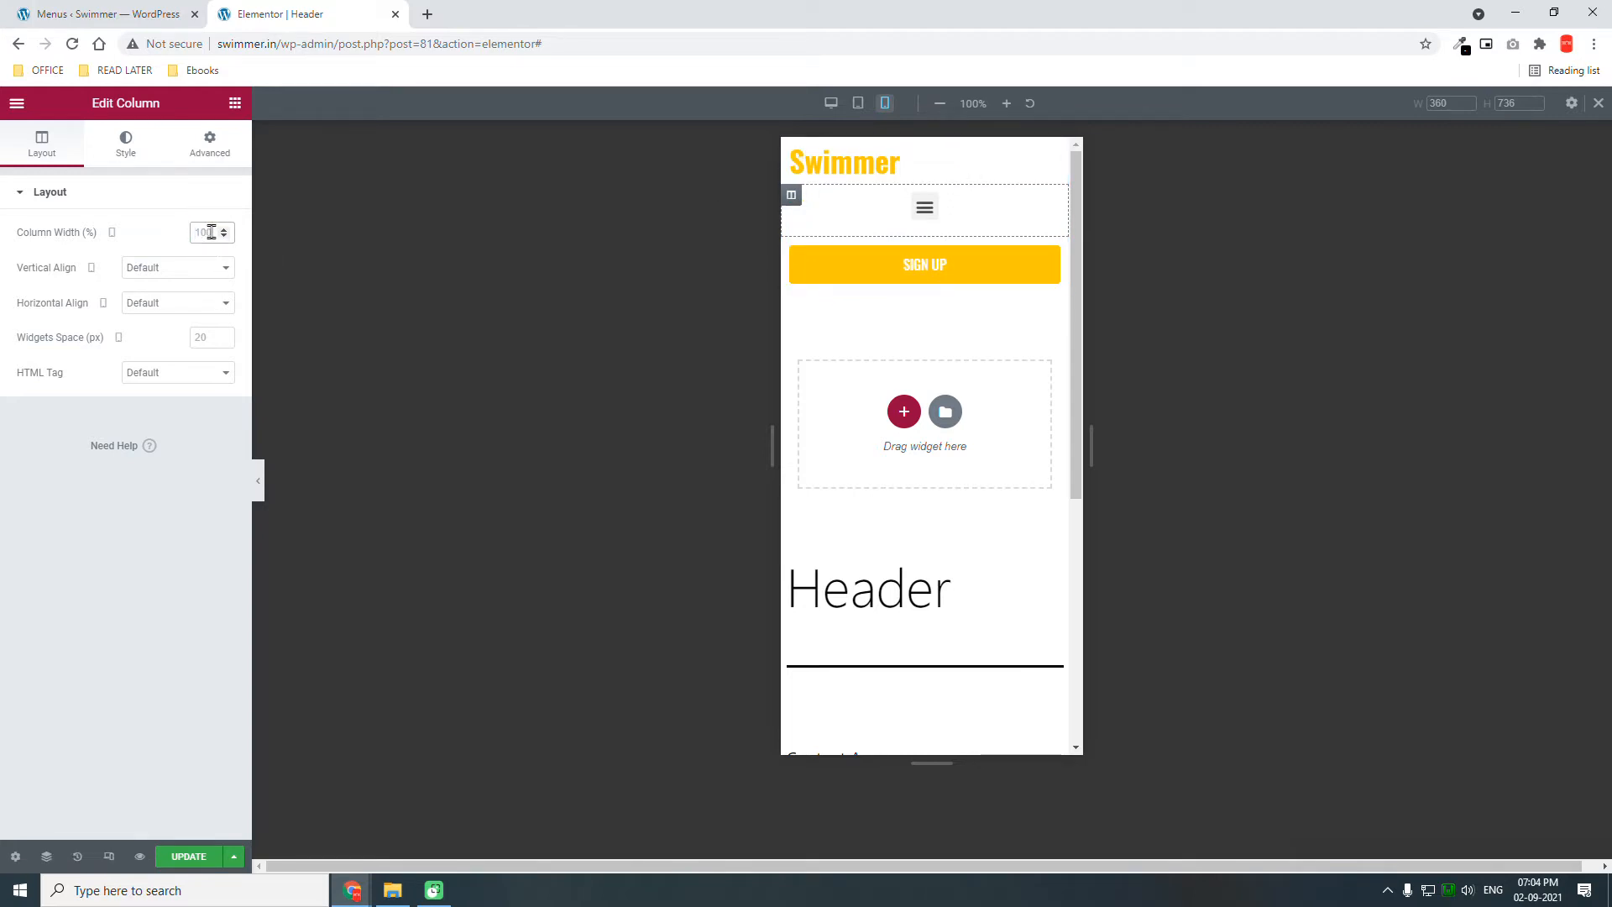
text(30)
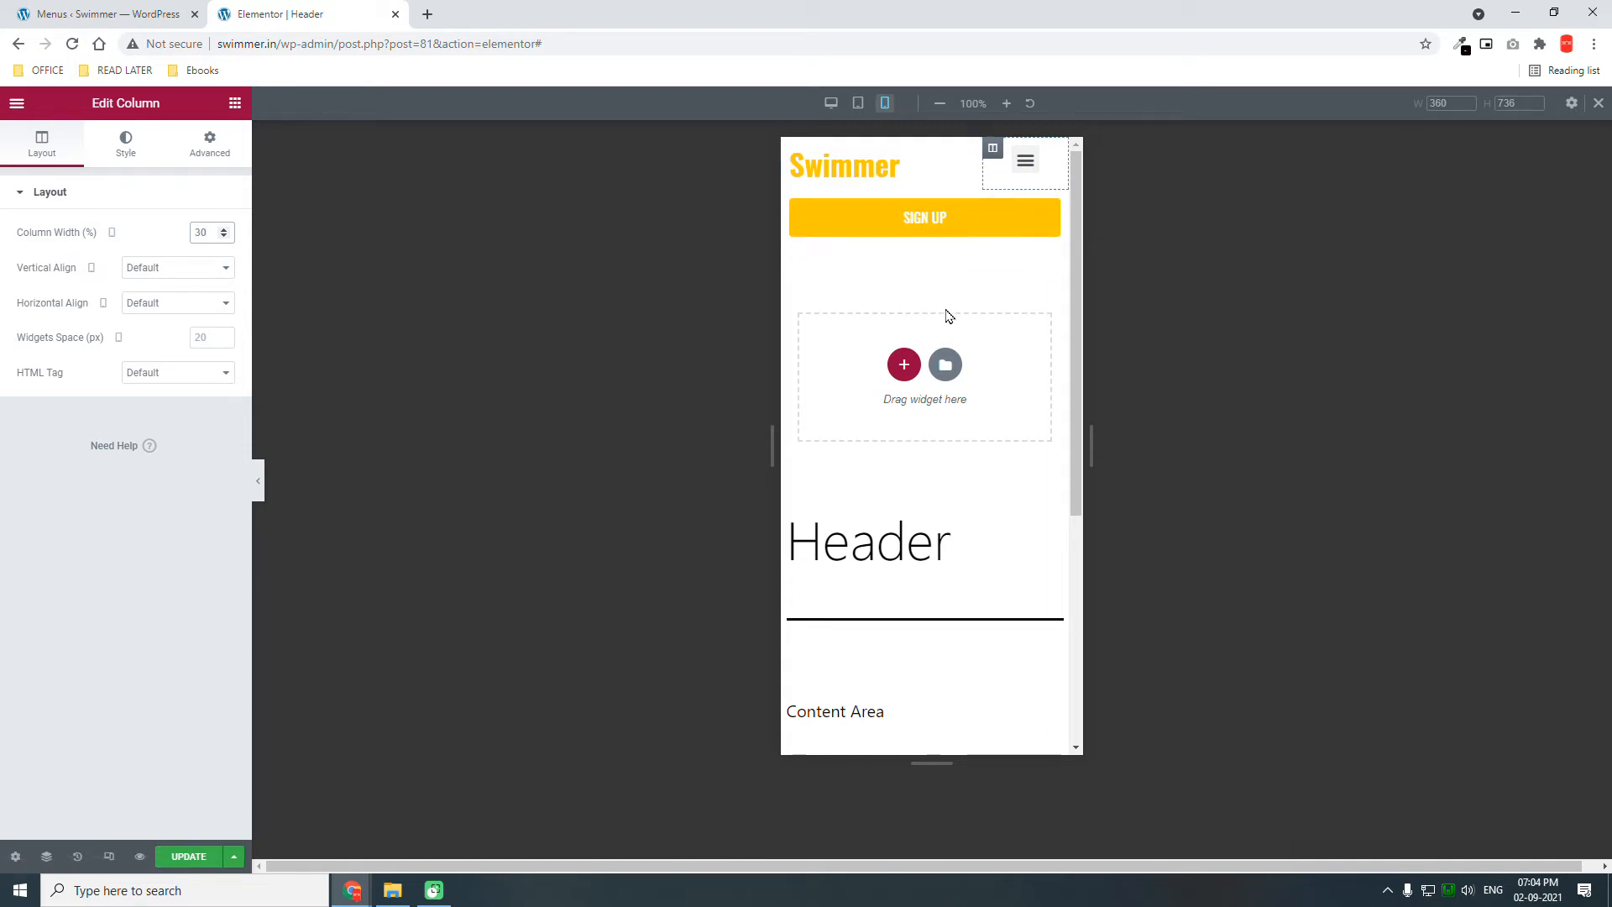
scroll(953, 299, down, 2)
scroll(953, 300, up, 2)
scroll(953, 300, down, 2)
scroll(952, 300, up, 2)
scroll(952, 300, down, 2)
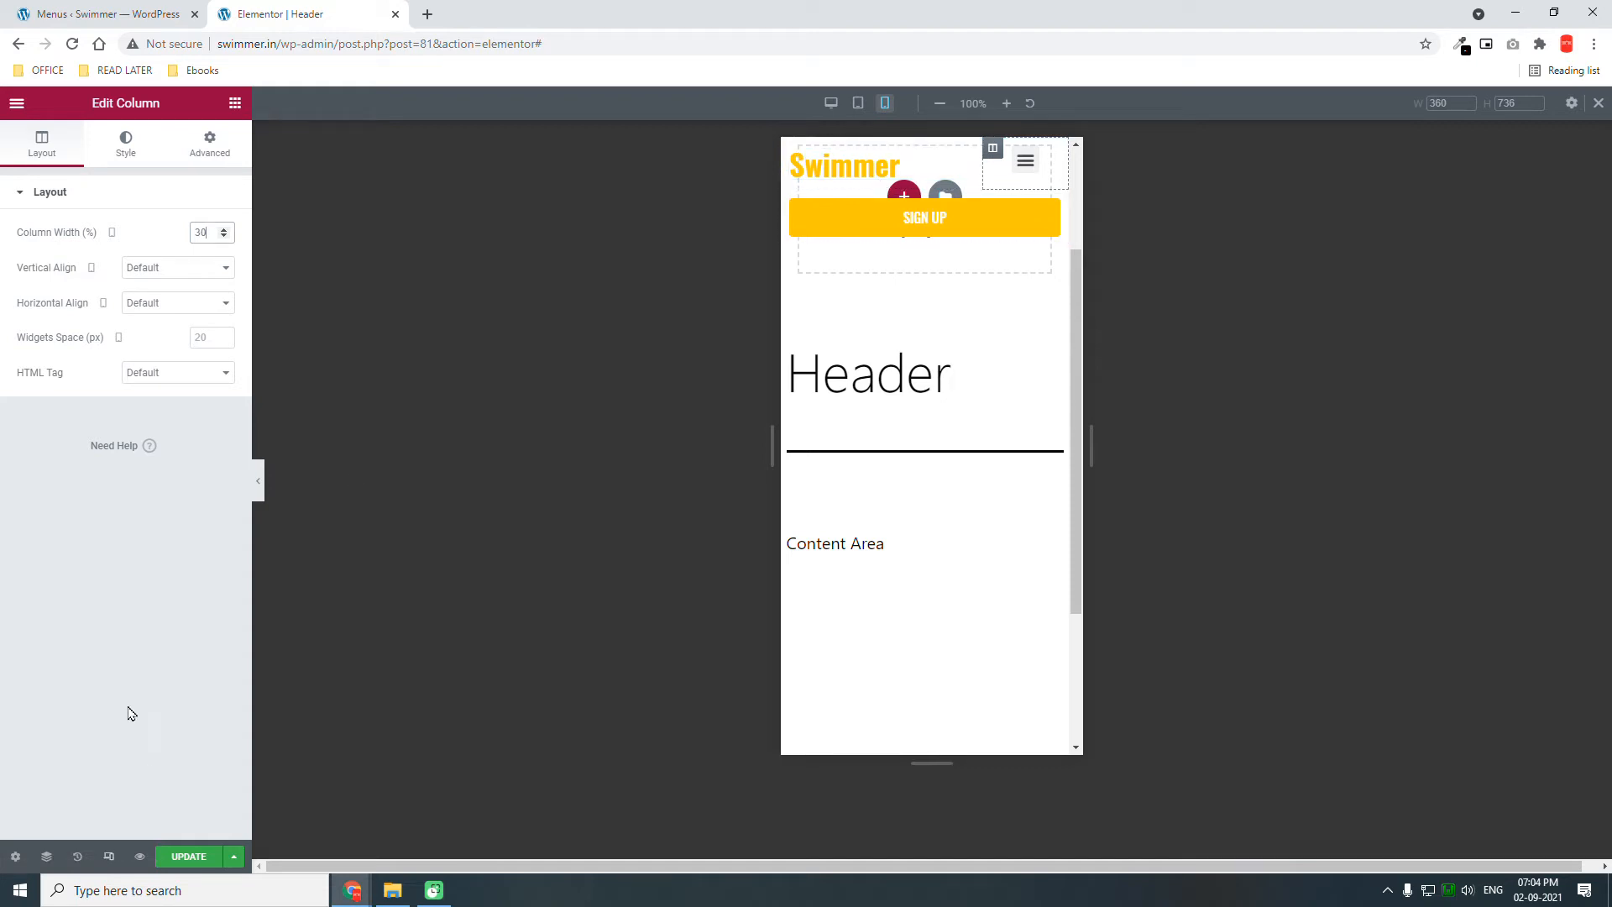
Return to the normal desktop view and give the header section a Classic background in white
click(110, 858)
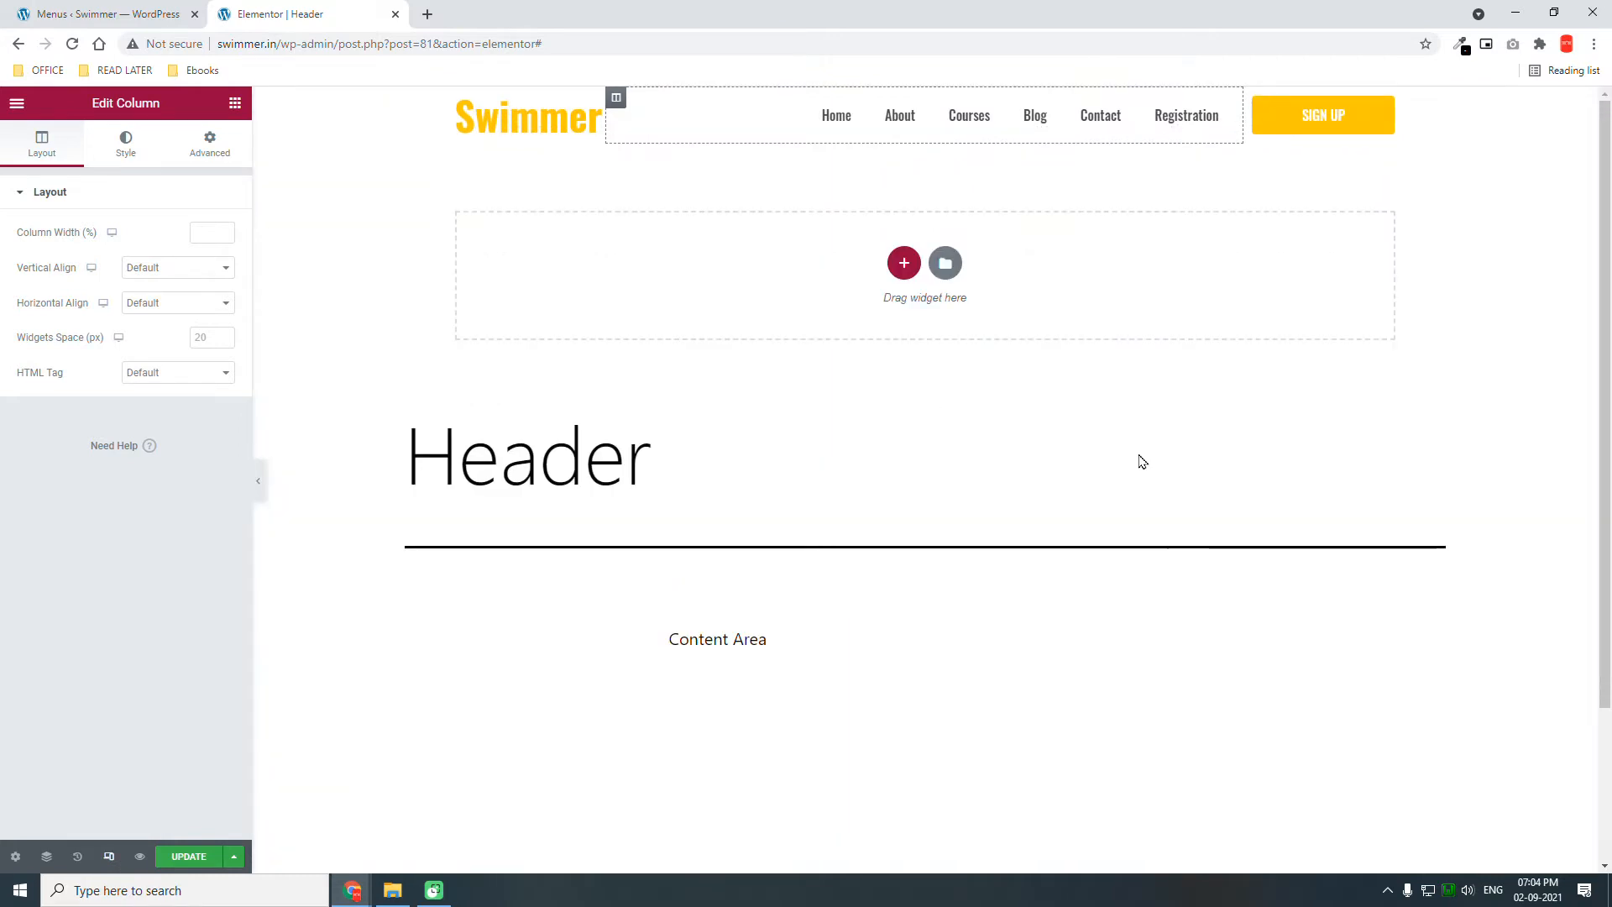
mouse_move(925, 102)
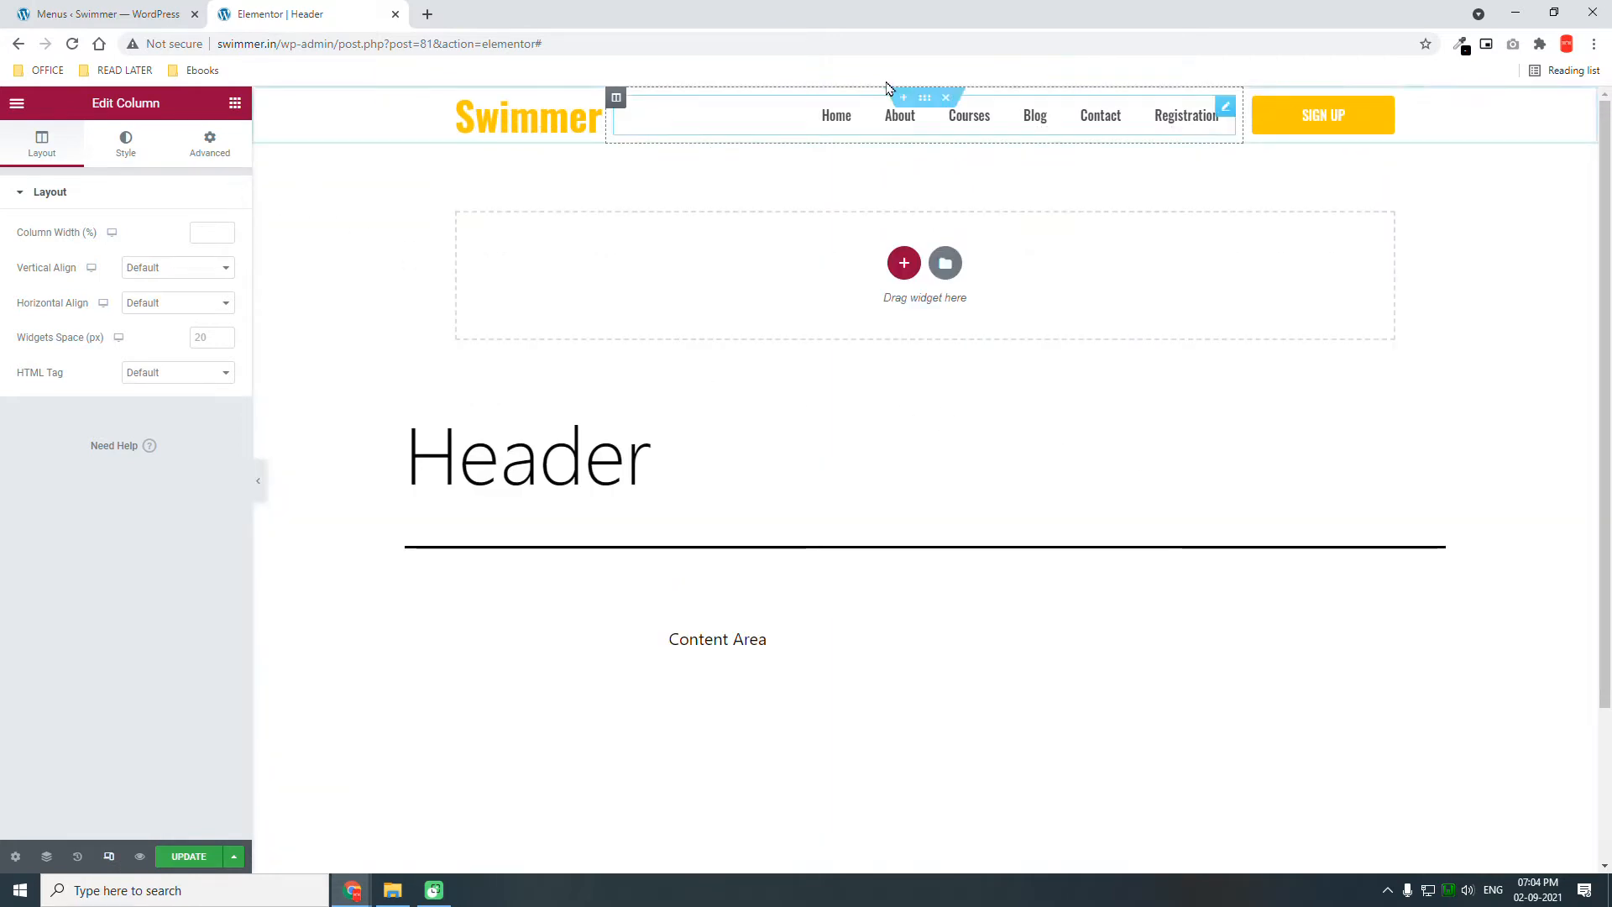
click(924, 103)
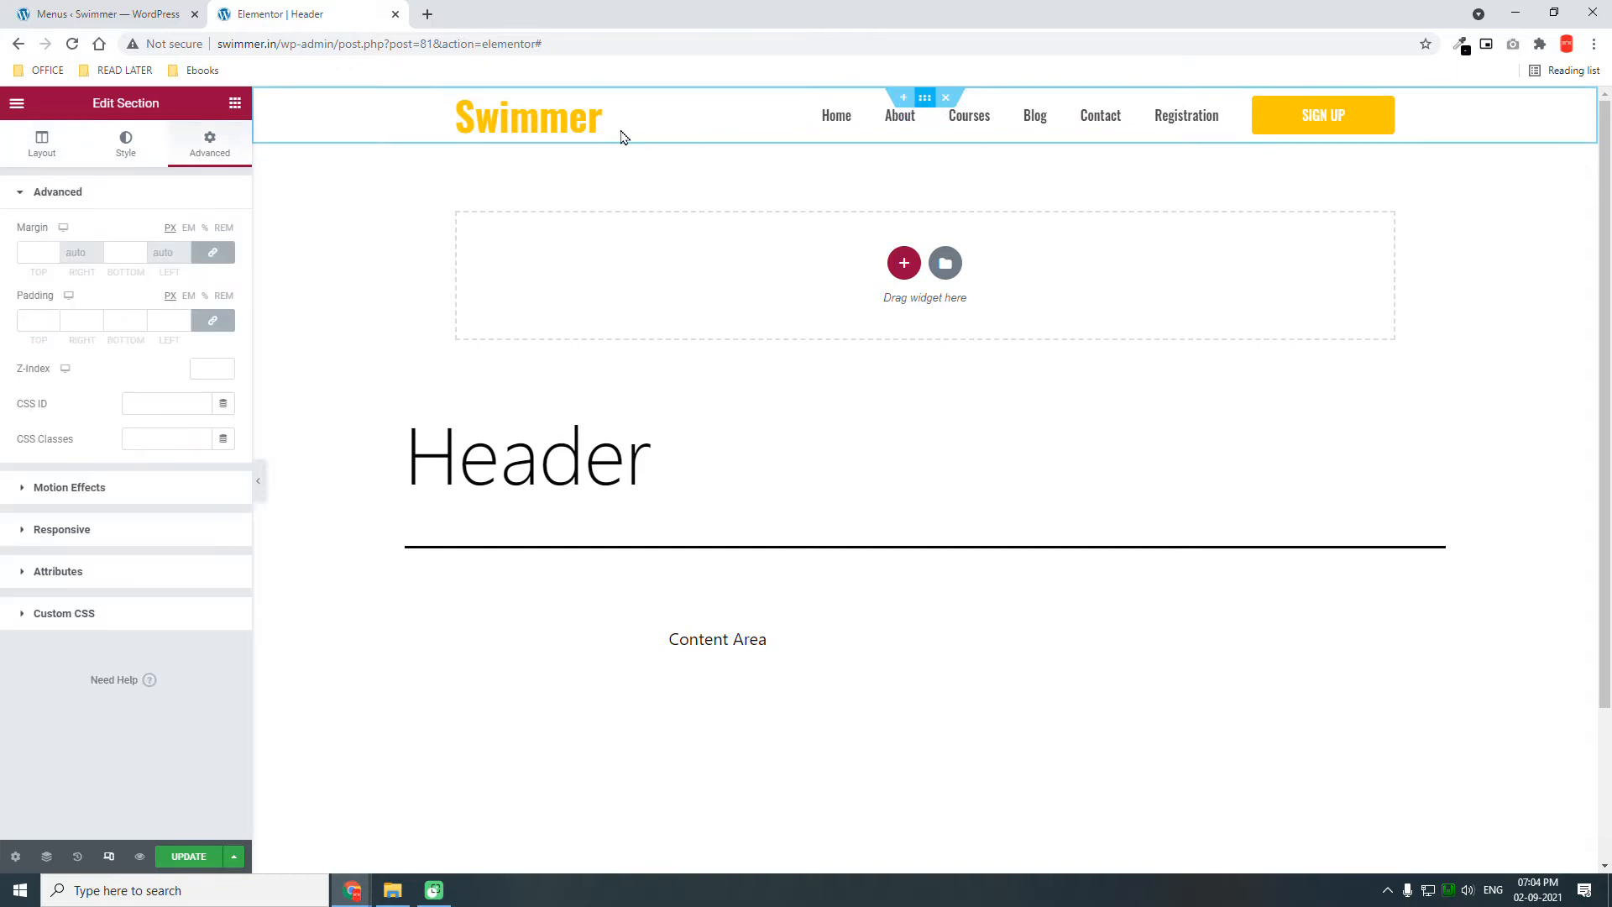
click(130, 154)
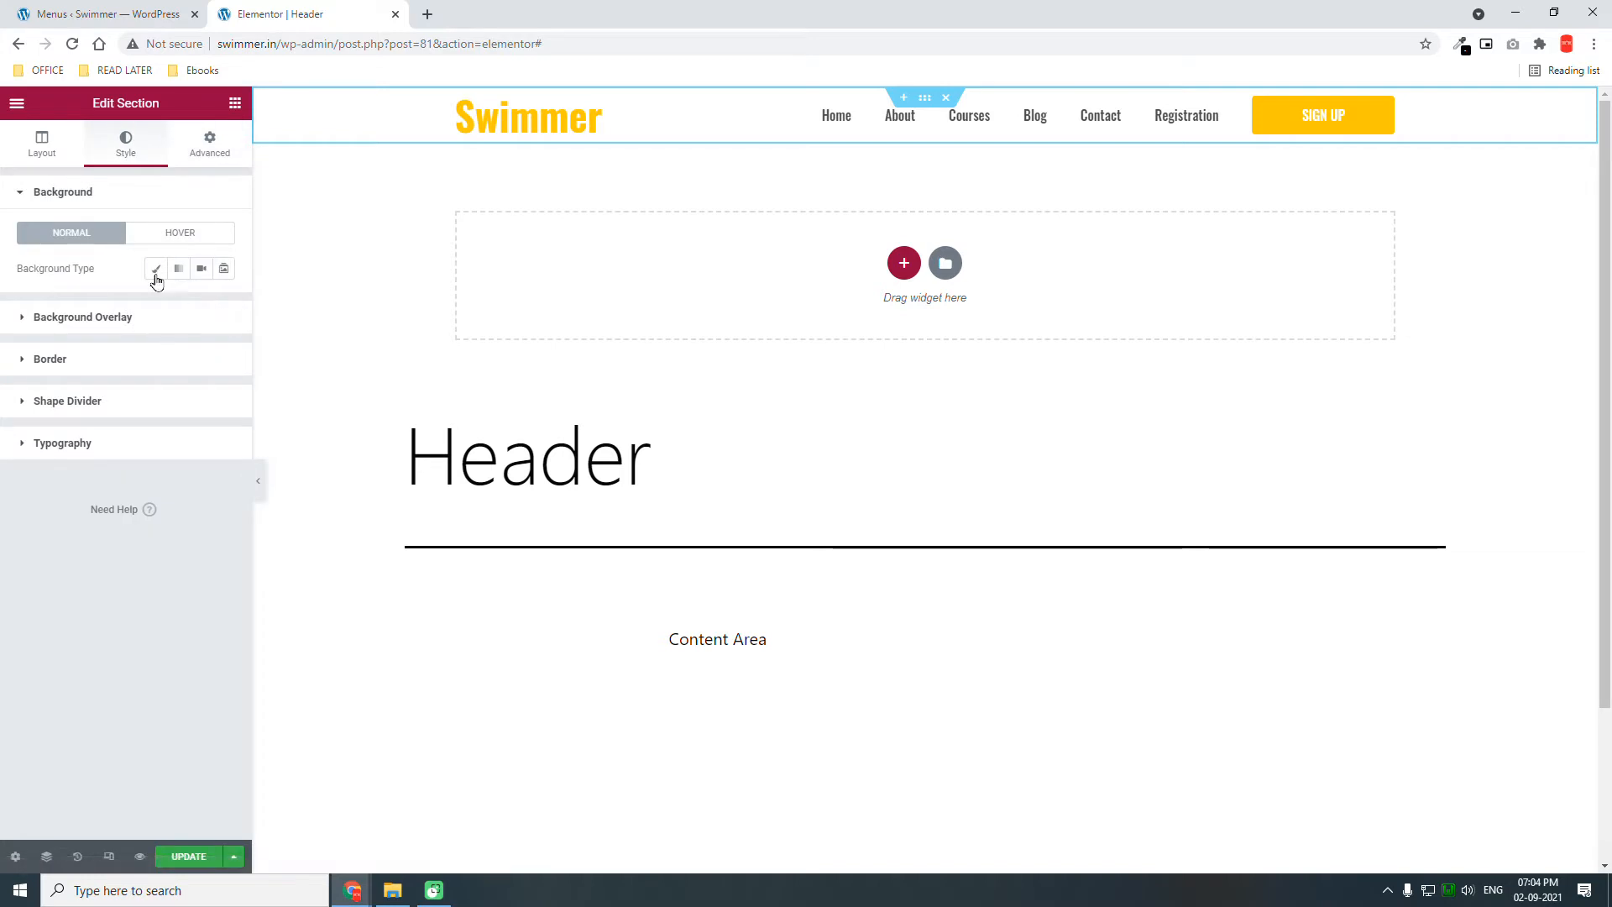
click(155, 271)
click(224, 303)
drag(100, 394, 1, 327)
click(110, 309)
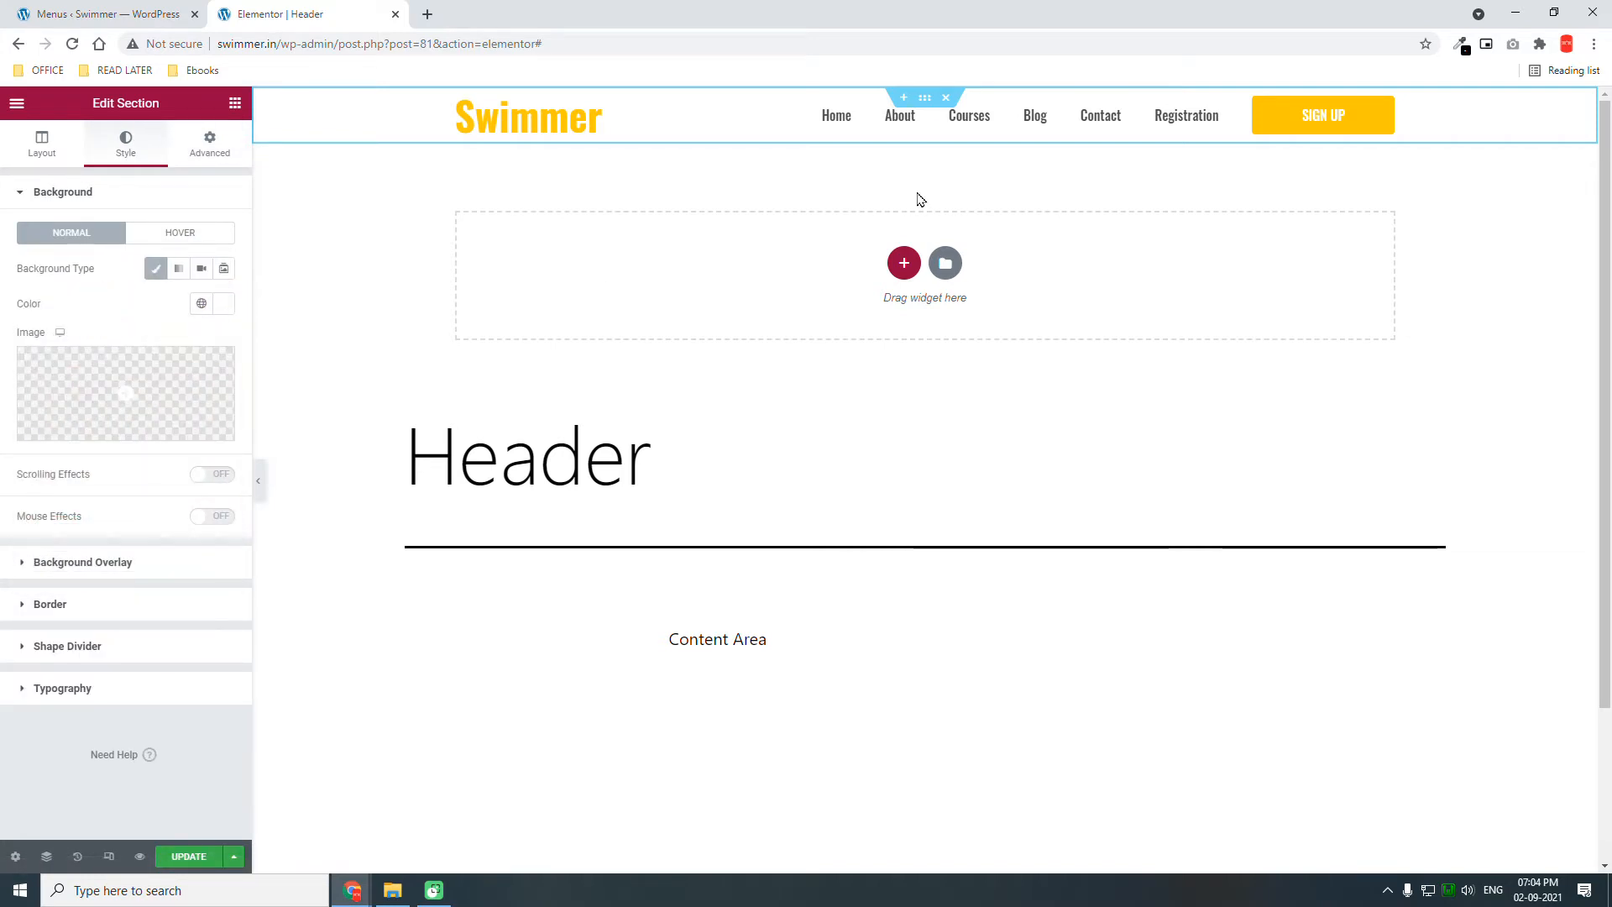
scroll(919, 201, down, 2)
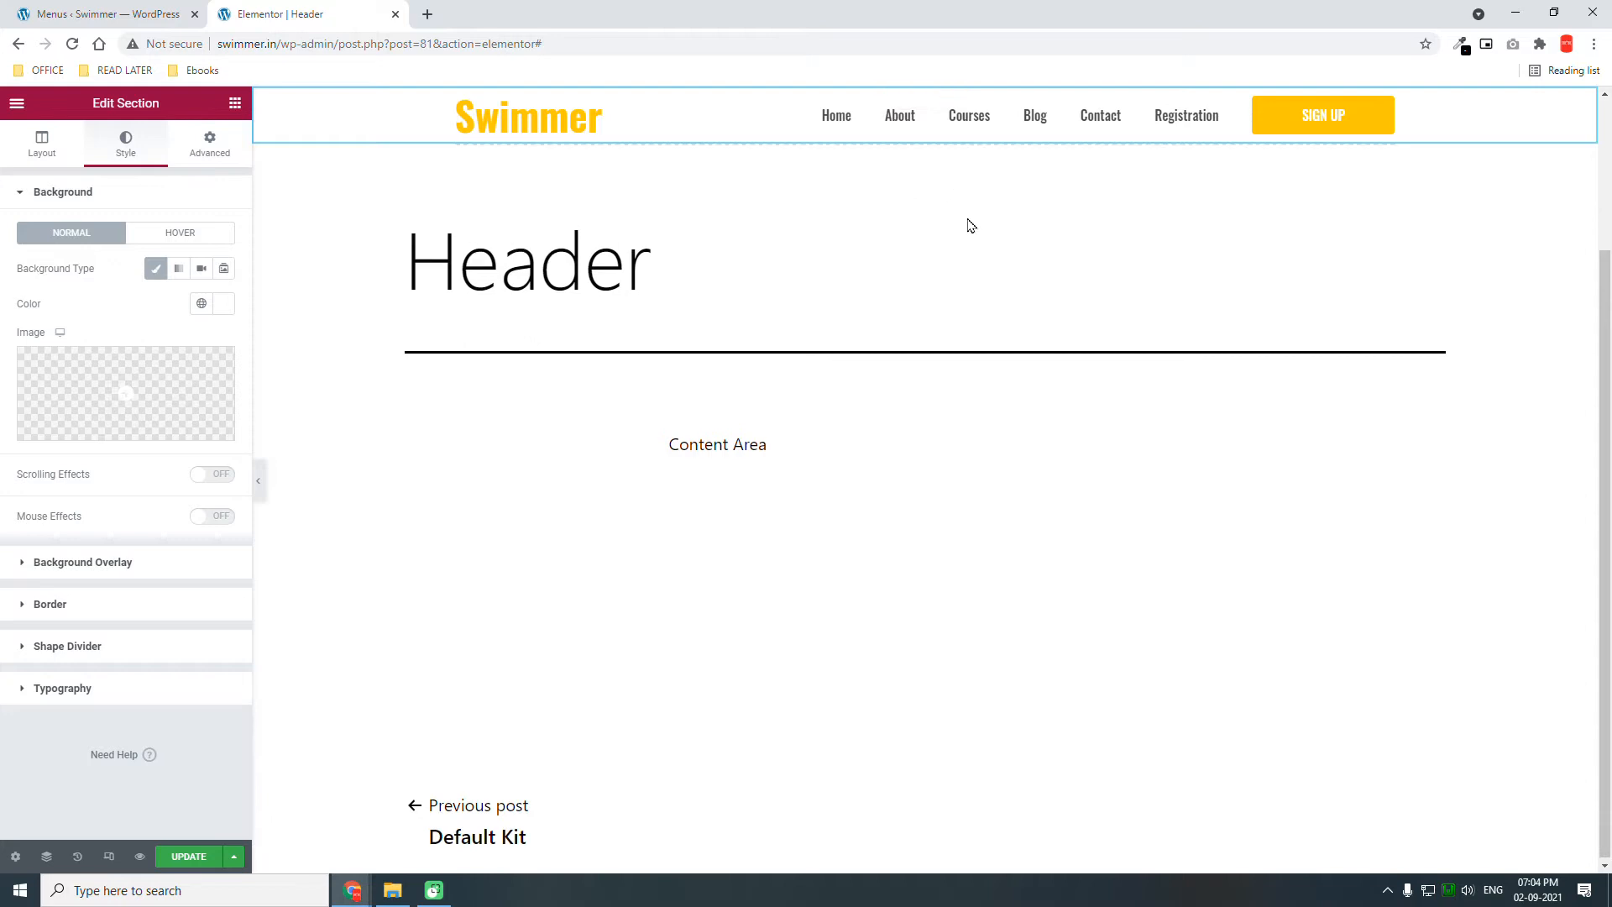
scroll(966, 224, up, 2)
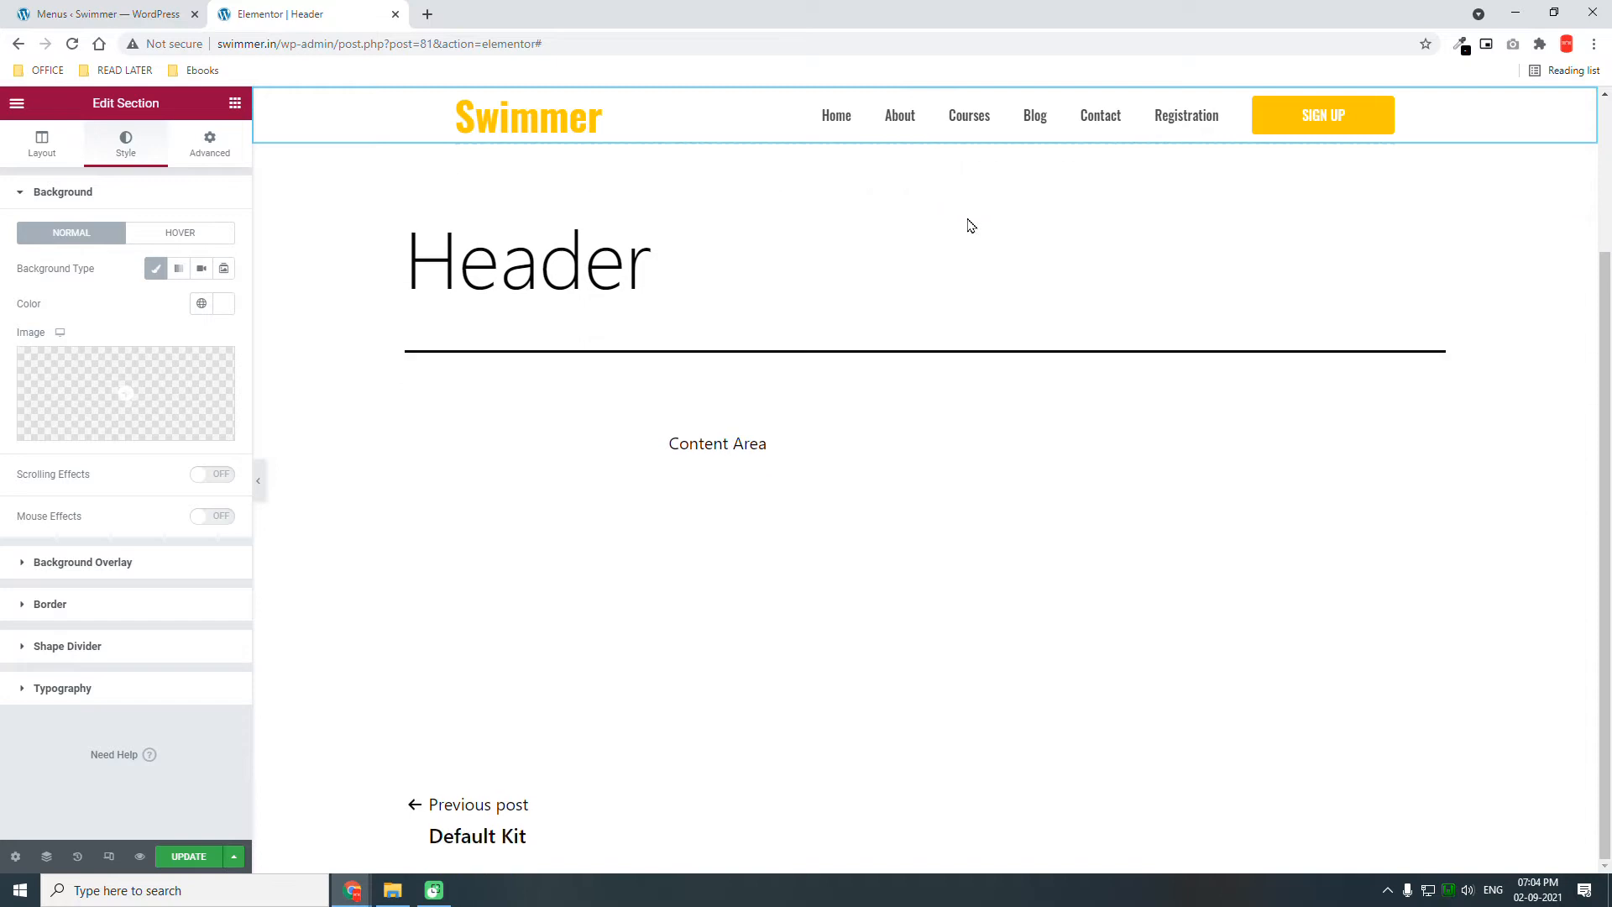
Switch to the tablet responsive view and align the navigation menu's toggle button to the right
click(110, 856)
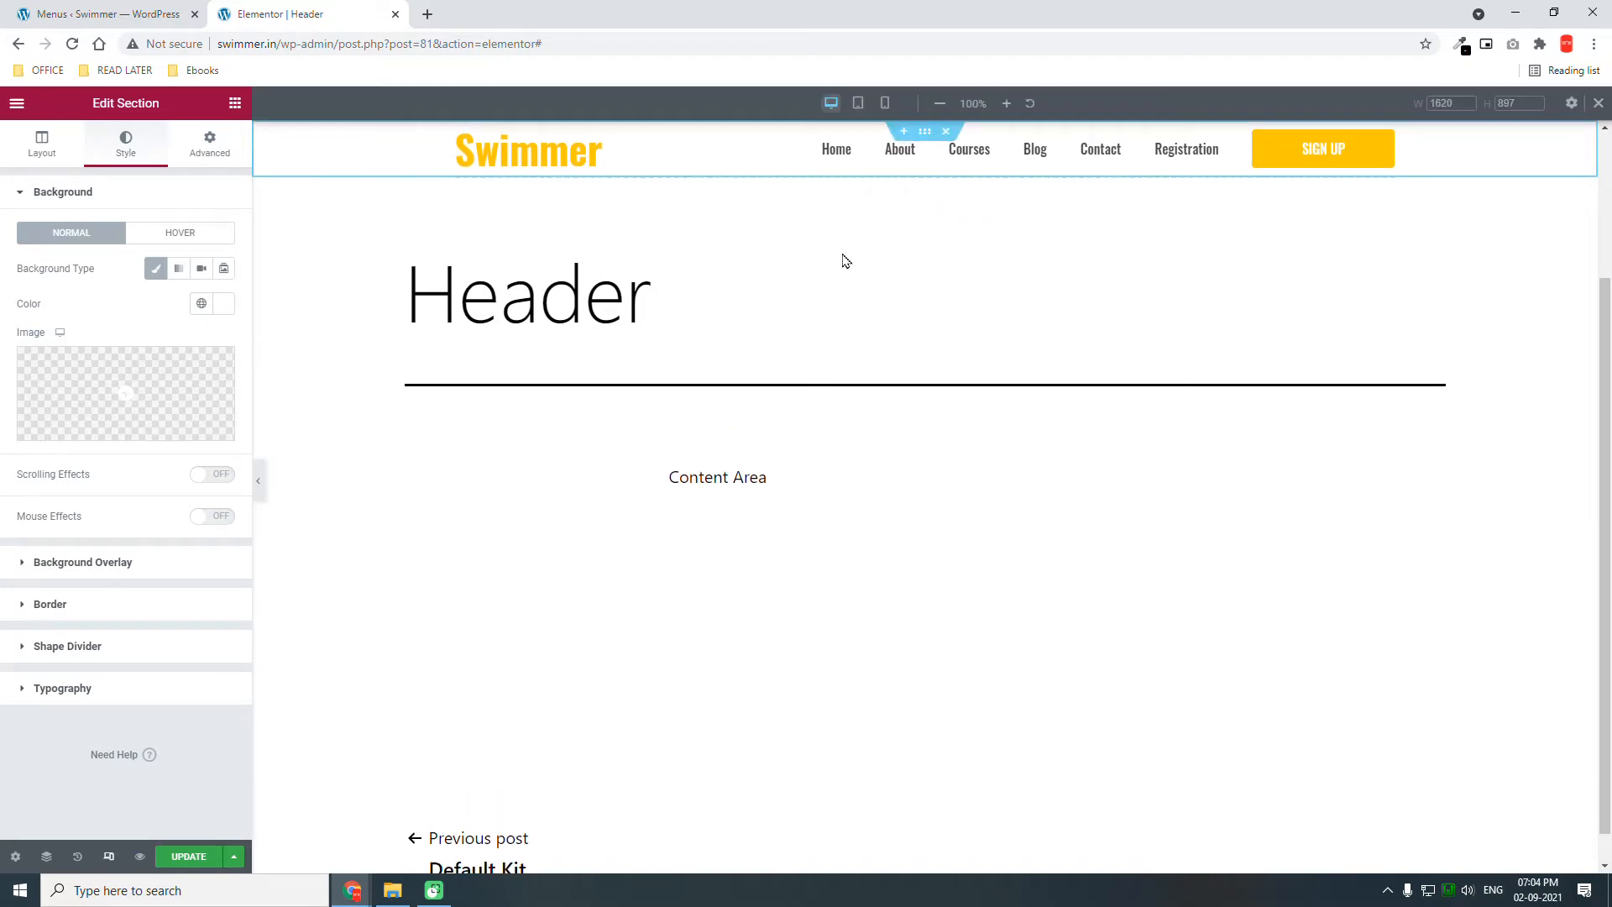
click(858, 103)
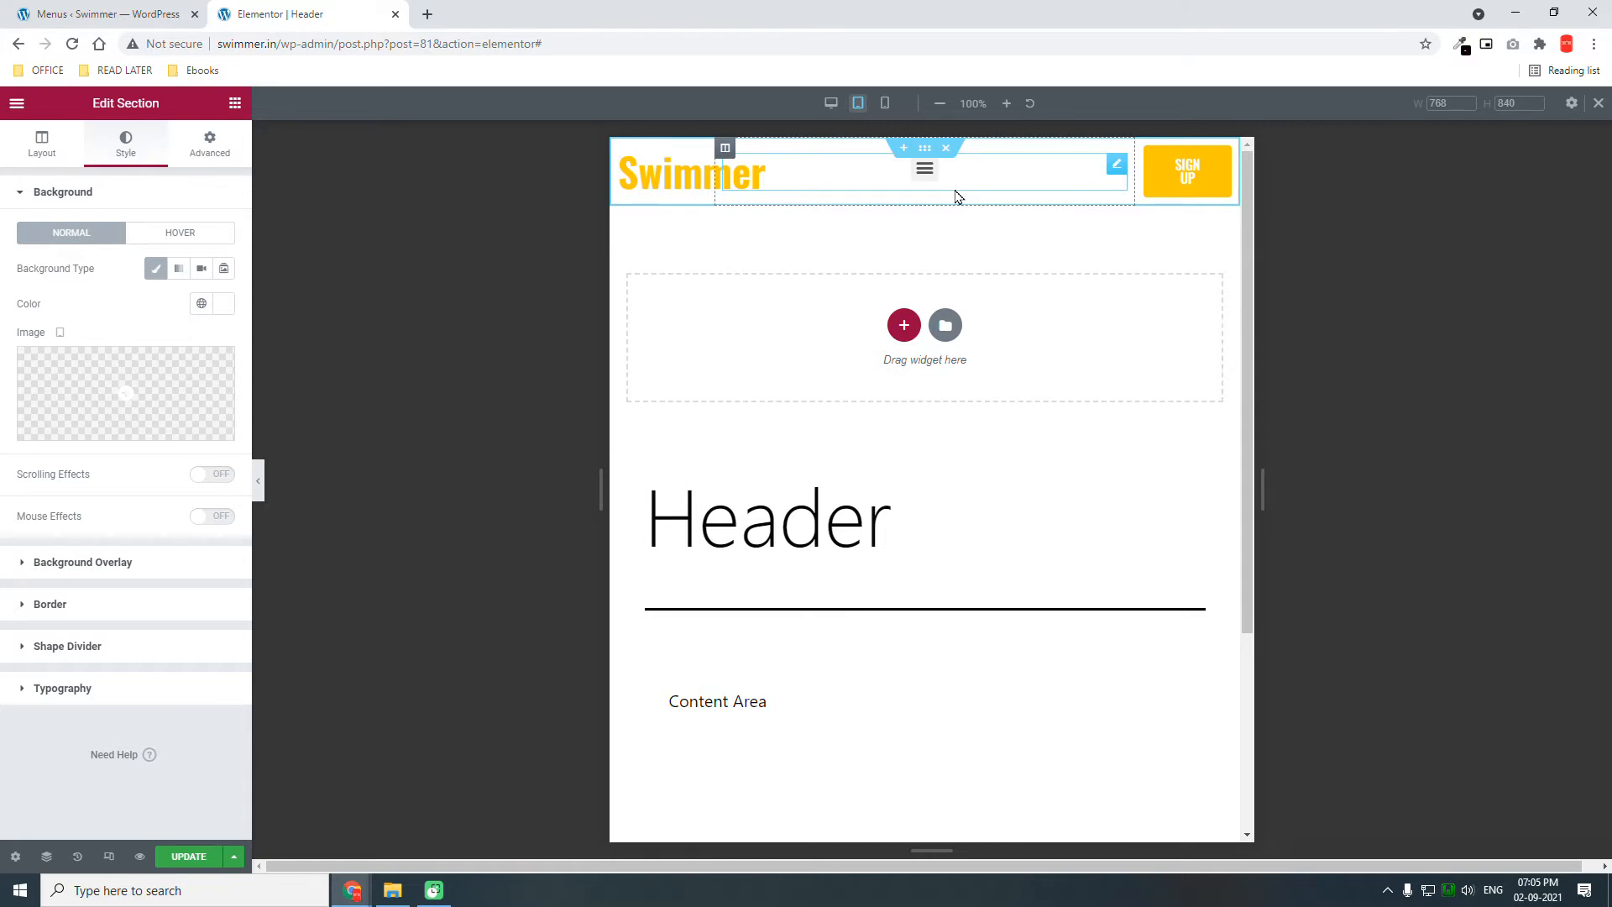
click(1115, 166)
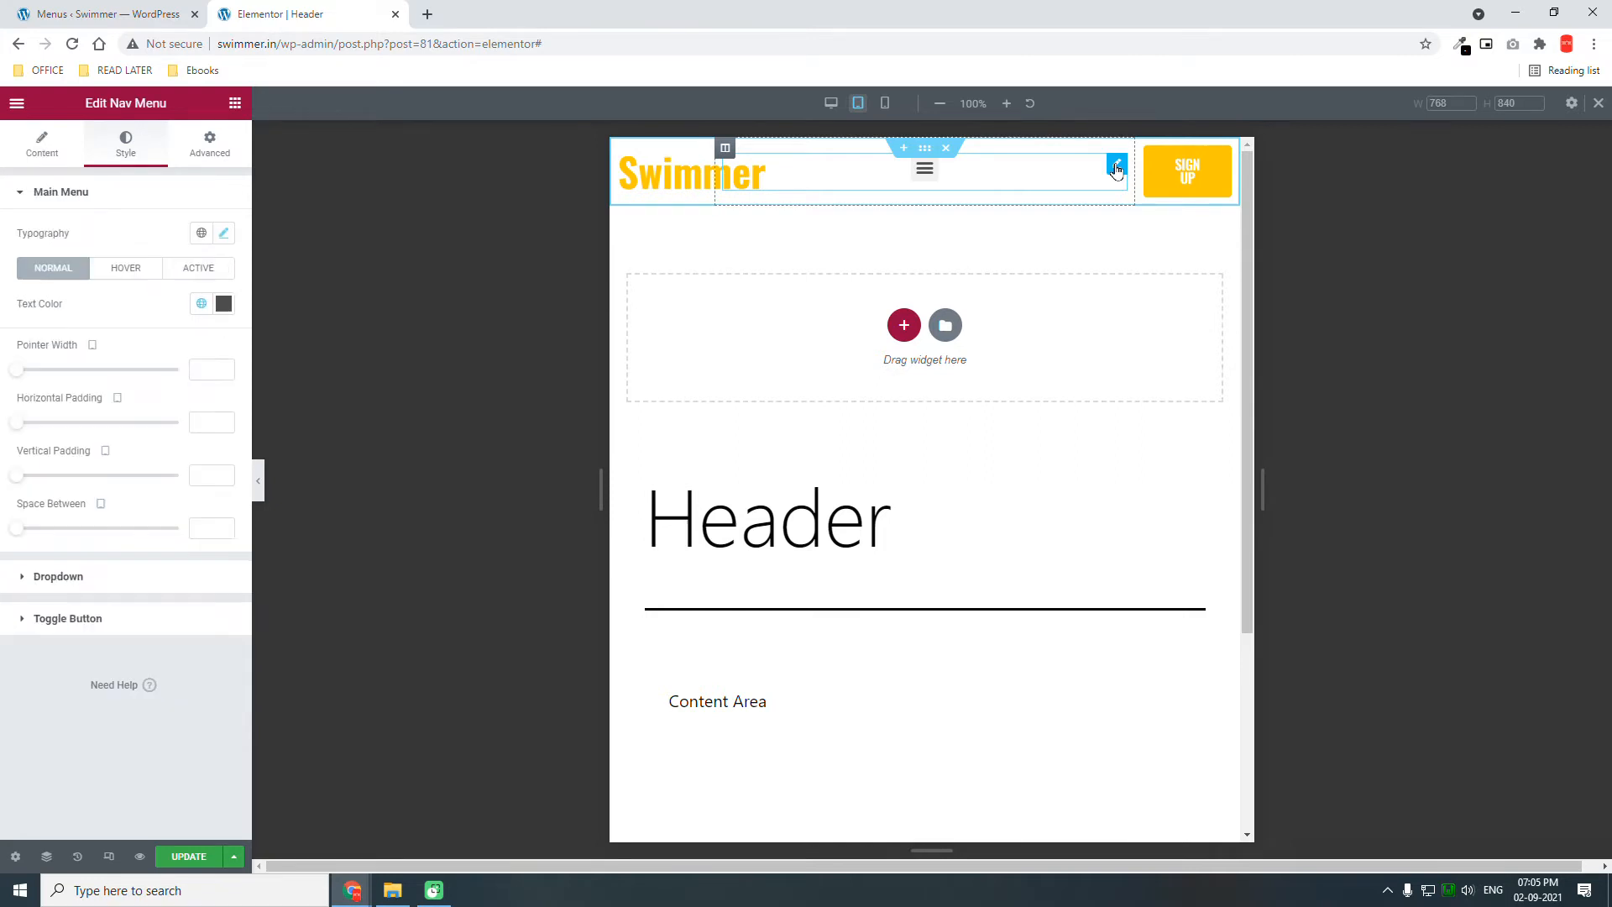
click(95, 626)
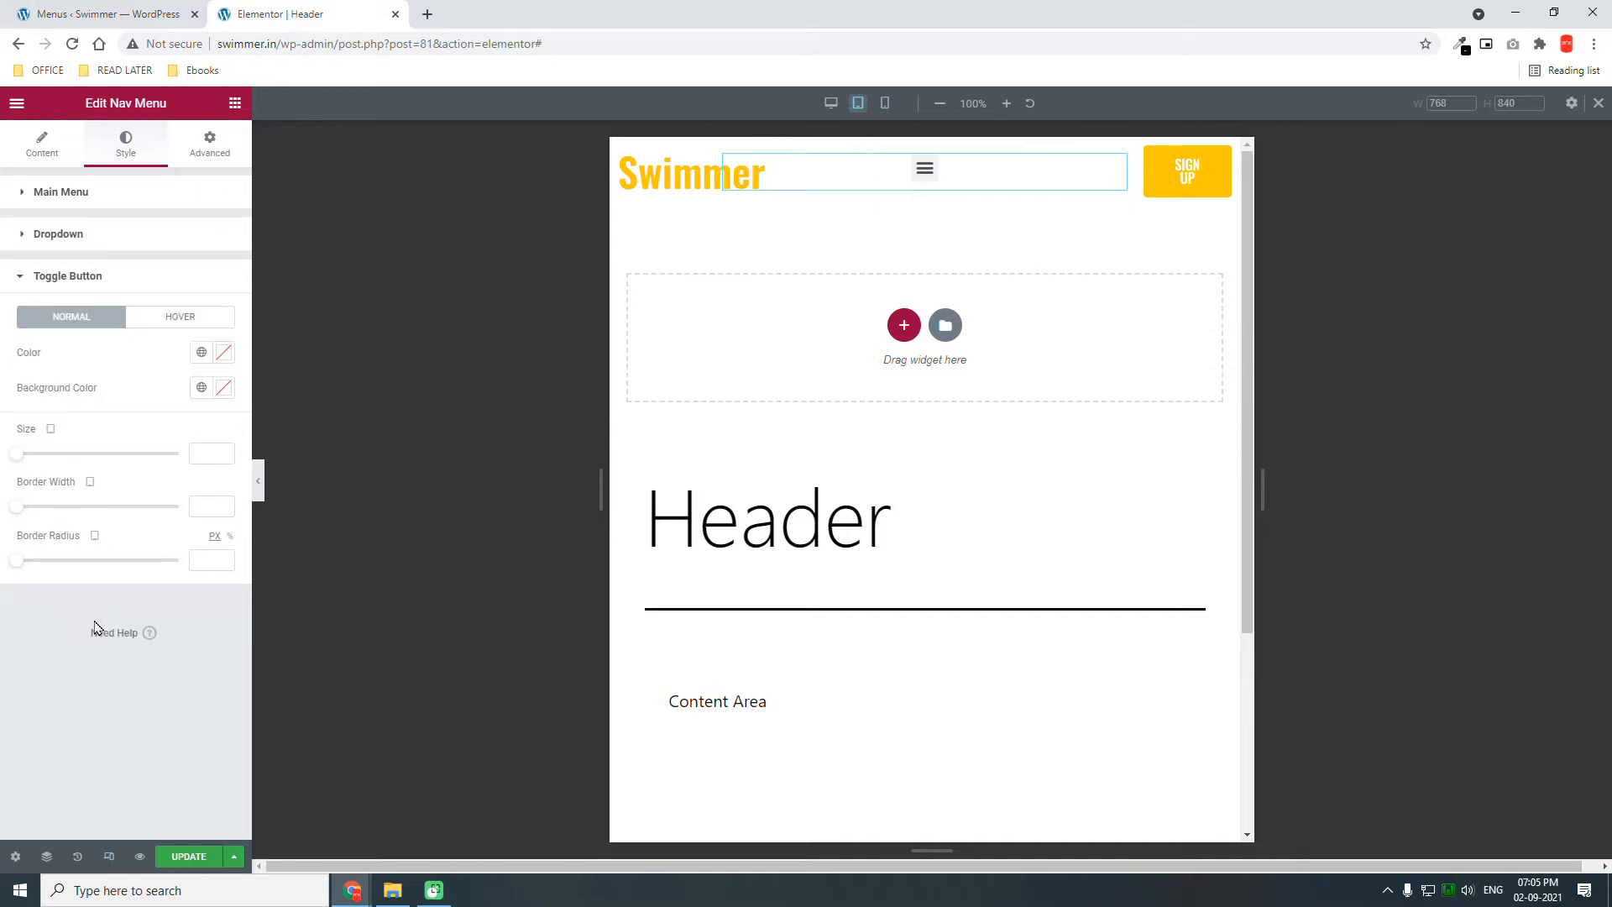
click(44, 148)
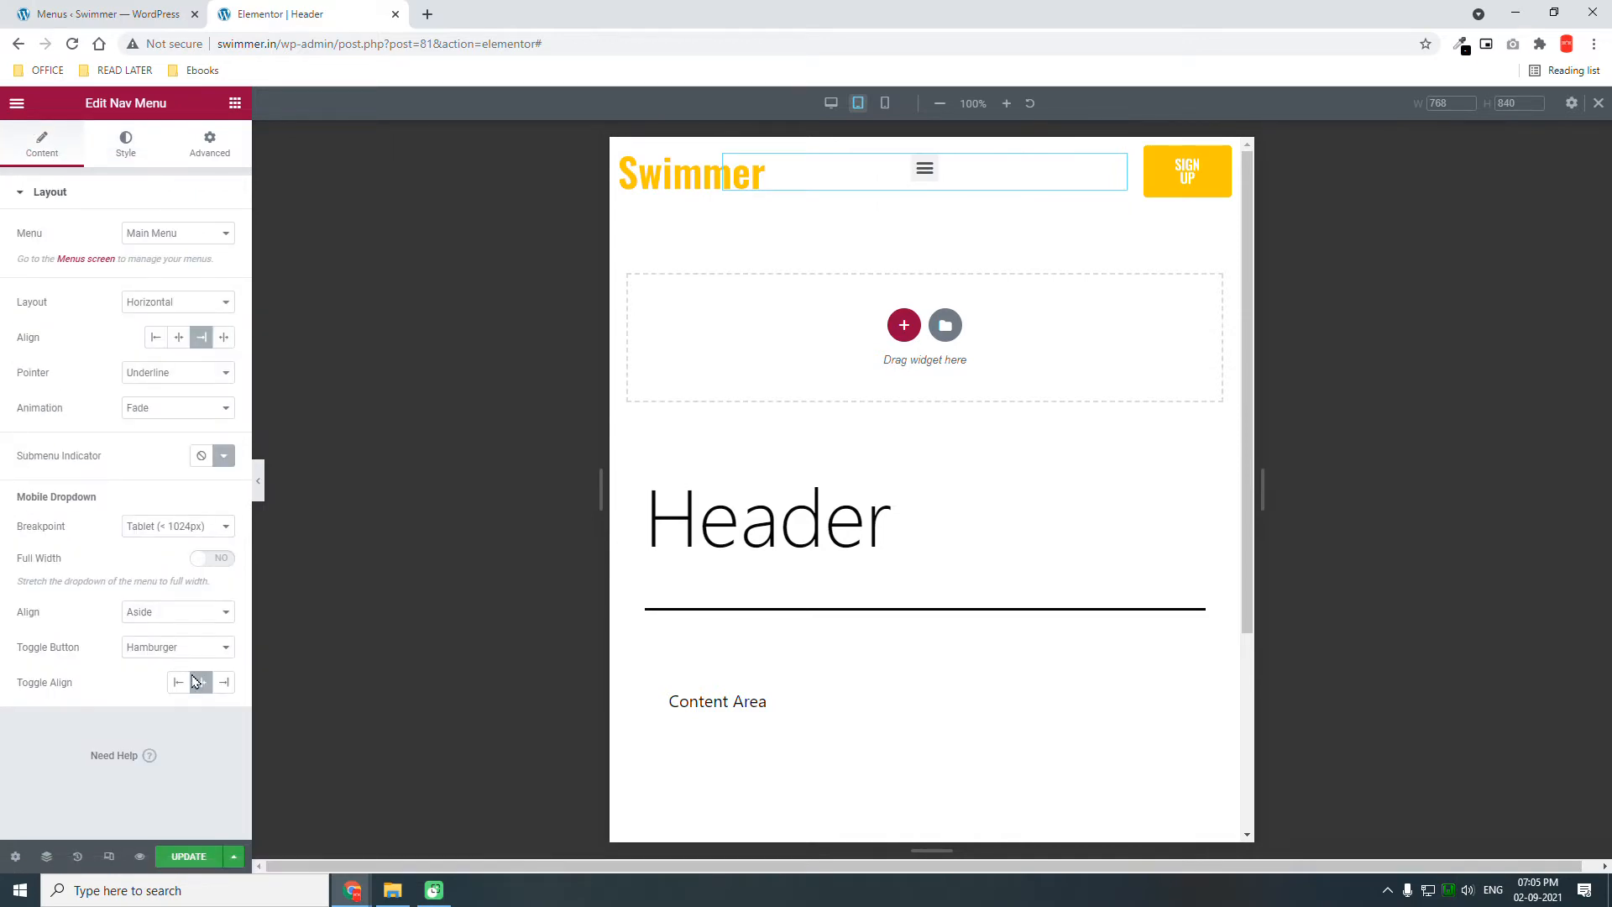
click(225, 684)
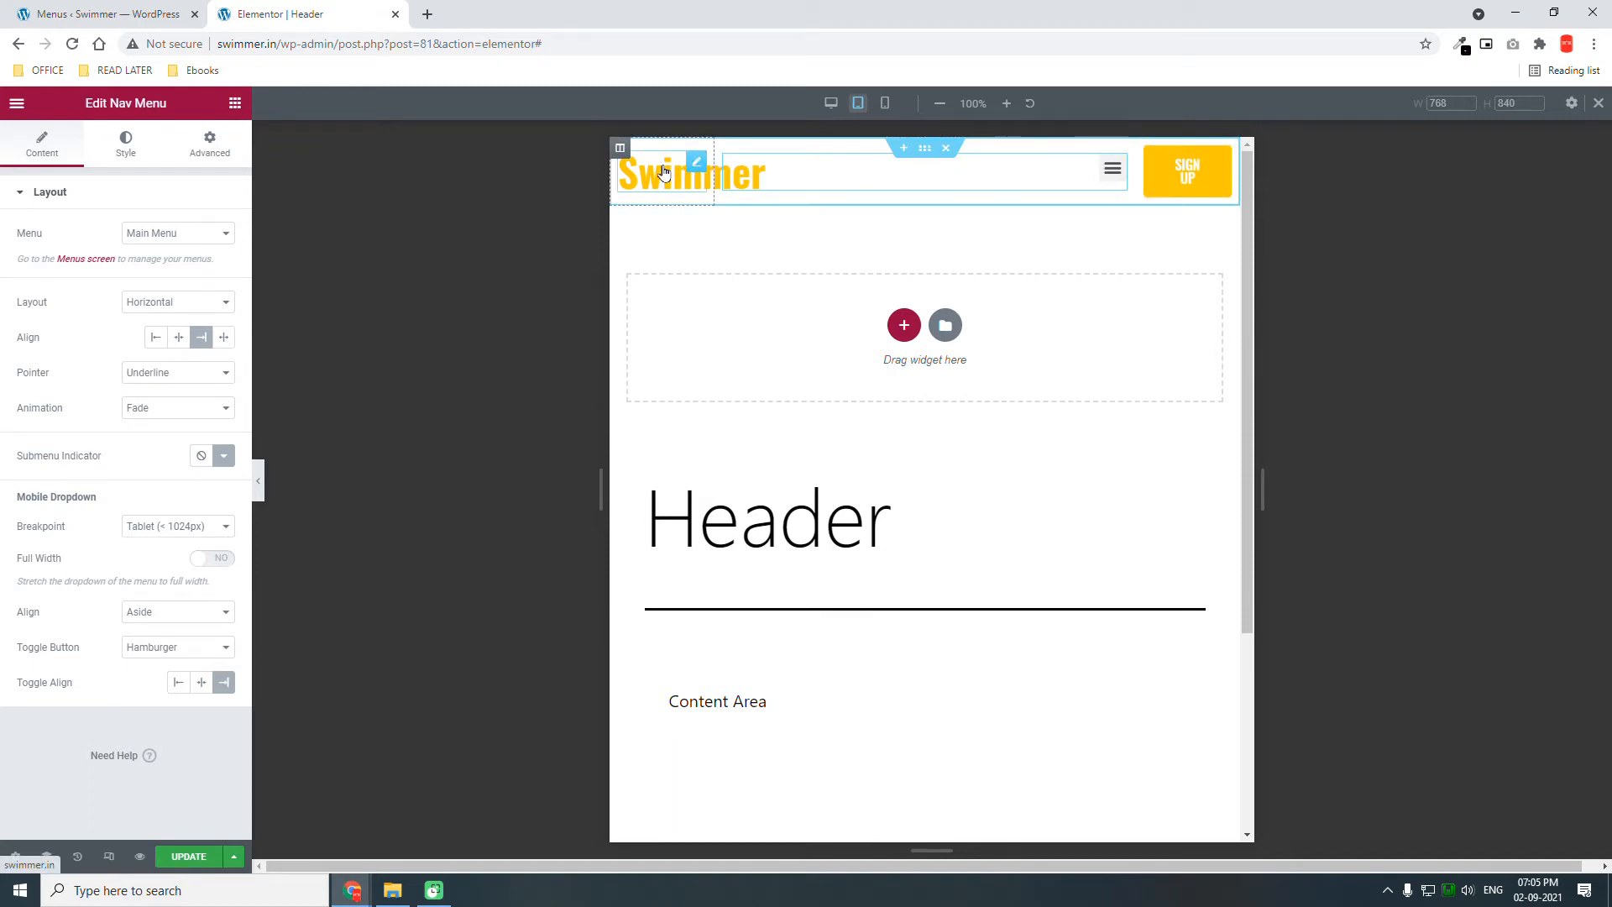
Set the tablet column widths to 30% for the site title and 40% for the navigation menu
click(620, 148)
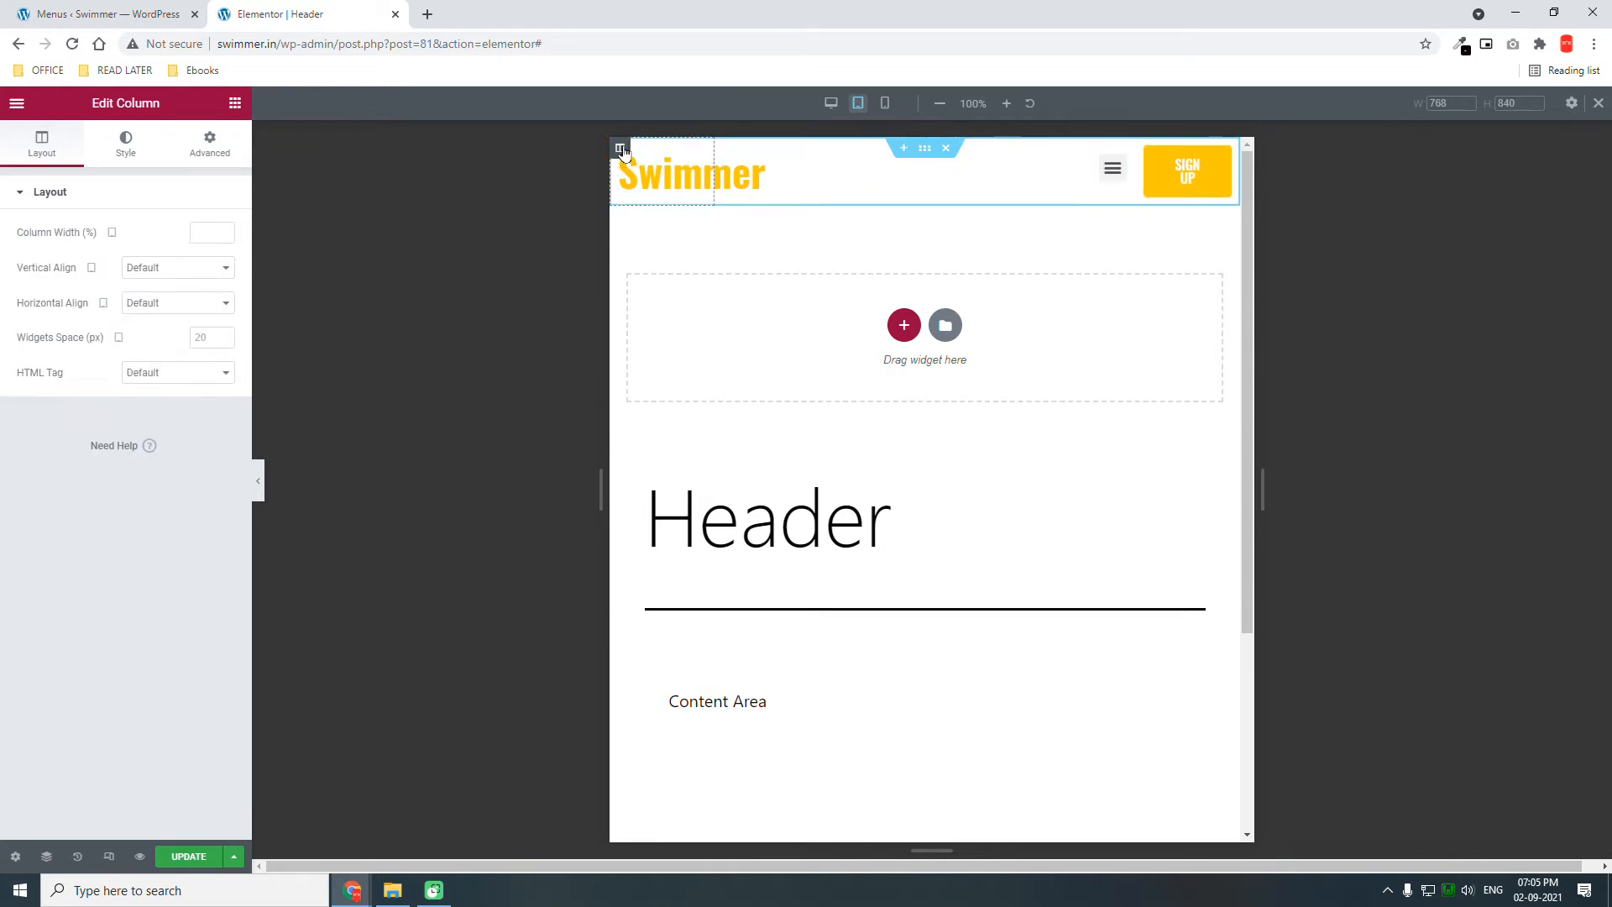
click(200, 235)
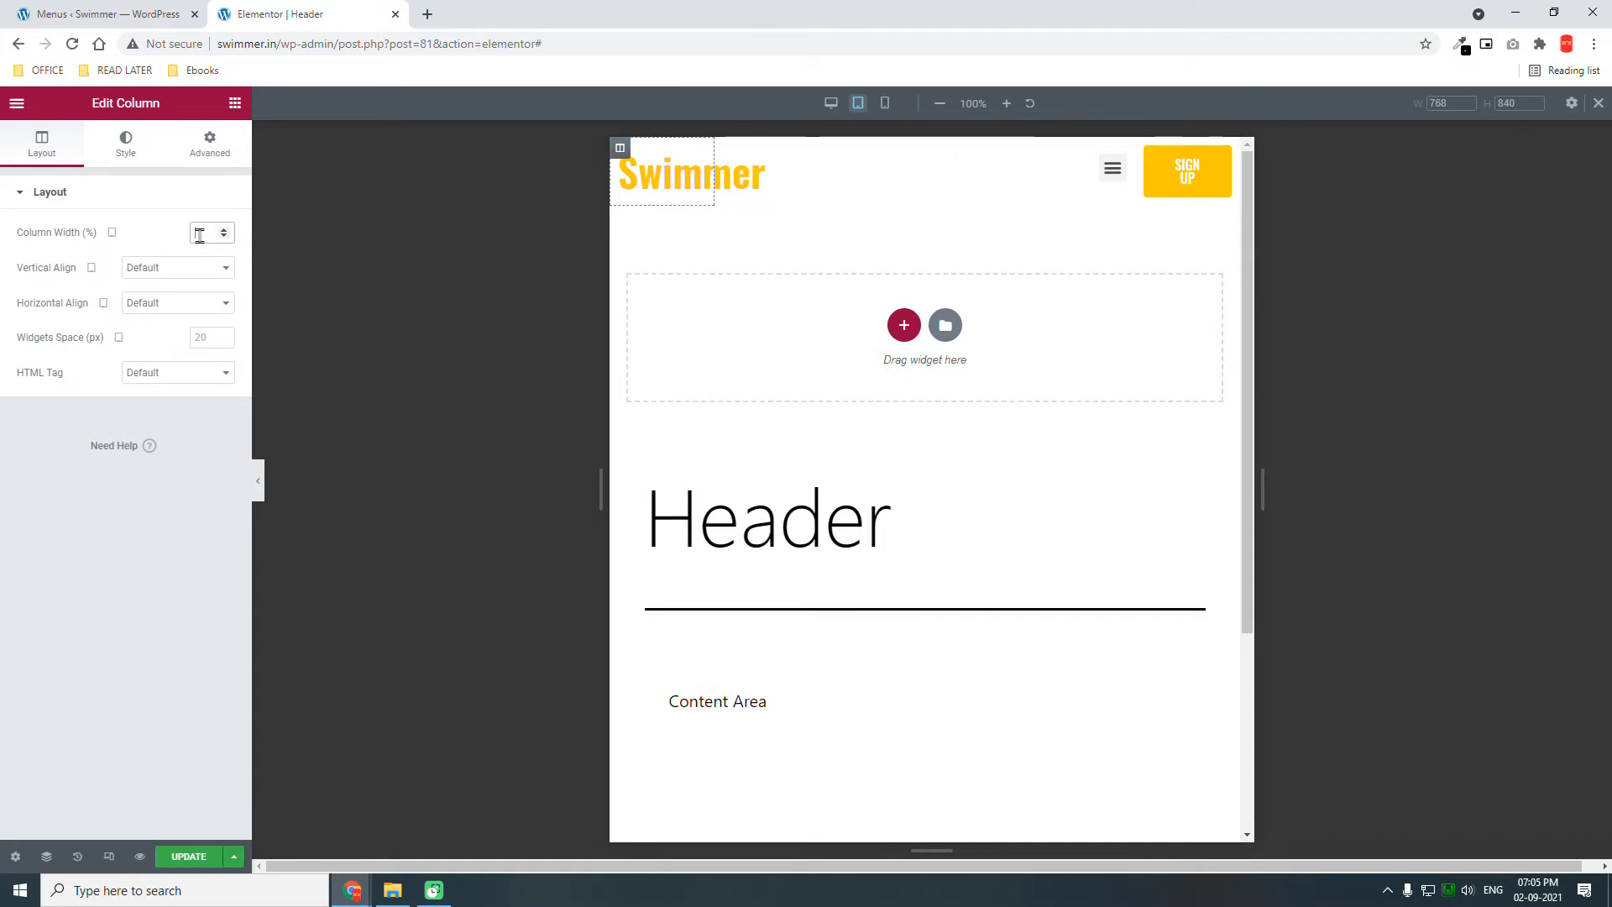
text(30)
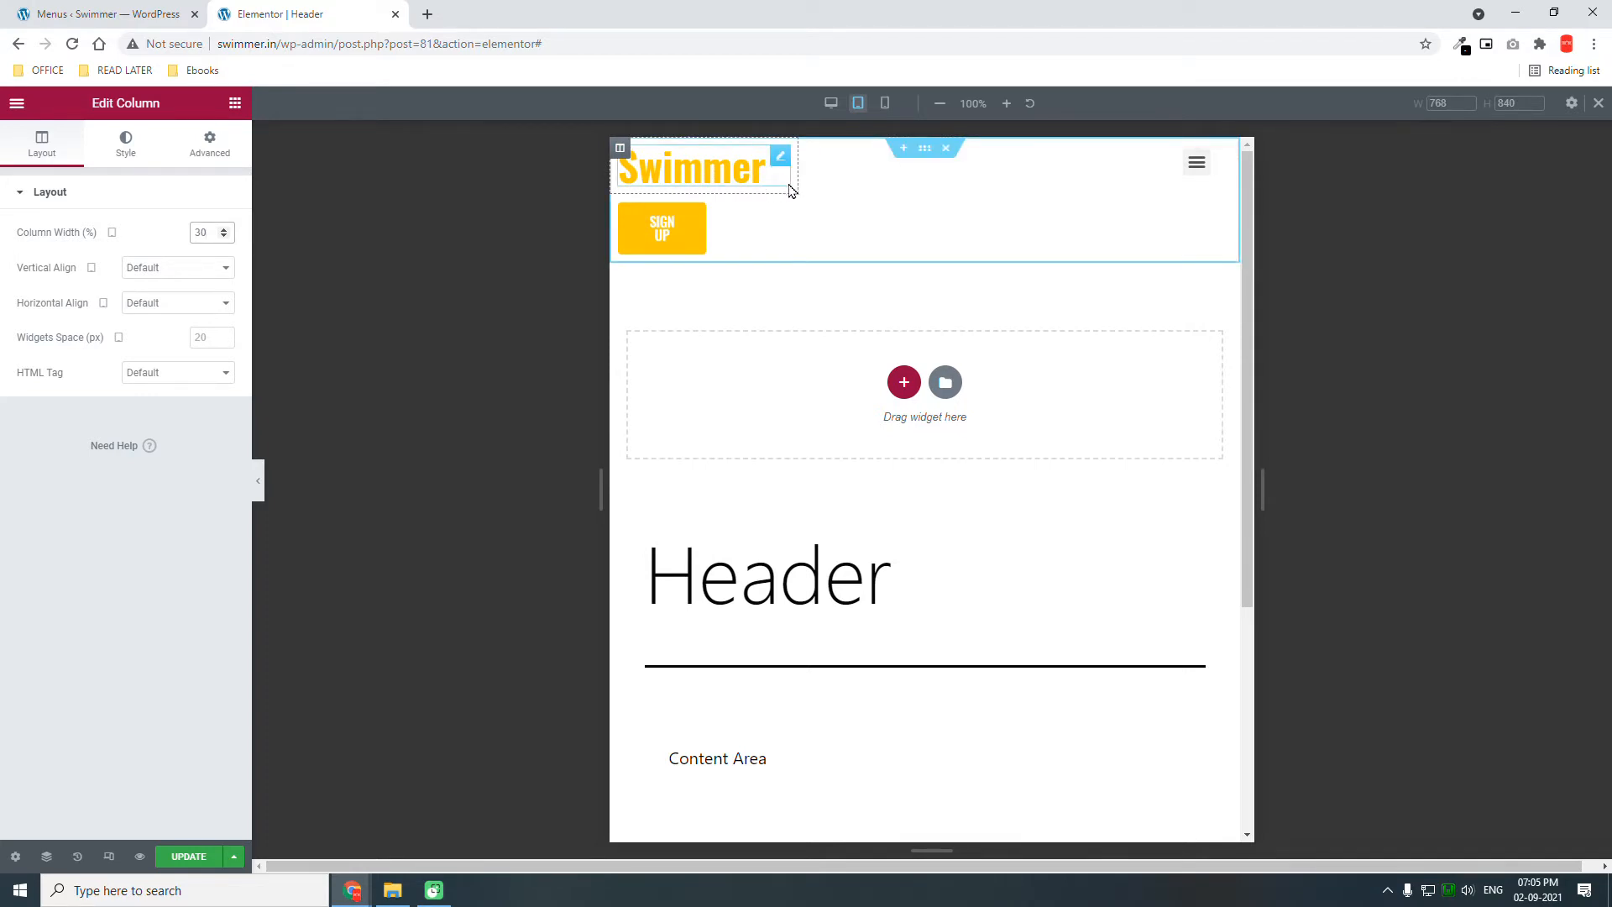
click(810, 148)
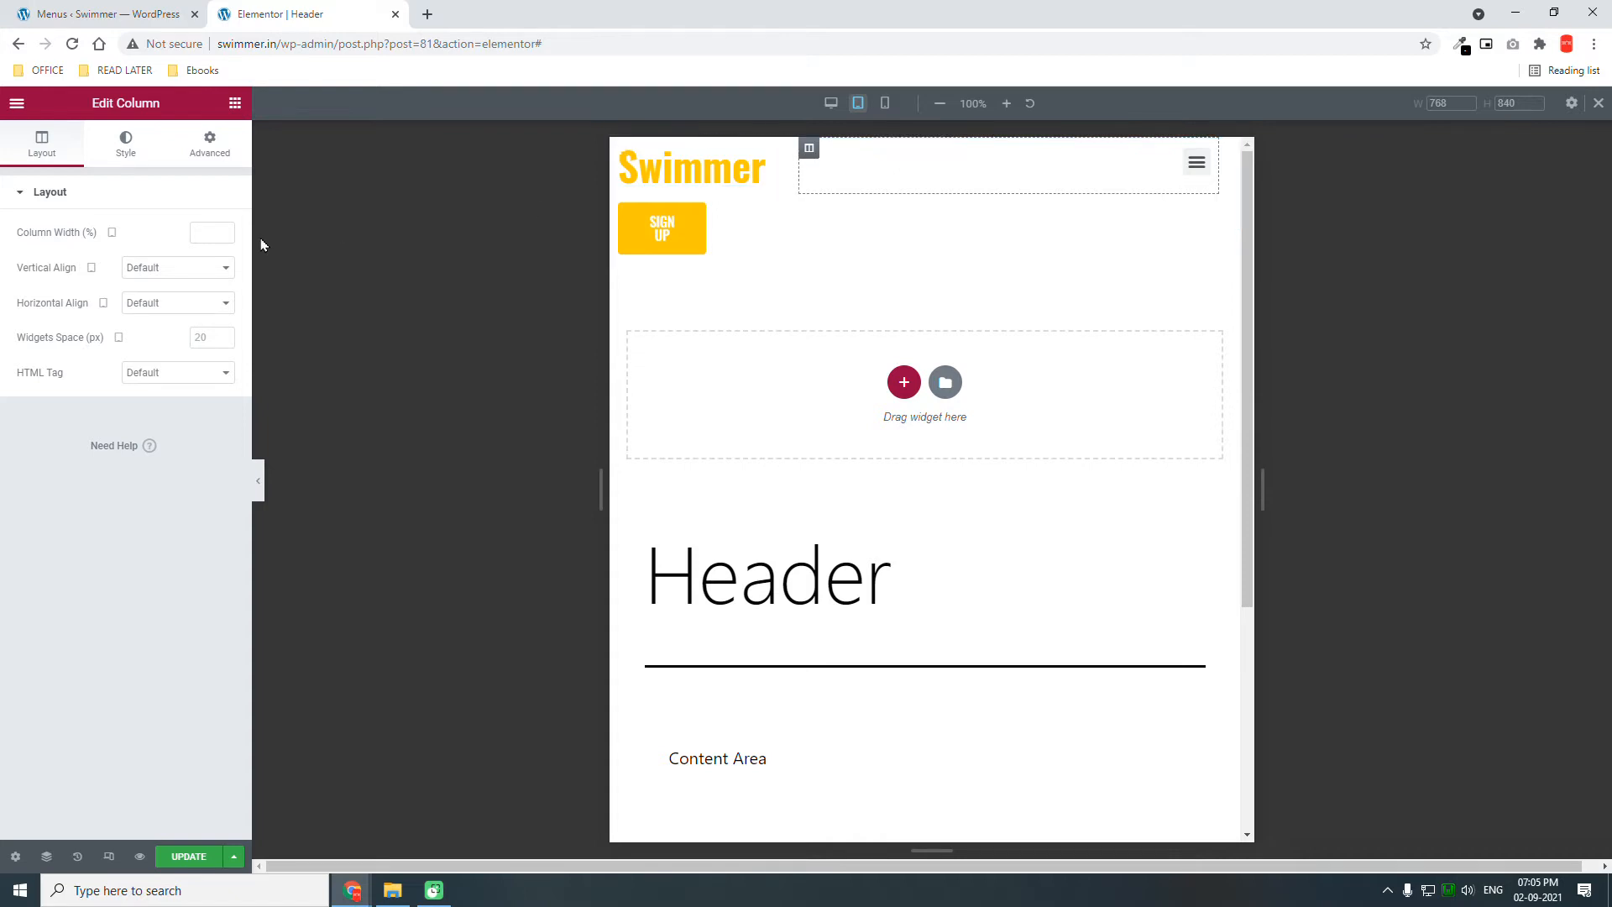
click(202, 236)
text(40)
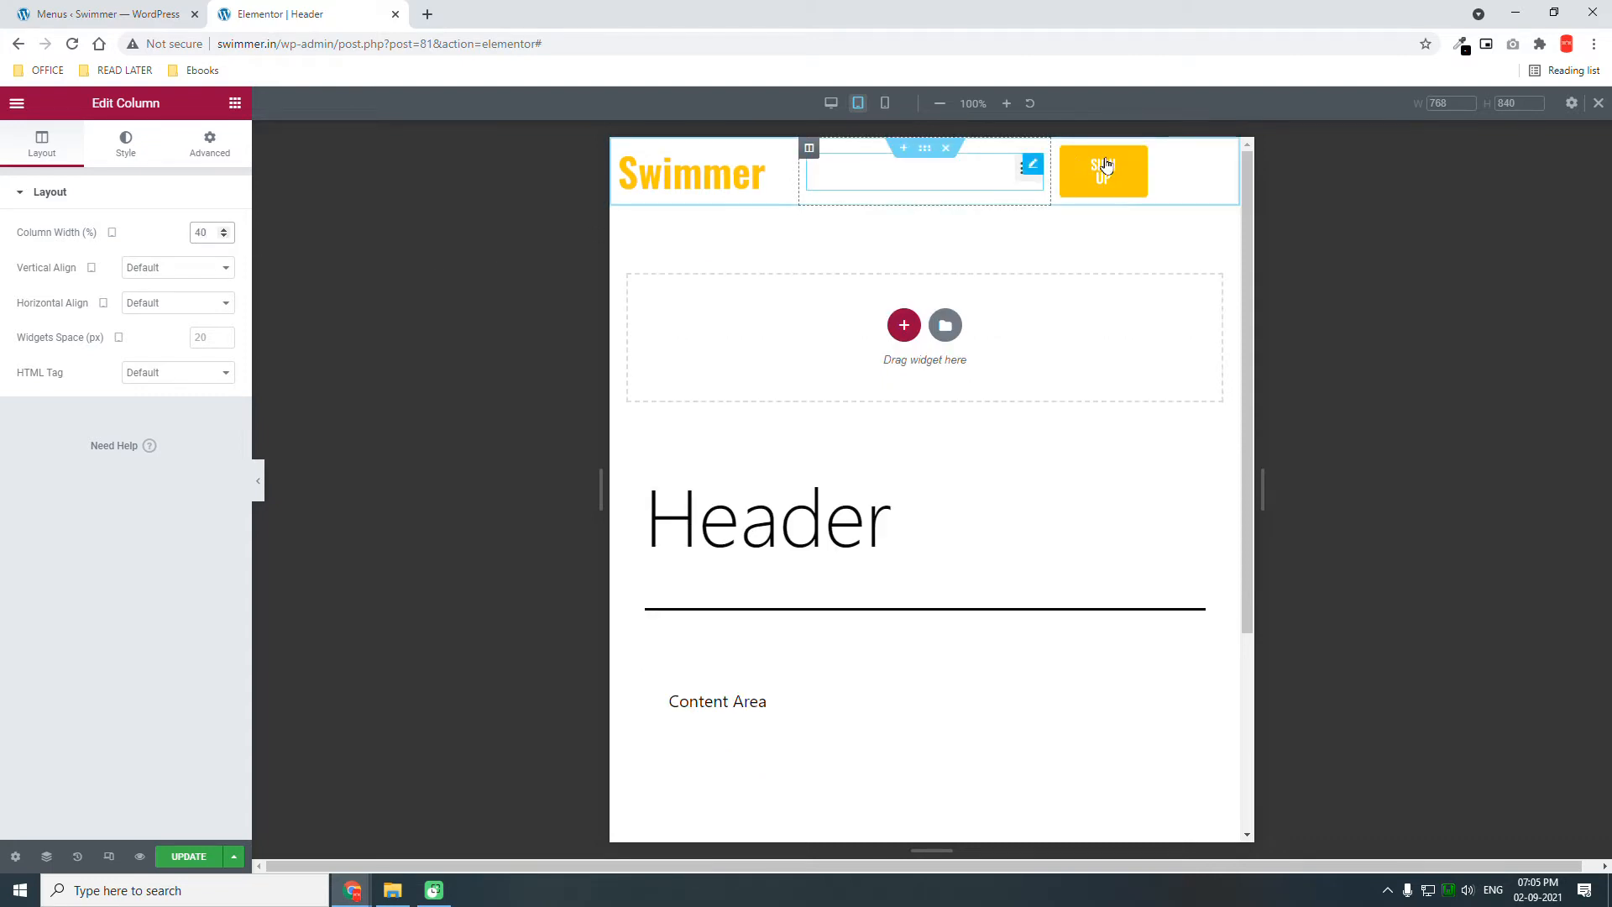
Set the SIGN UP button column's tablet width to 30%
click(1063, 149)
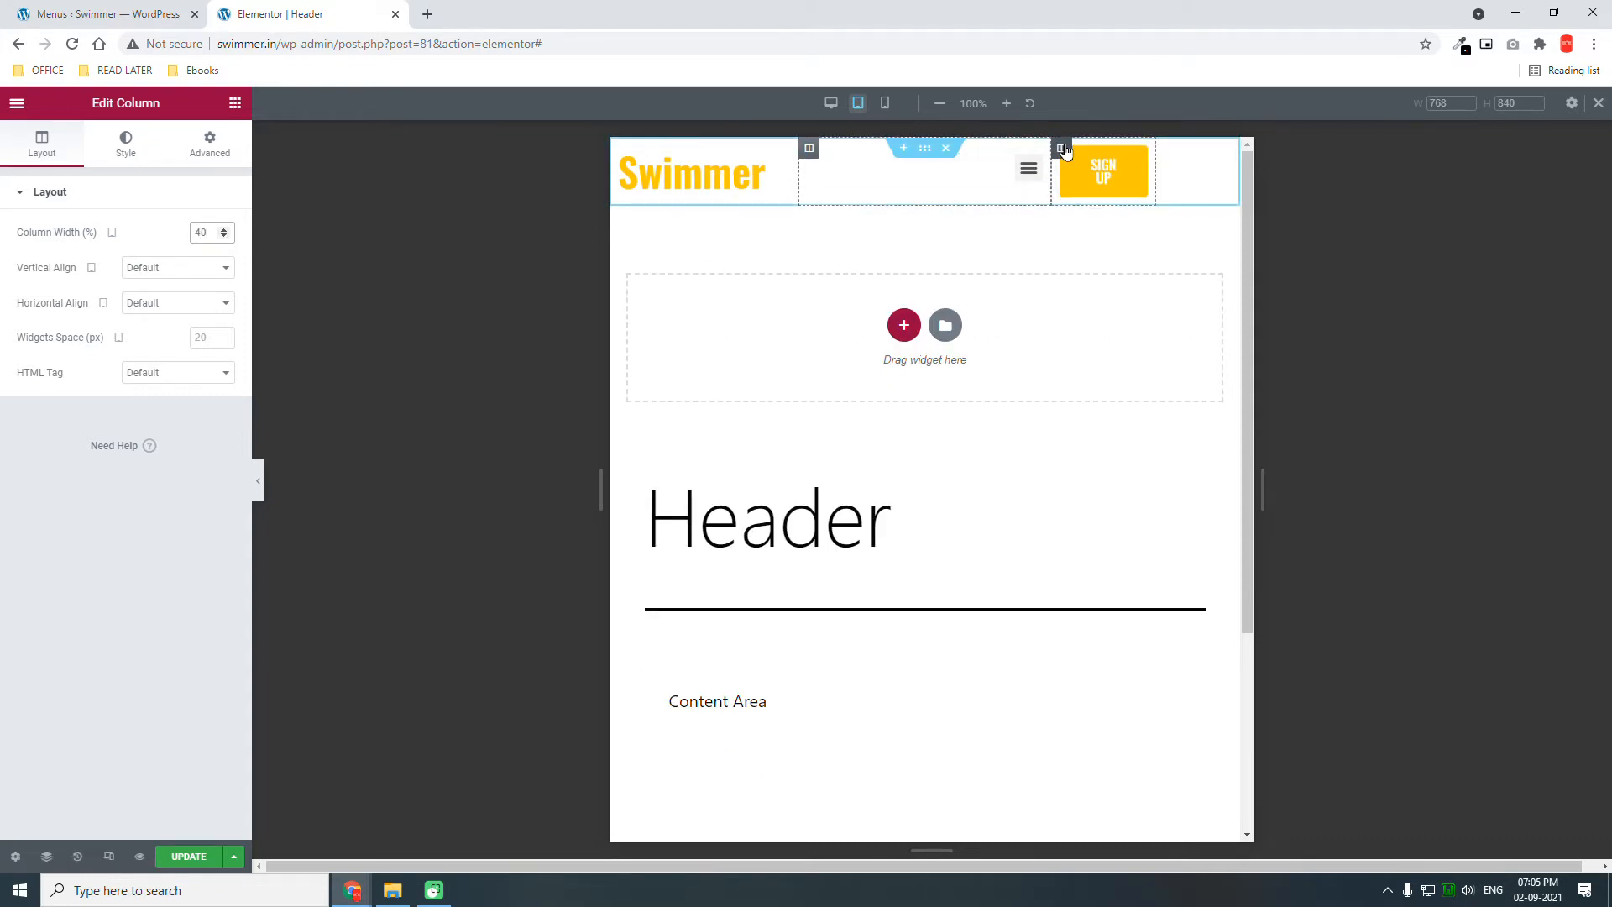
click(213, 230)
text(30)
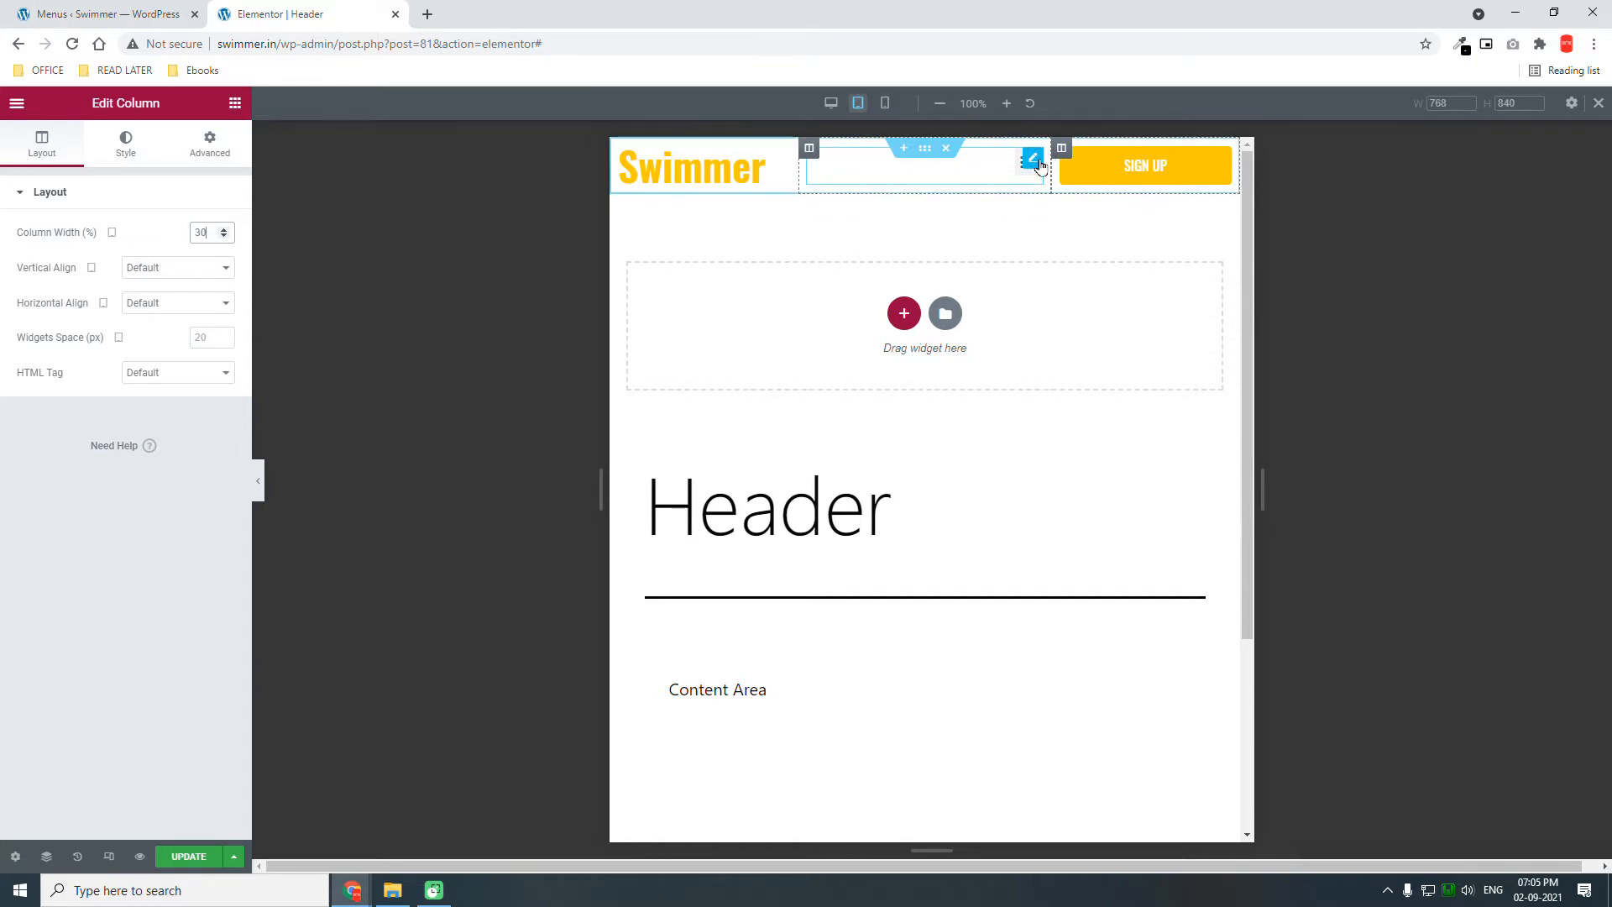
Examine the navigation menu's toggle button style settings and the available toggle button types
click(1035, 160)
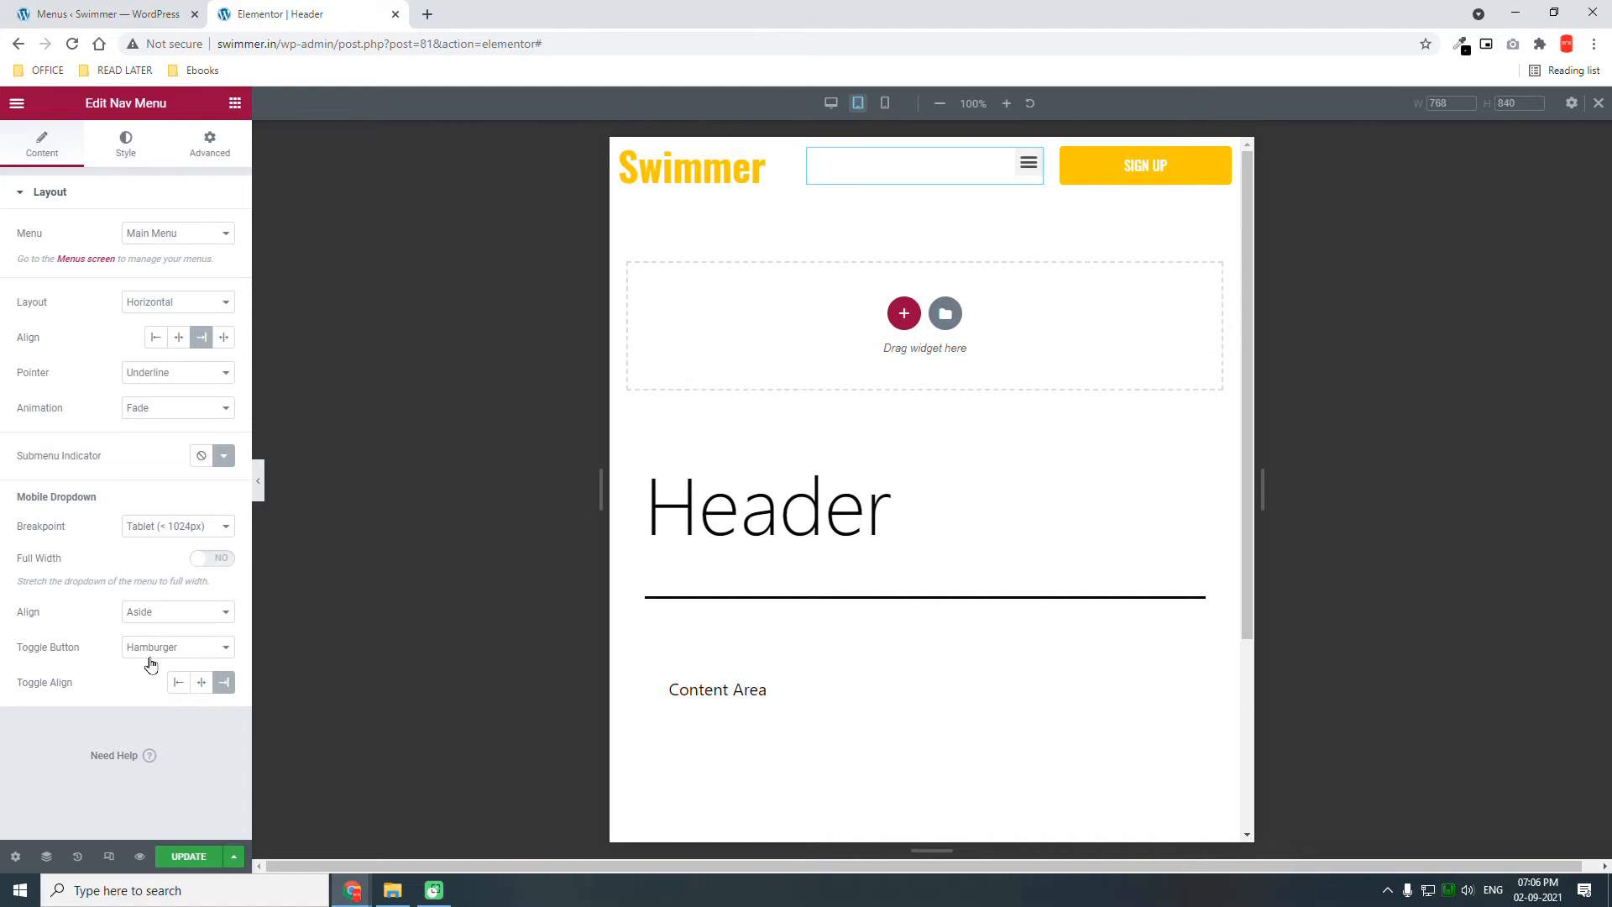
click(126, 144)
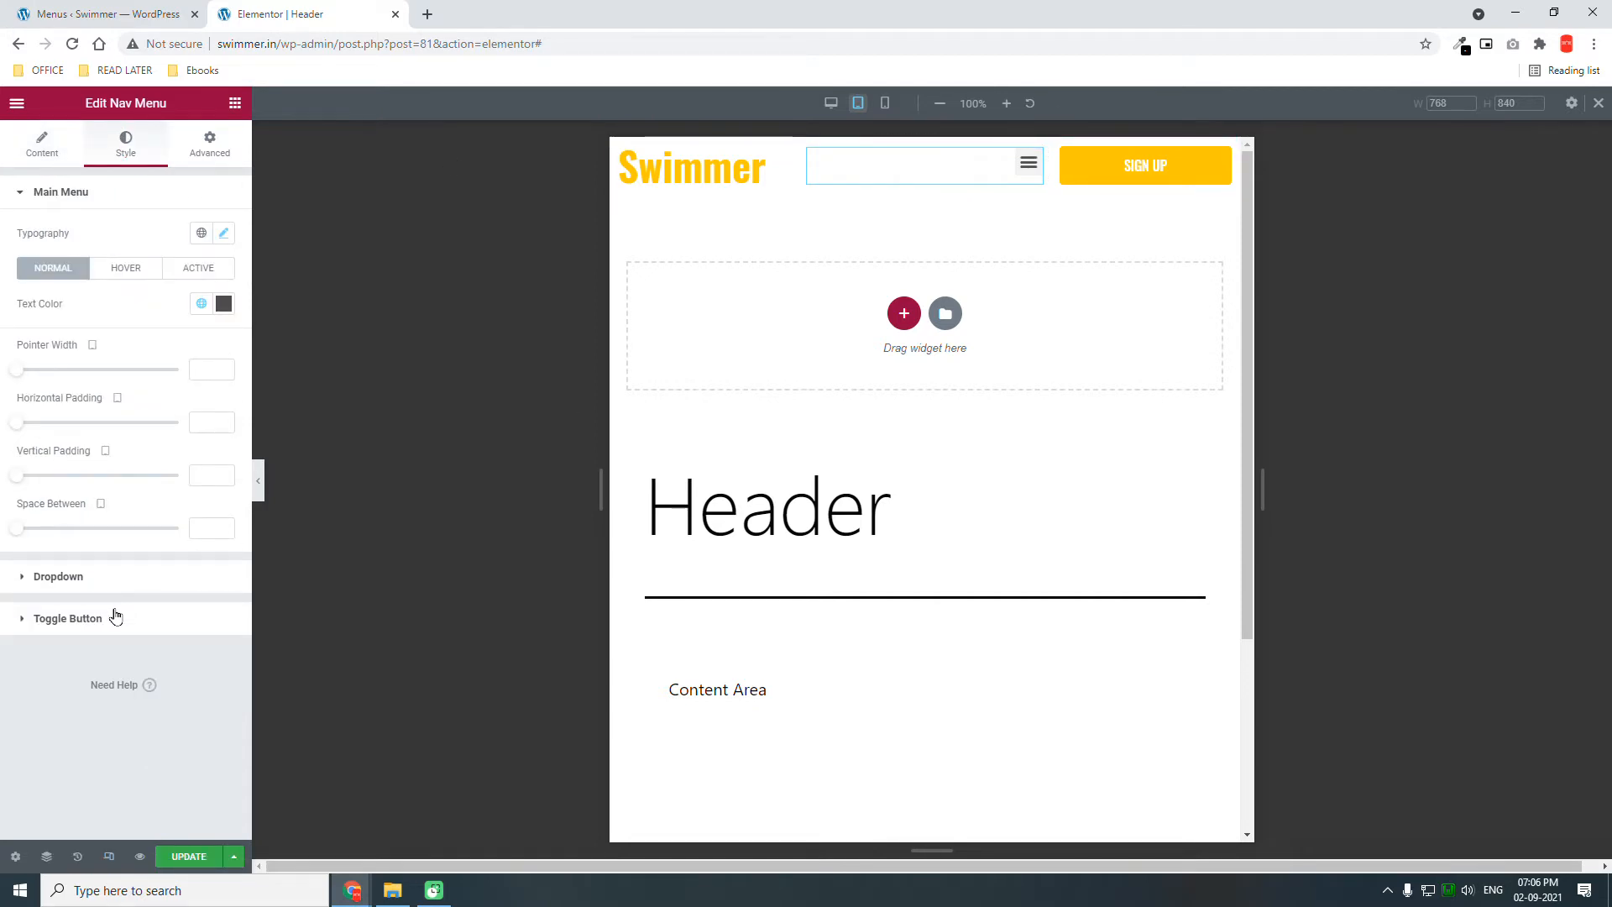
click(110, 619)
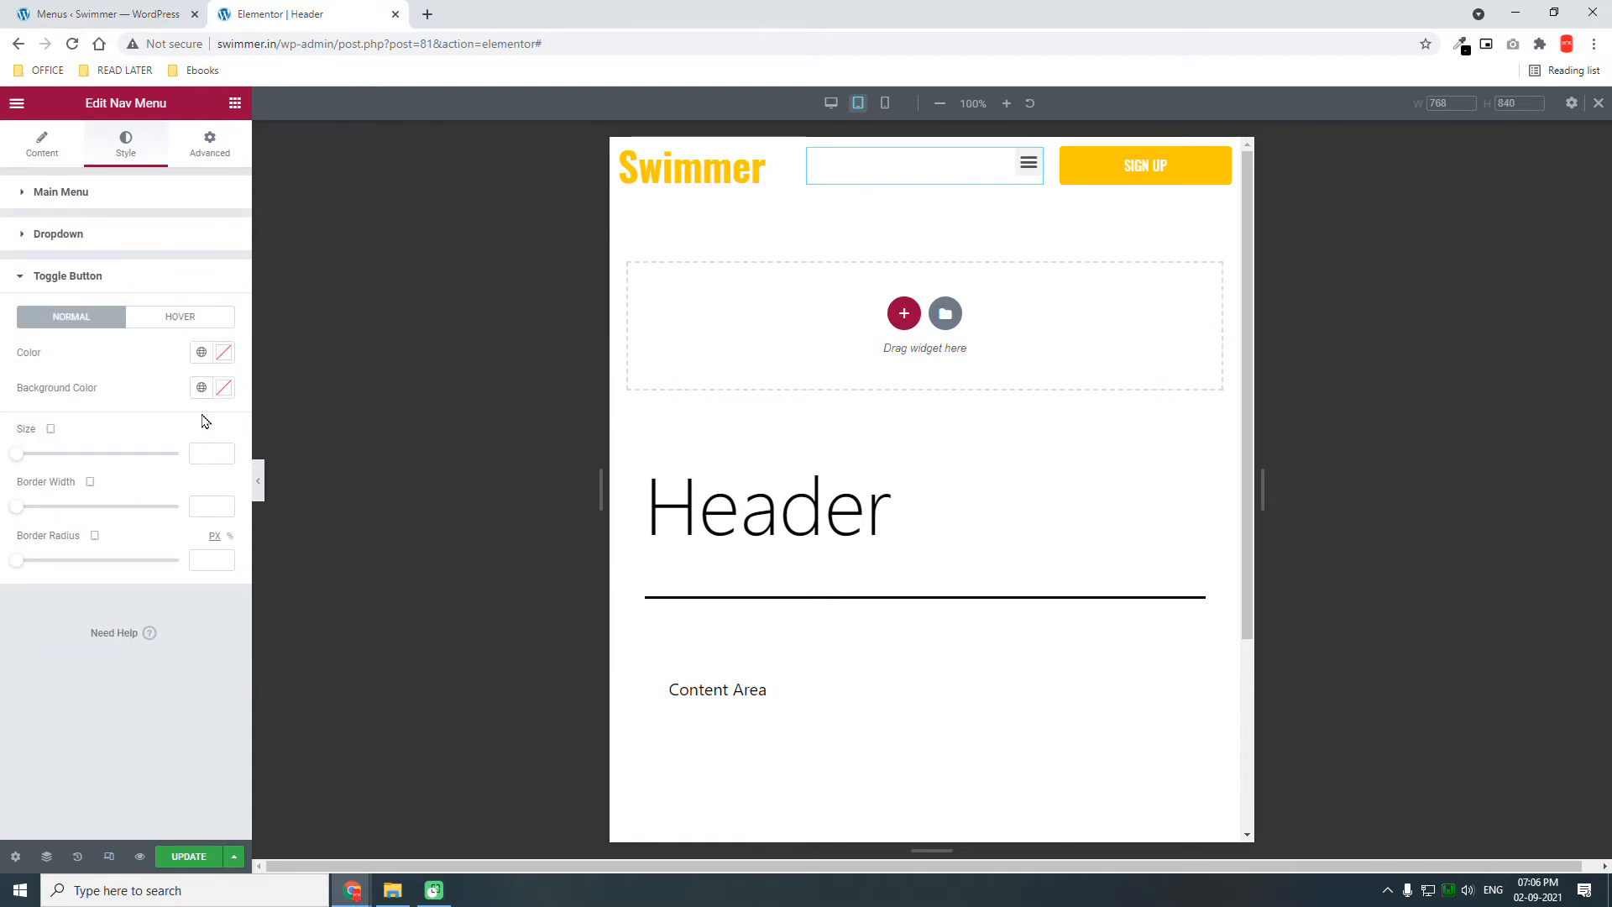
click(65, 137)
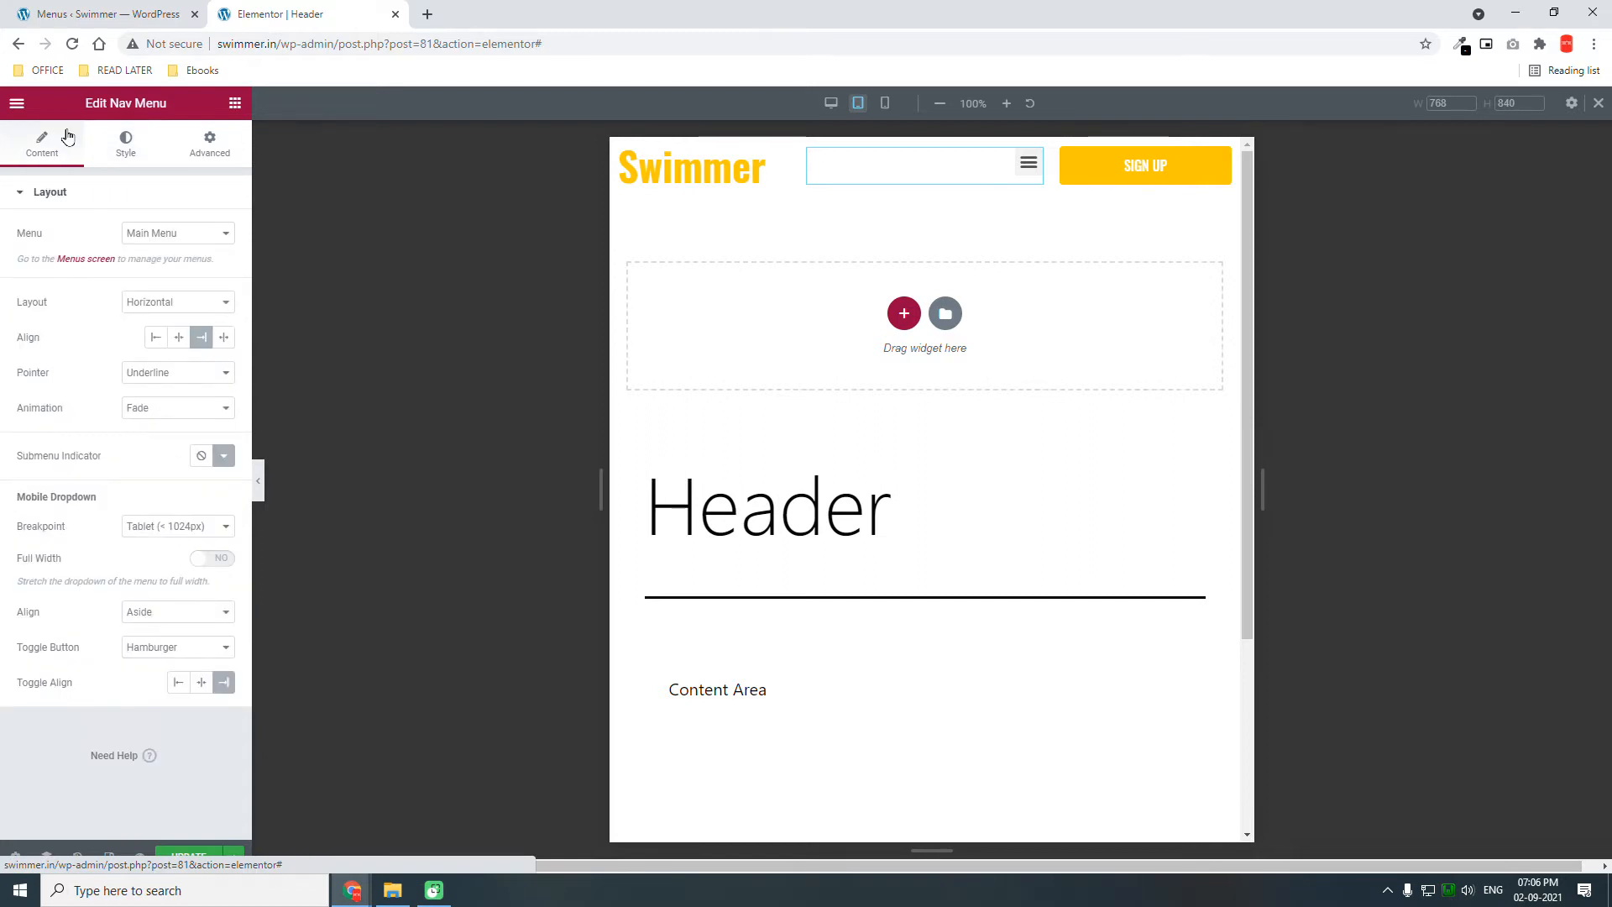
click(178, 648)
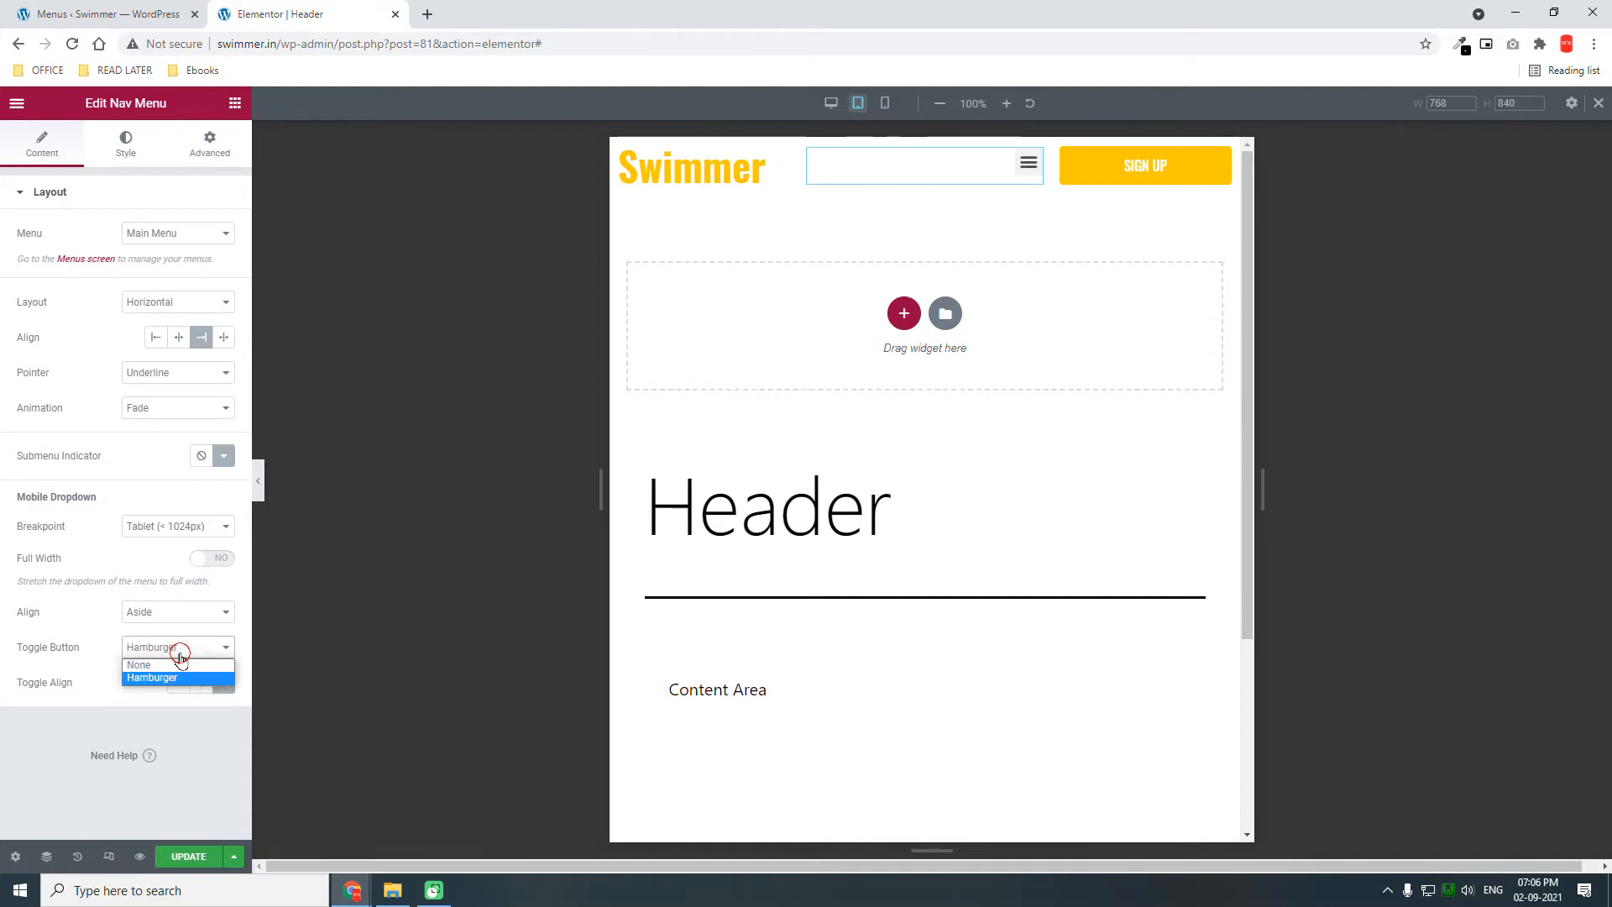
click(180, 654)
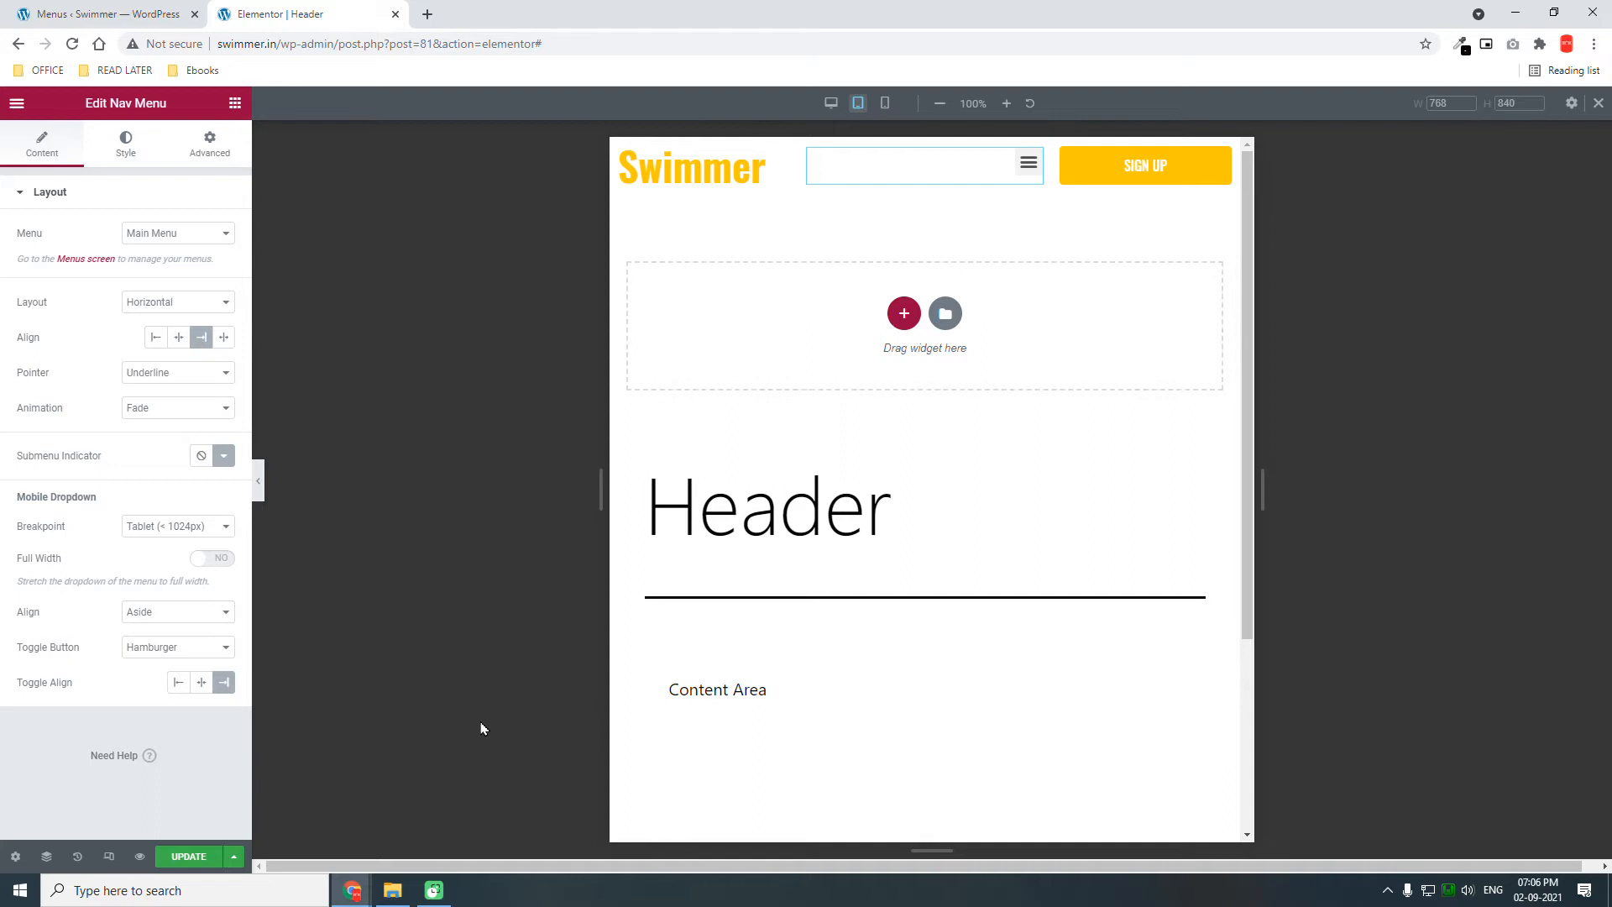
Update the header template and exit the editor to the WordPress dashboard
click(188, 856)
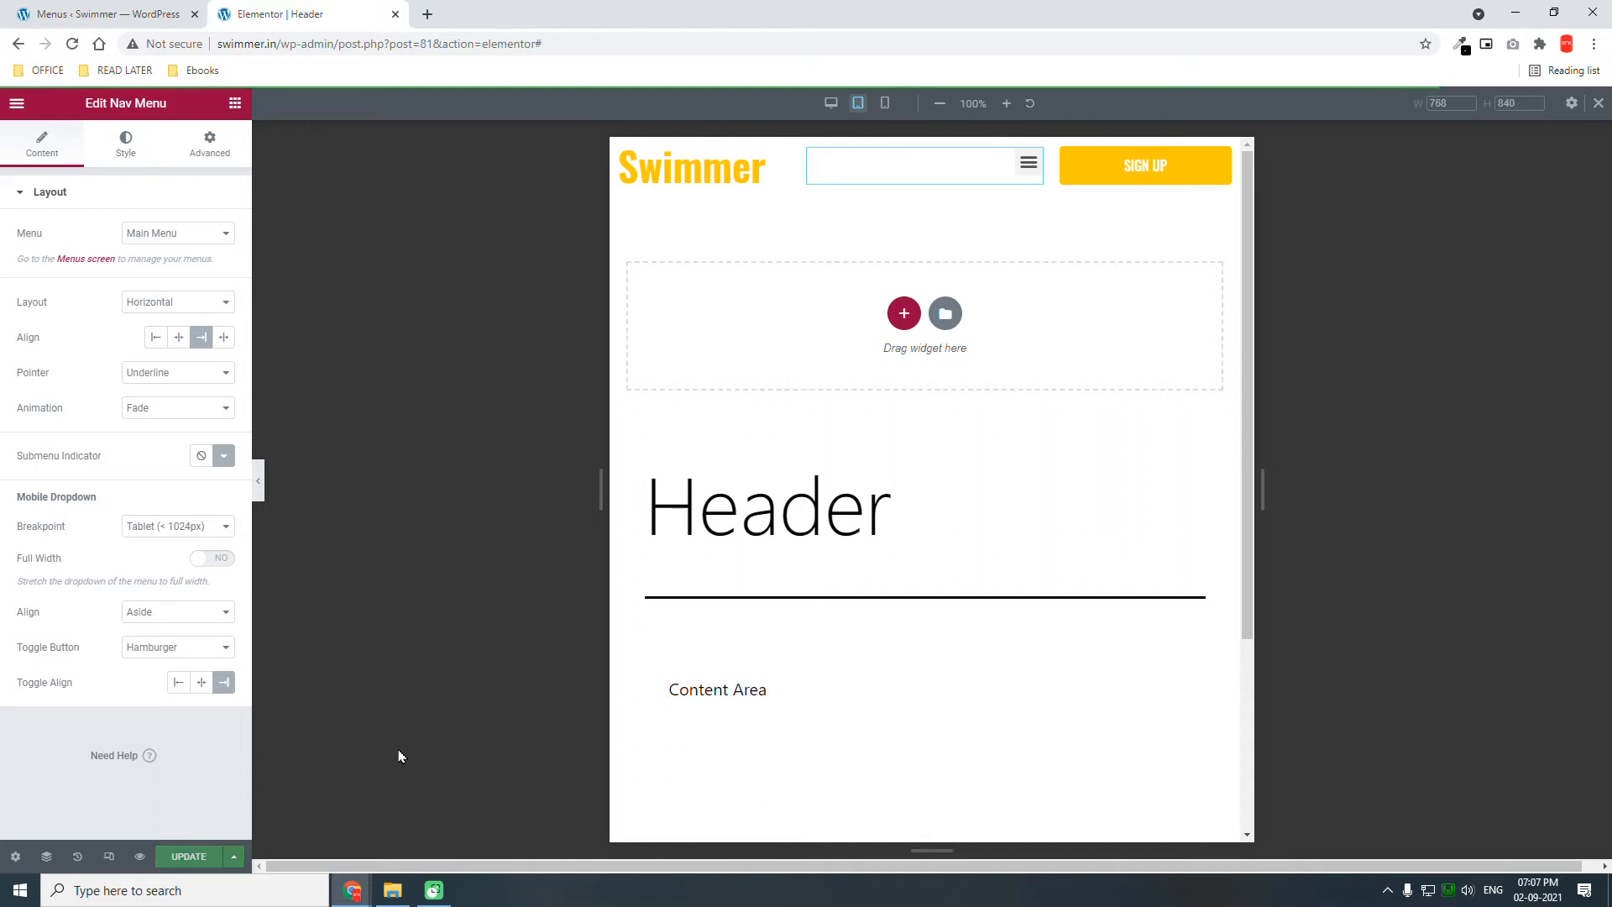
click(19, 106)
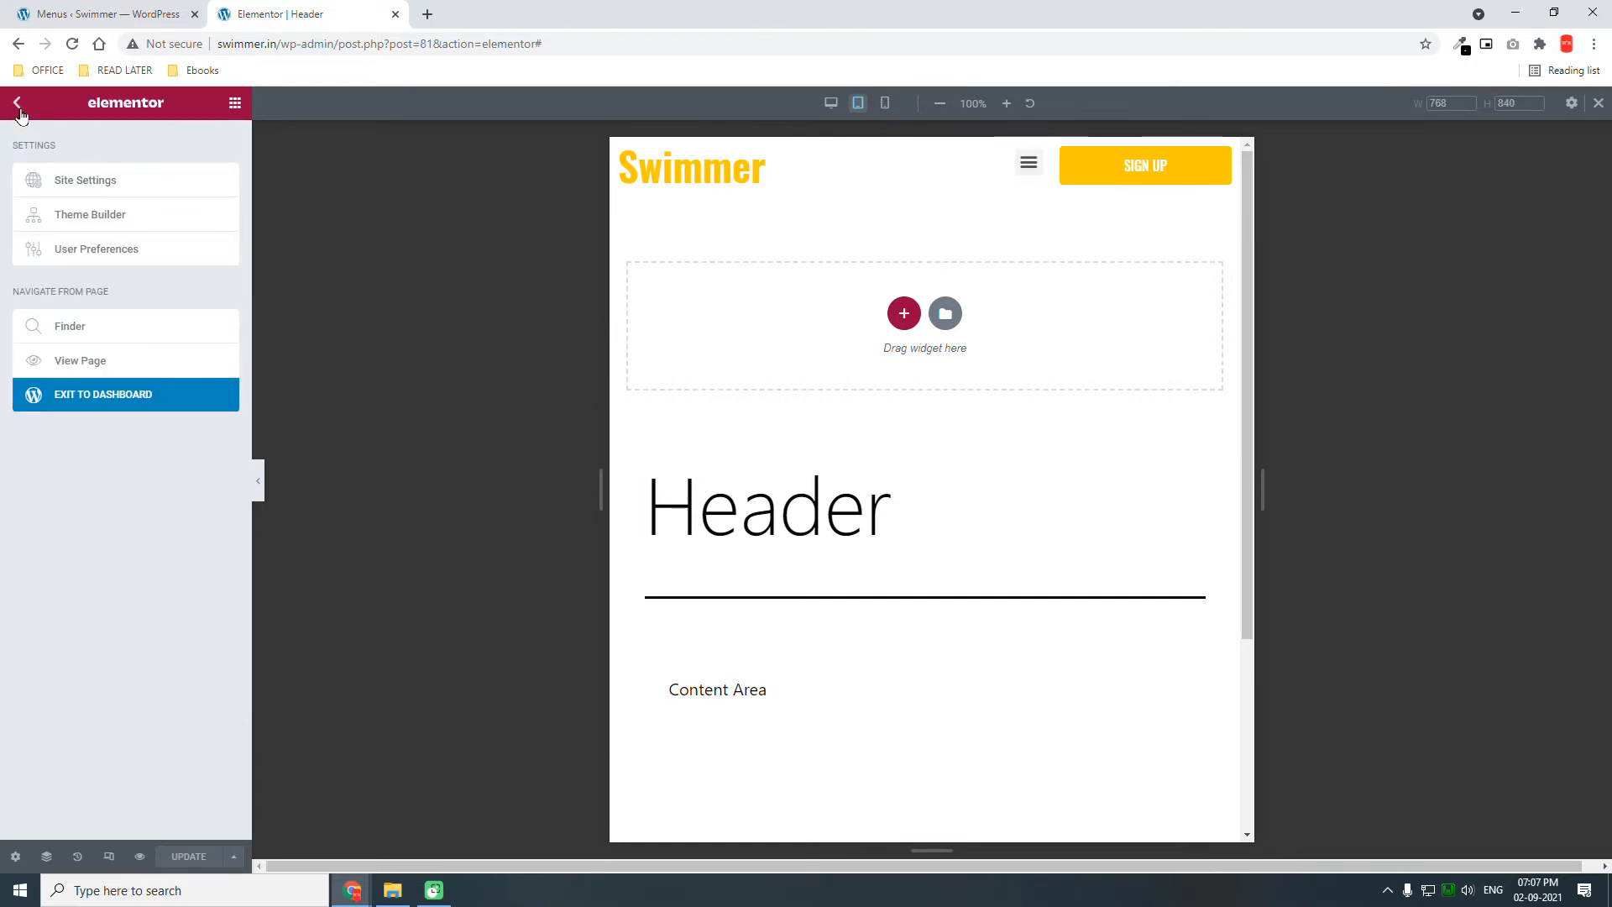
click(124, 398)
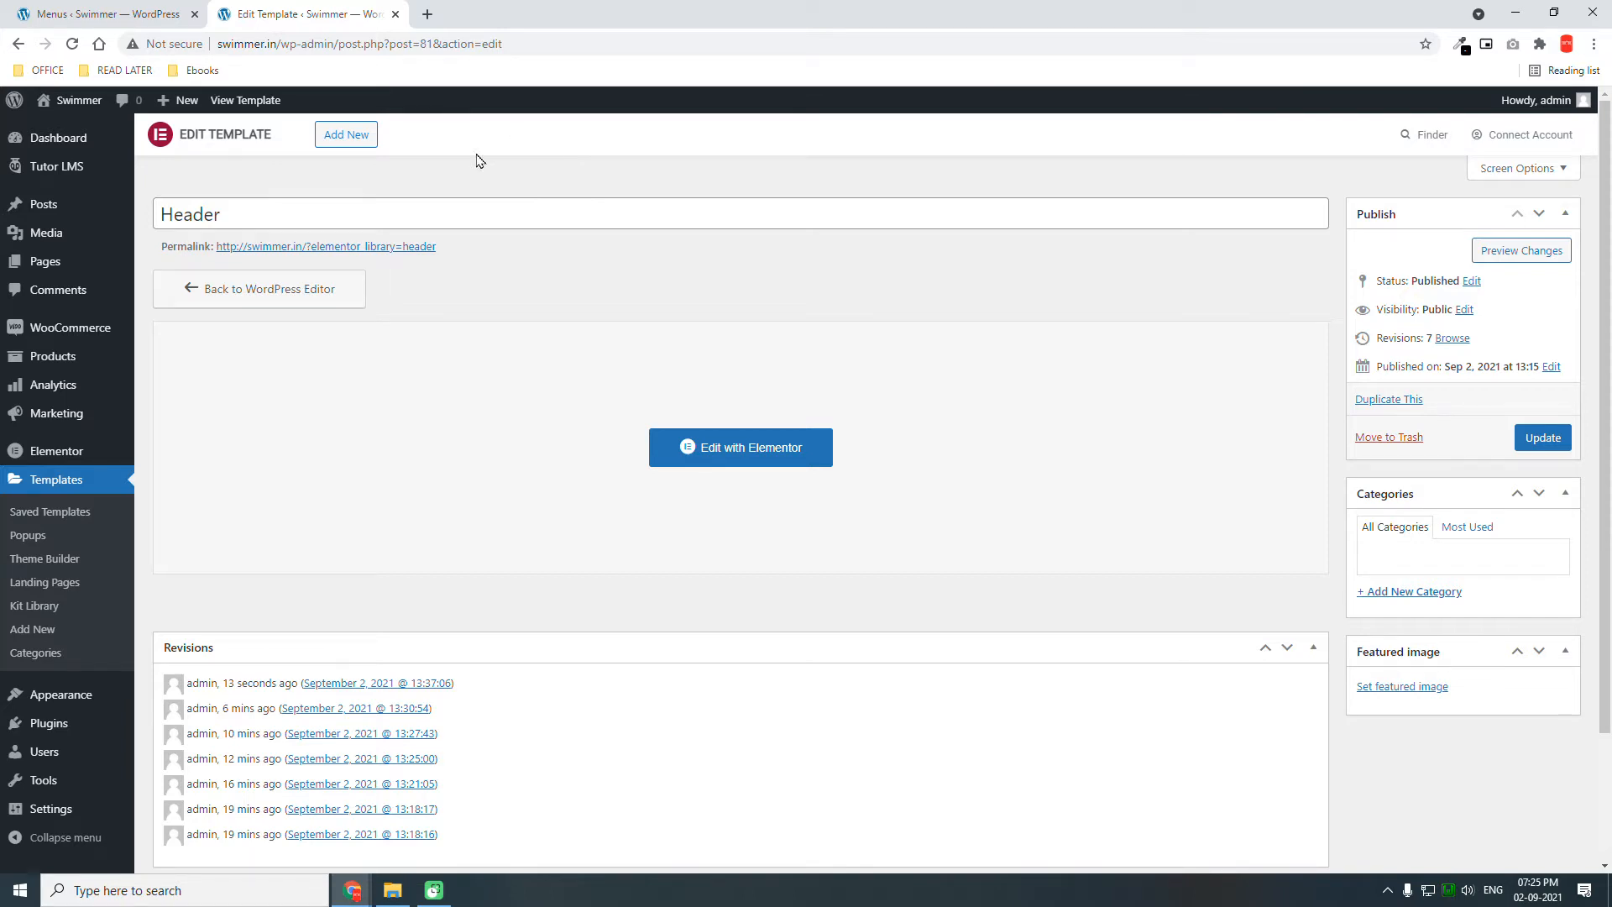
scroll(561, 341, down, 2)
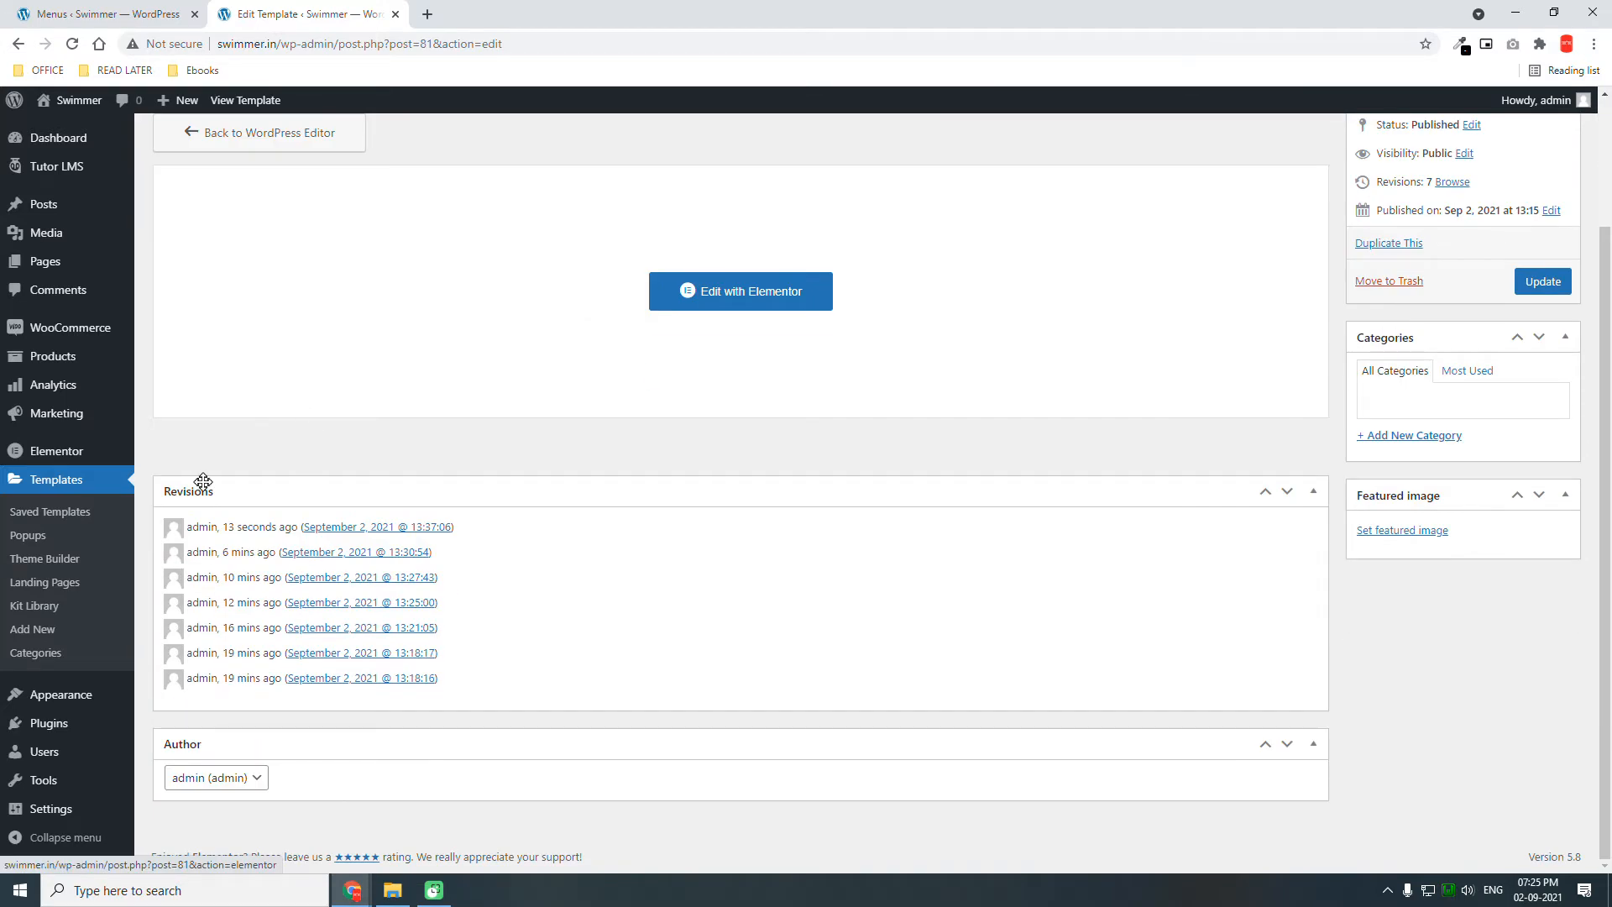
scroll(393, 400, up, 2)
click(358, 138)
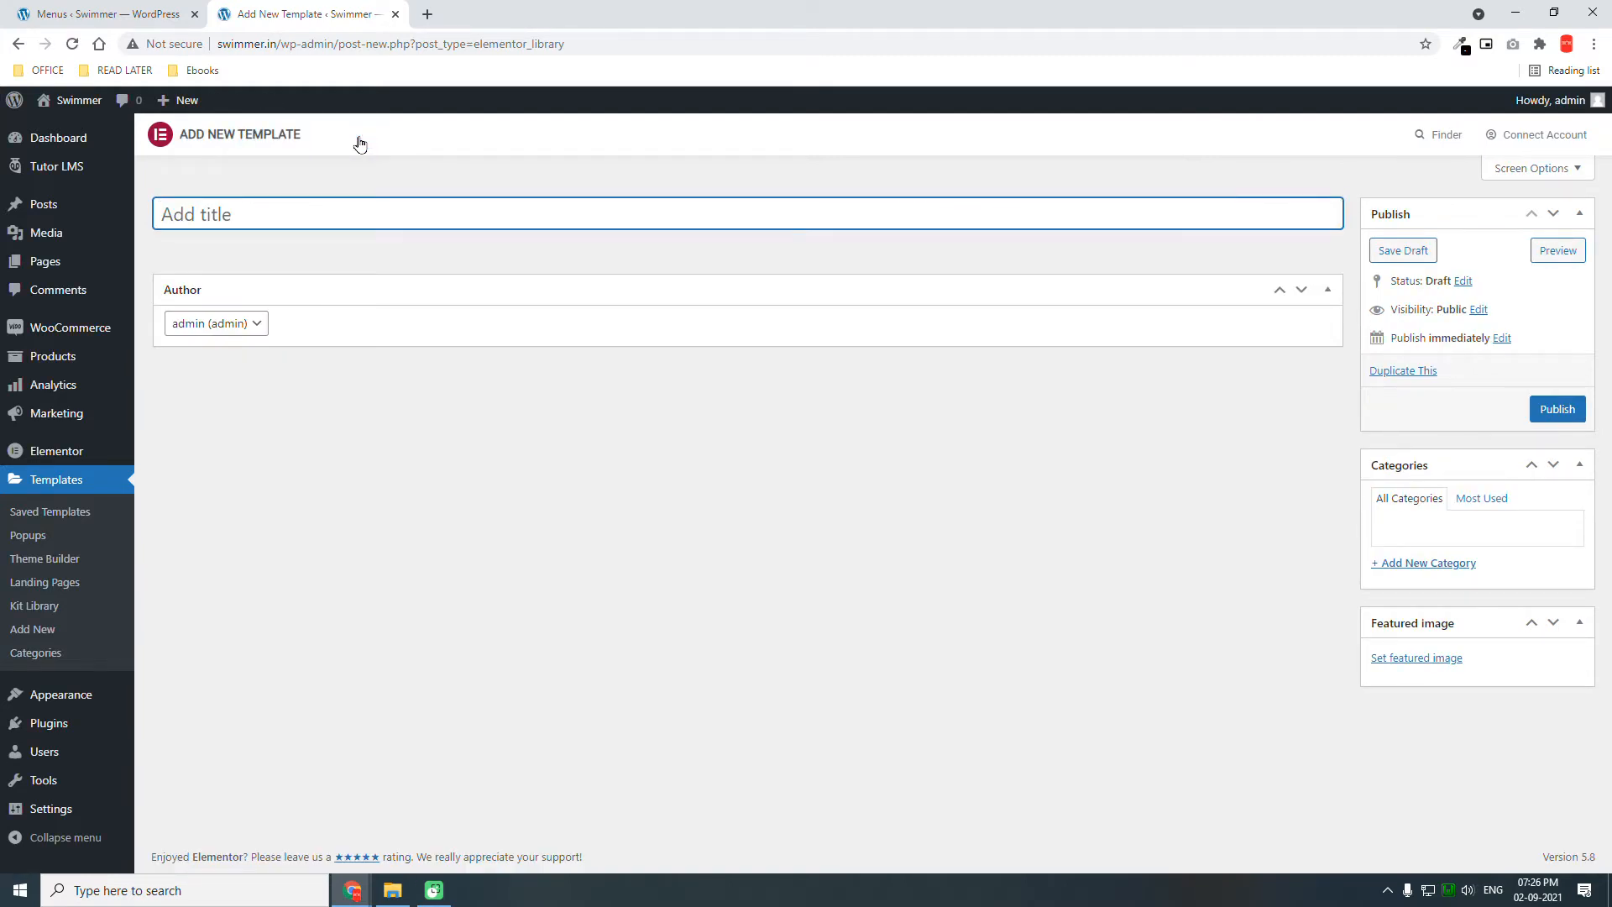
click(399, 220)
text(FOOT)
key(BackSpace)
key(BackSpace)
key(BackSpace)
key(BackSpace)
text(Footer)
Leave the unsaved new template and open the Theme Builder template list
click(68, 558)
click(887, 143)
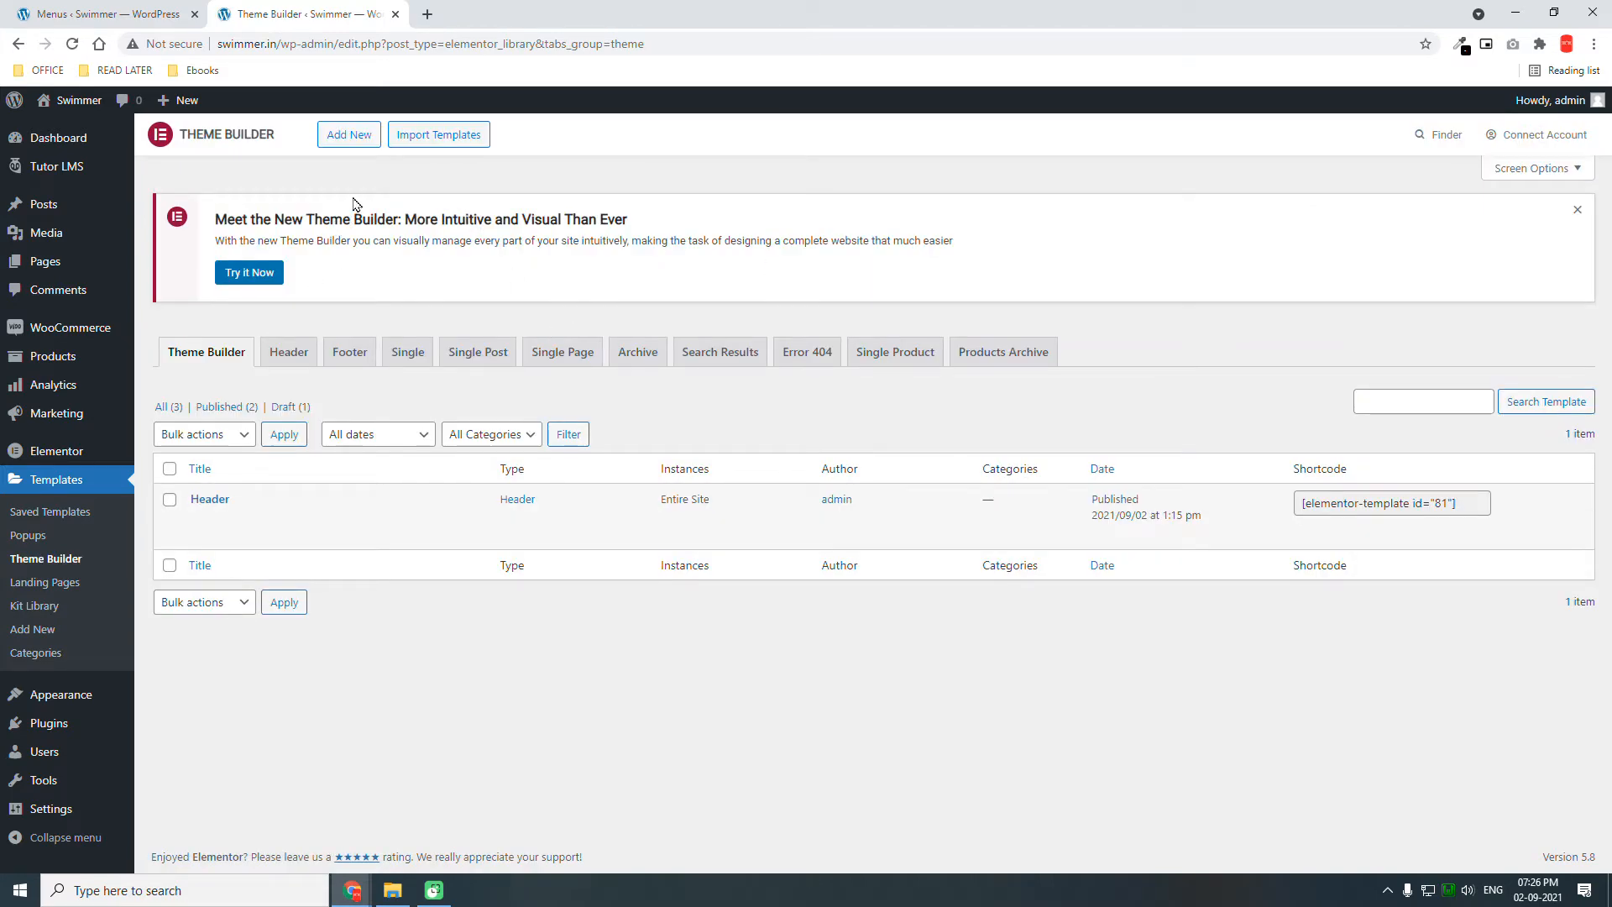
Create a Footer-type template named Footer and dismiss the block library without inserting a block
click(361, 141)
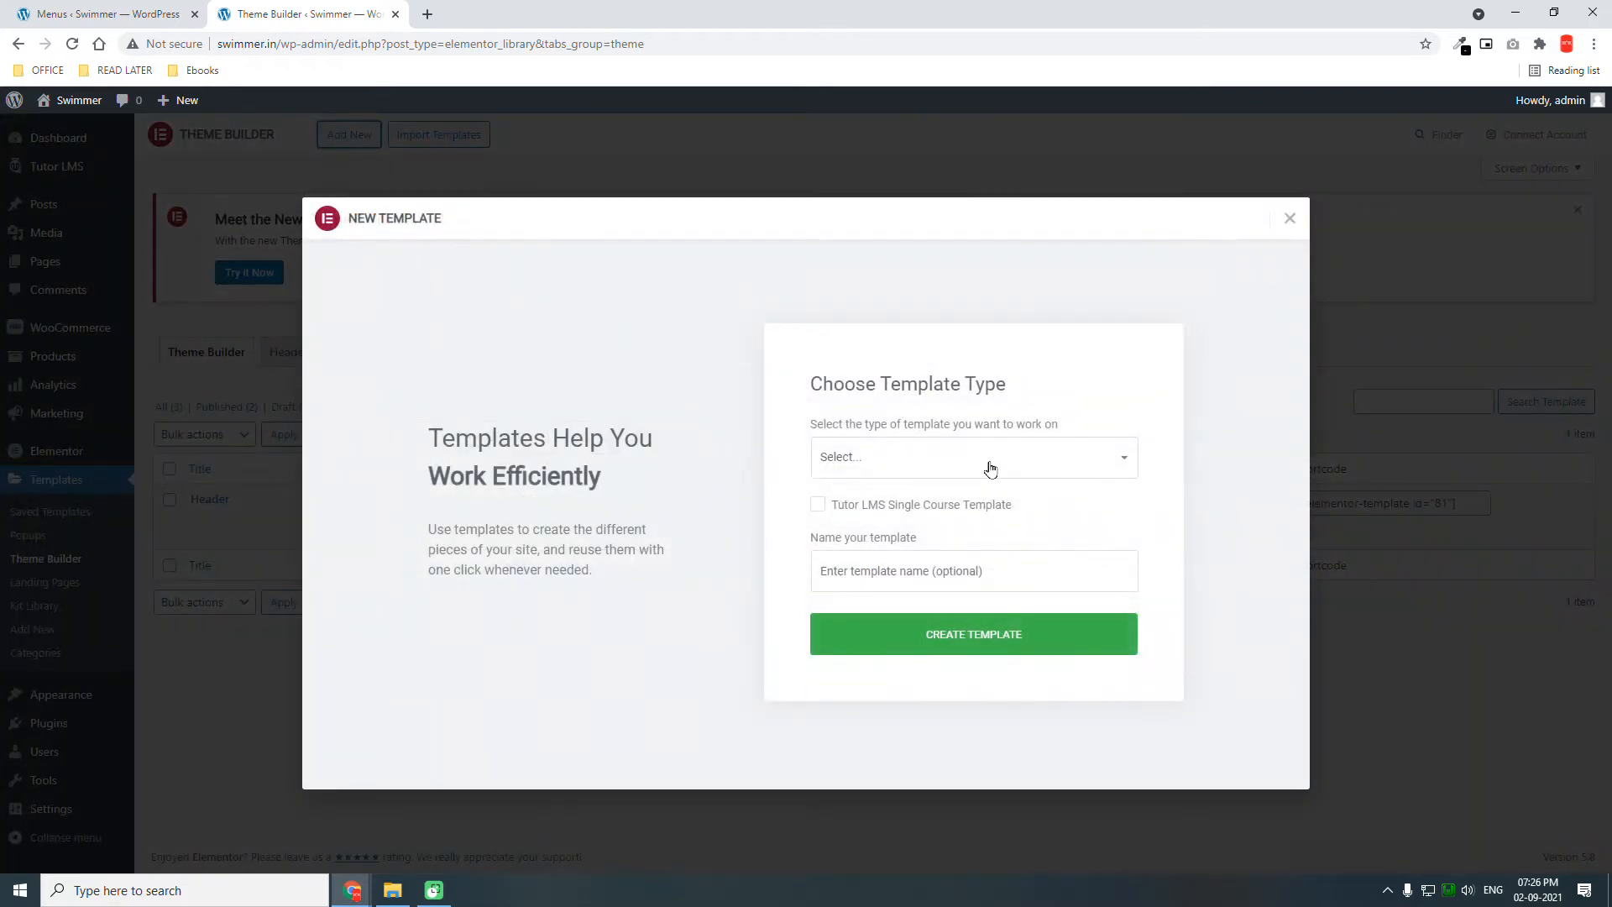
click(991, 463)
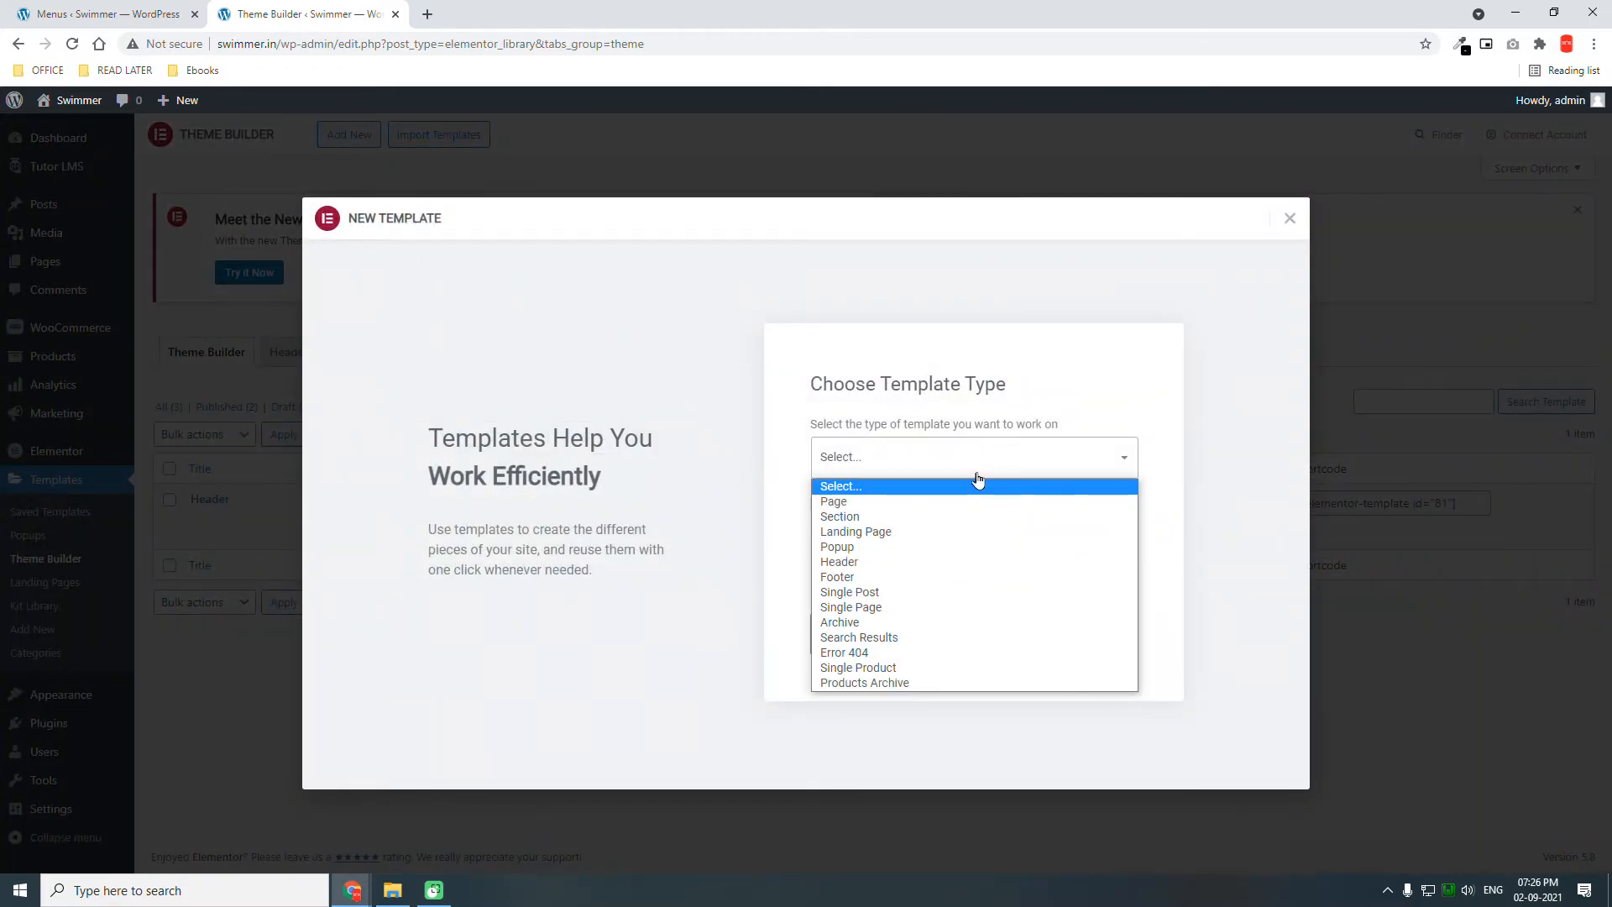
click(942, 579)
click(880, 565)
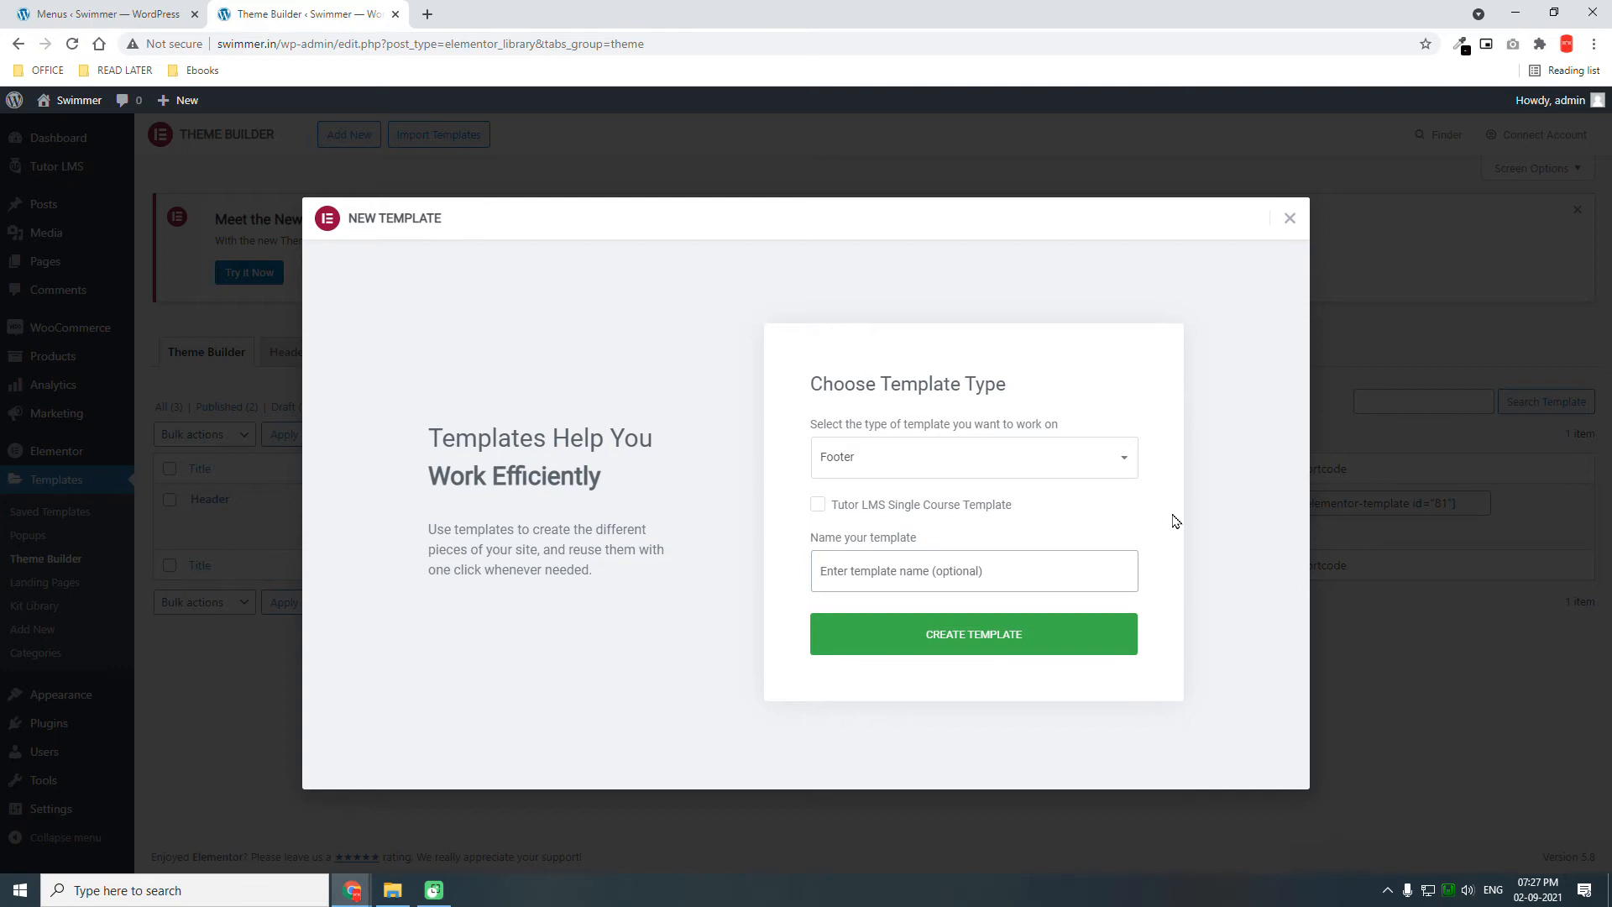
text(Footer)
click(1056, 631)
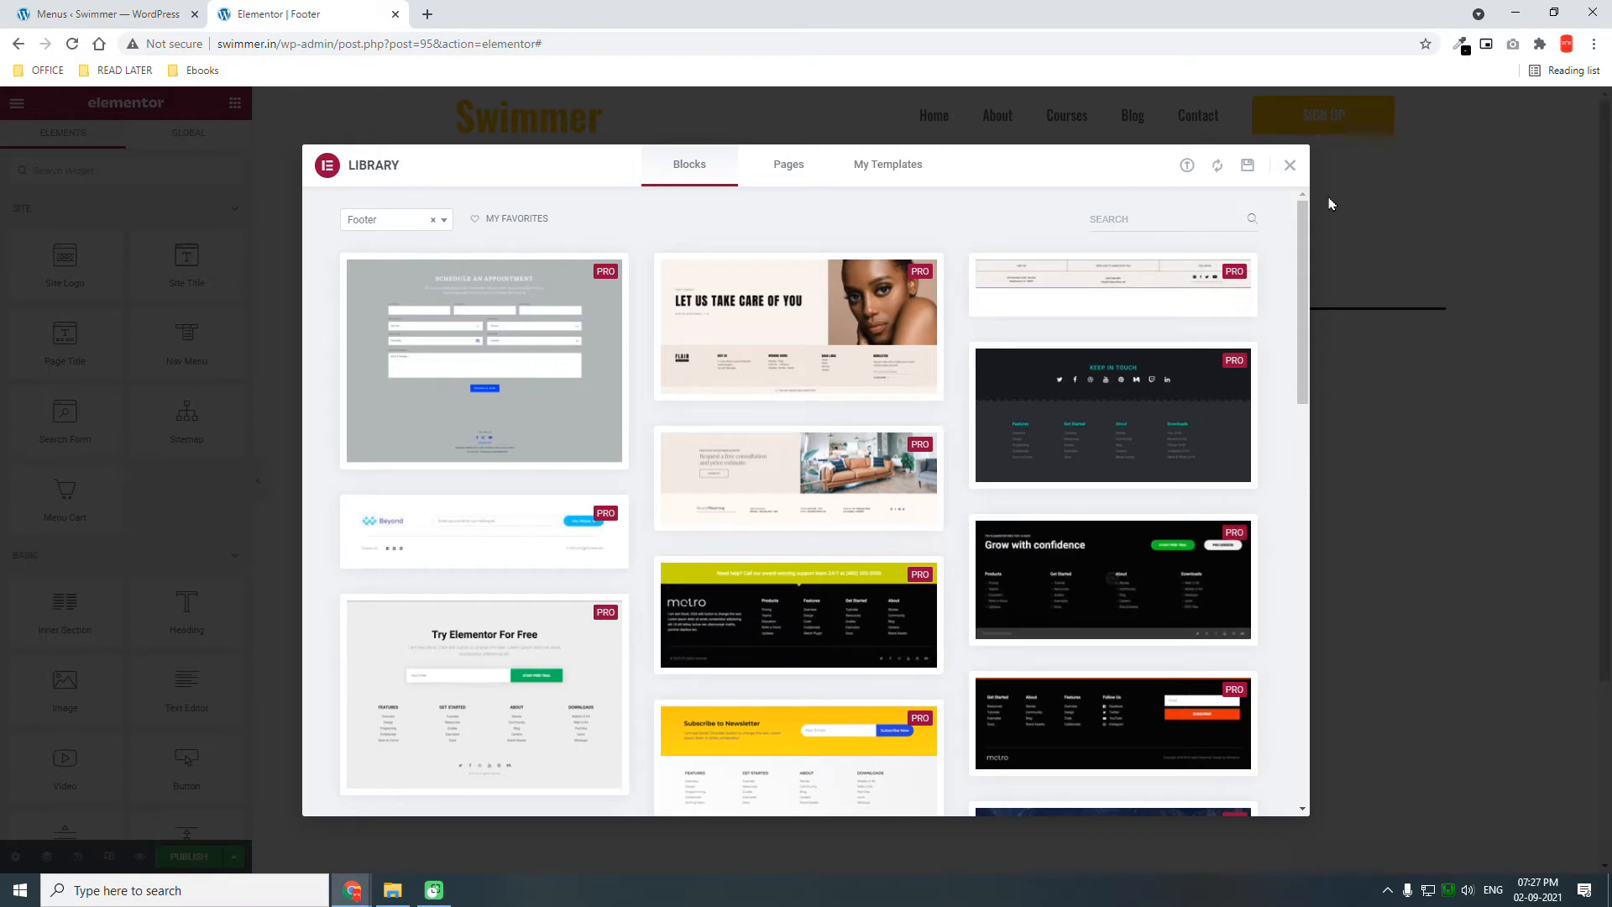
click(1291, 169)
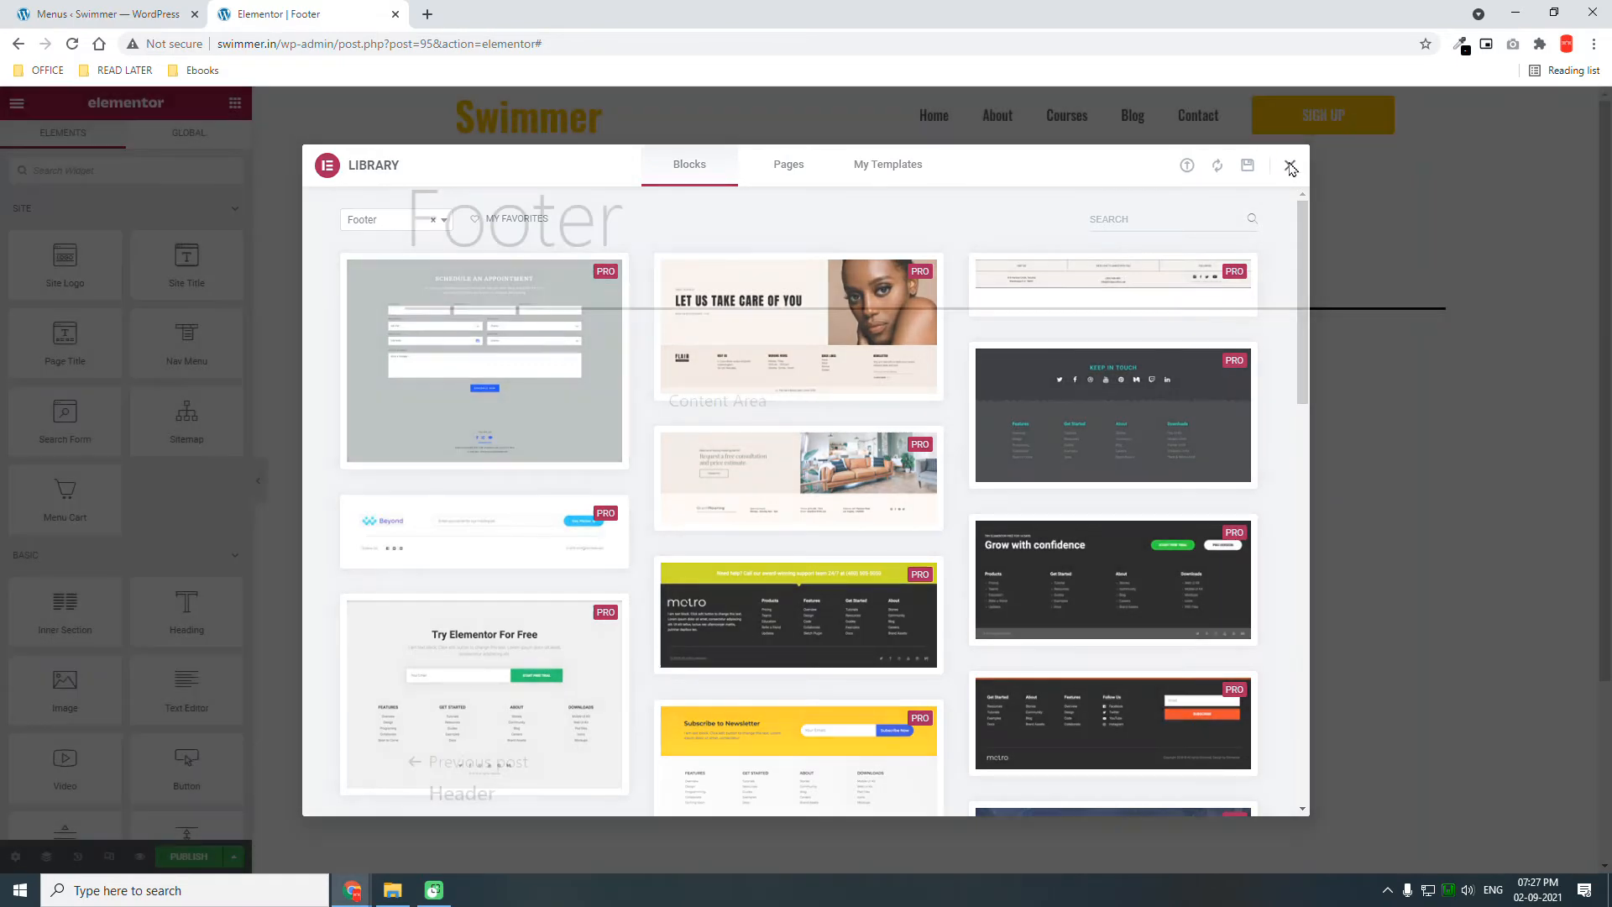
Open the structure choices for a new section in the empty footer area below the content
scroll(1106, 343, down, 2)
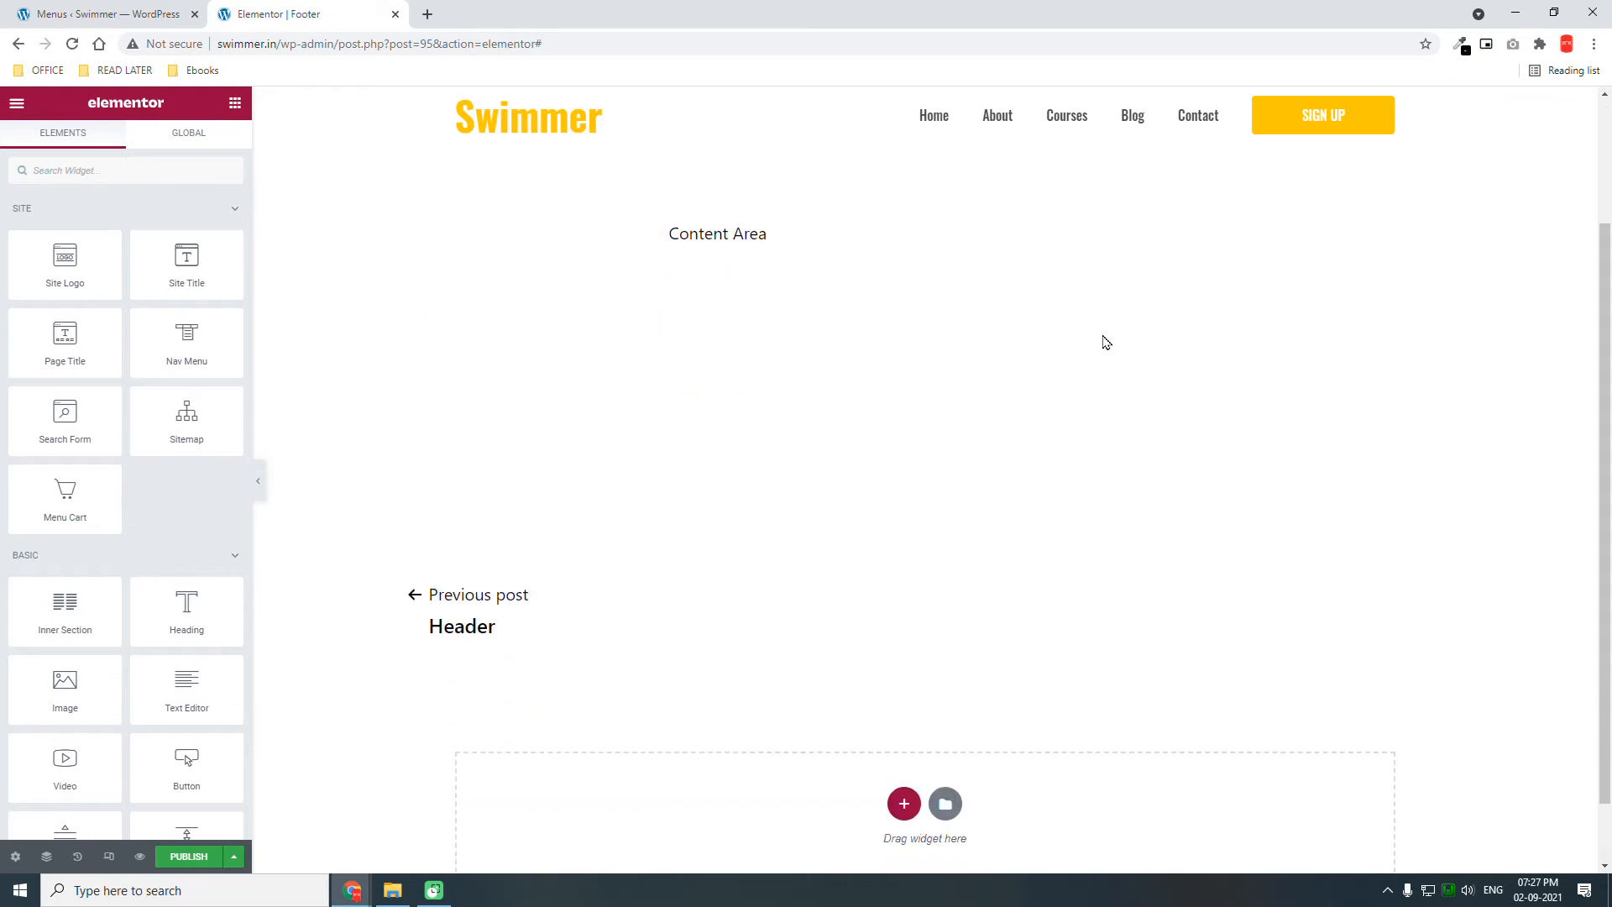
scroll(1106, 343, up, 2)
scroll(1106, 343, down, 3)
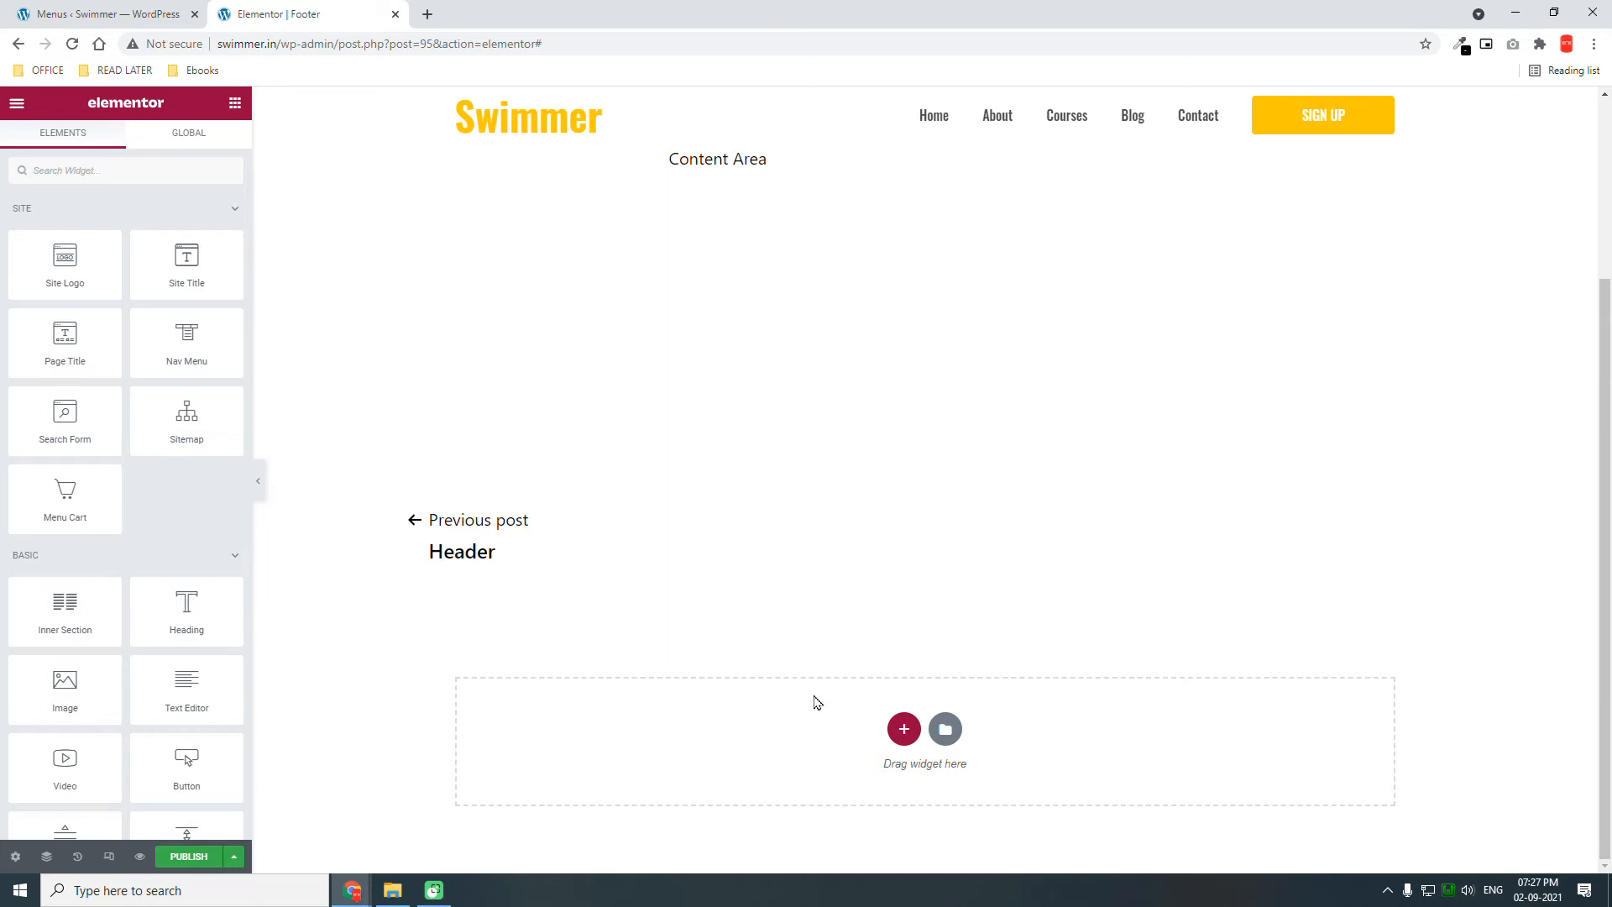
click(901, 726)
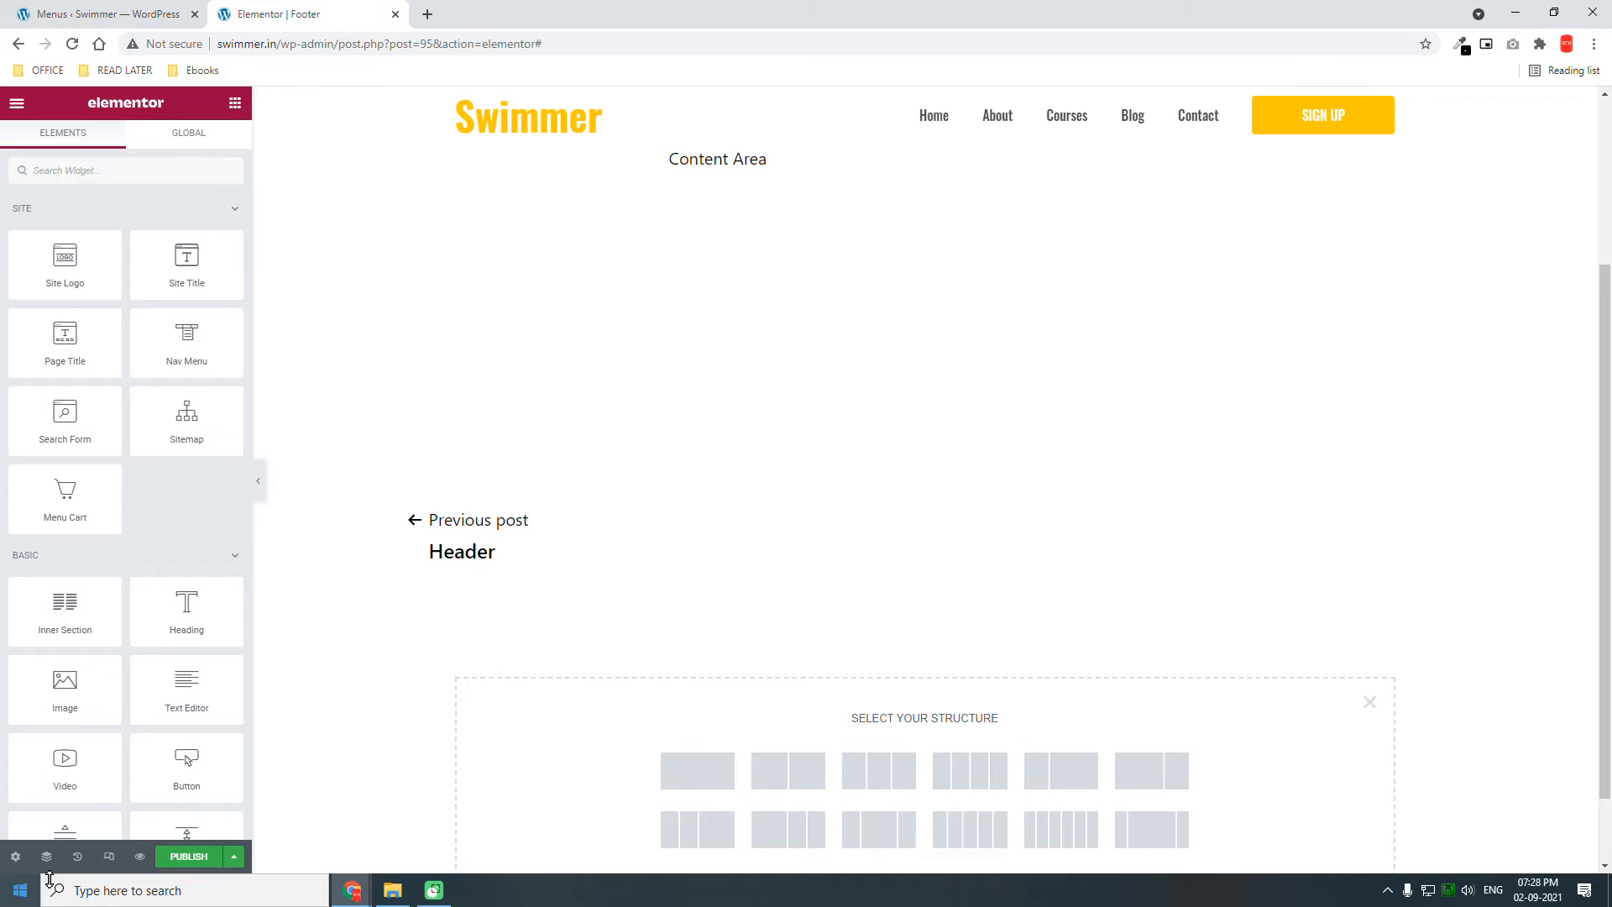
Examine the footer template's general, preview and style settings, including the dynamic content preview options, and return to the widget list
click(15, 856)
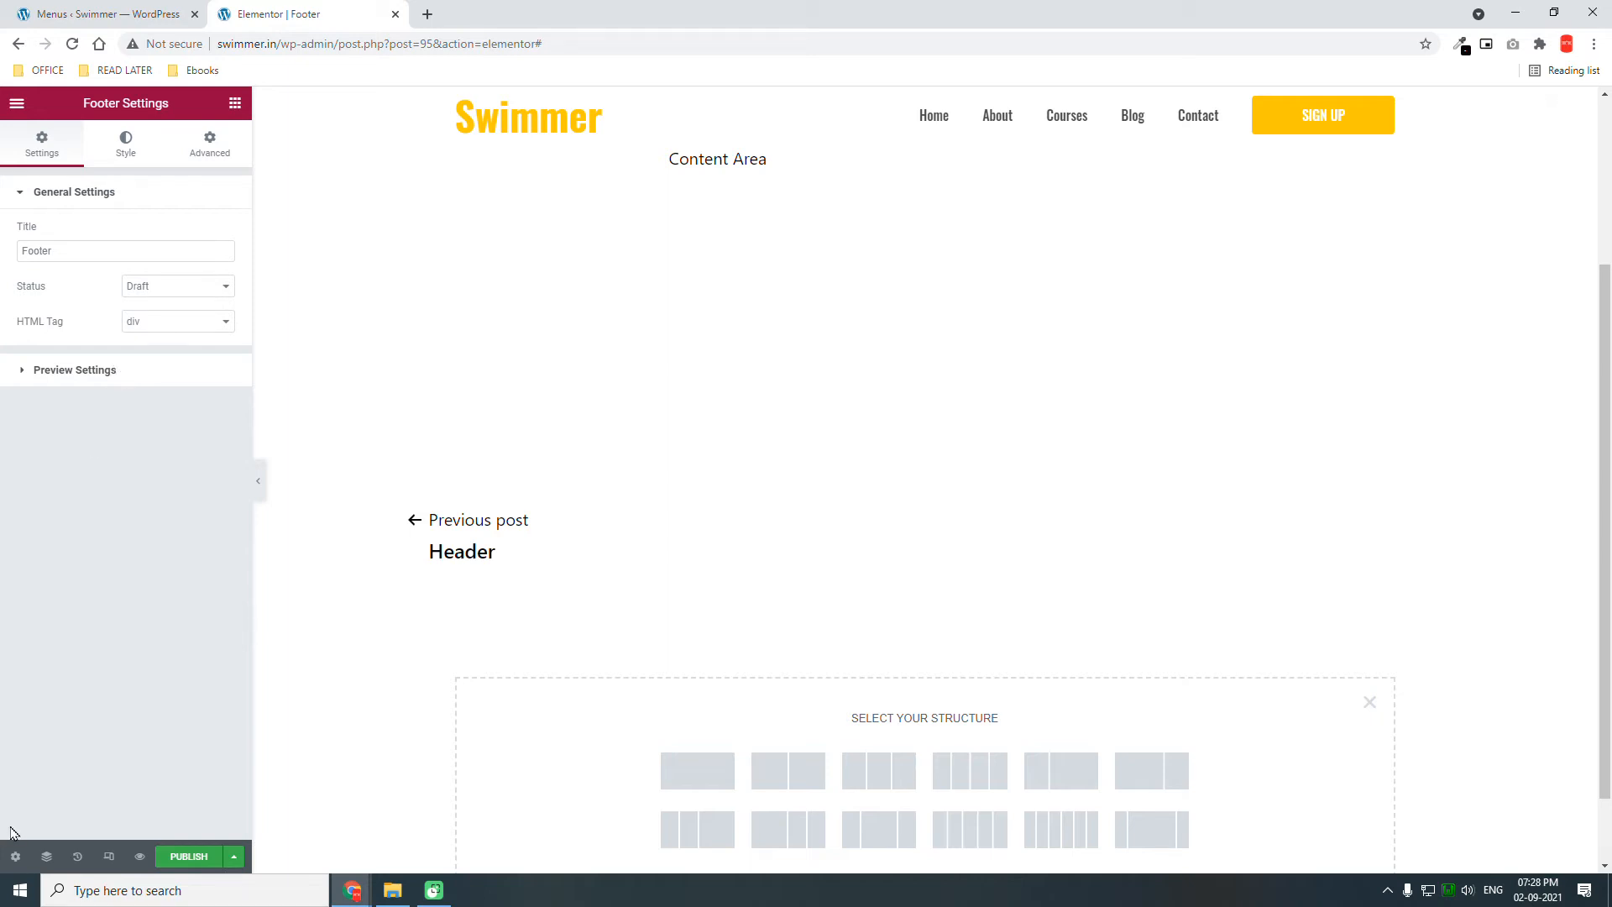
click(120, 377)
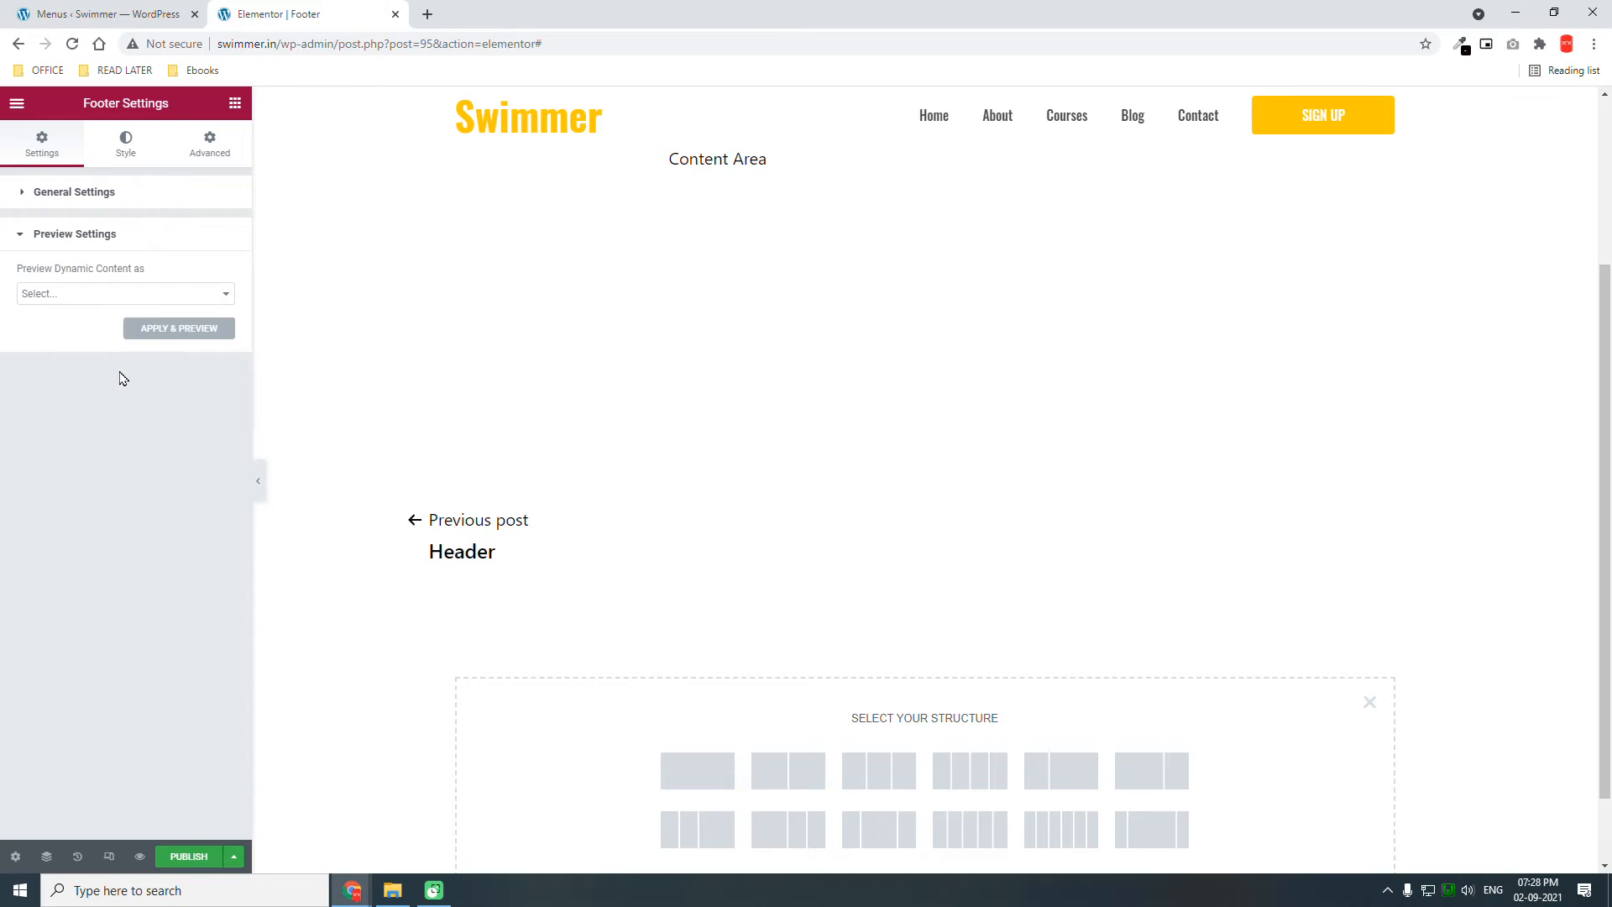
click(137, 291)
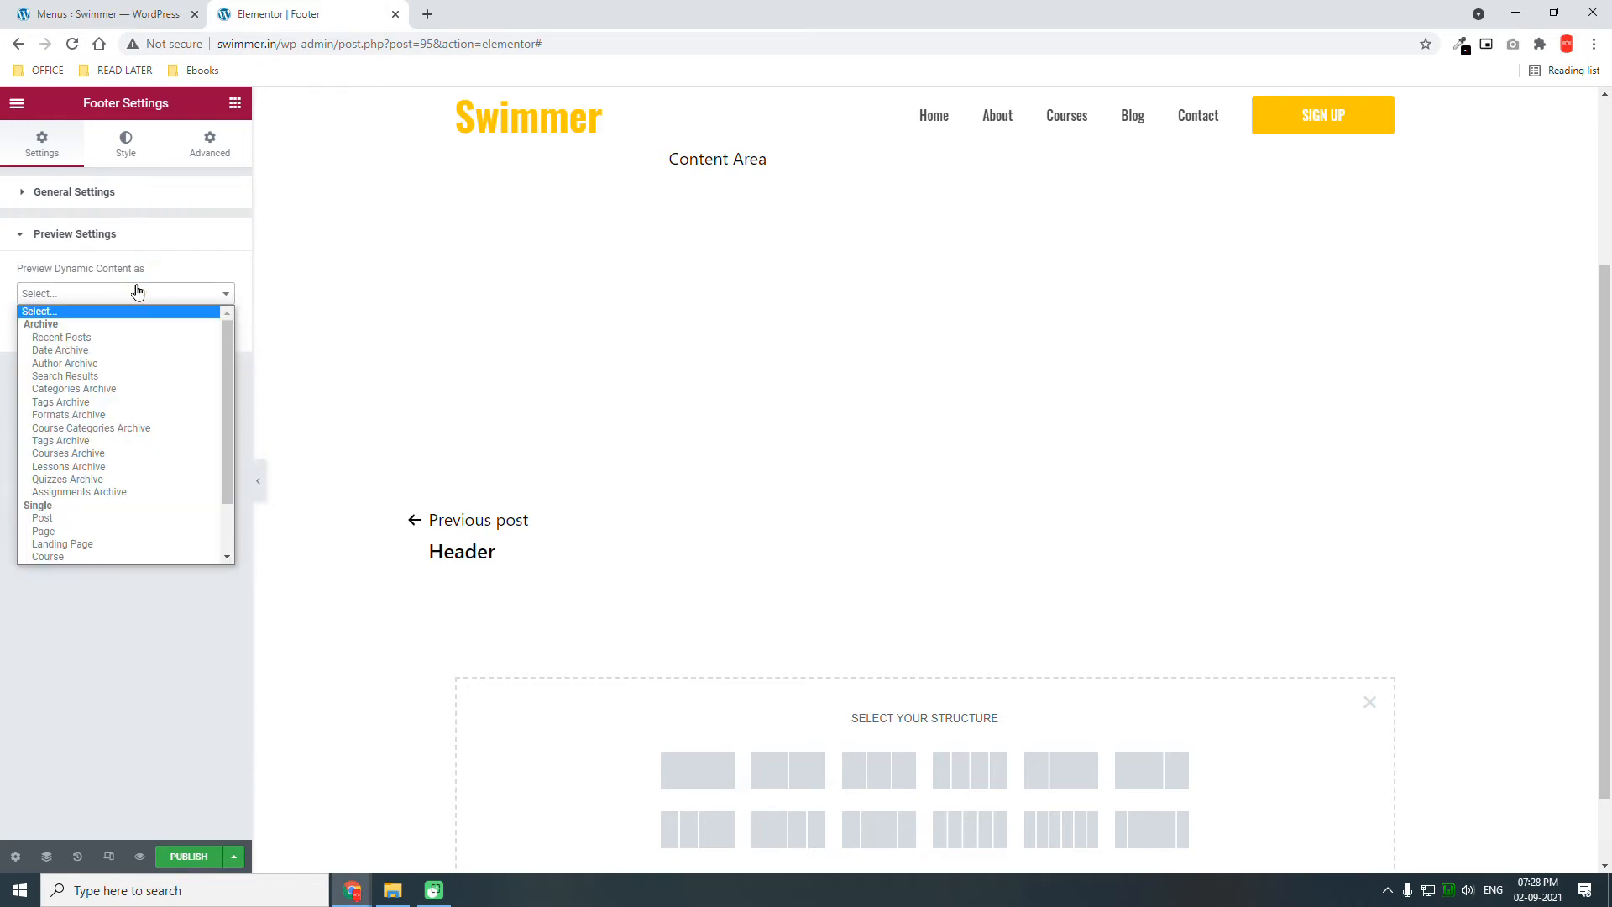
click(137, 292)
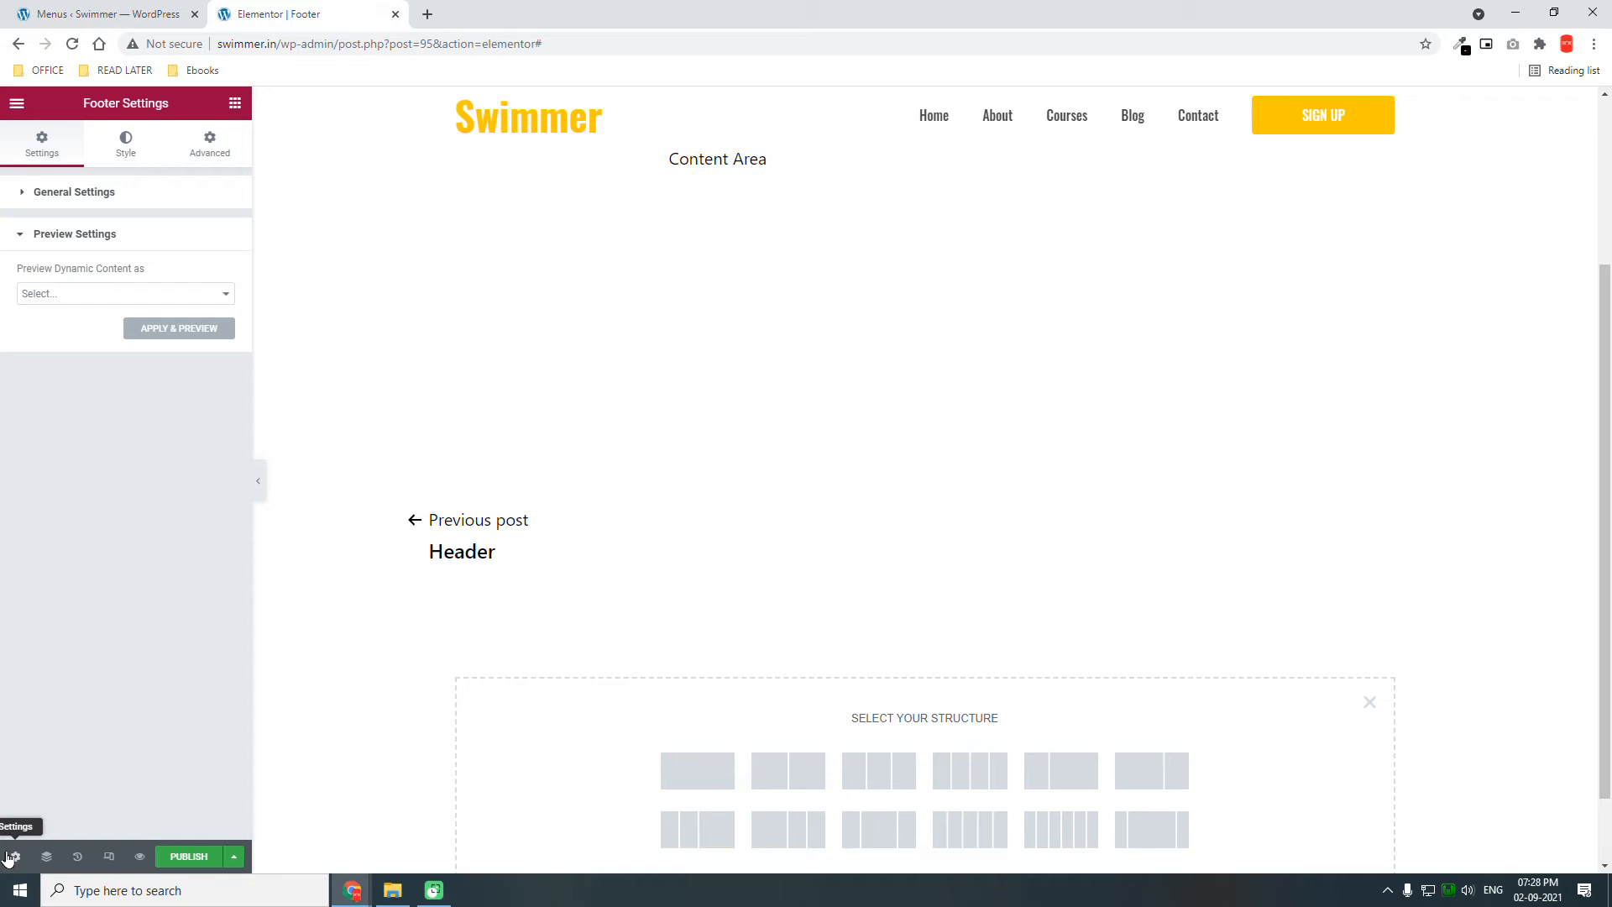
click(133, 149)
click(134, 154)
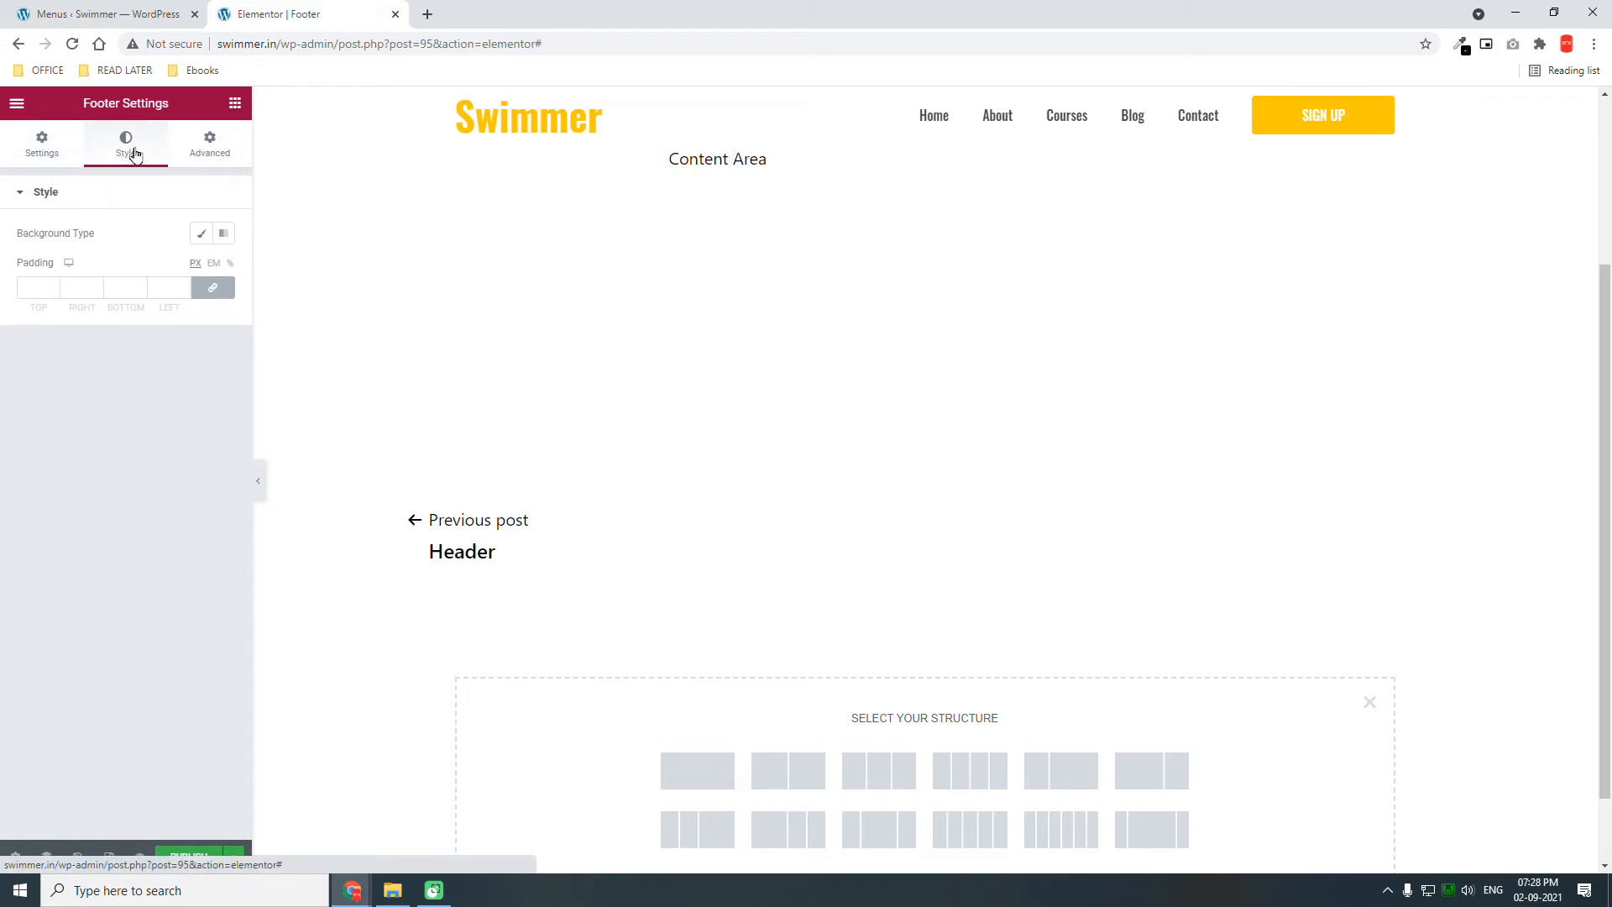
click(236, 102)
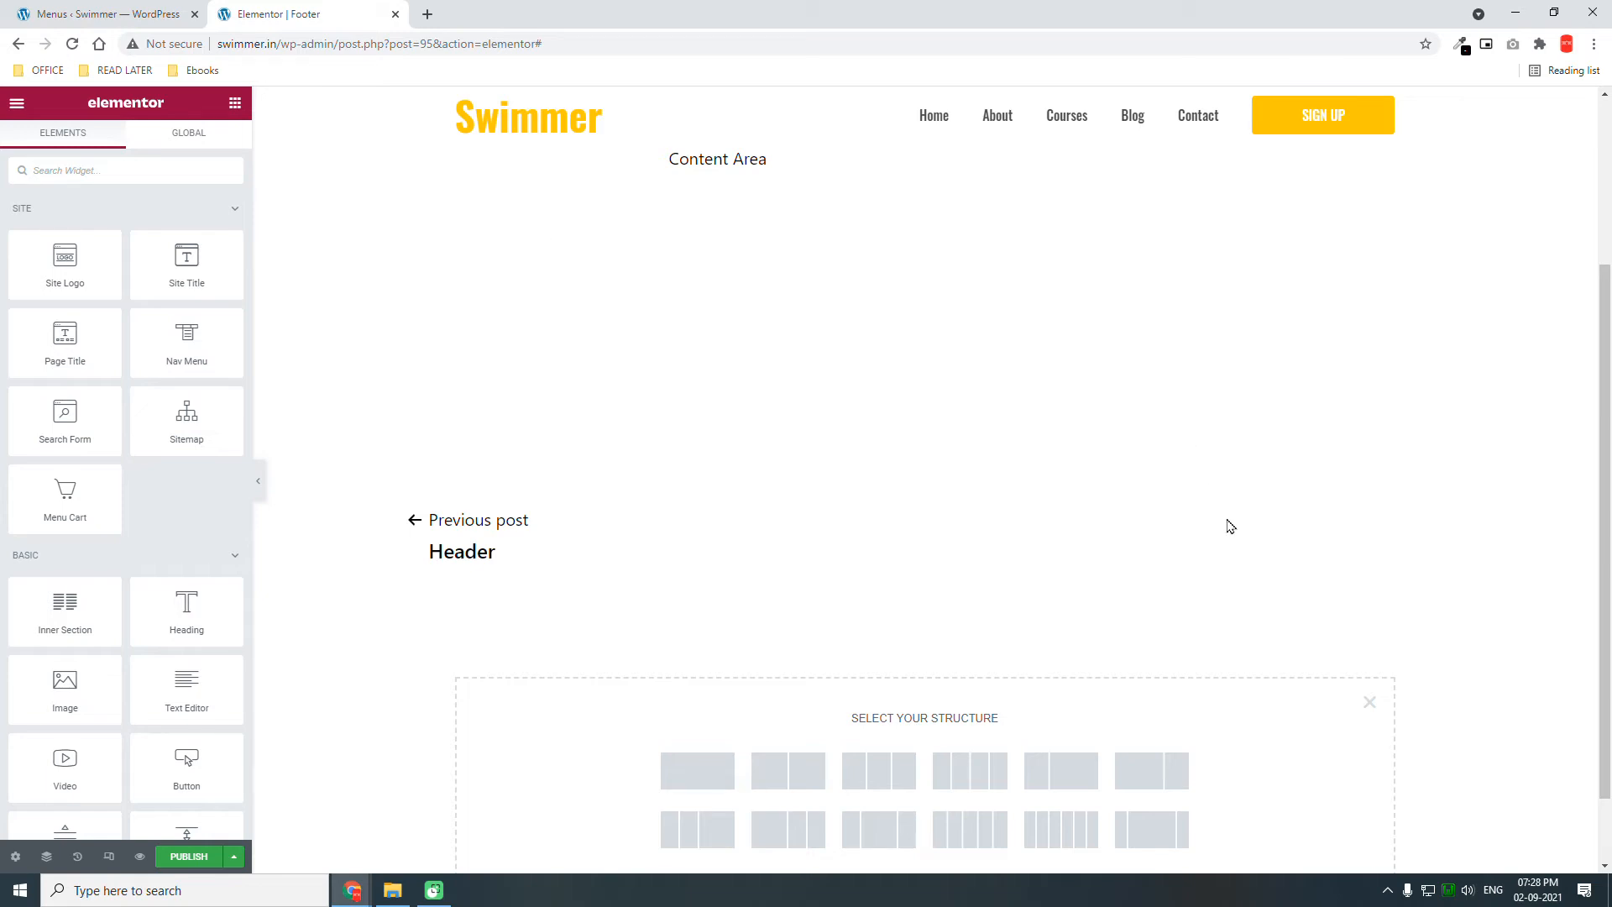
Add a section with two equal columns to the footer and set its top and bottom padding to 150 px
scroll(1301, 588, down, 1)
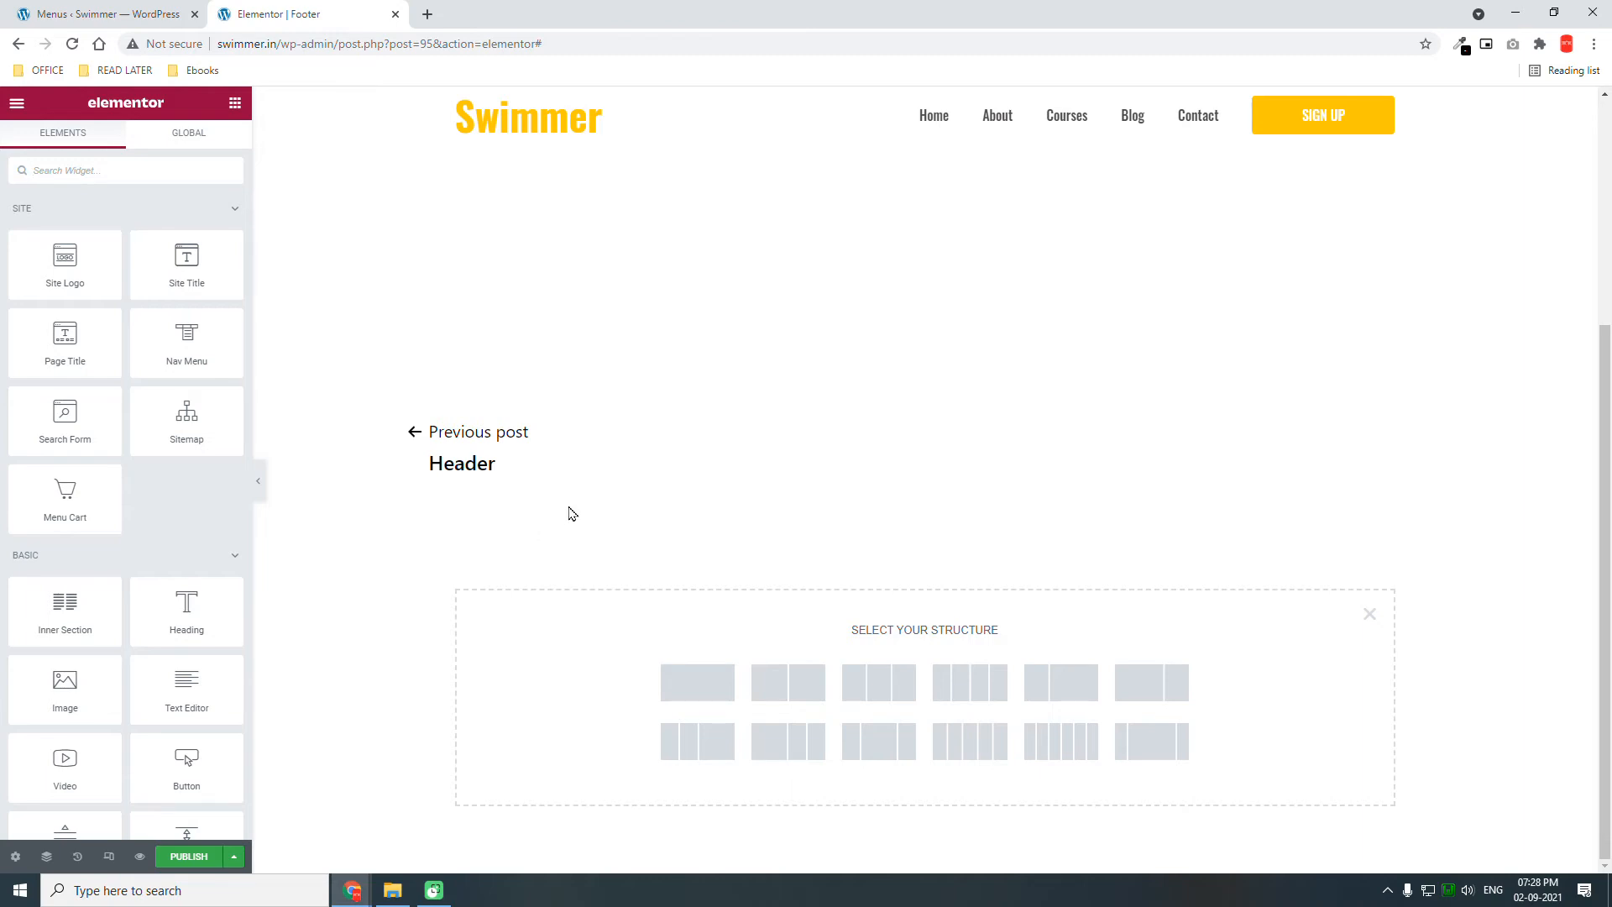
click(803, 686)
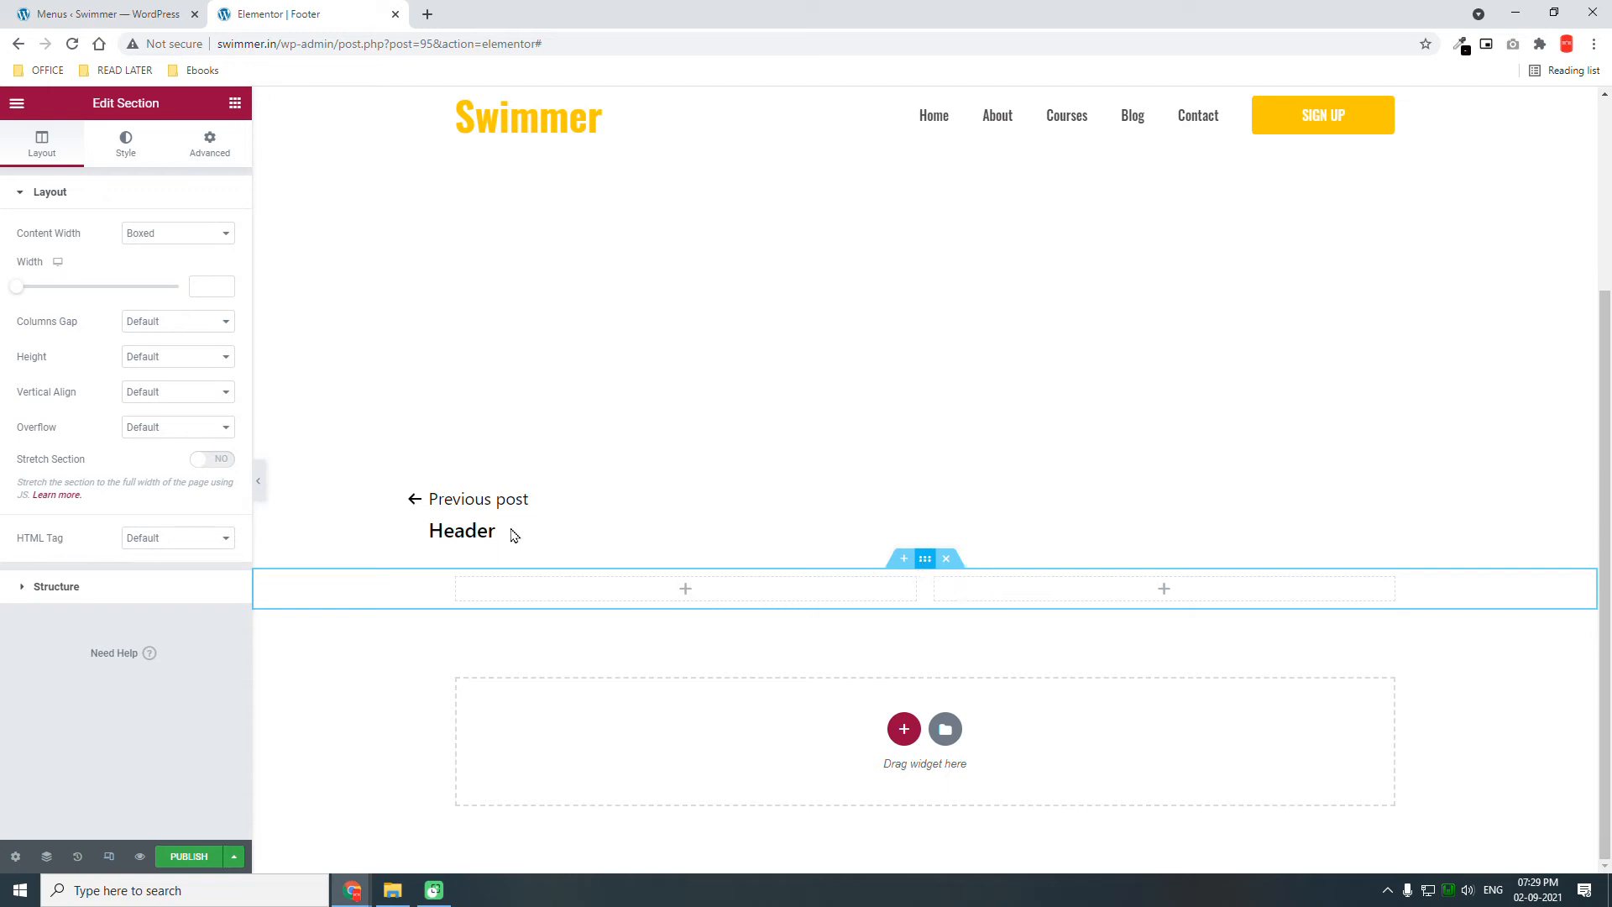
click(211, 157)
double_click(35, 320)
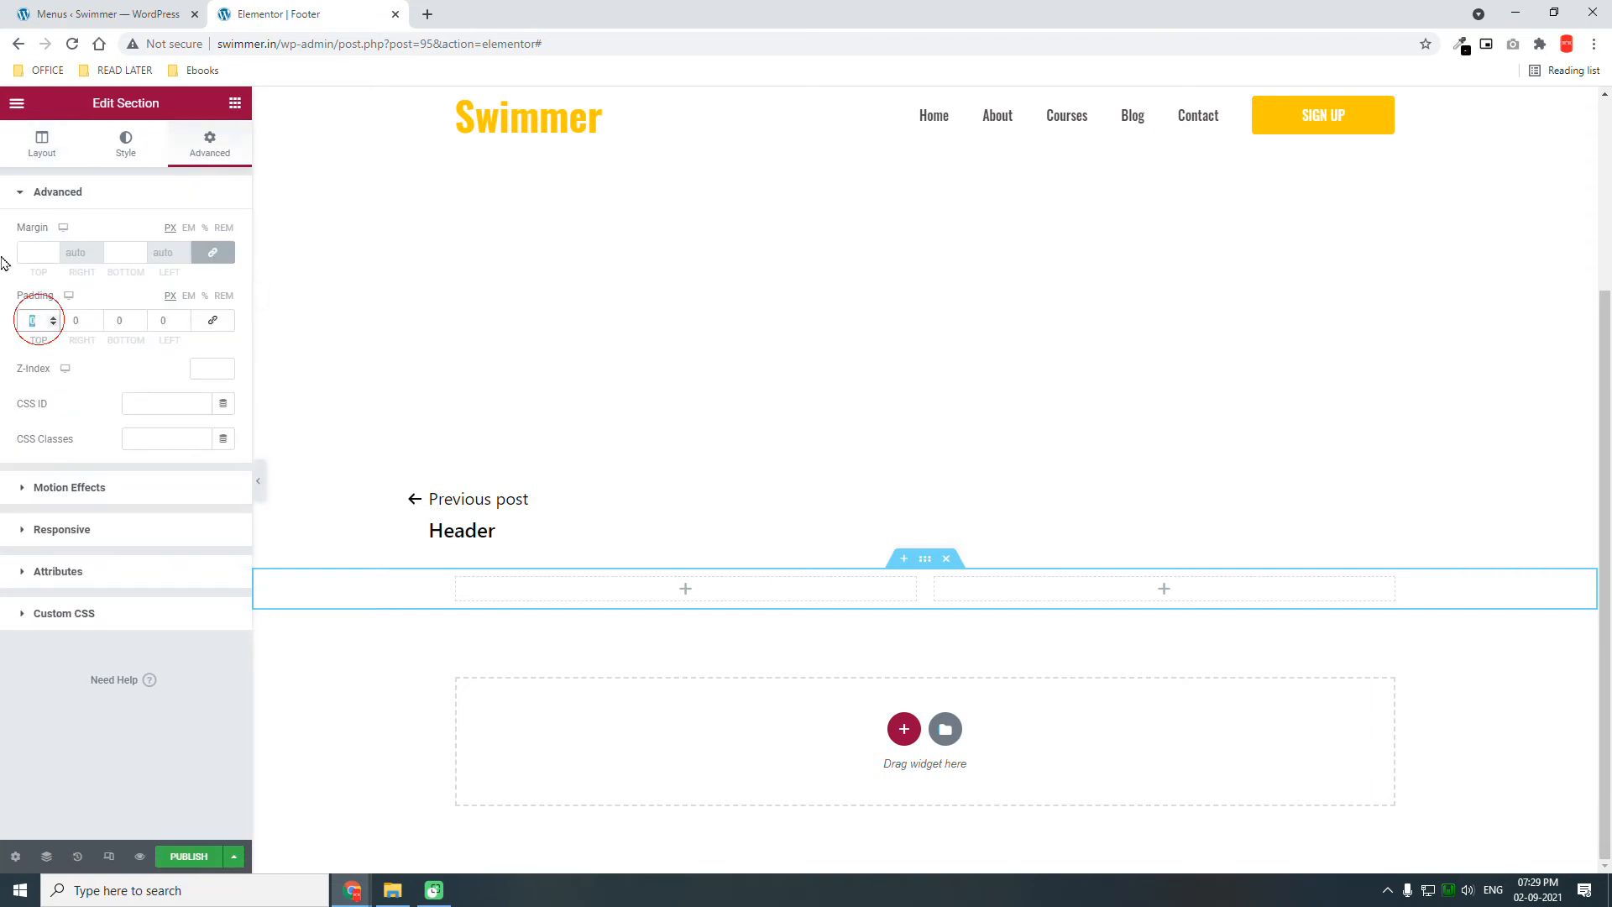
text(150)
key(Tab)
key(Tab)
text(150)
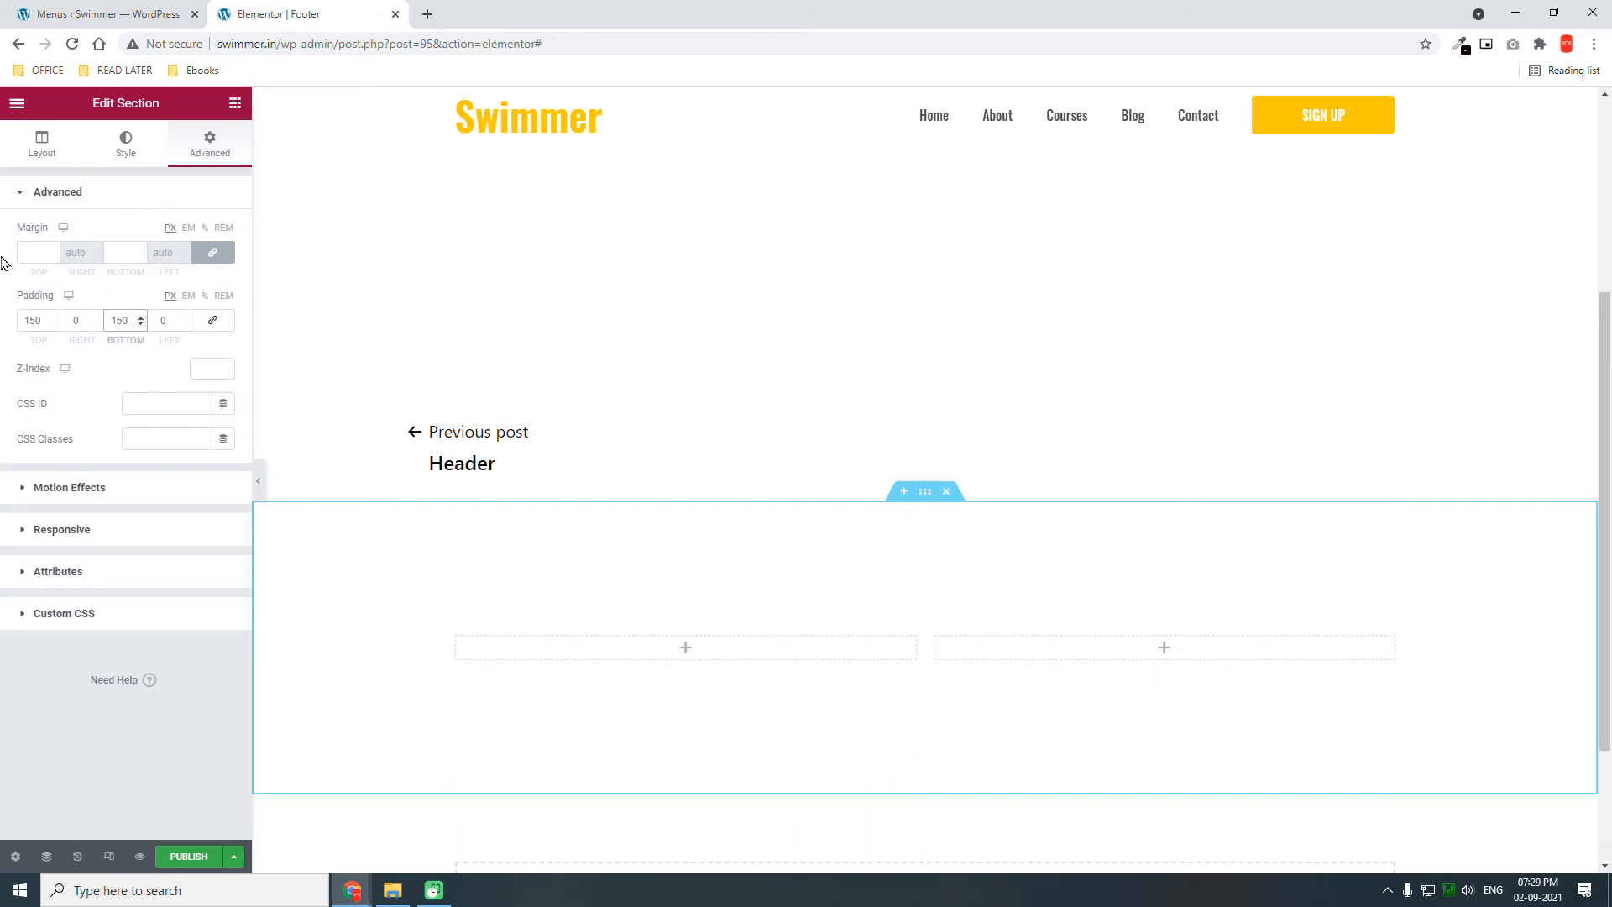
Give the footer section a classic background in near-black #121111 and return to the widget list
click(135, 149)
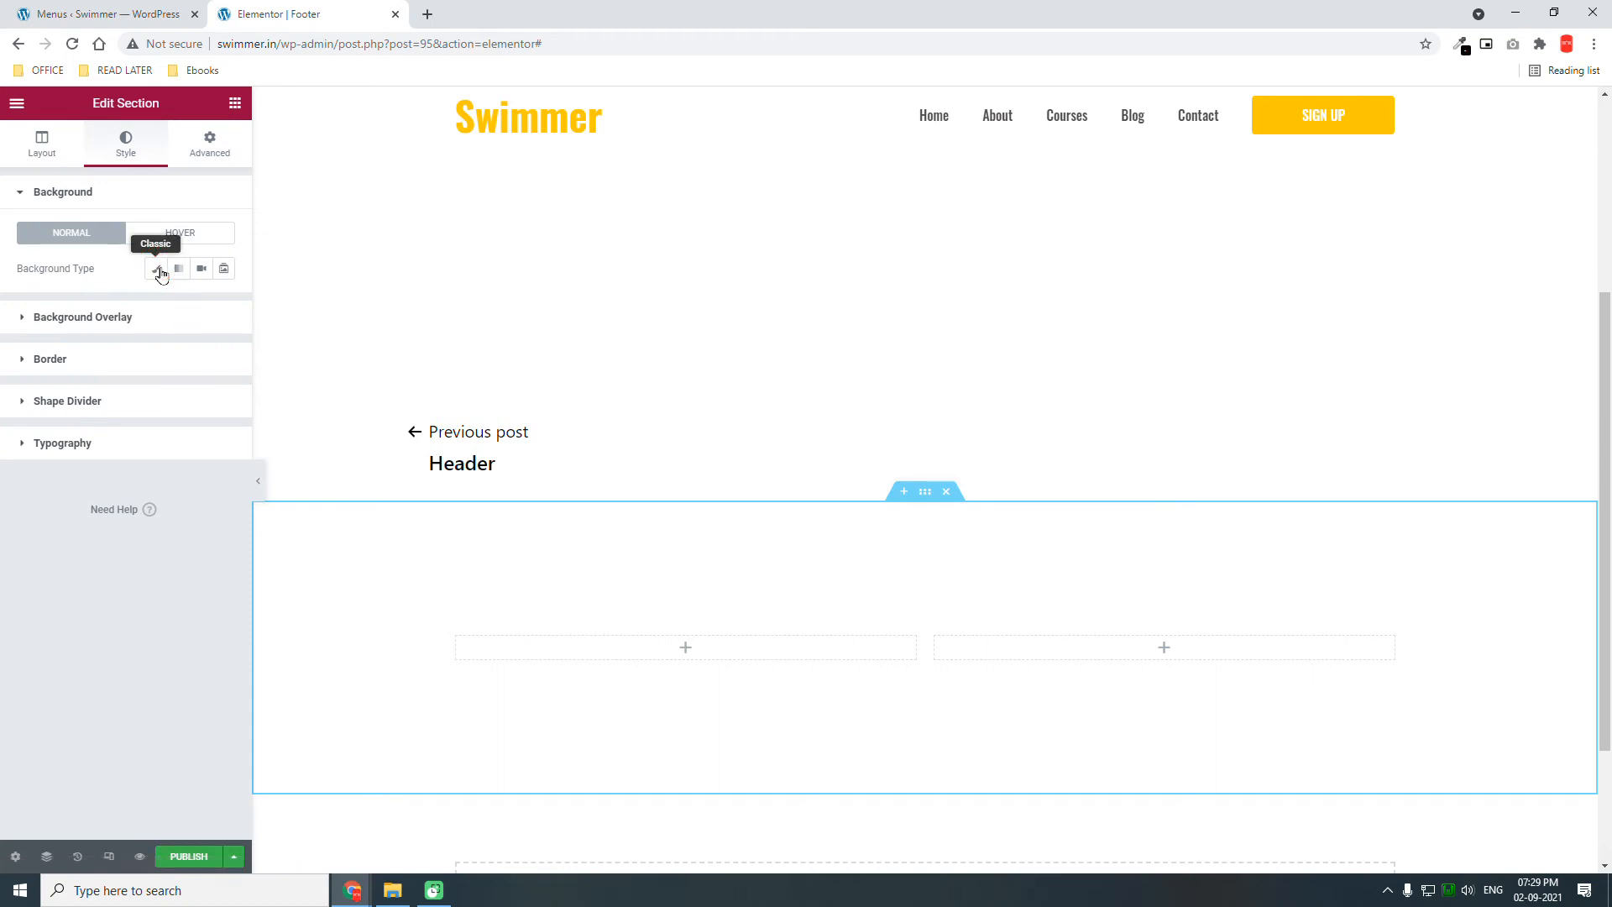
click(164, 270)
click(224, 304)
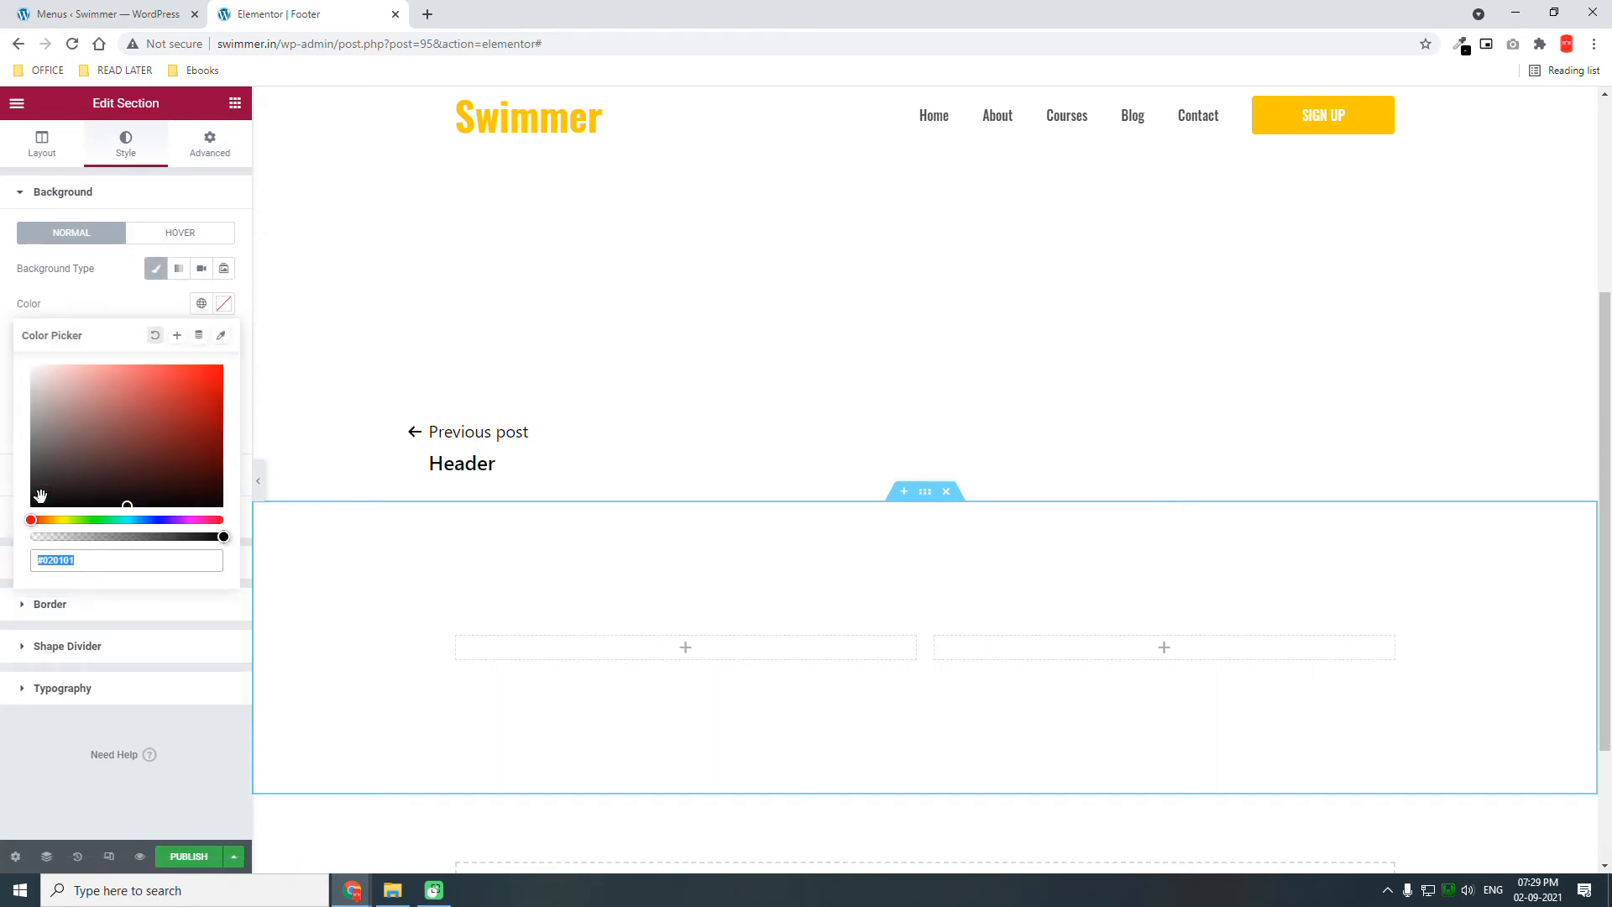
click(41, 497)
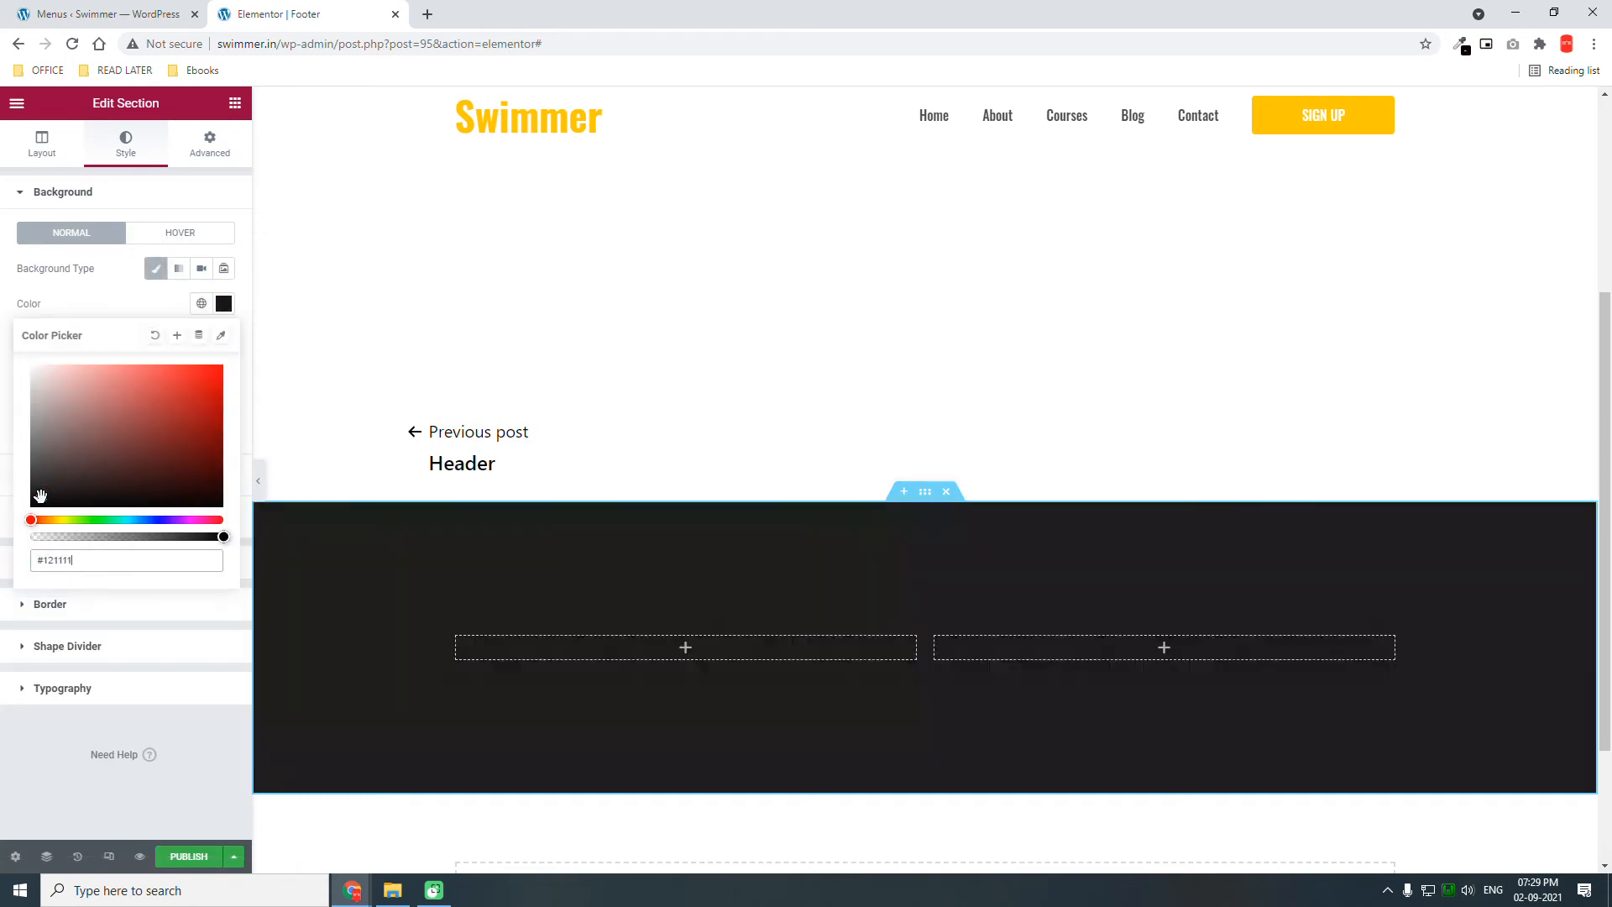
click(178, 192)
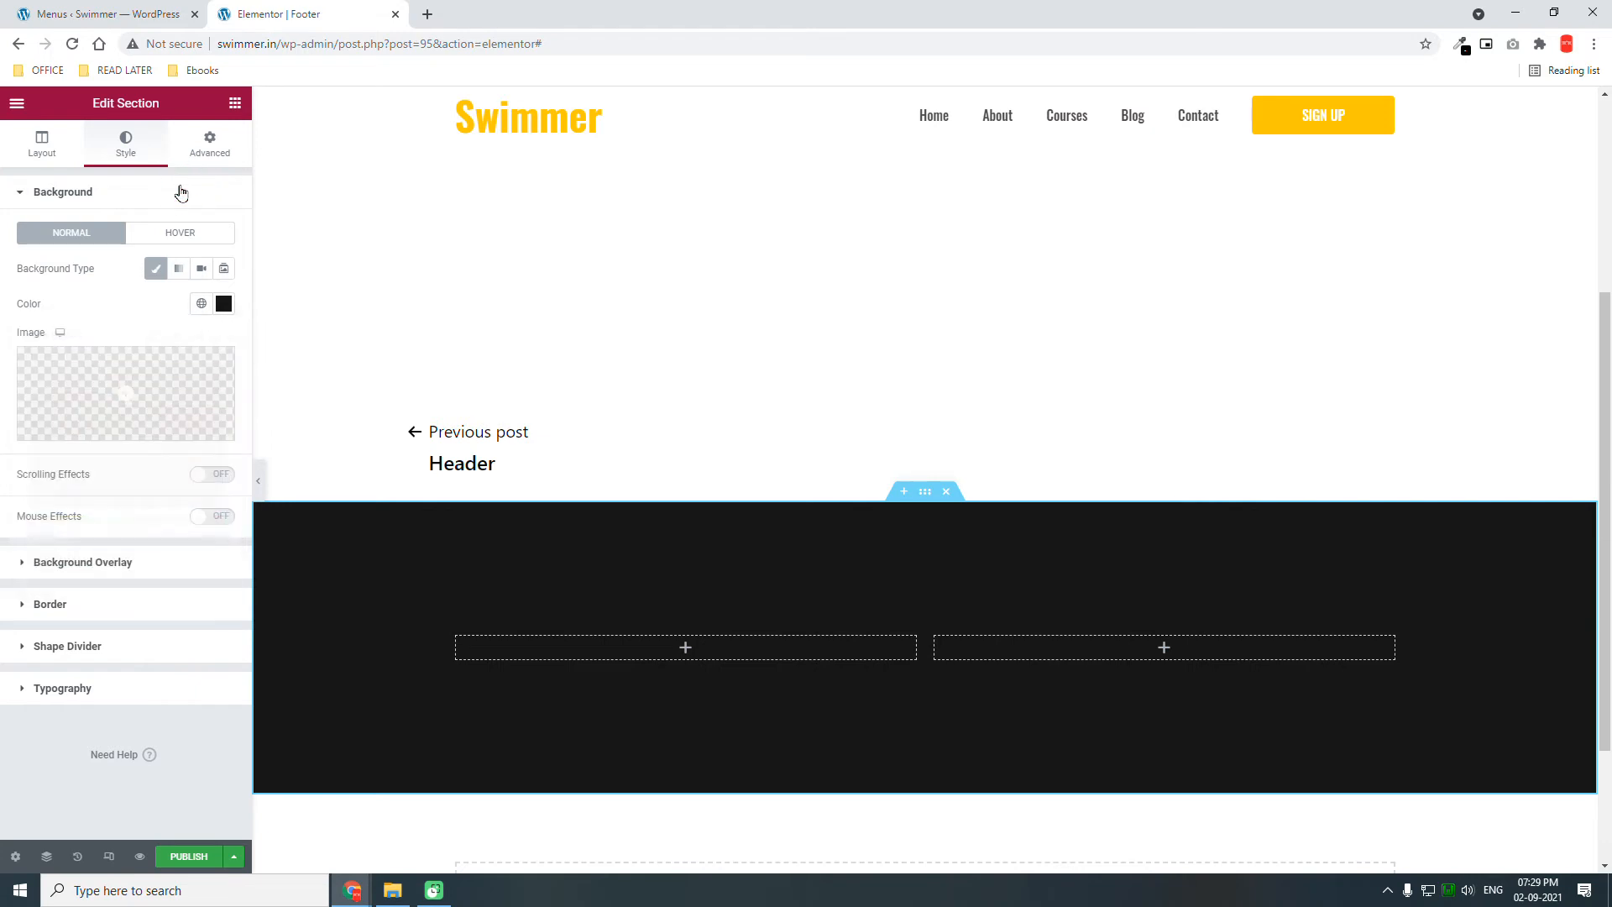
click(235, 104)
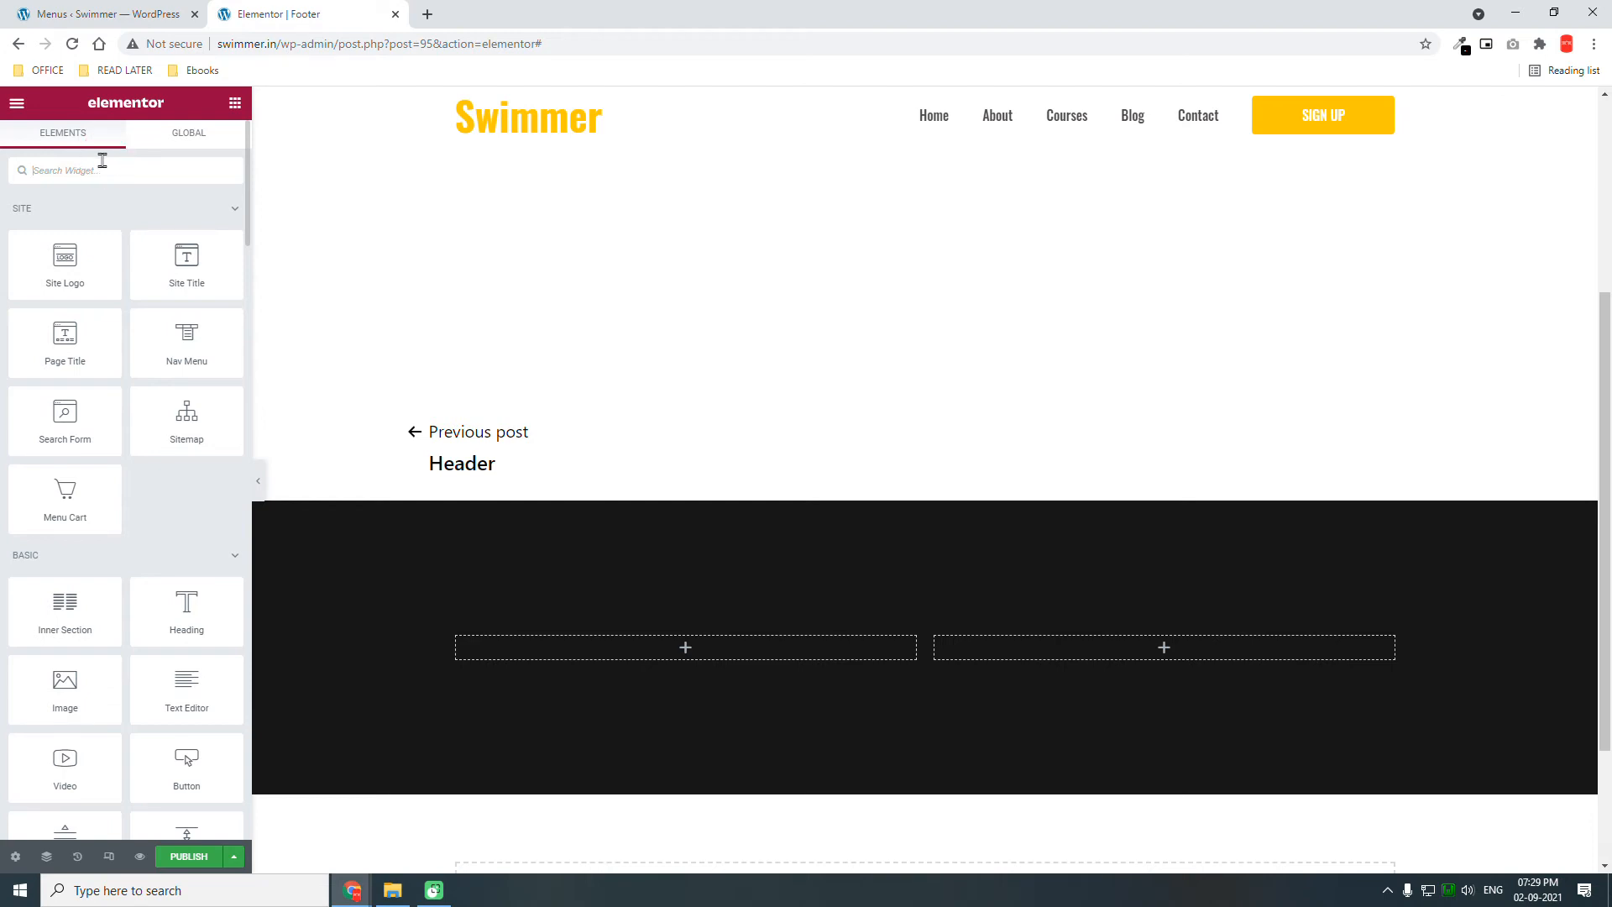
text(copy)
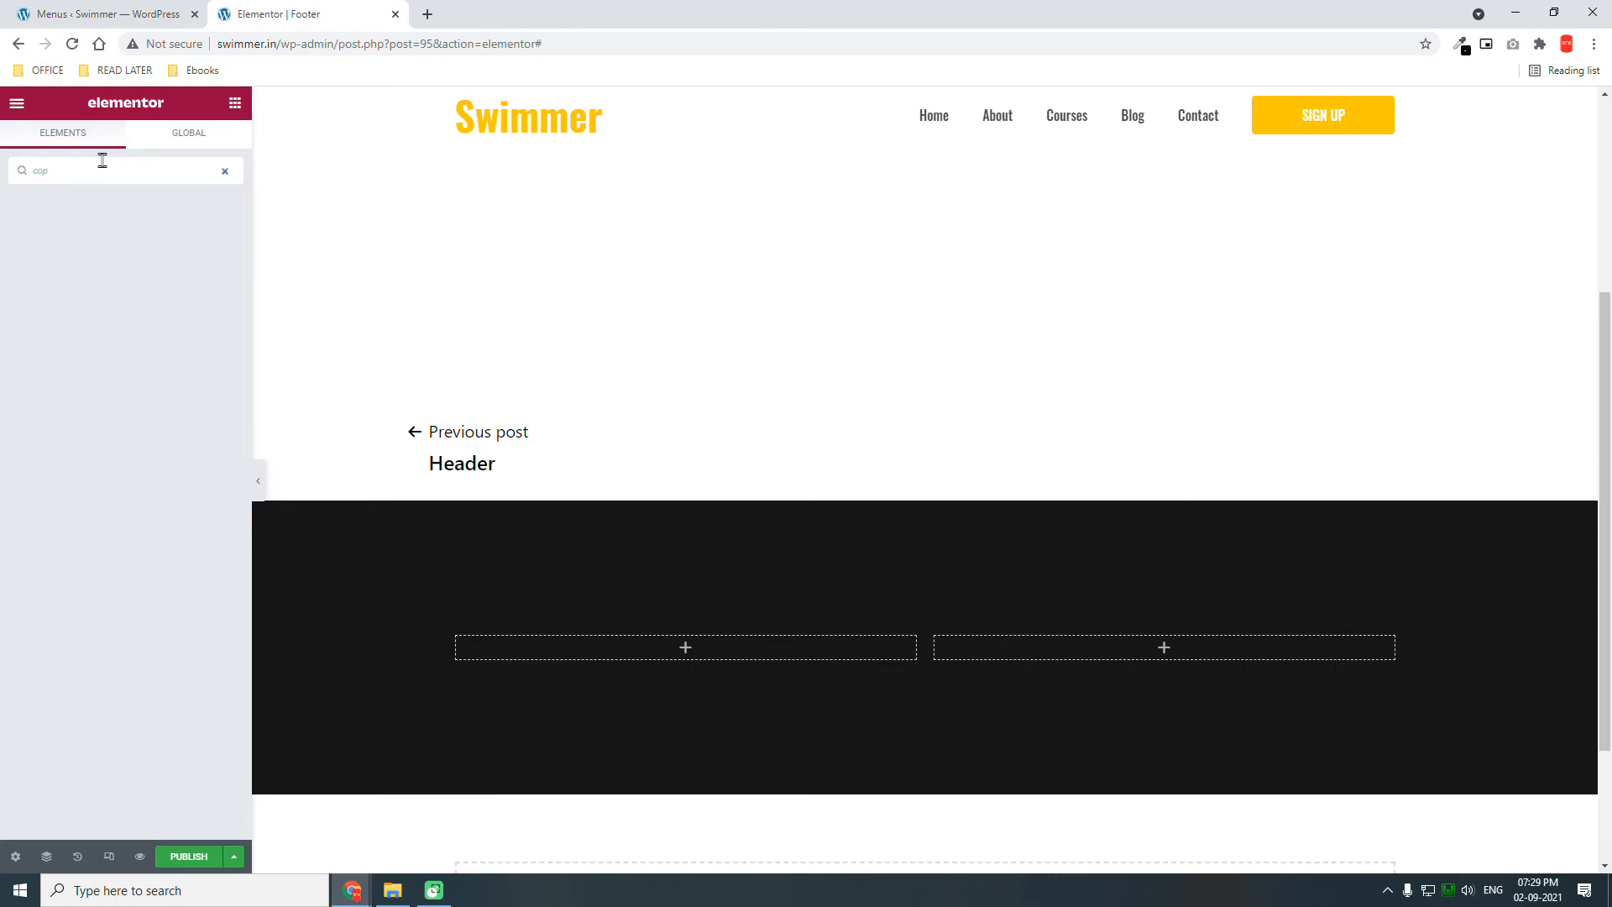
key(BackSpace)
key(BackSpace)
key(BackSpace)
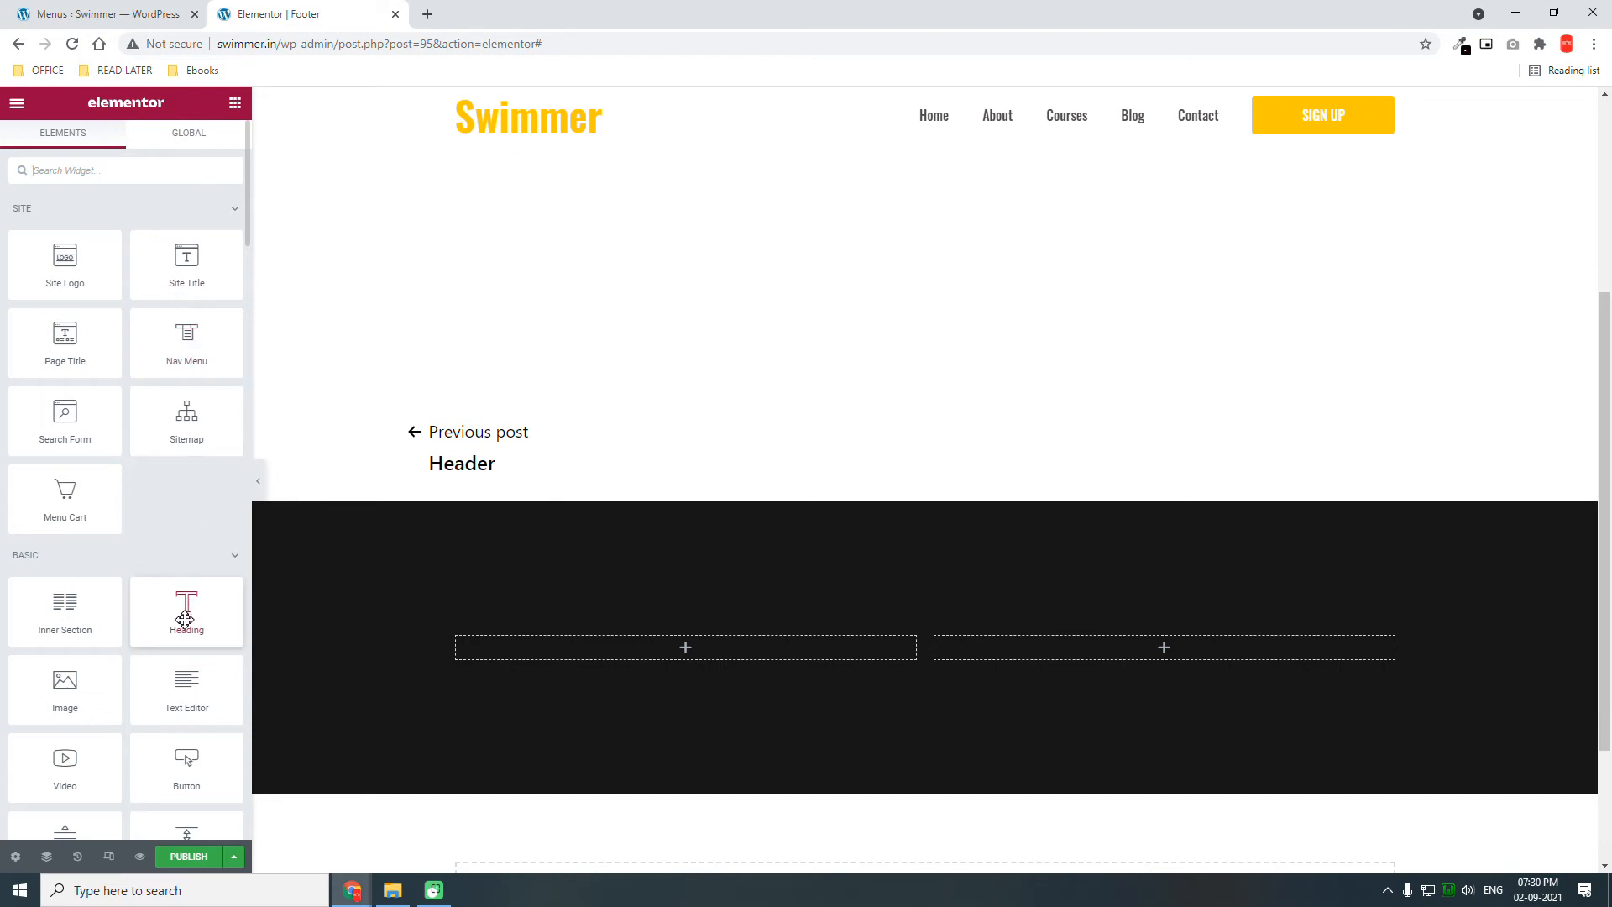
Place a Heading widget in the footer section's first column and set its HTML tag to p
drag(185, 619, 691, 608)
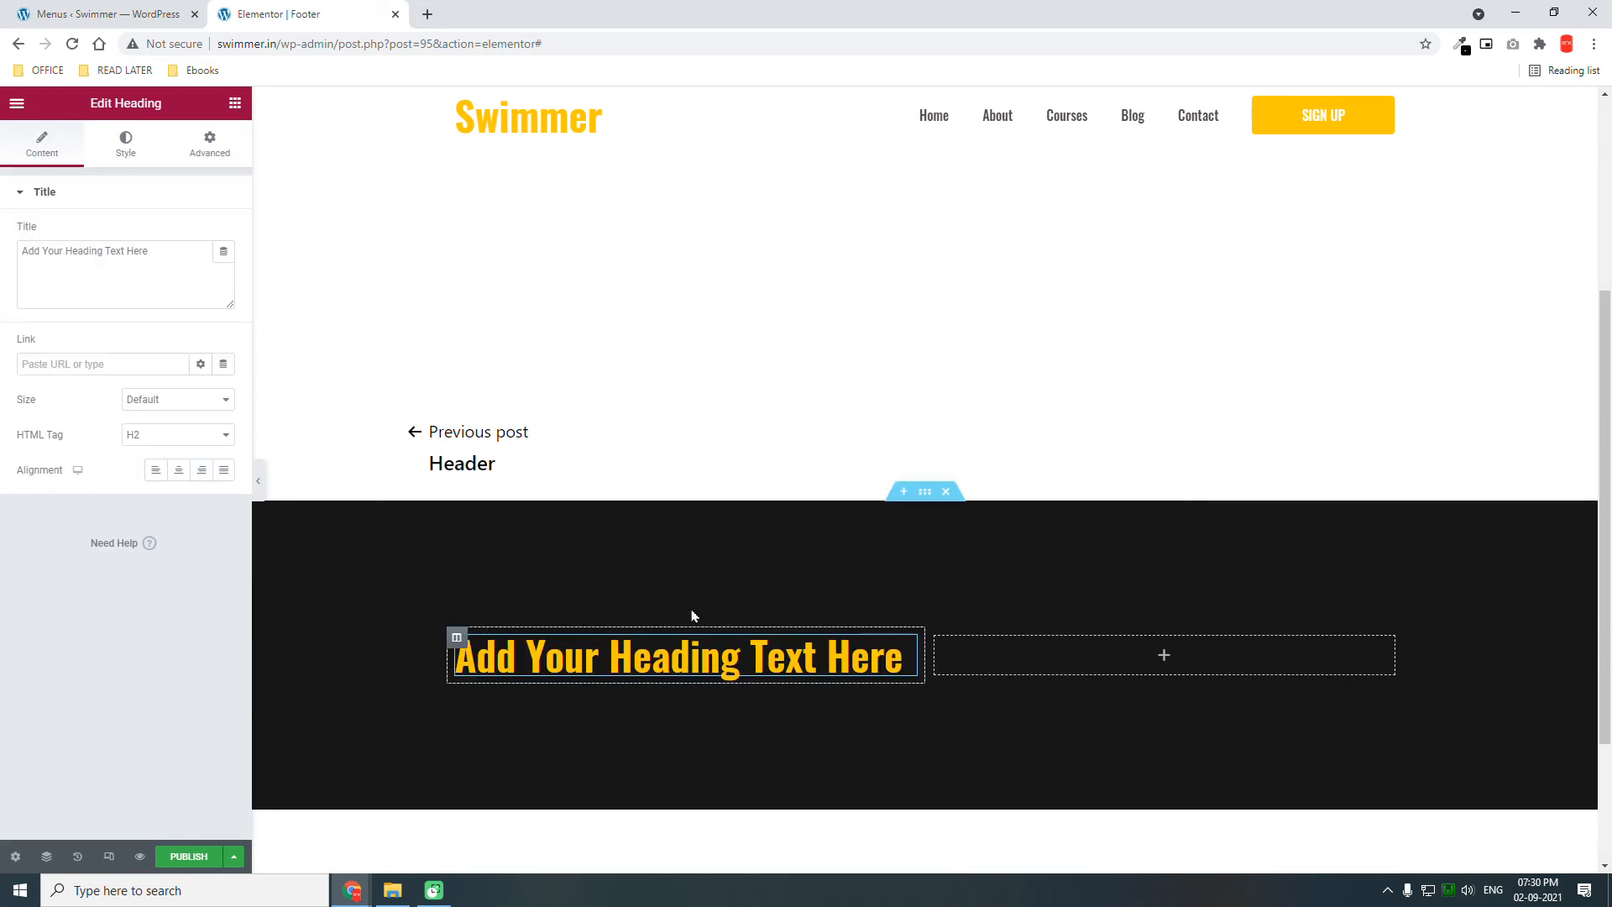
click(171, 433)
click(159, 557)
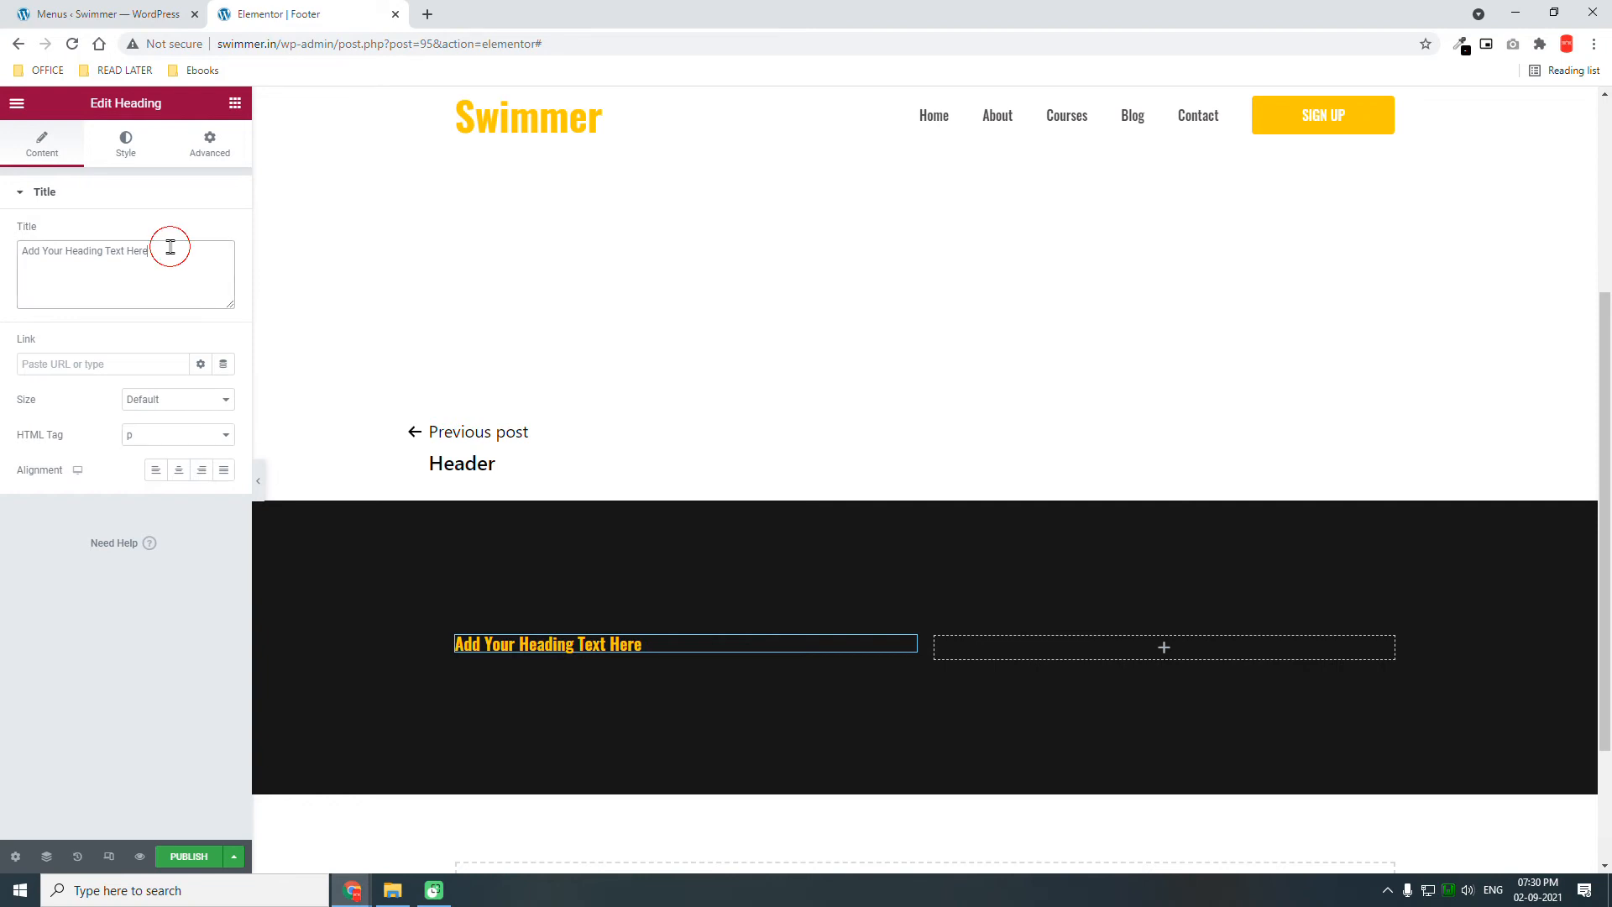
Replace the footer heading's title with "&copy; Swimmer Course Pvt. Designed with Elementor"
drag(169, 247, 2, 252)
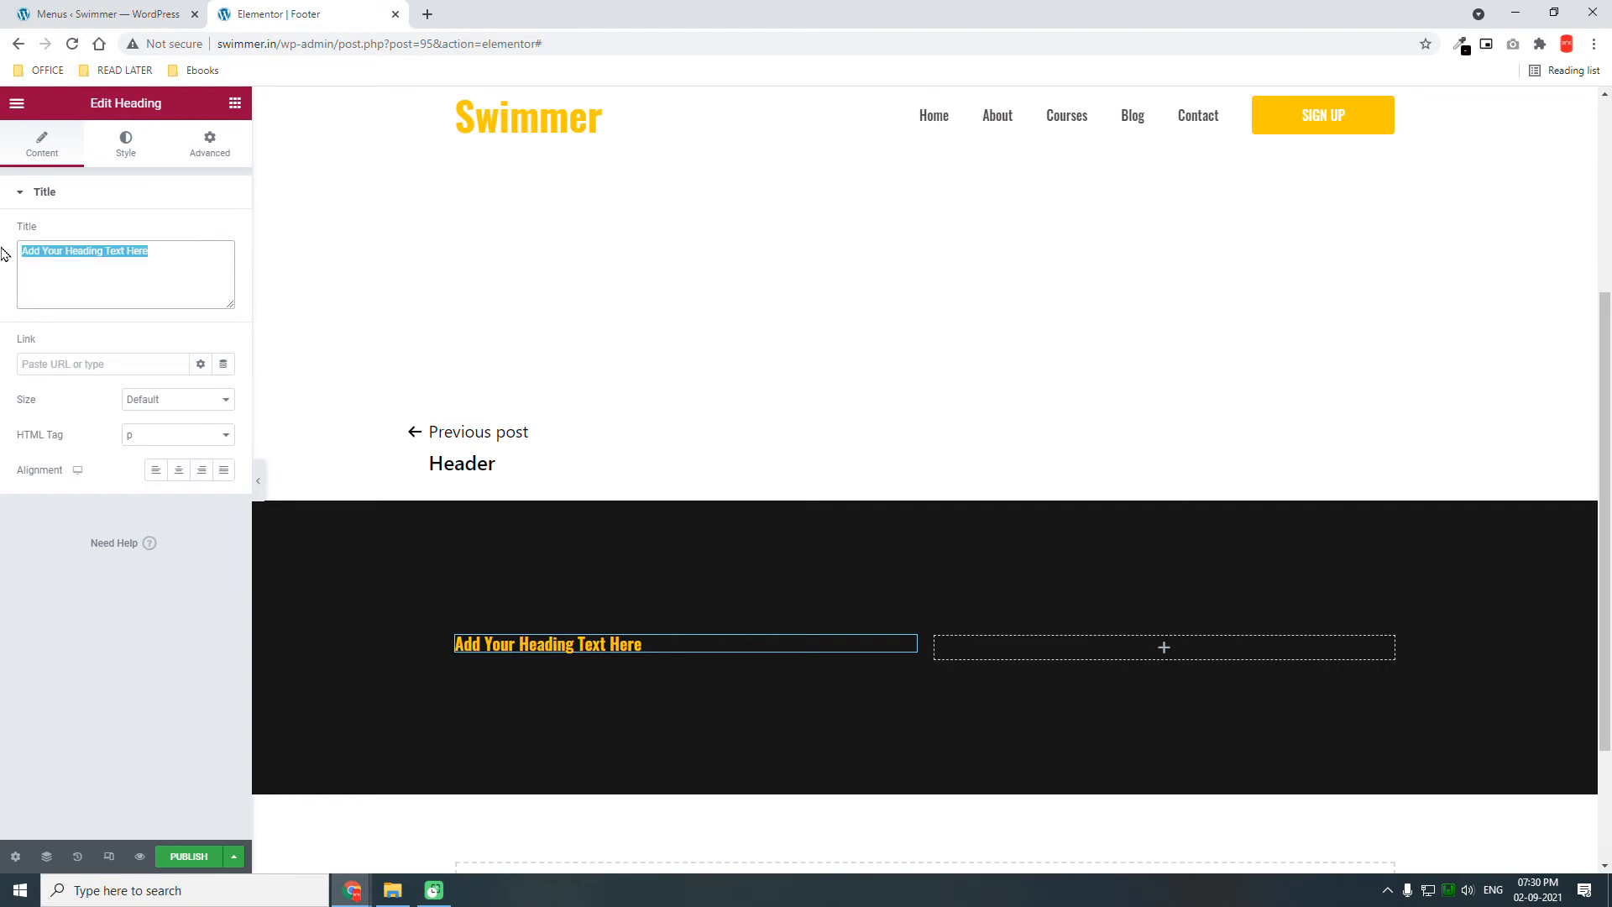
text(&copy; )
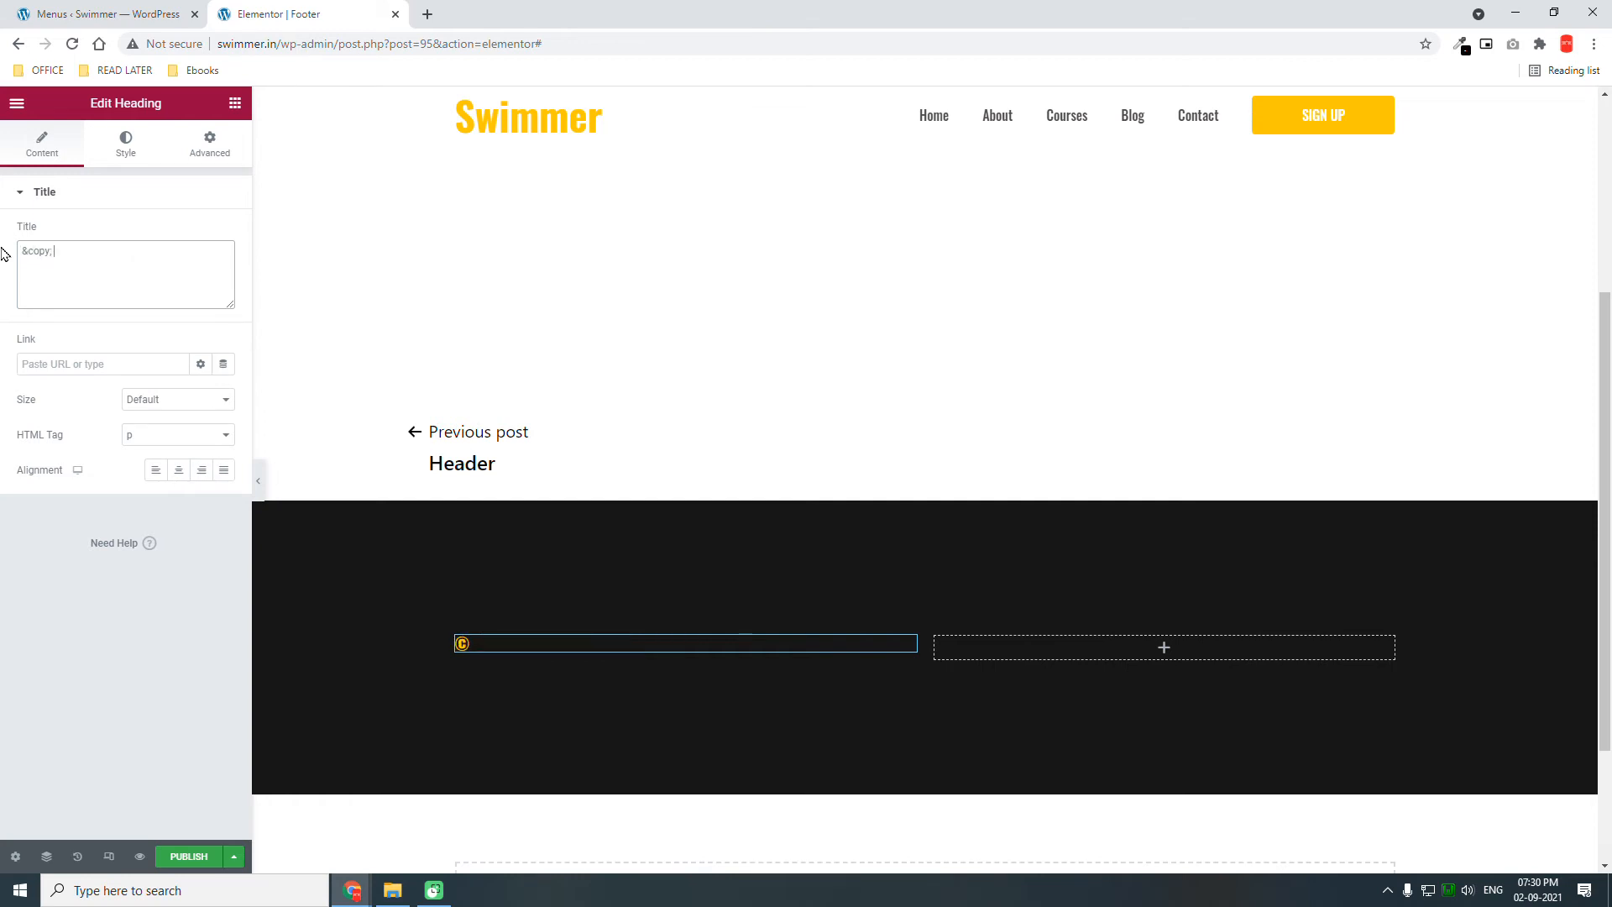
text(Swimmer OCu)
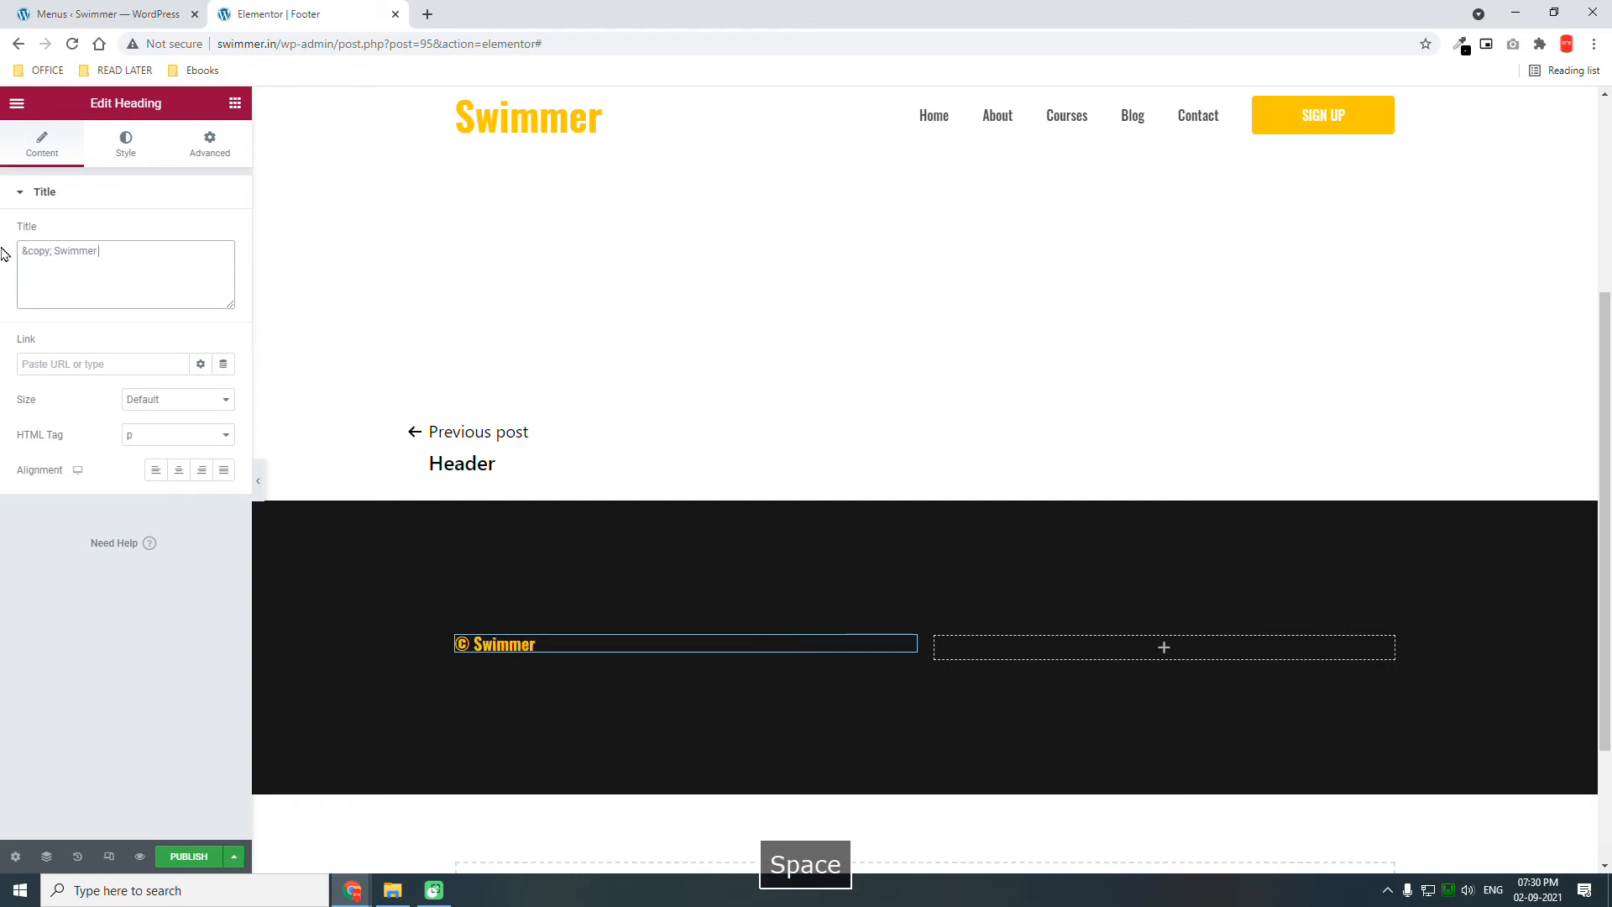
text(Course)
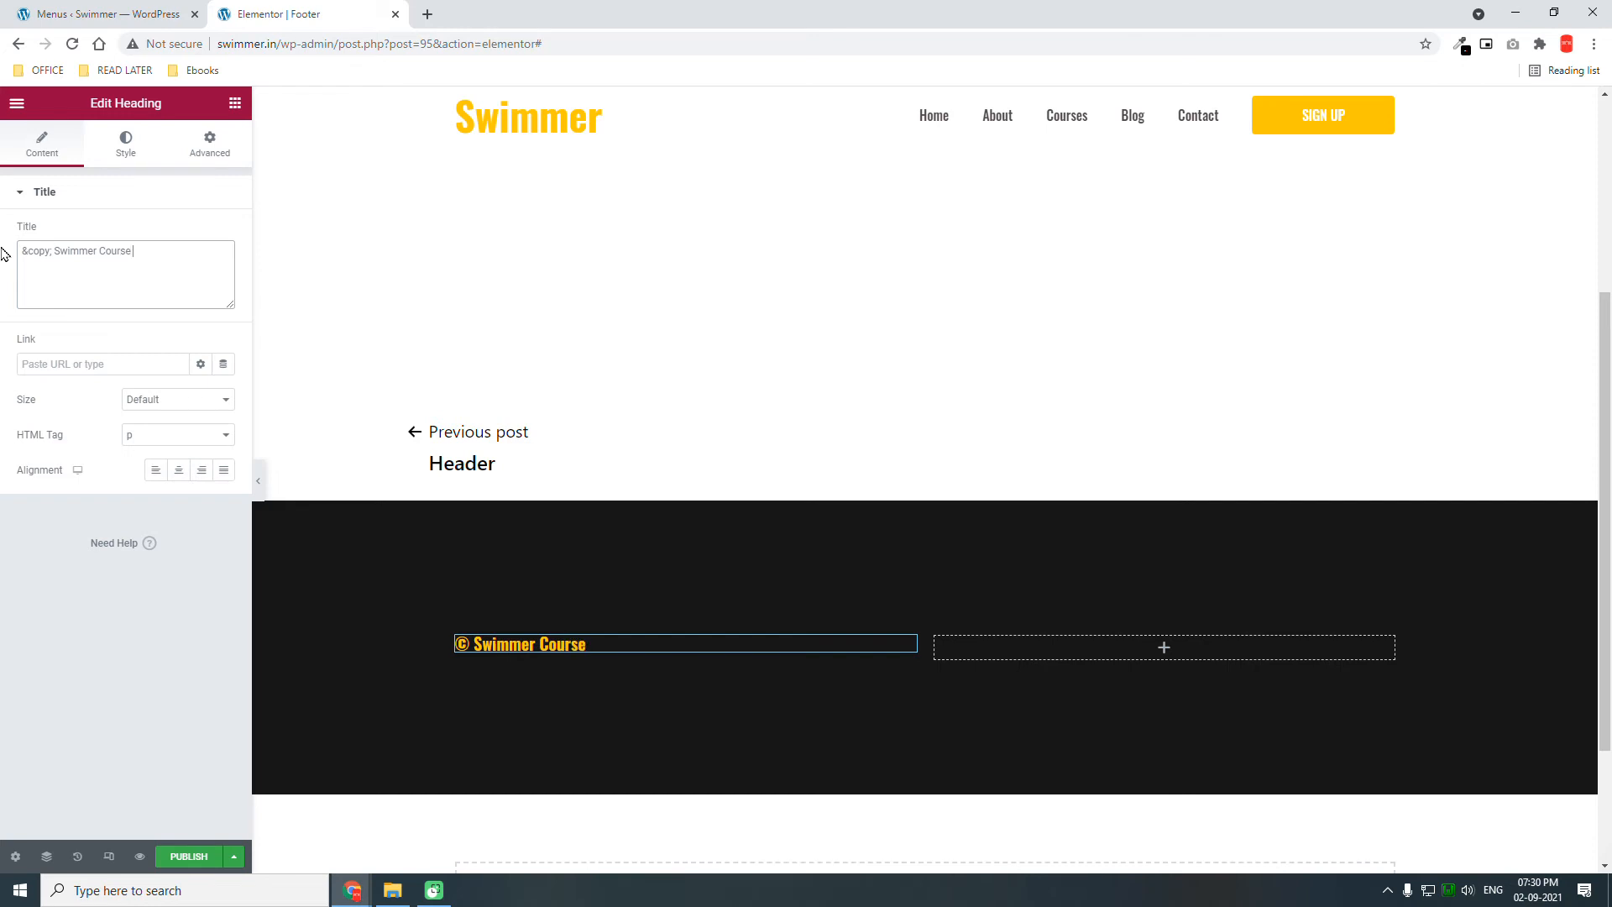
text( Pvt)
key(BackSpace)
key(BackSpace)
key(BackSpace)
text(Designed )
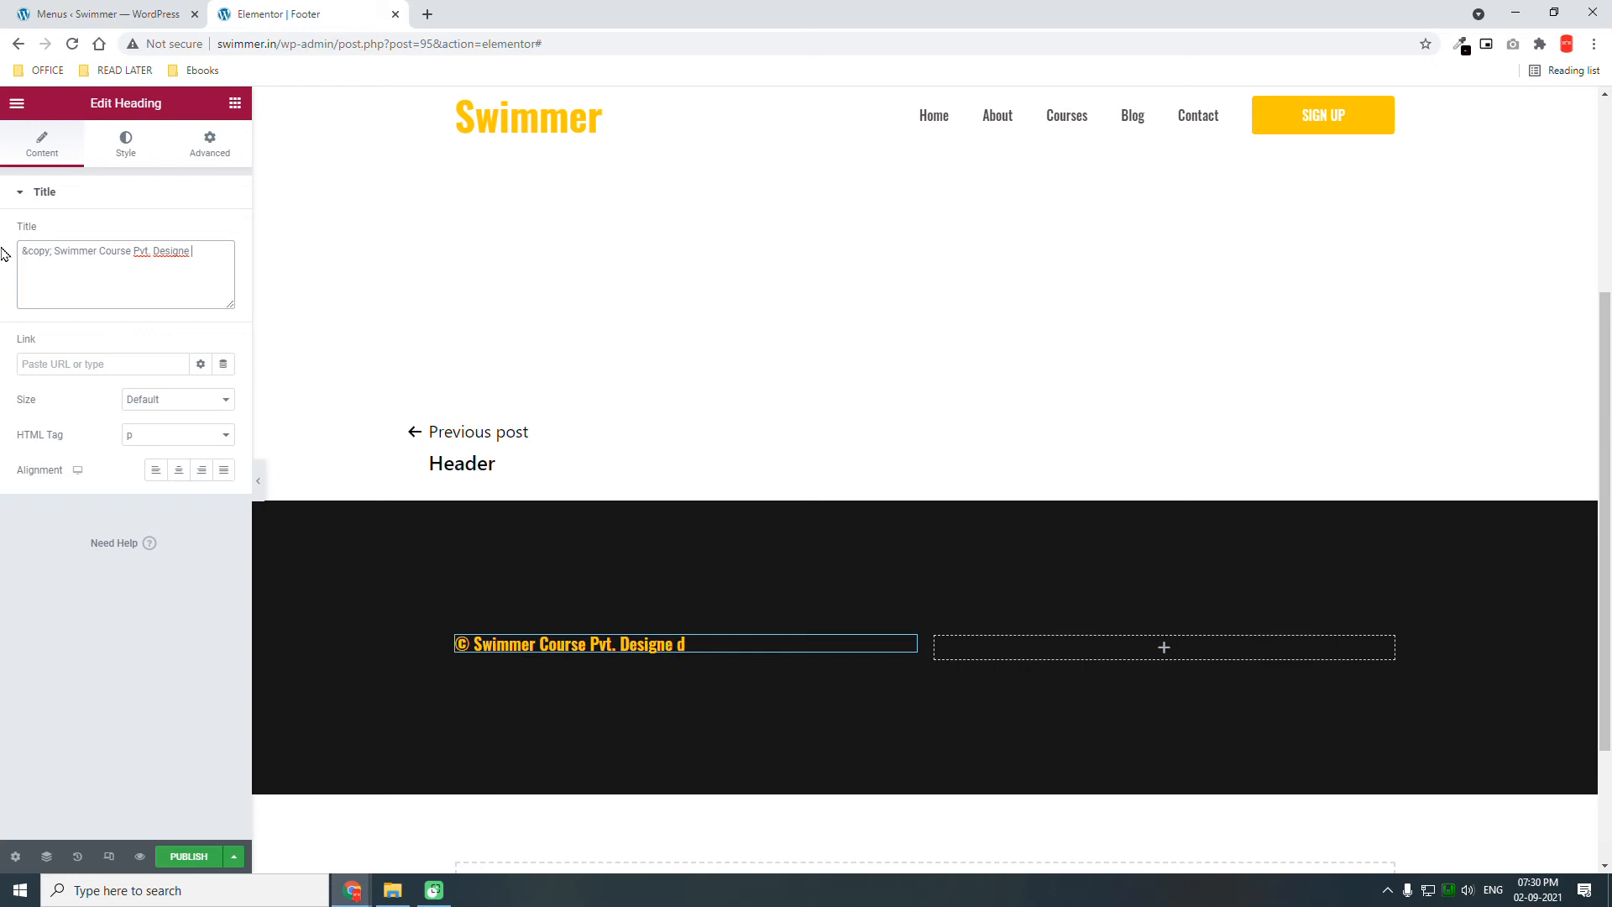
text(with Elementor)
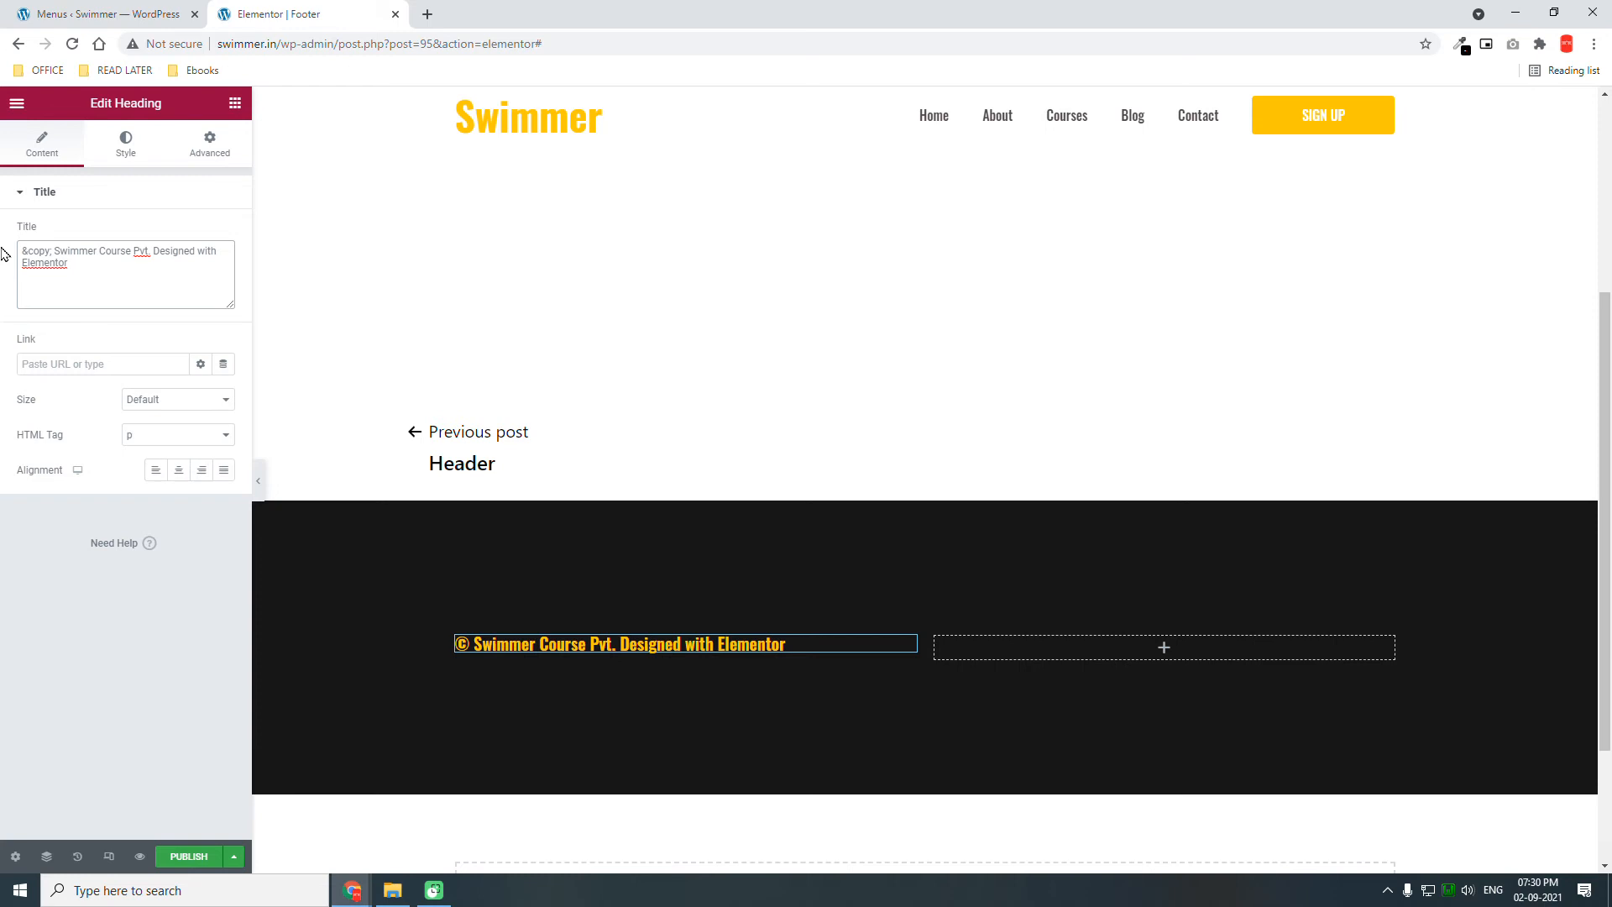
Set the footer heading's text color to the pale beige-gray #D2CCB8
click(126, 149)
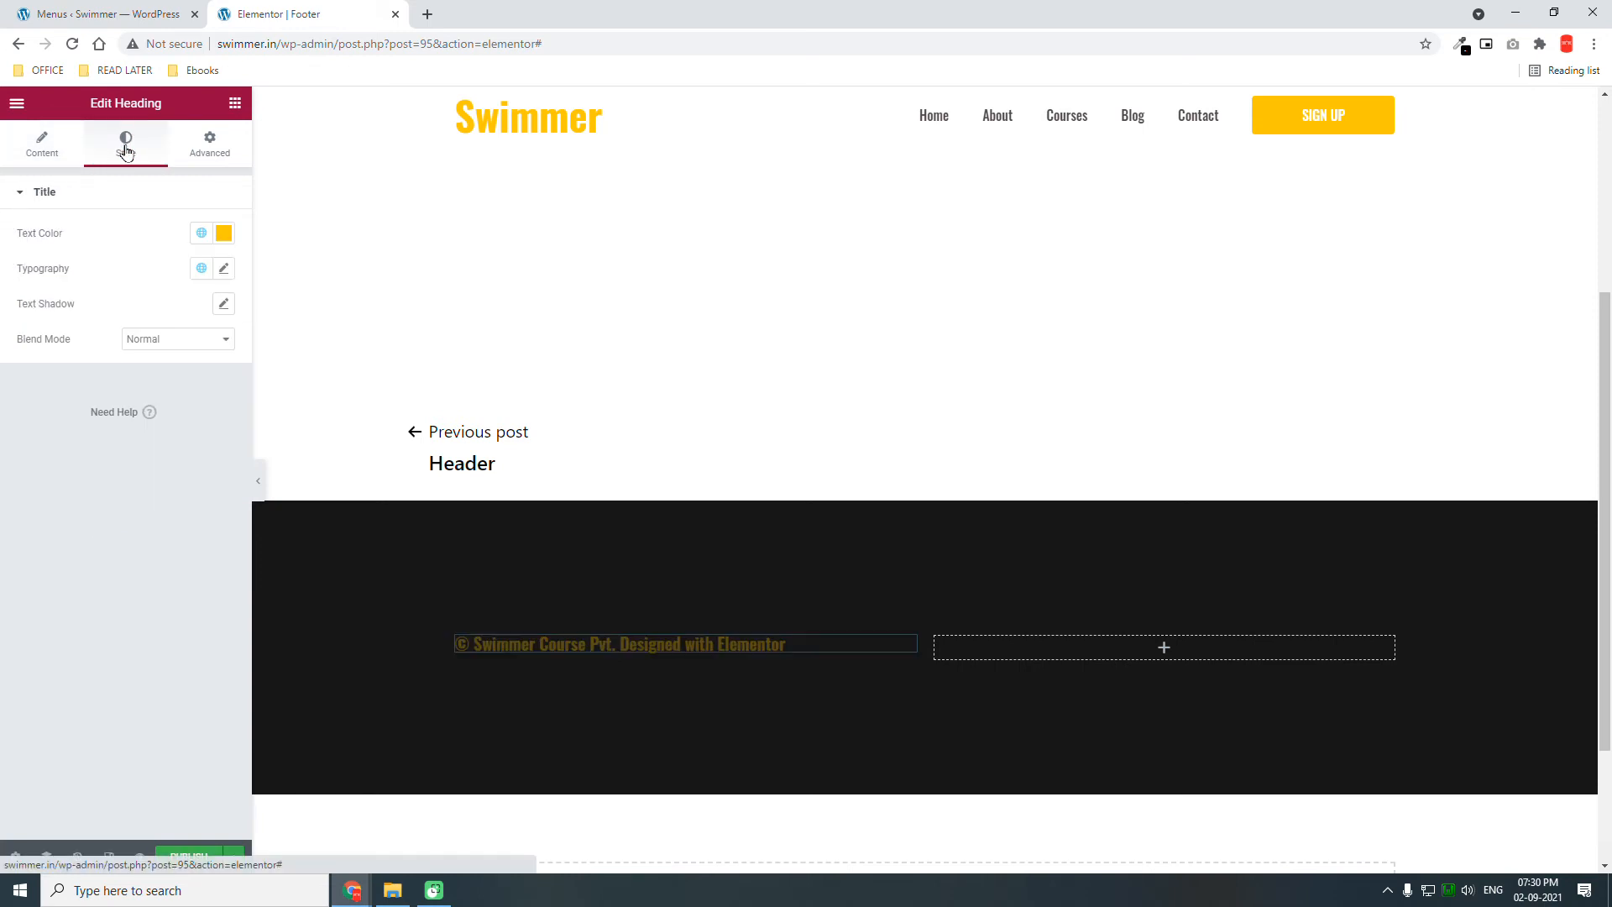
click(224, 233)
click(55, 318)
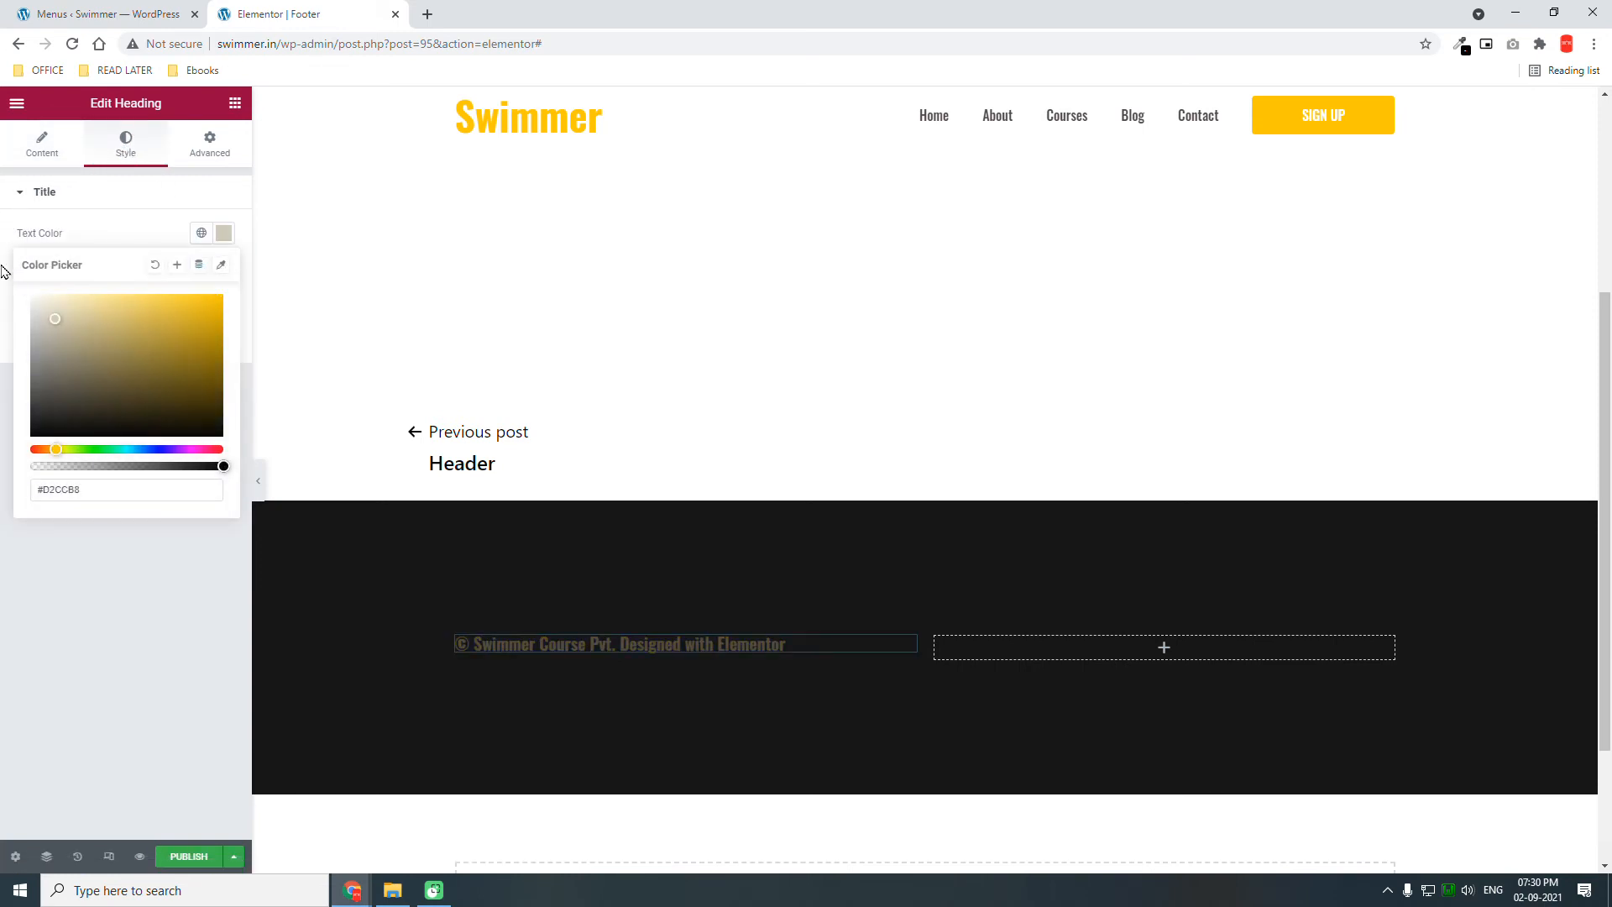
Change the footer heading's text color to white and set its font weight to 400
click(137, 681)
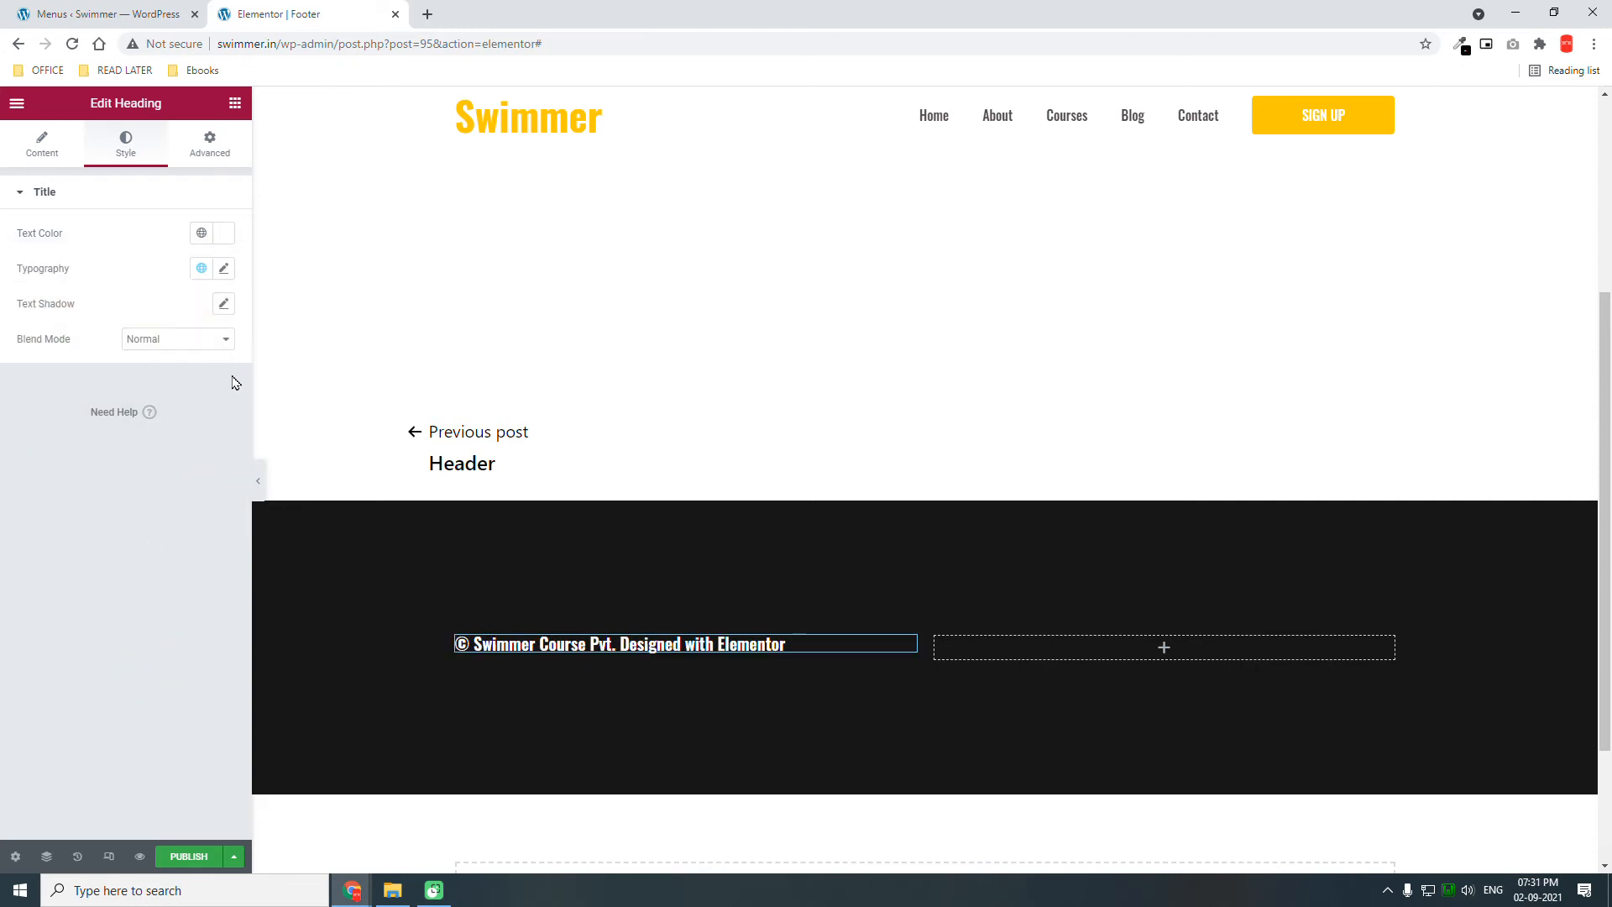
click(223, 268)
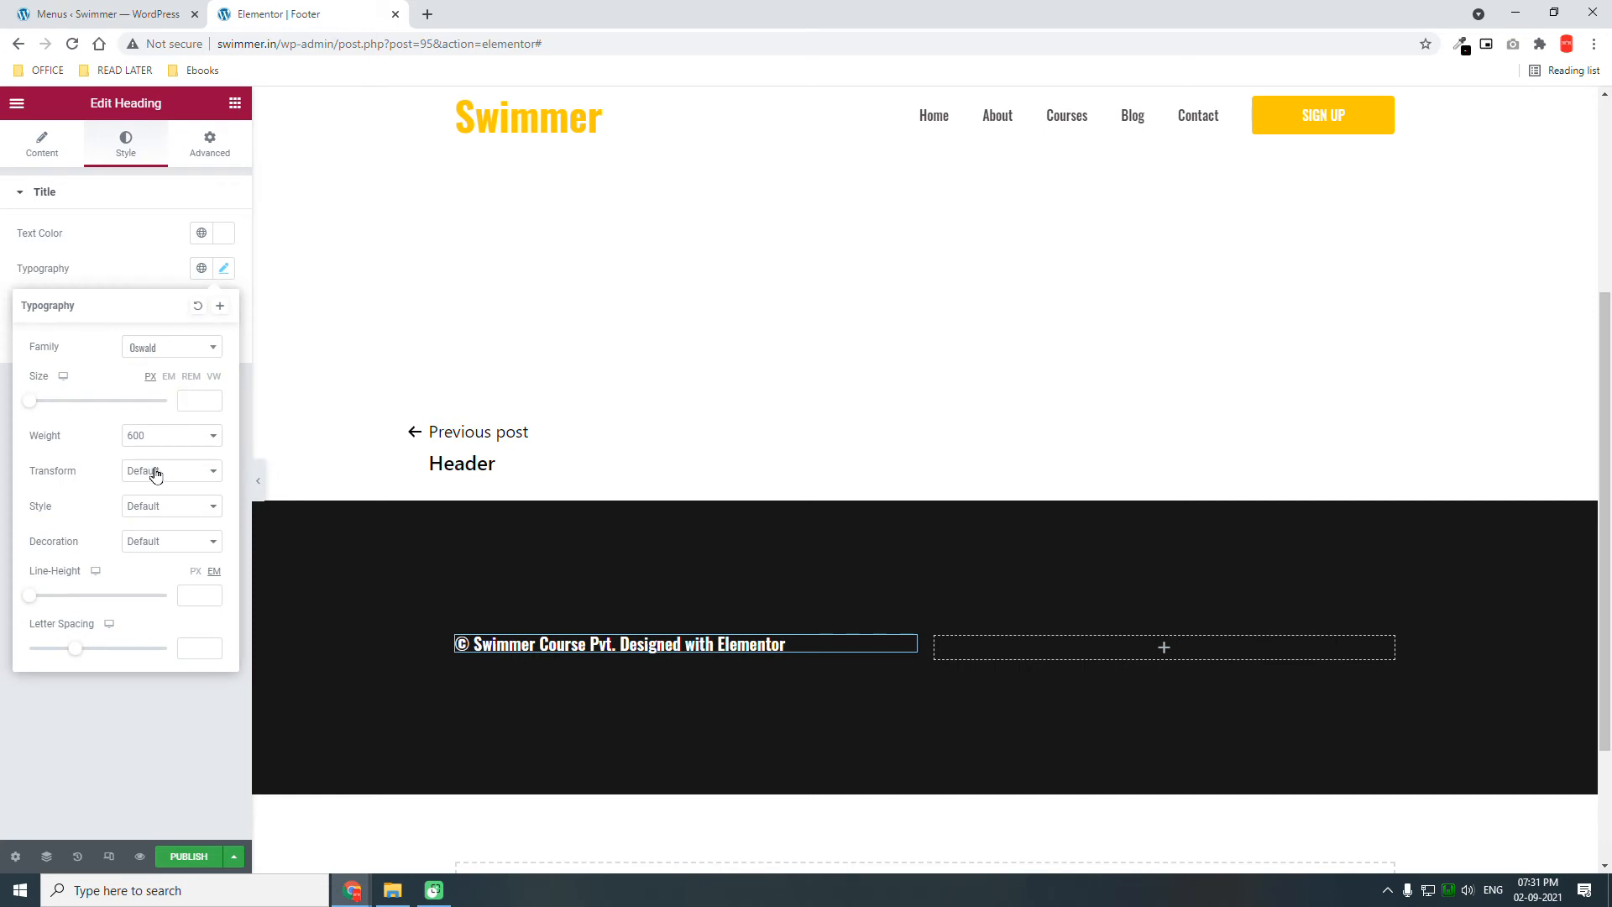
click(170, 434)
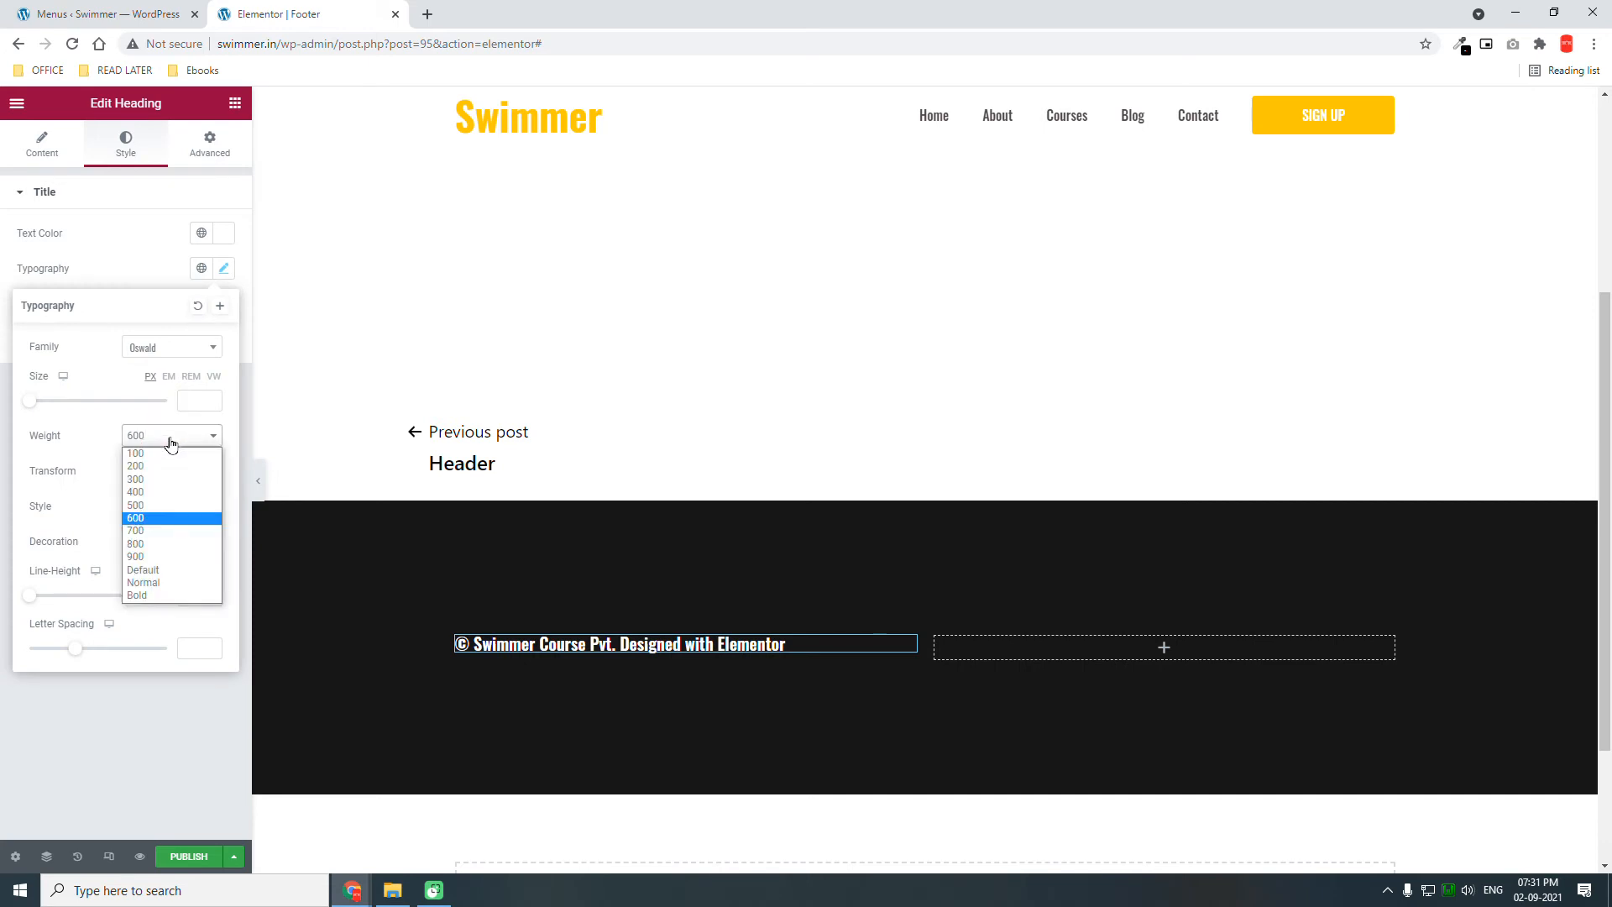
click(162, 494)
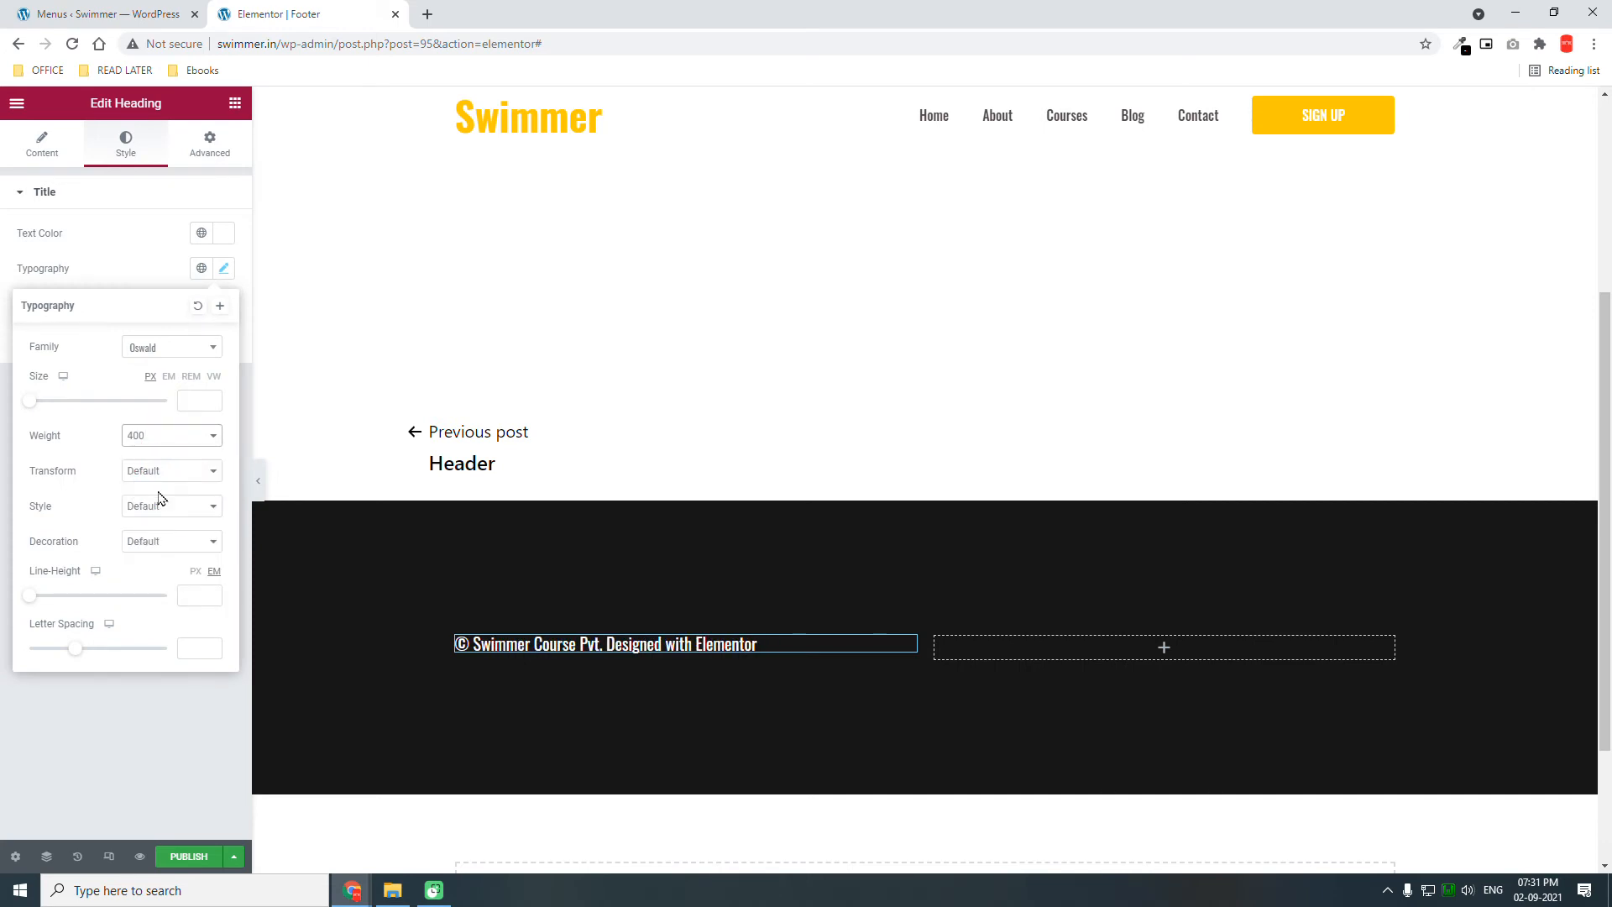
click(93, 708)
Place a Social Icons widget in the footer section's second column and align the icons right
click(238, 101)
click(135, 171)
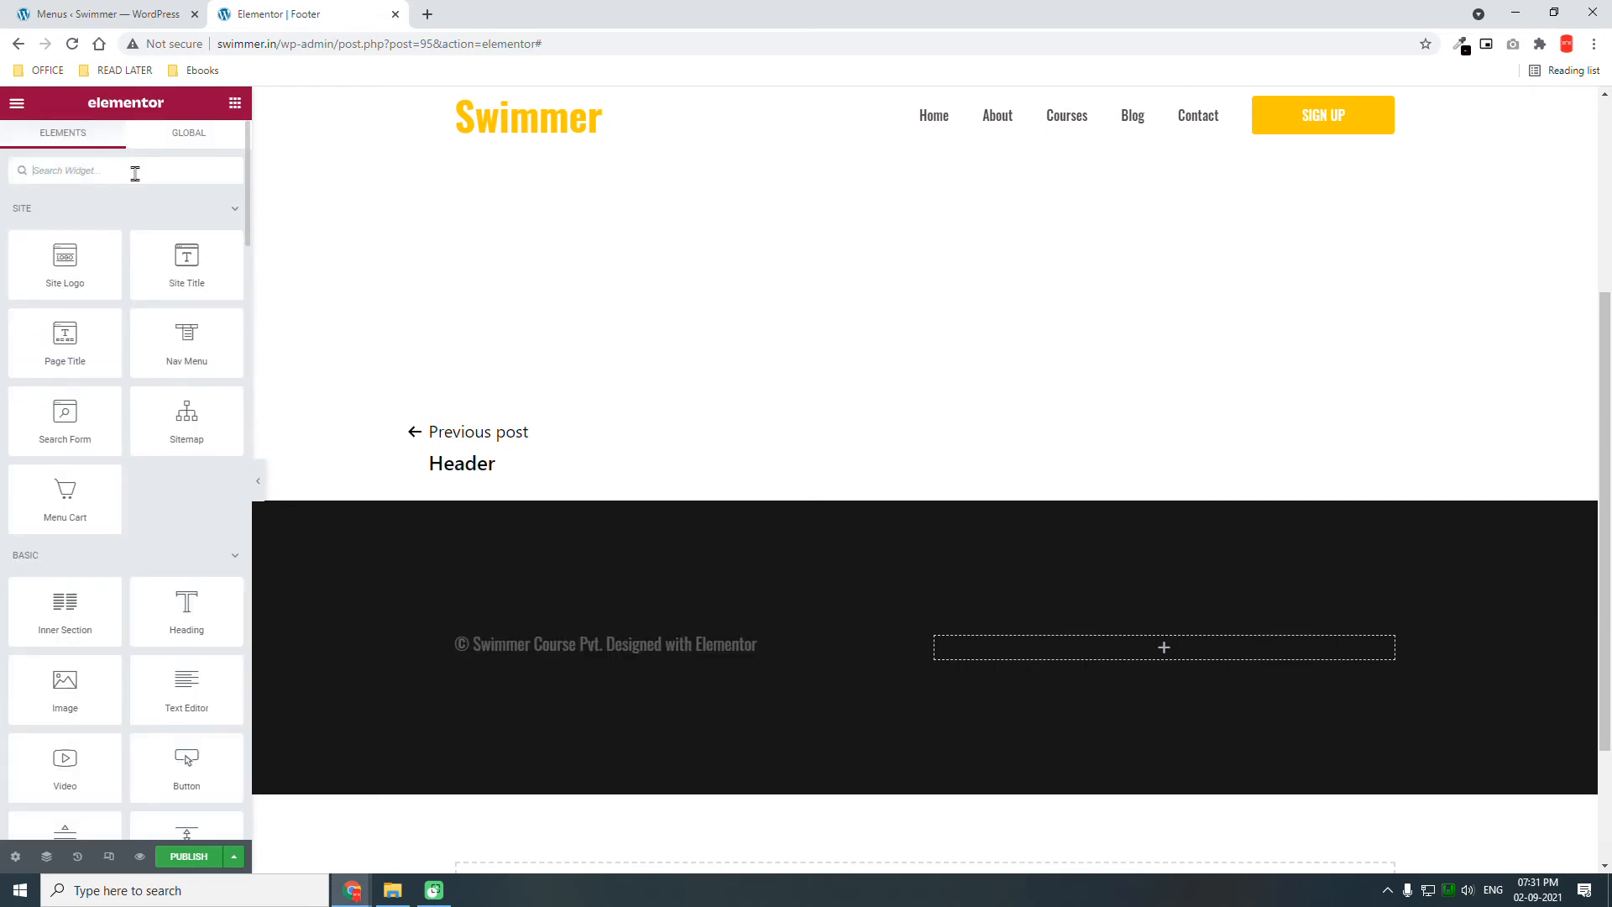
text(soci)
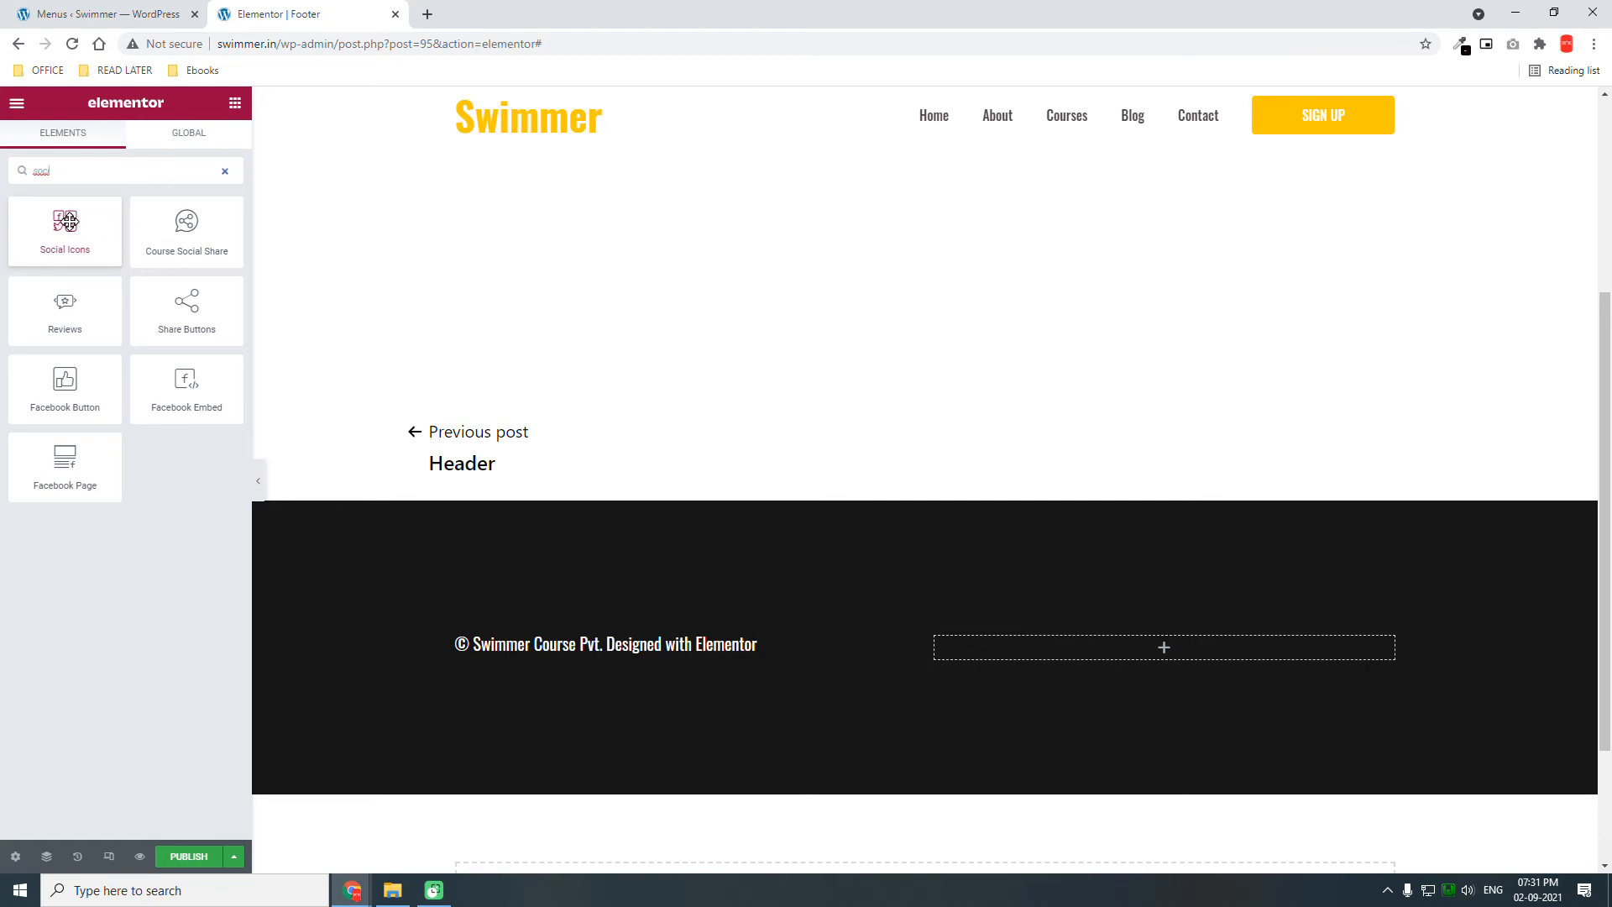
drag(68, 220, 1231, 655)
click(227, 490)
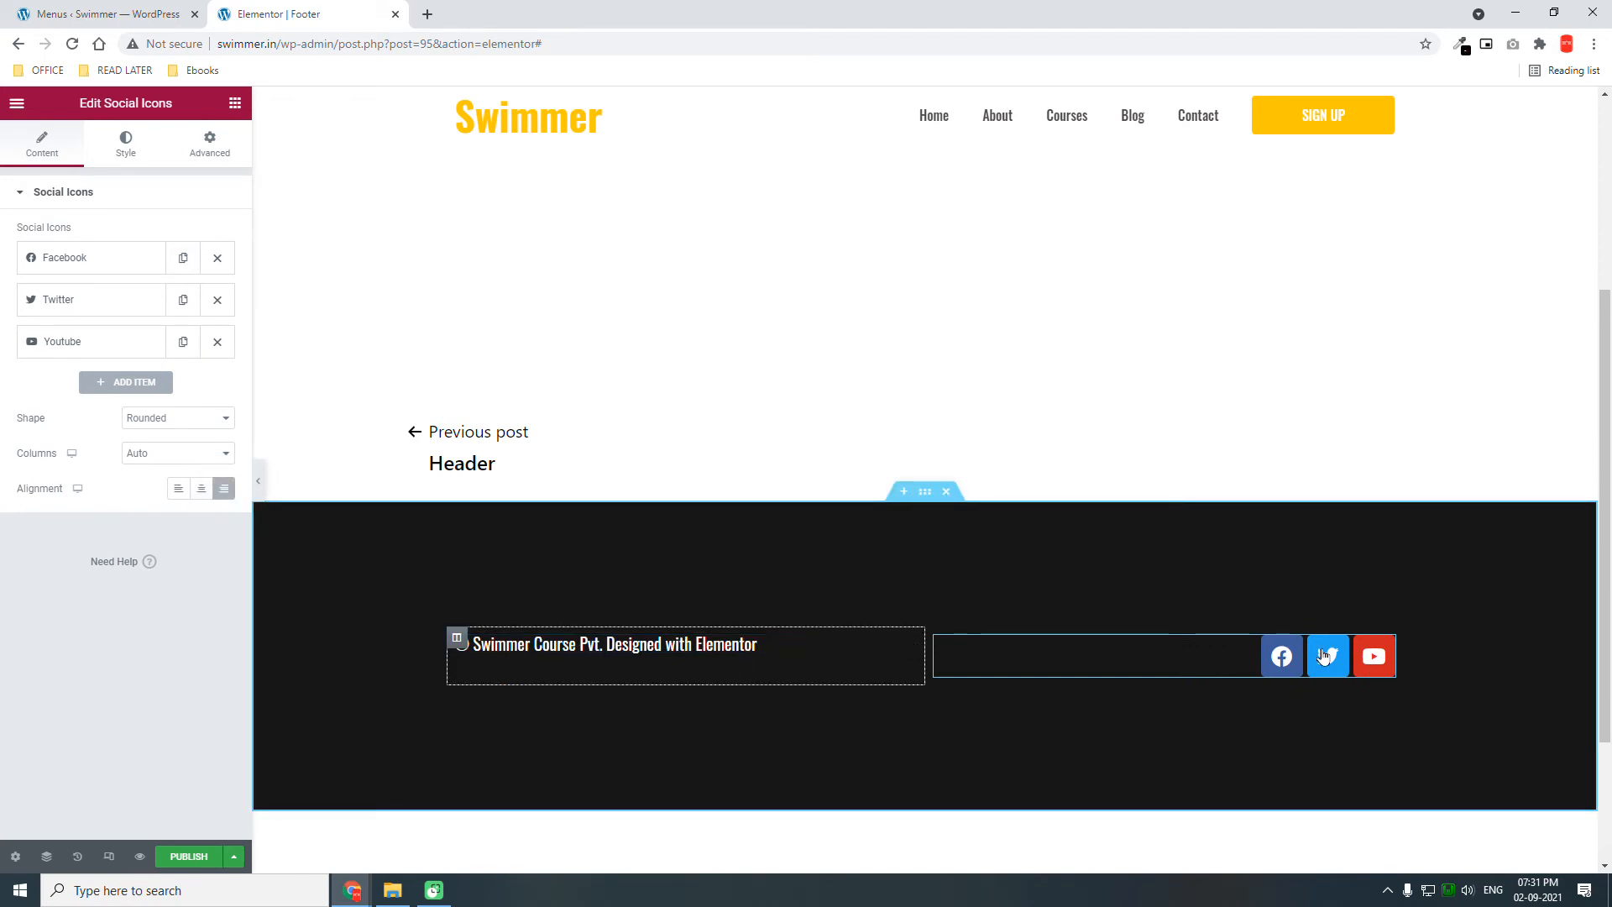
Set the footer section's vertical alignment to Middle
click(924, 495)
click(36, 151)
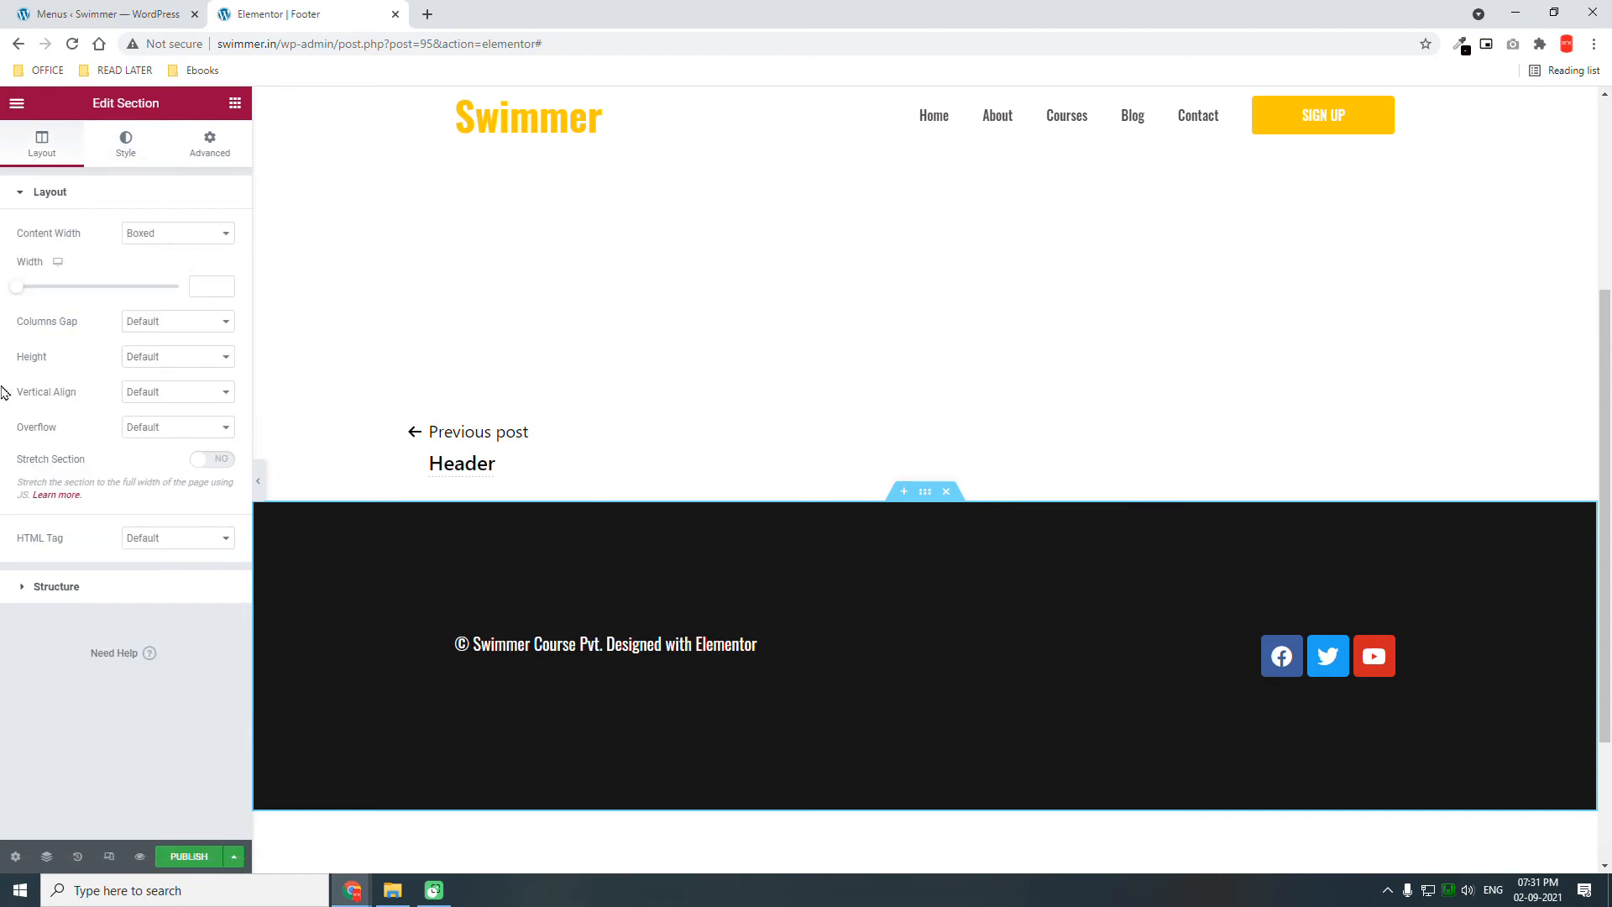
click(138, 397)
click(151, 439)
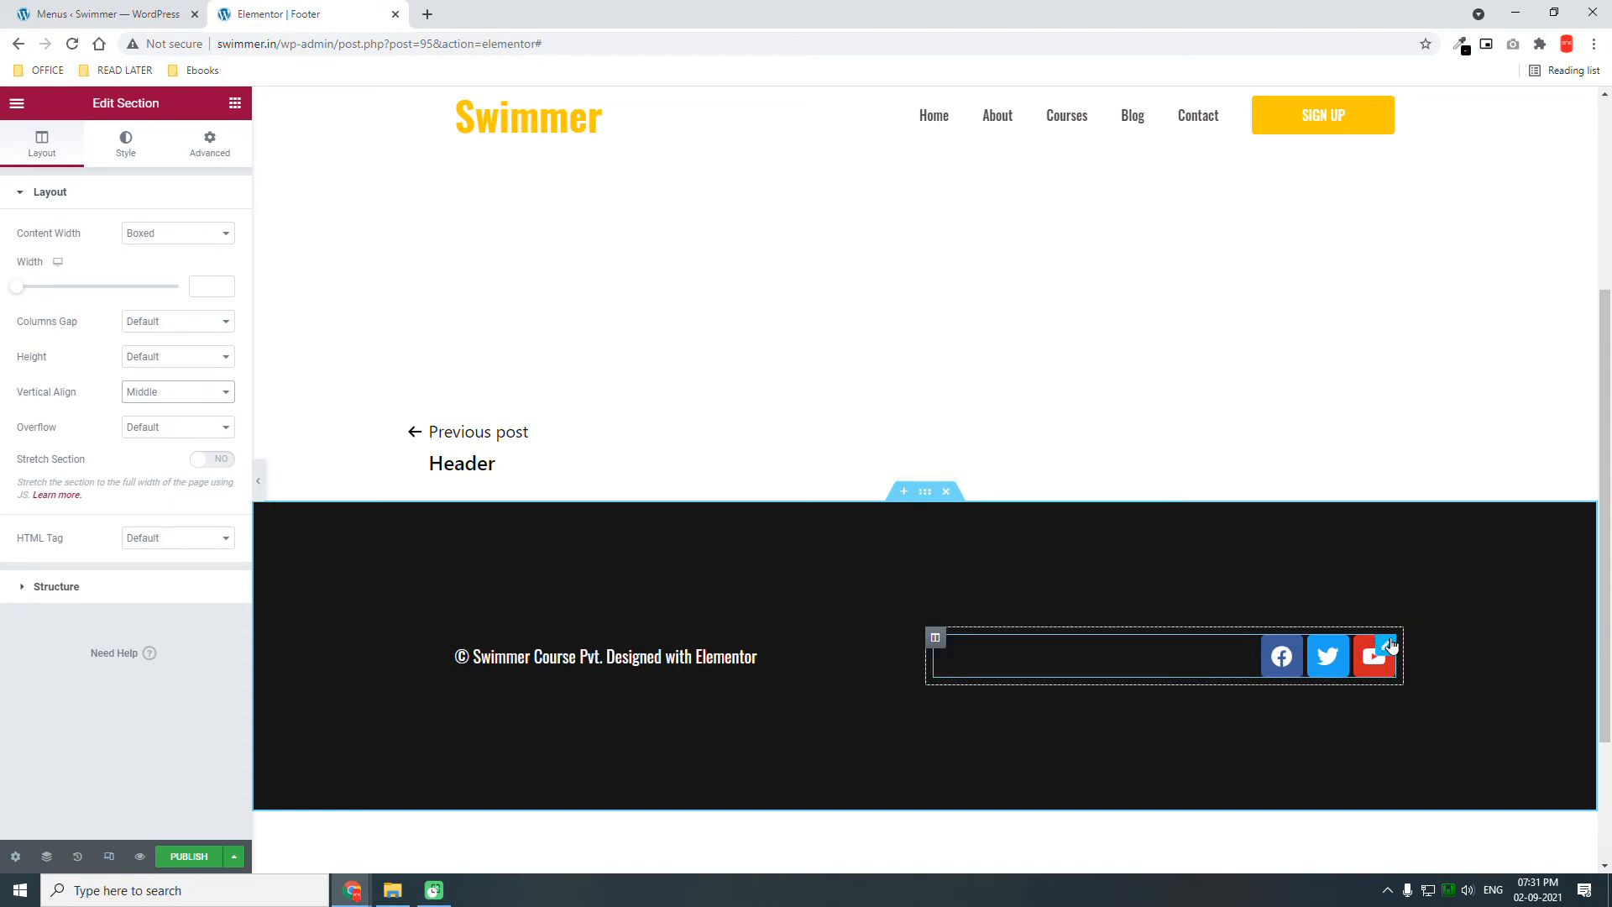
Switch the social icons to Custom color and make their primary color fully transparent
click(1390, 645)
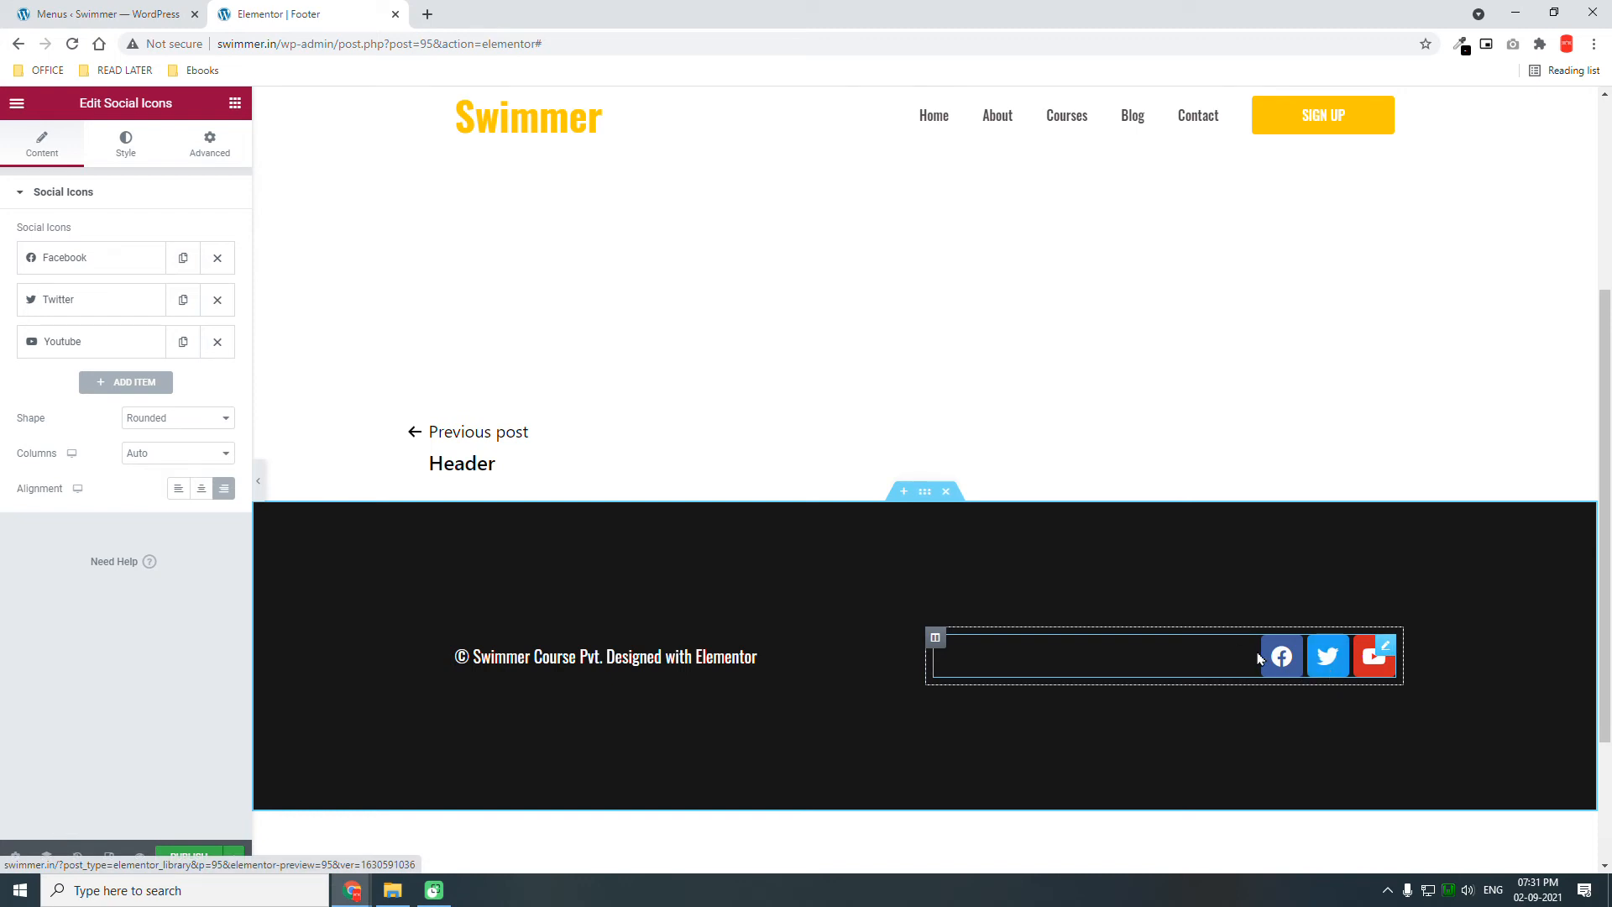
click(124, 150)
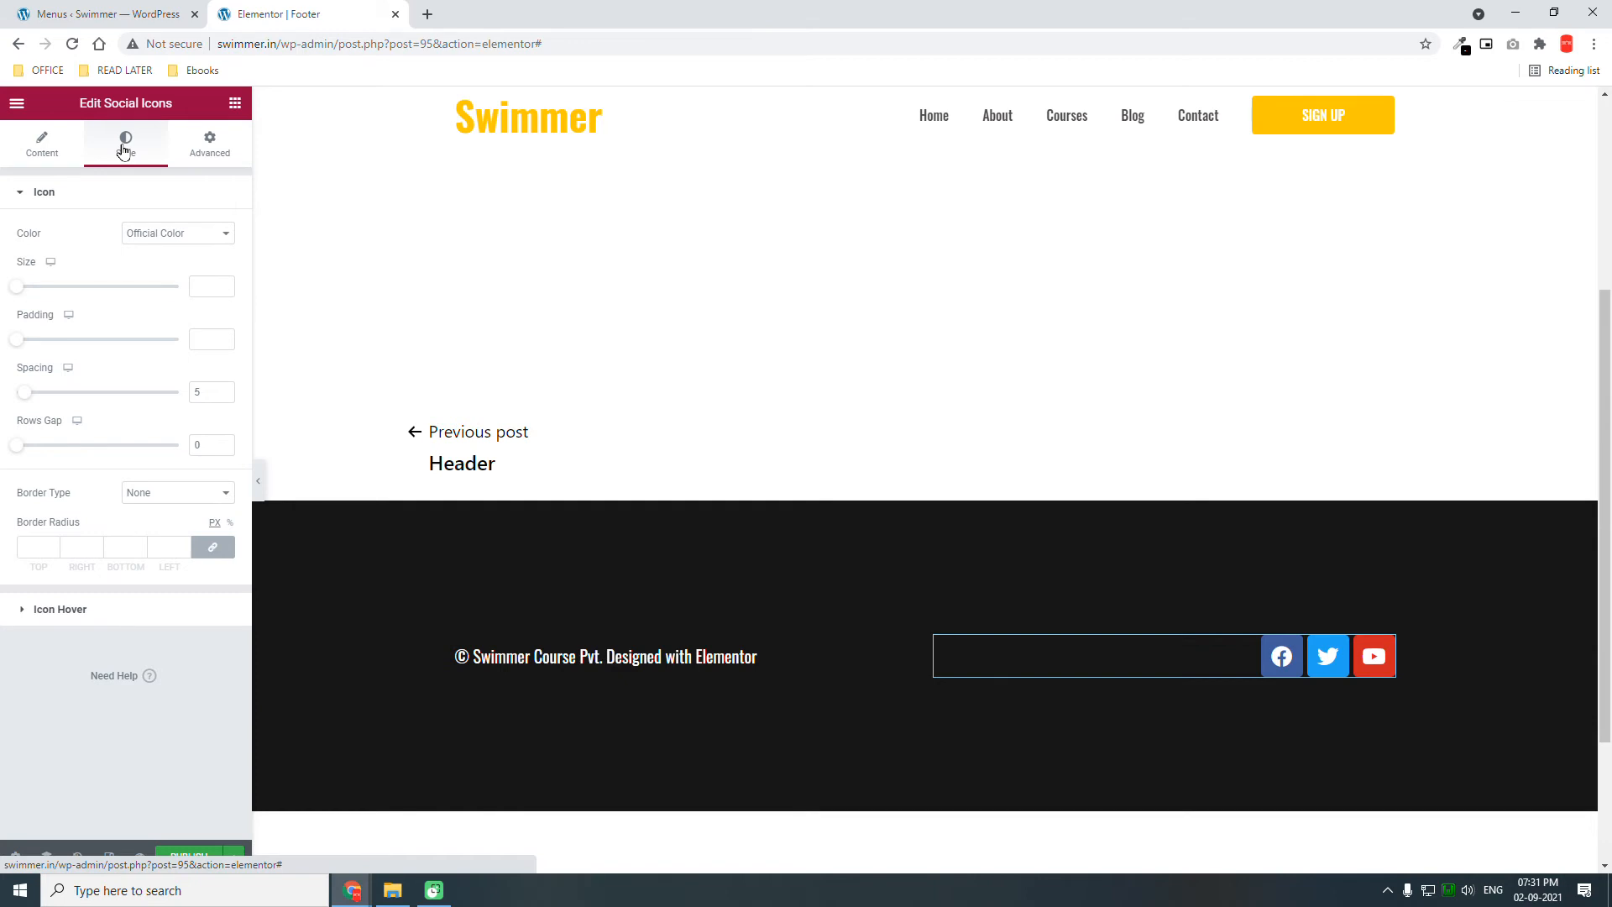
click(180, 234)
click(166, 265)
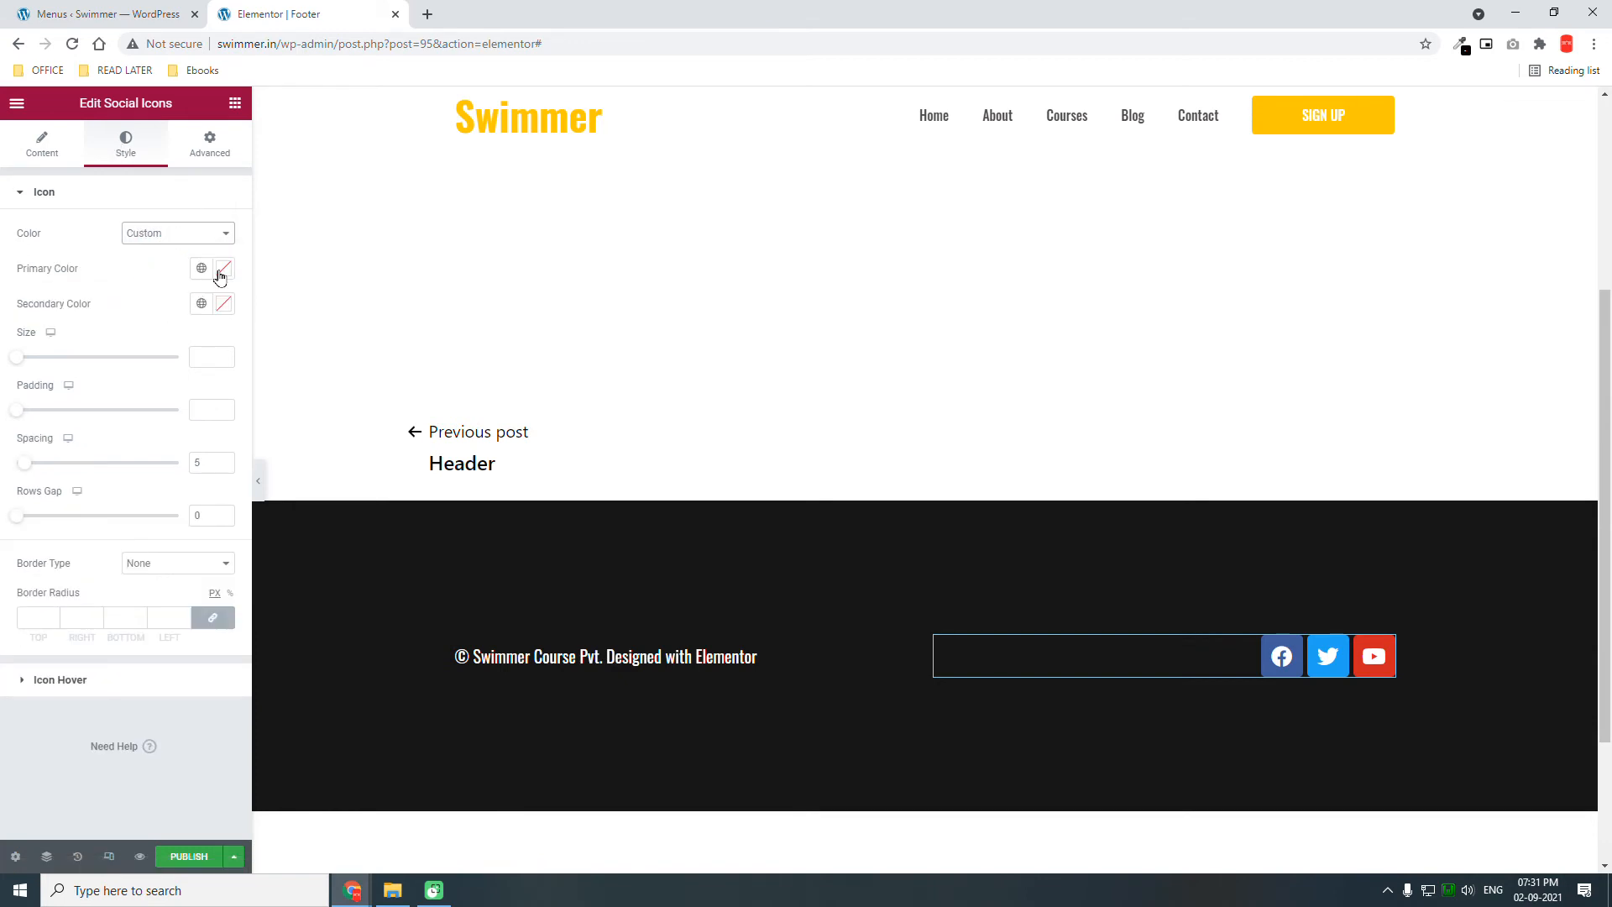
click(223, 270)
drag(224, 501, 3, 473)
click(137, 273)
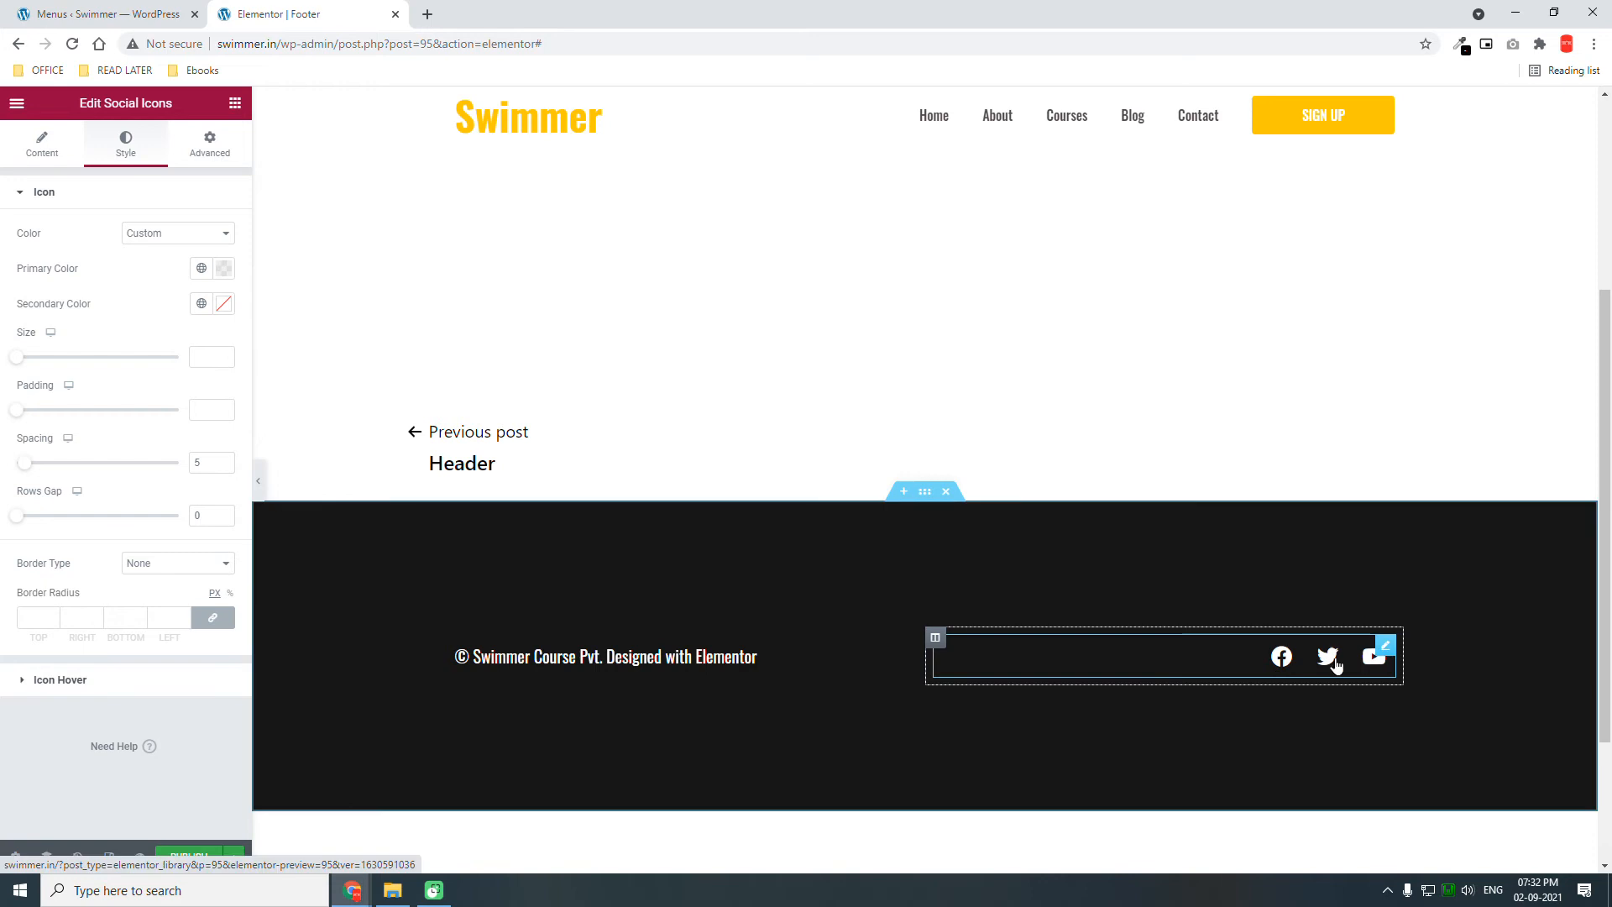
Set the social icons' size to 20
click(217, 357)
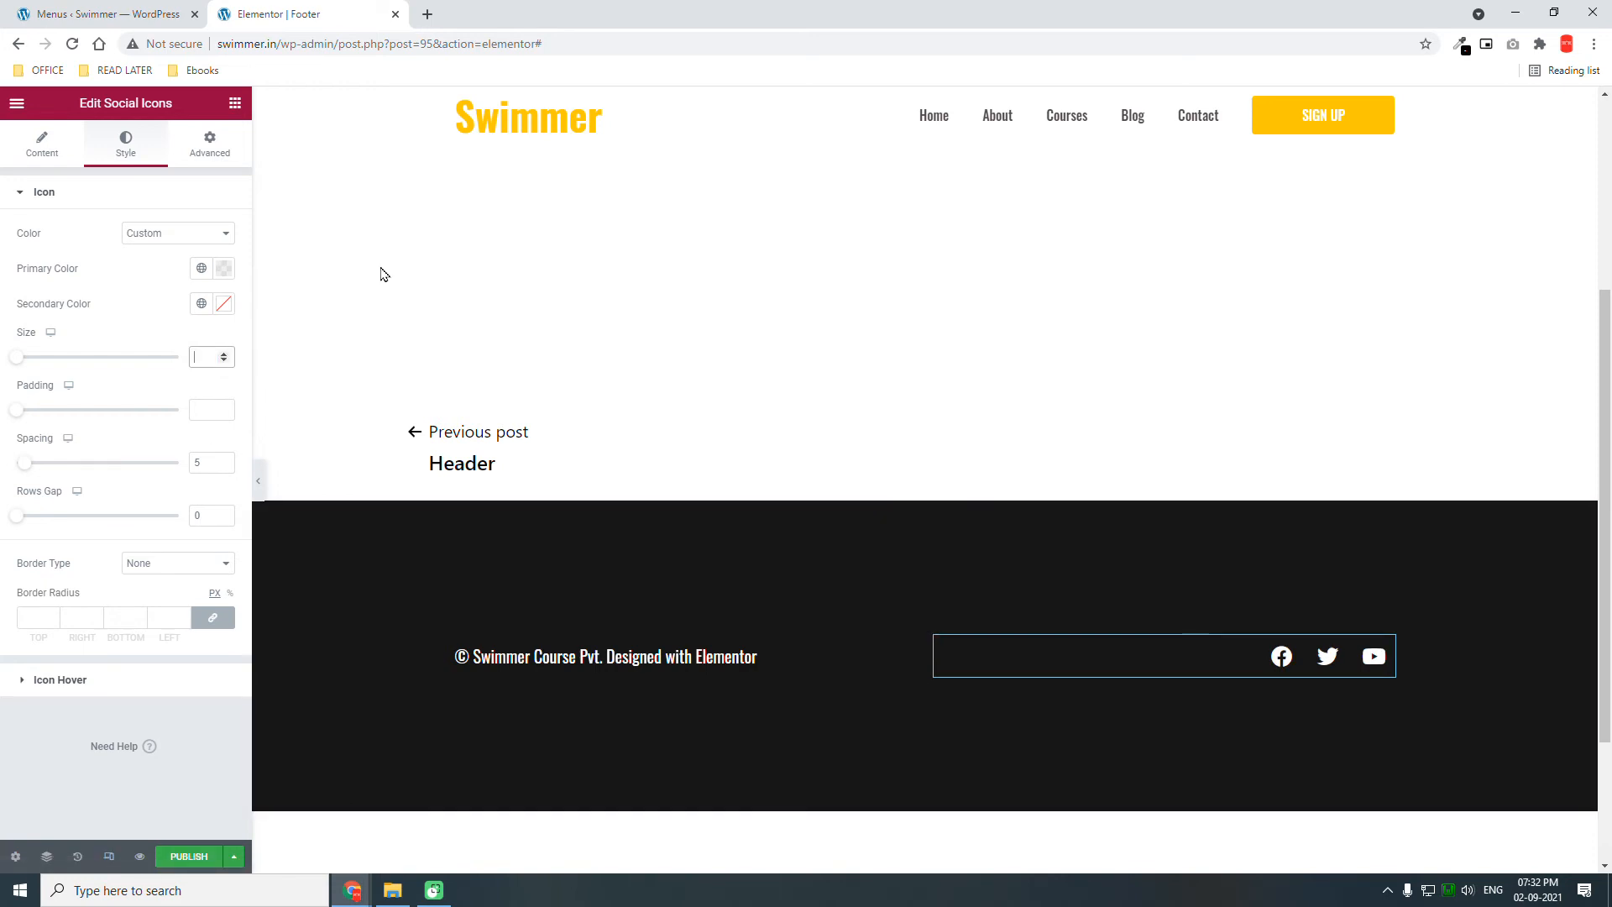
text(2)
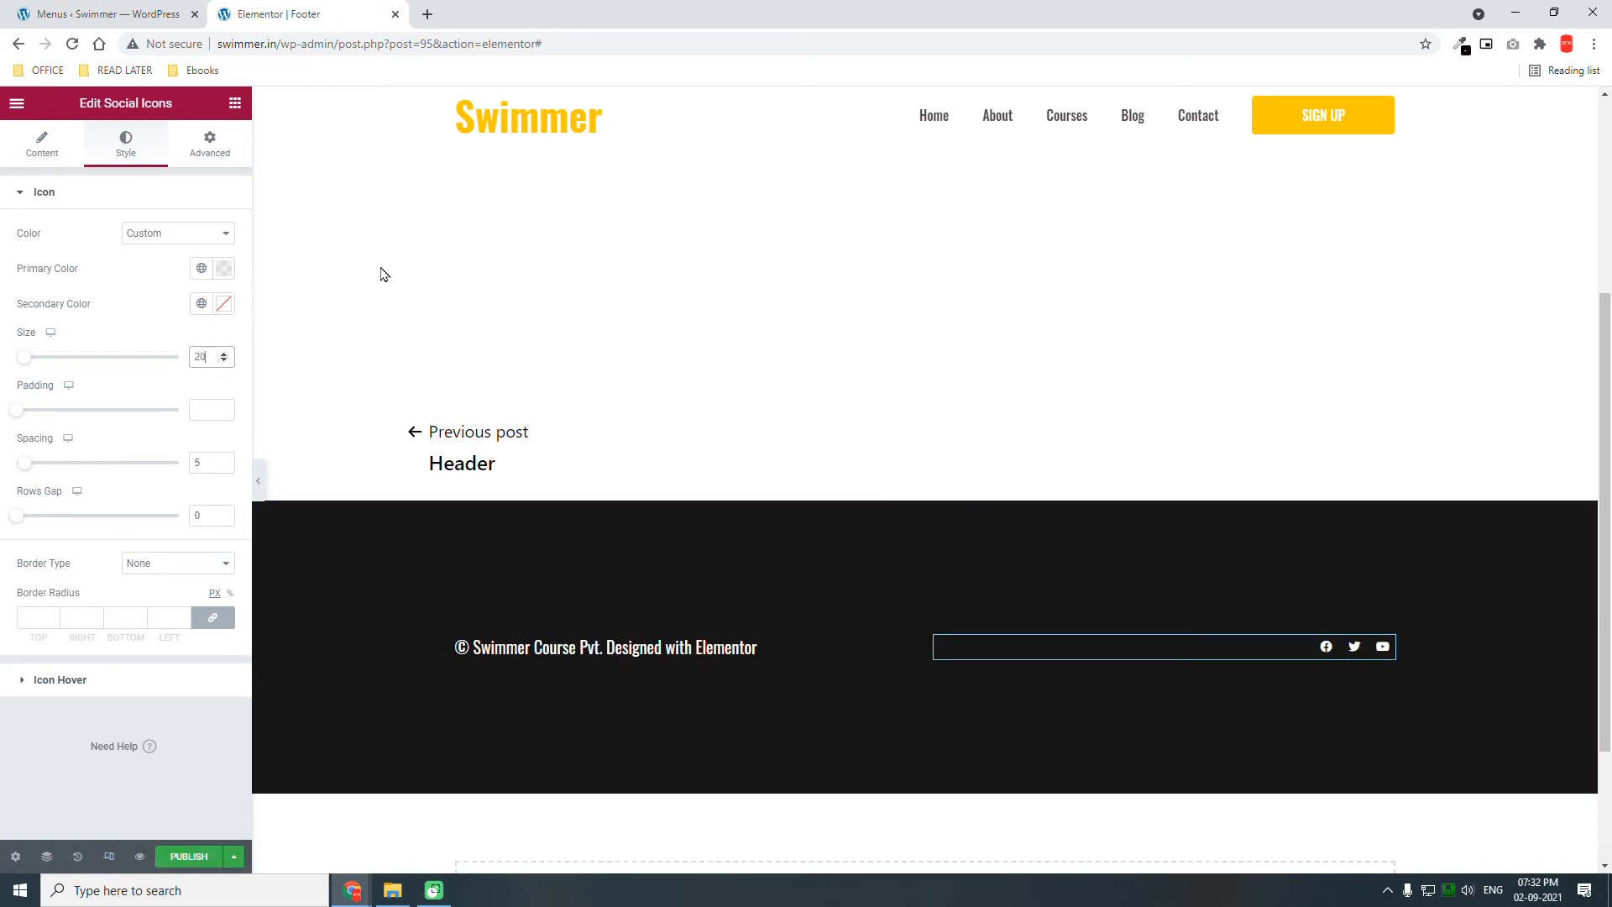
text(0)
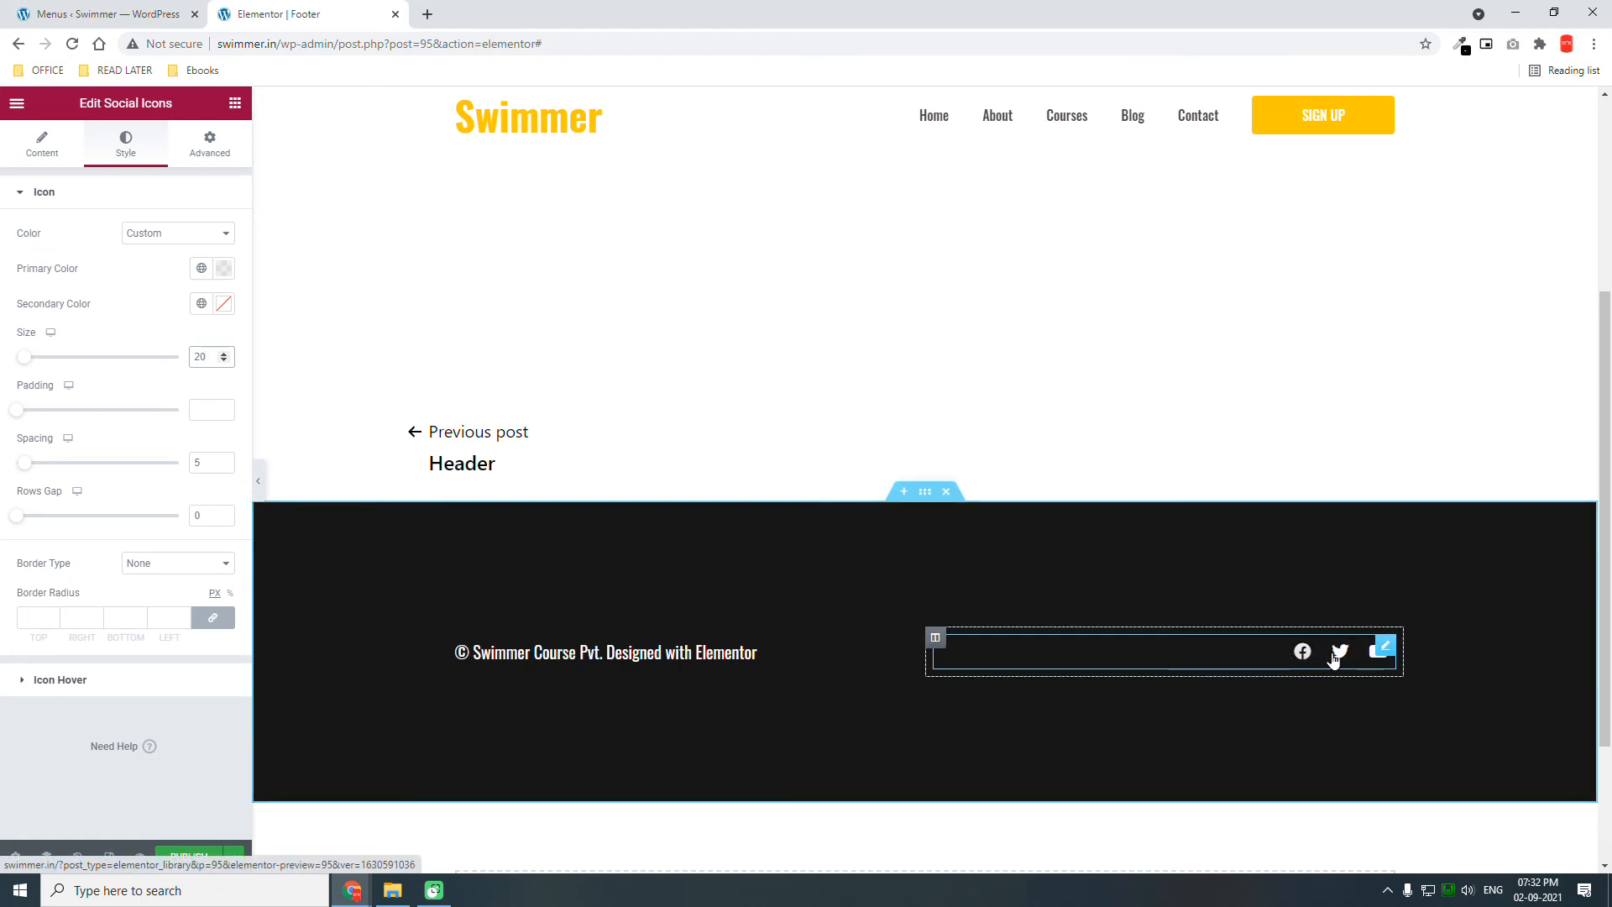
Set the social icons' hover primary color to the yellow ffc802 copied from the browser color picker's history
click(135, 679)
click(223, 283)
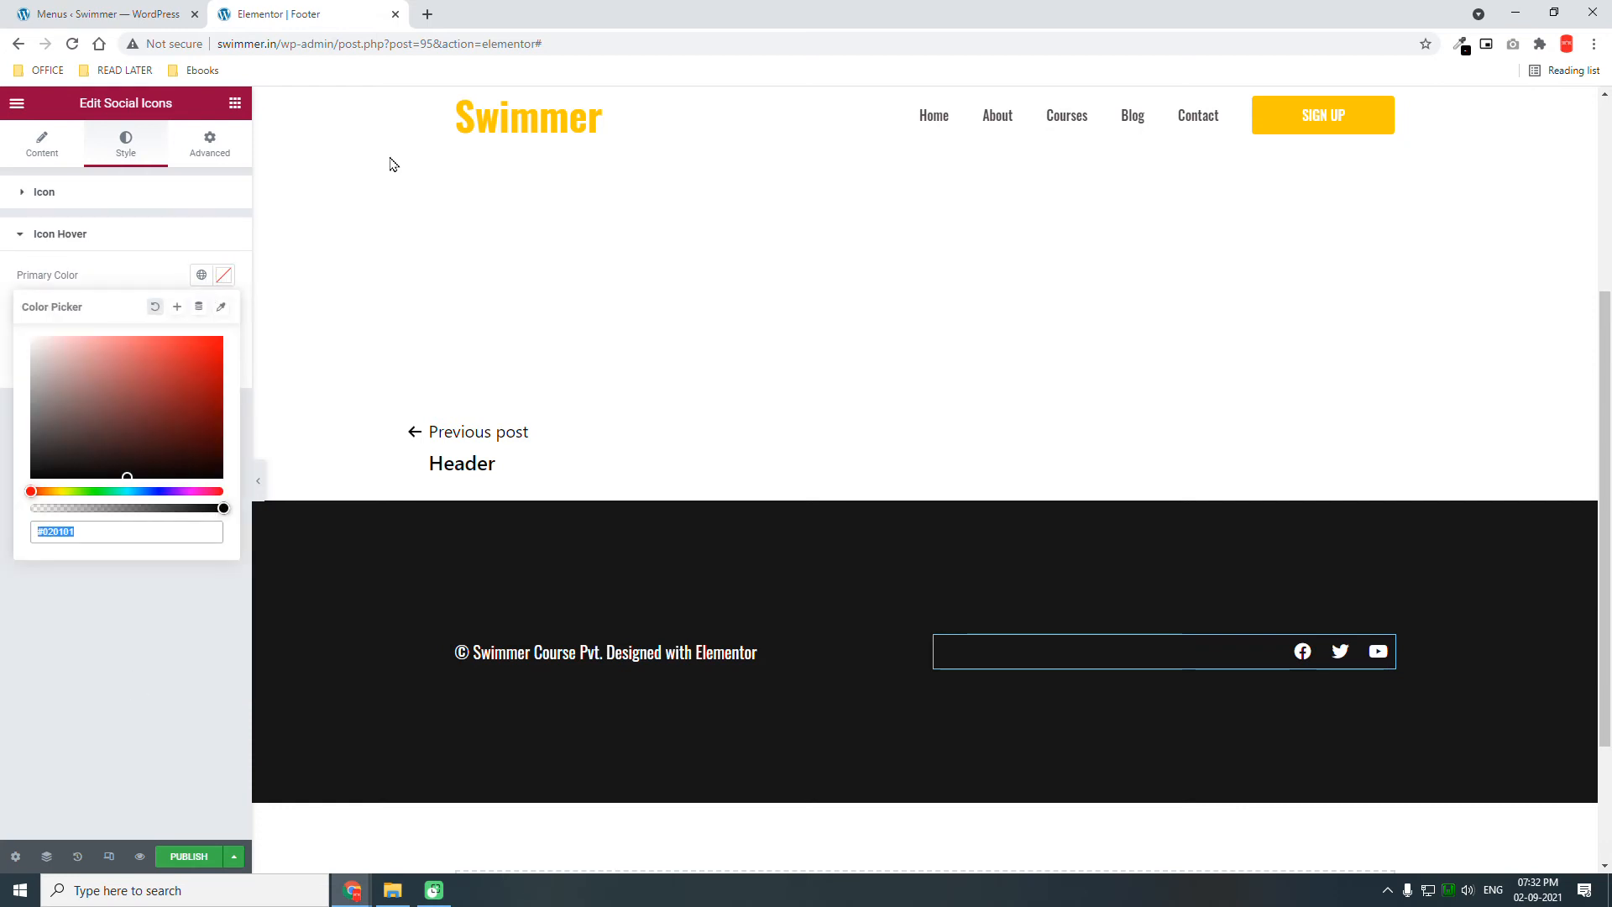
click(1462, 45)
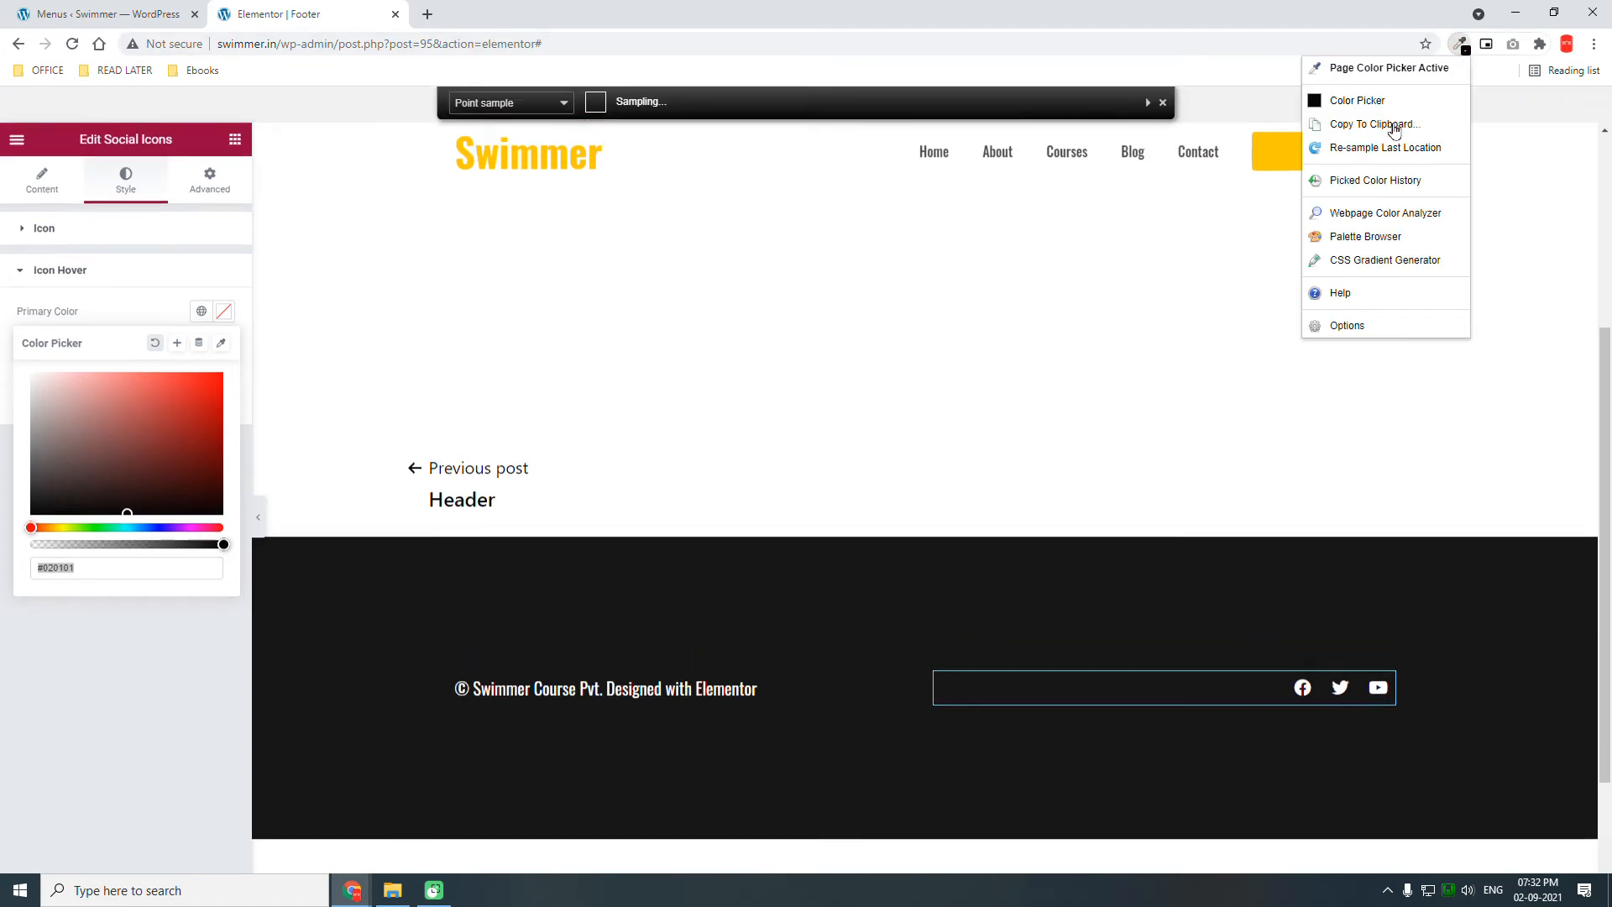
click(1397, 183)
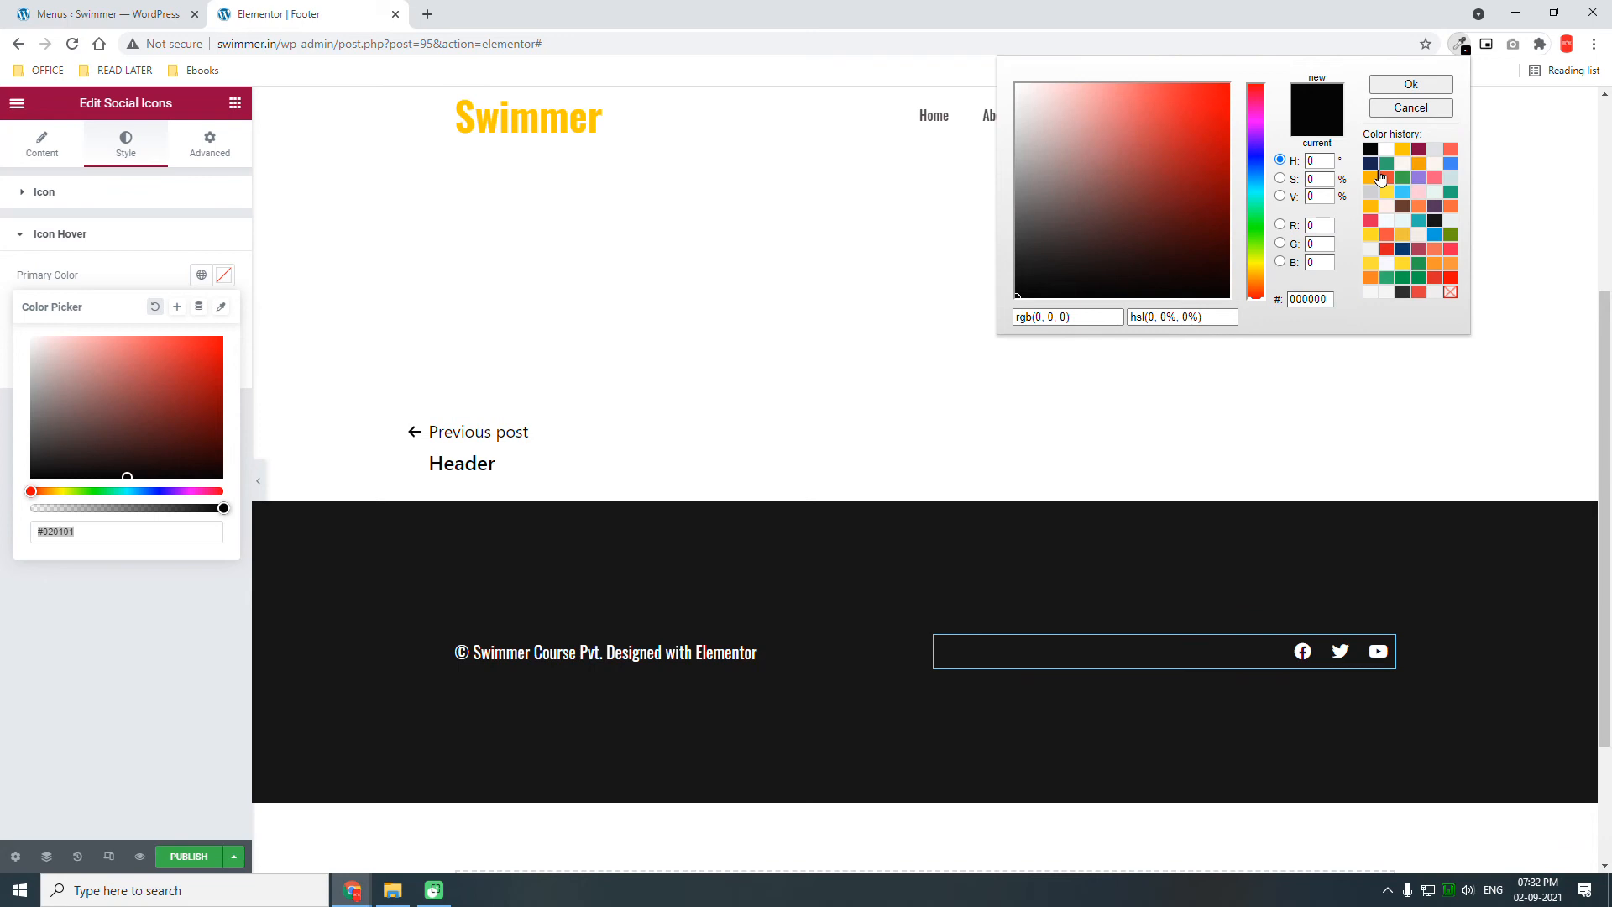
click(1407, 151)
double_click(1323, 299)
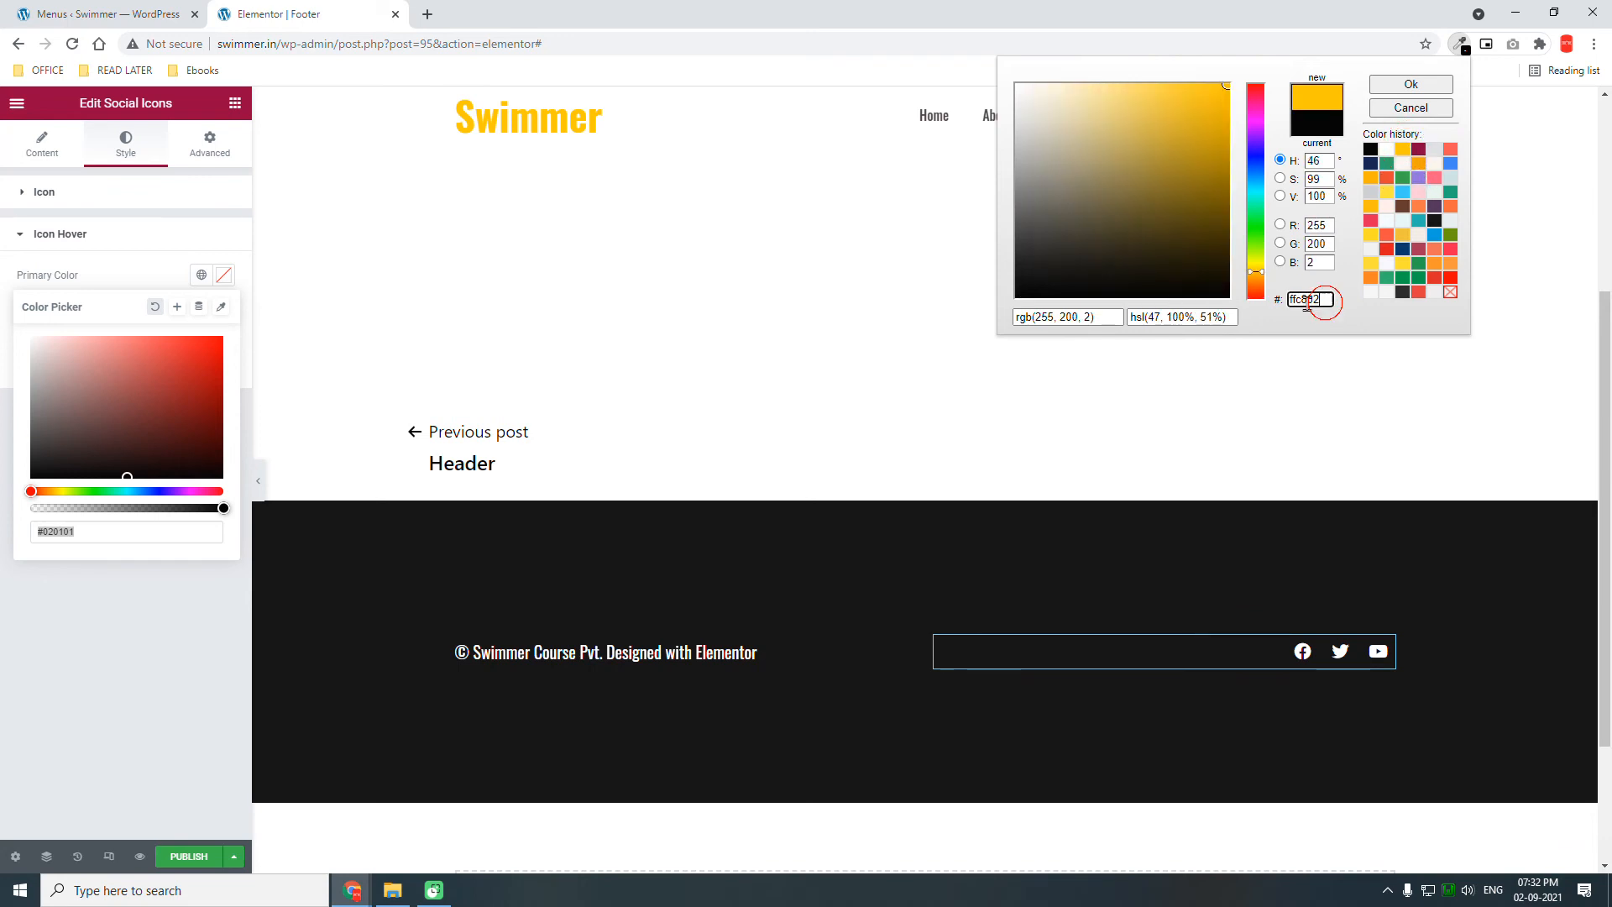
key(ctrl+c)
click(98, 529)
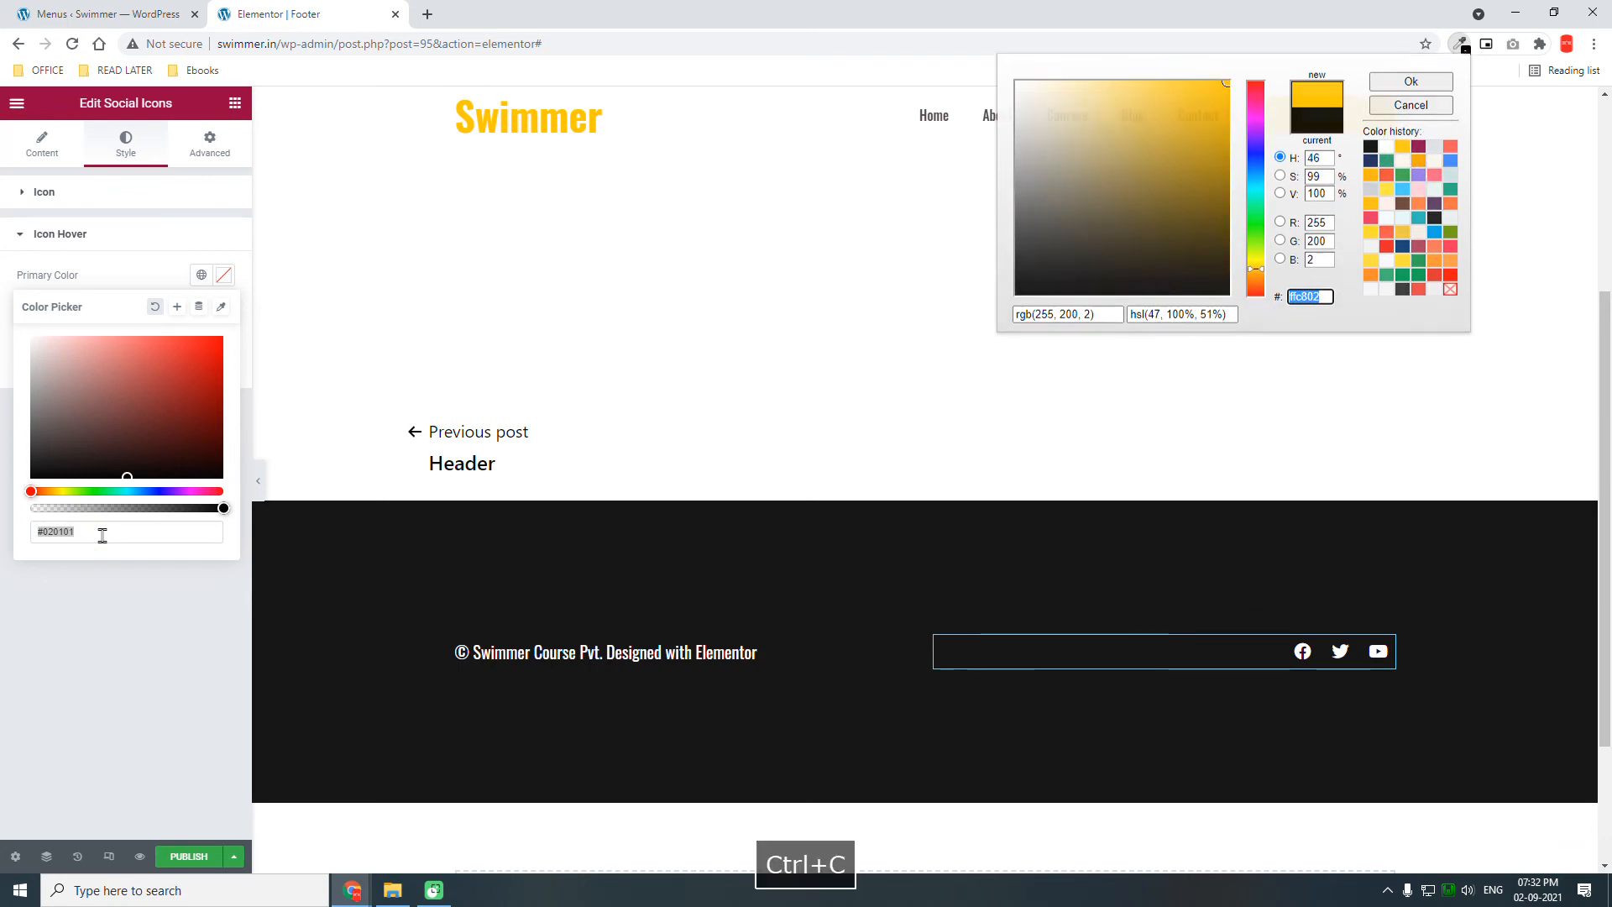
triple_click(101, 533)
key(ctrl+v)
click(79, 616)
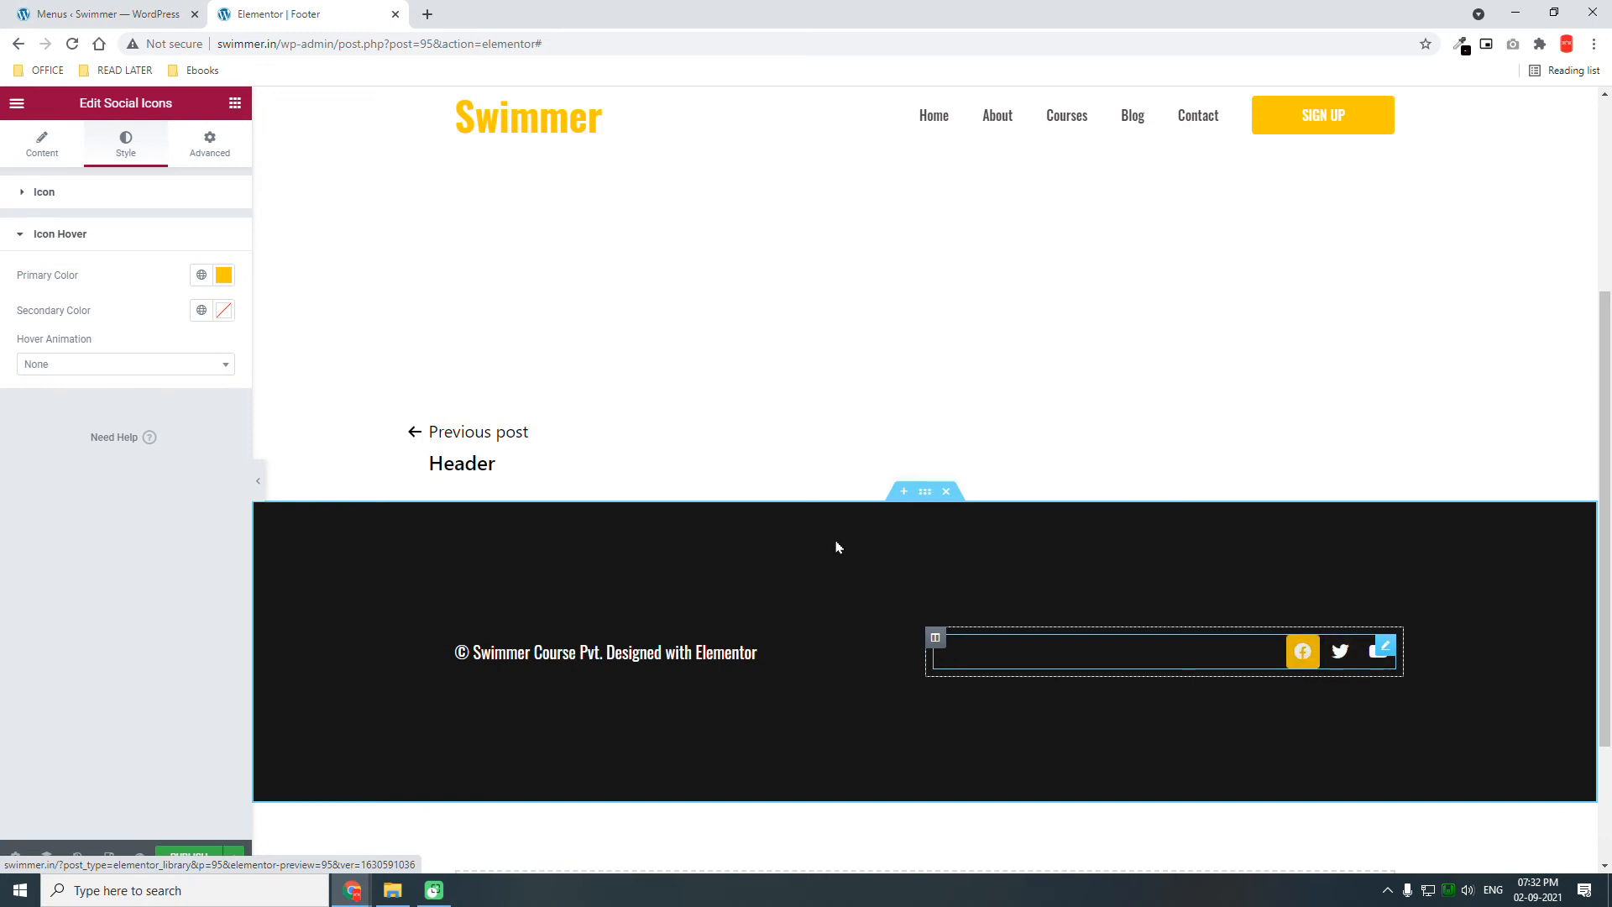
Set the social icons' hover secondary color to black
click(223, 310)
click(42, 499)
drag(41, 501, 86, 649)
click(87, 649)
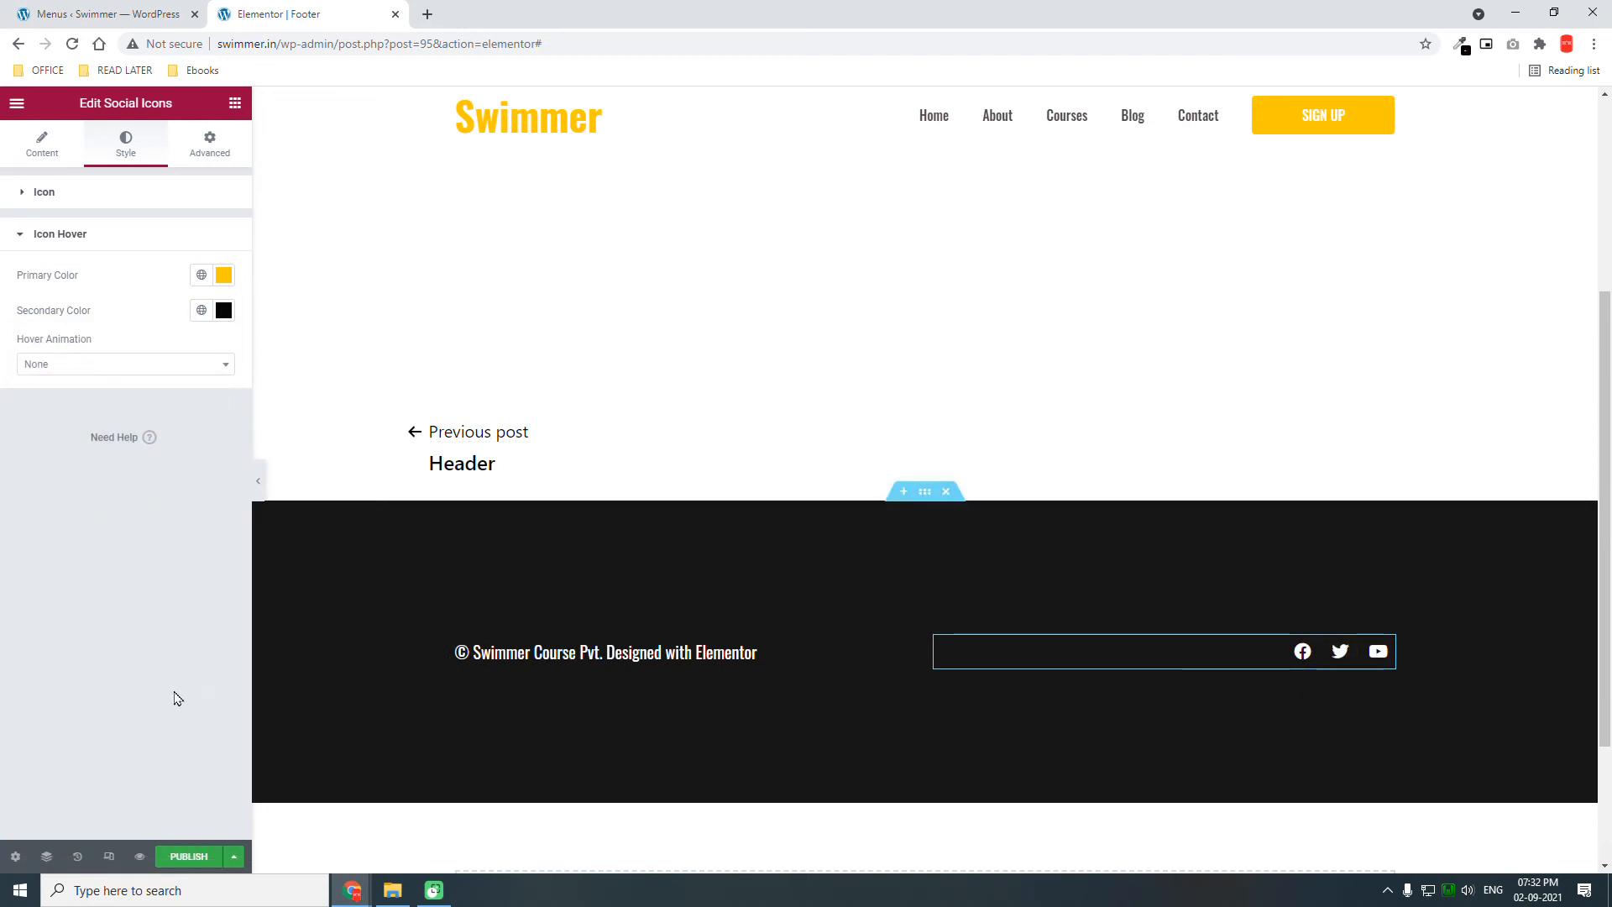
In the responsive tablet view, set the footer heading's line height to 1.5 em
click(110, 856)
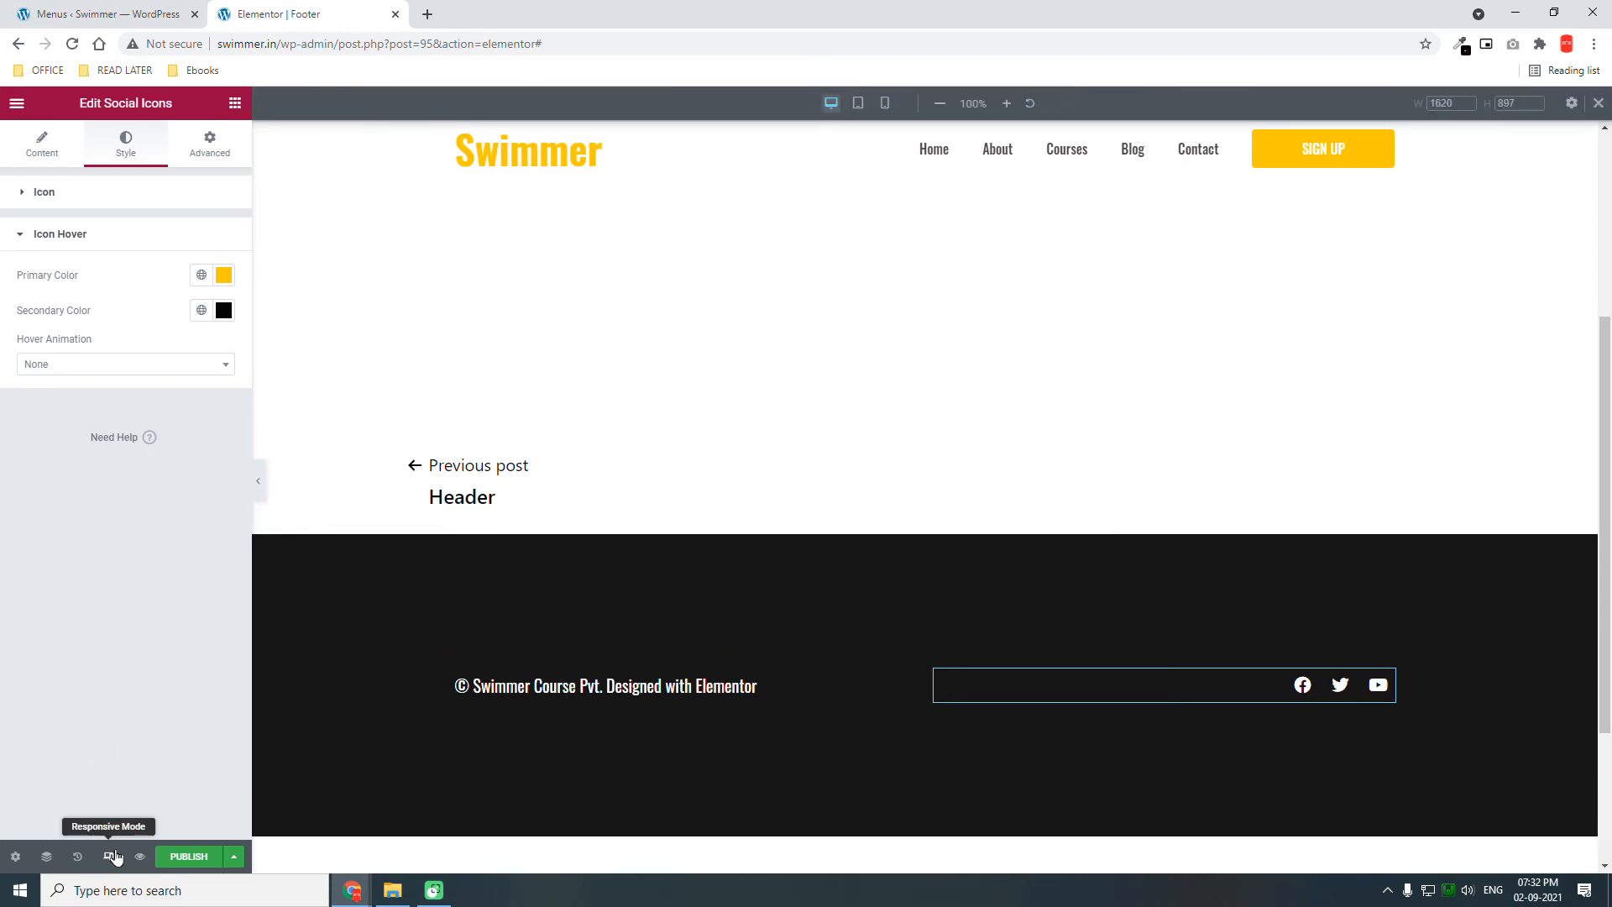
click(856, 106)
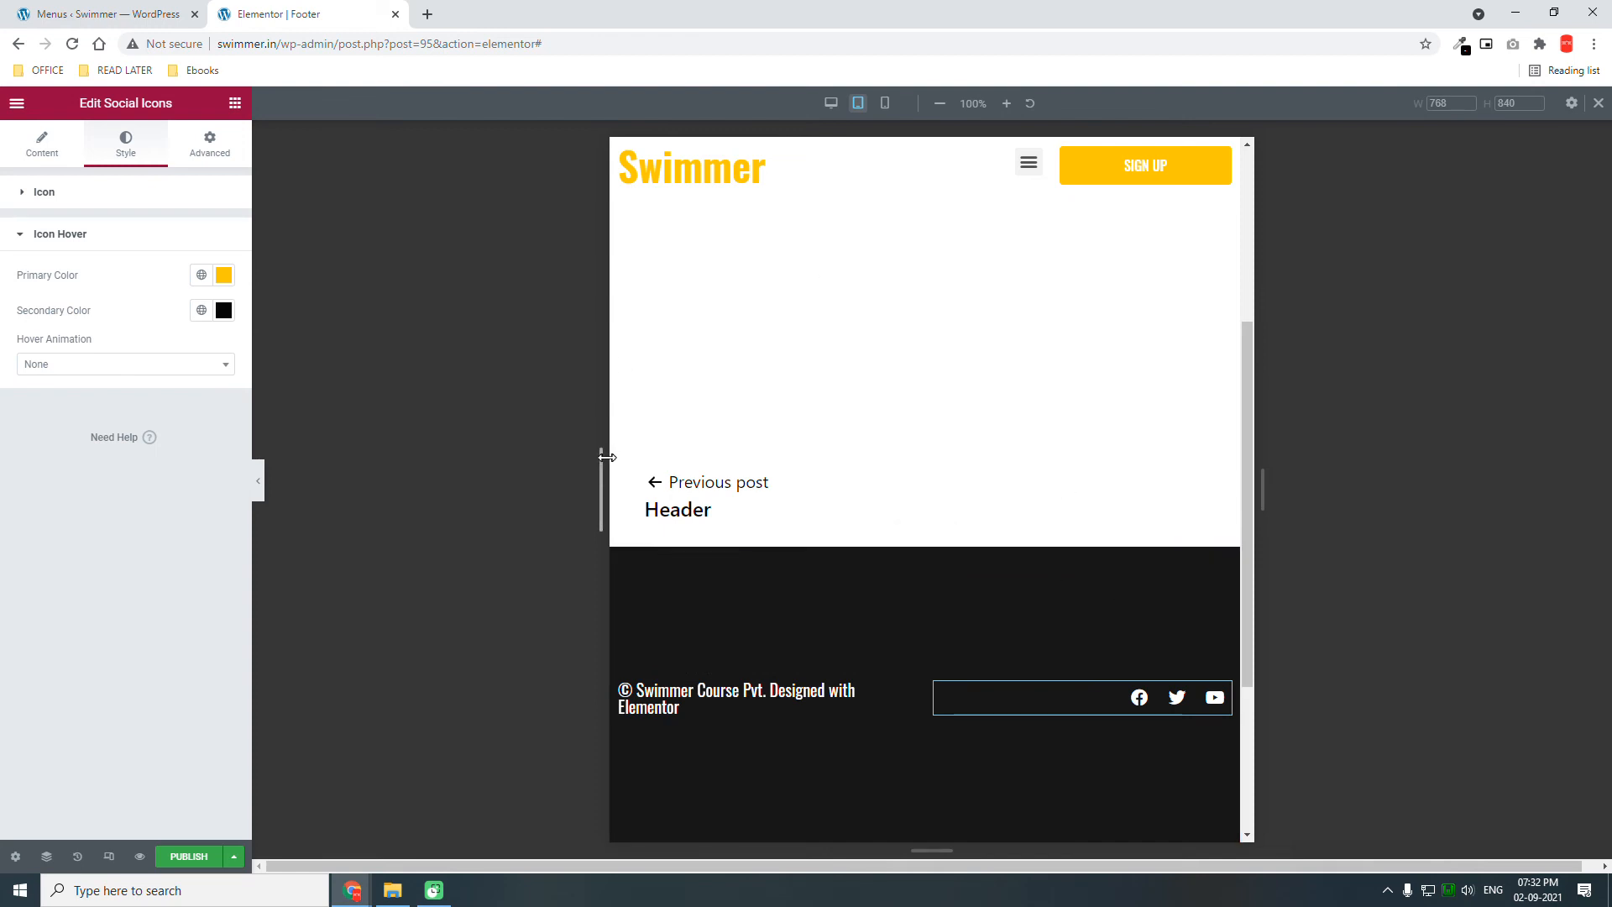
click(909, 694)
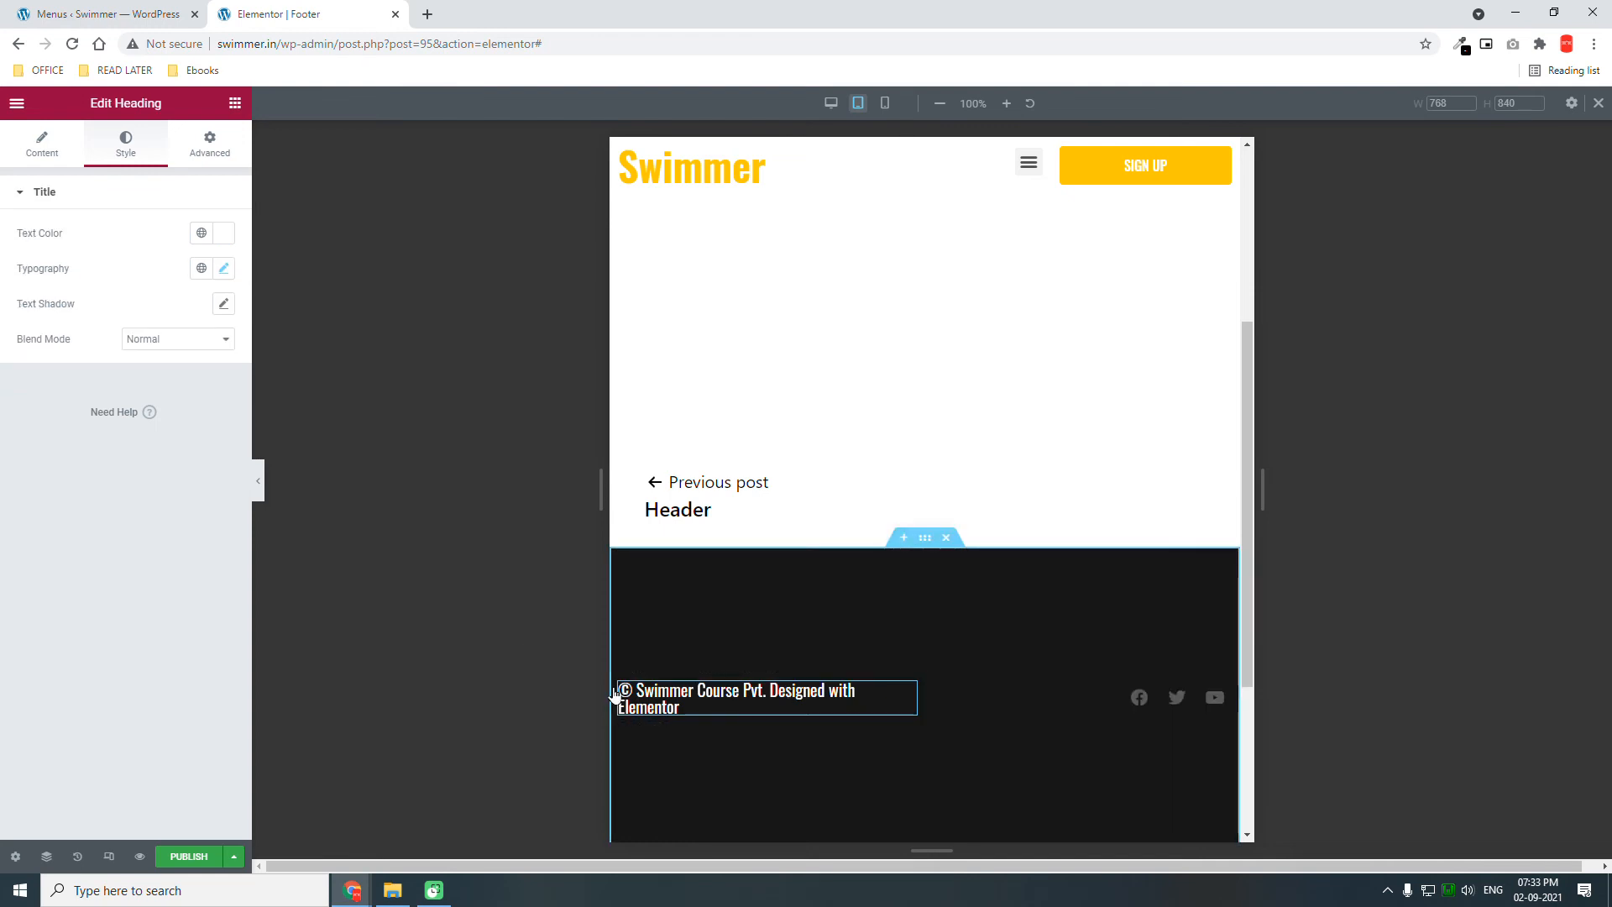
click(223, 269)
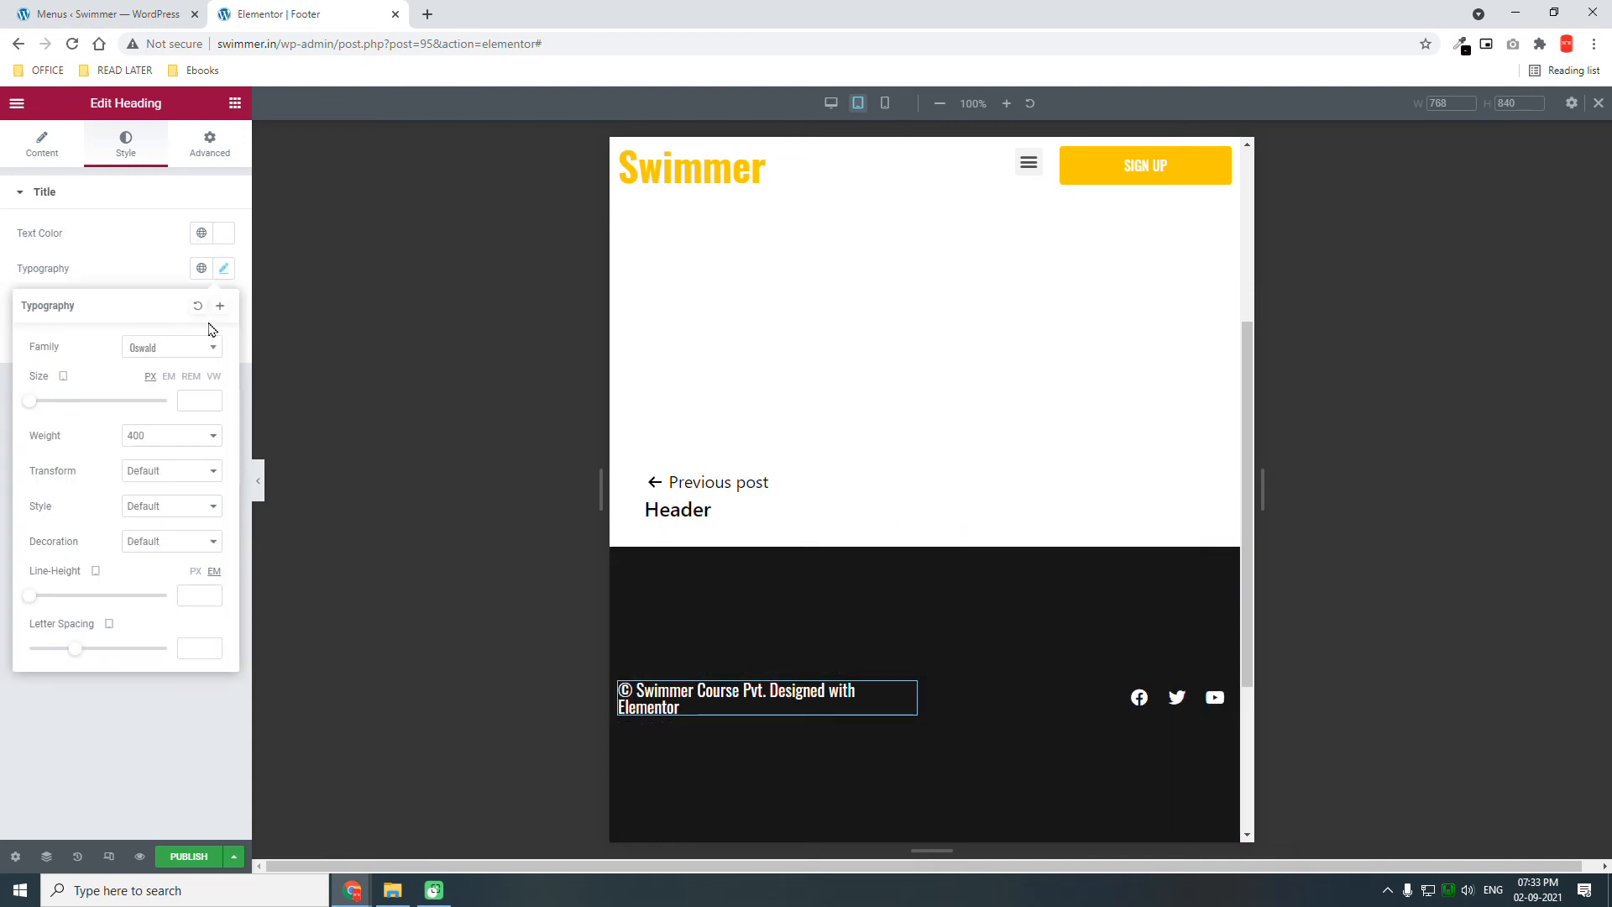
drag(26, 597, 47, 600)
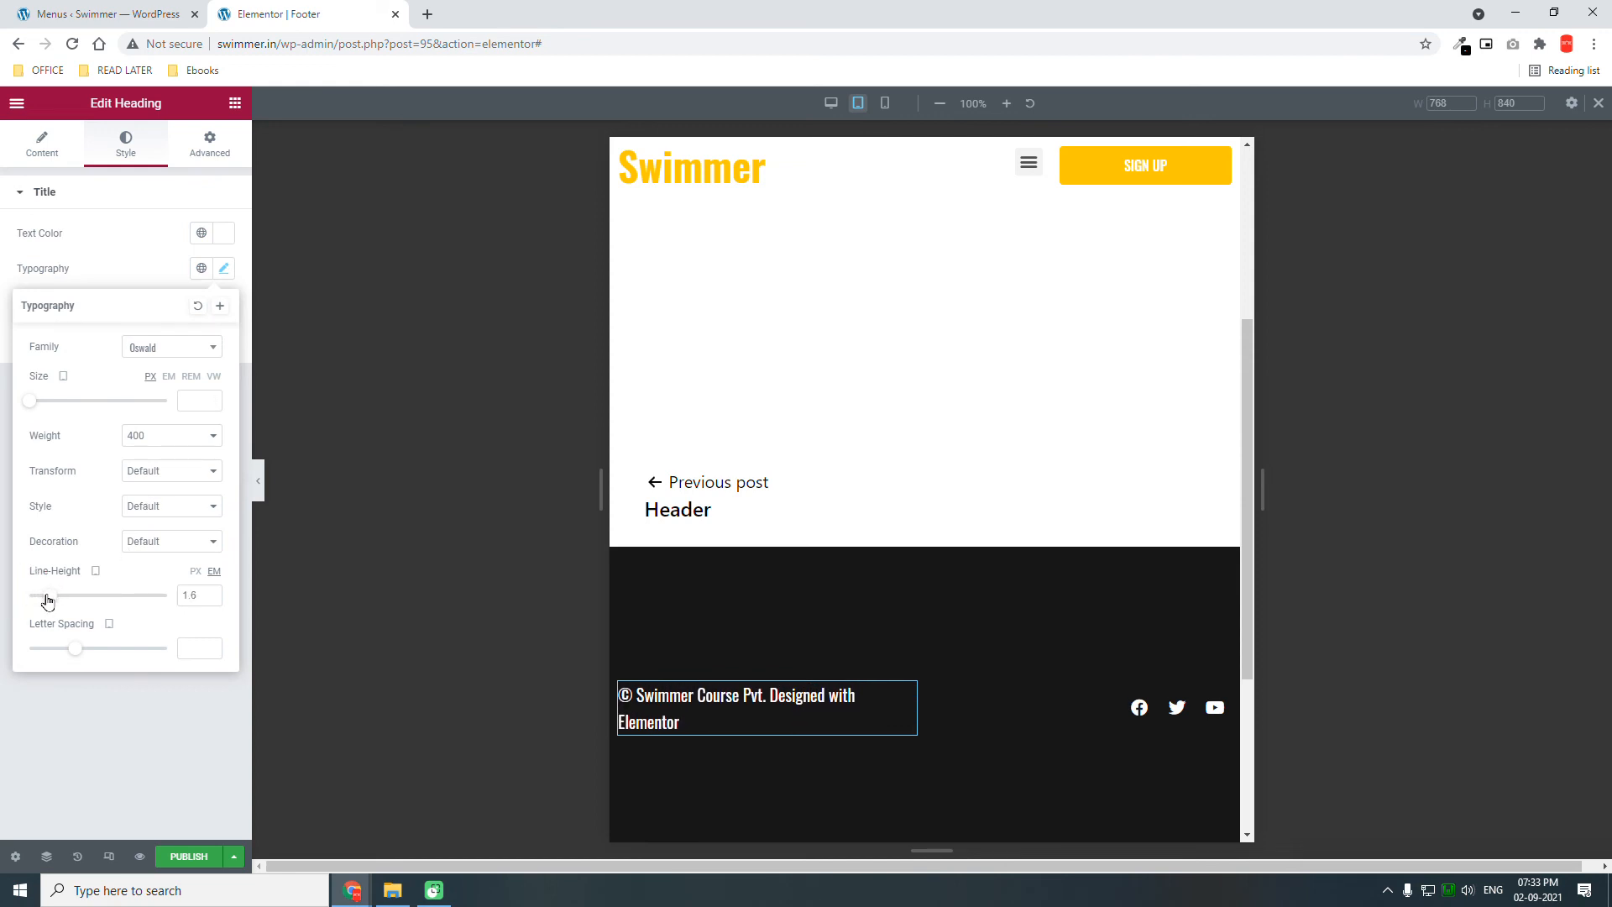
click(211, 599)
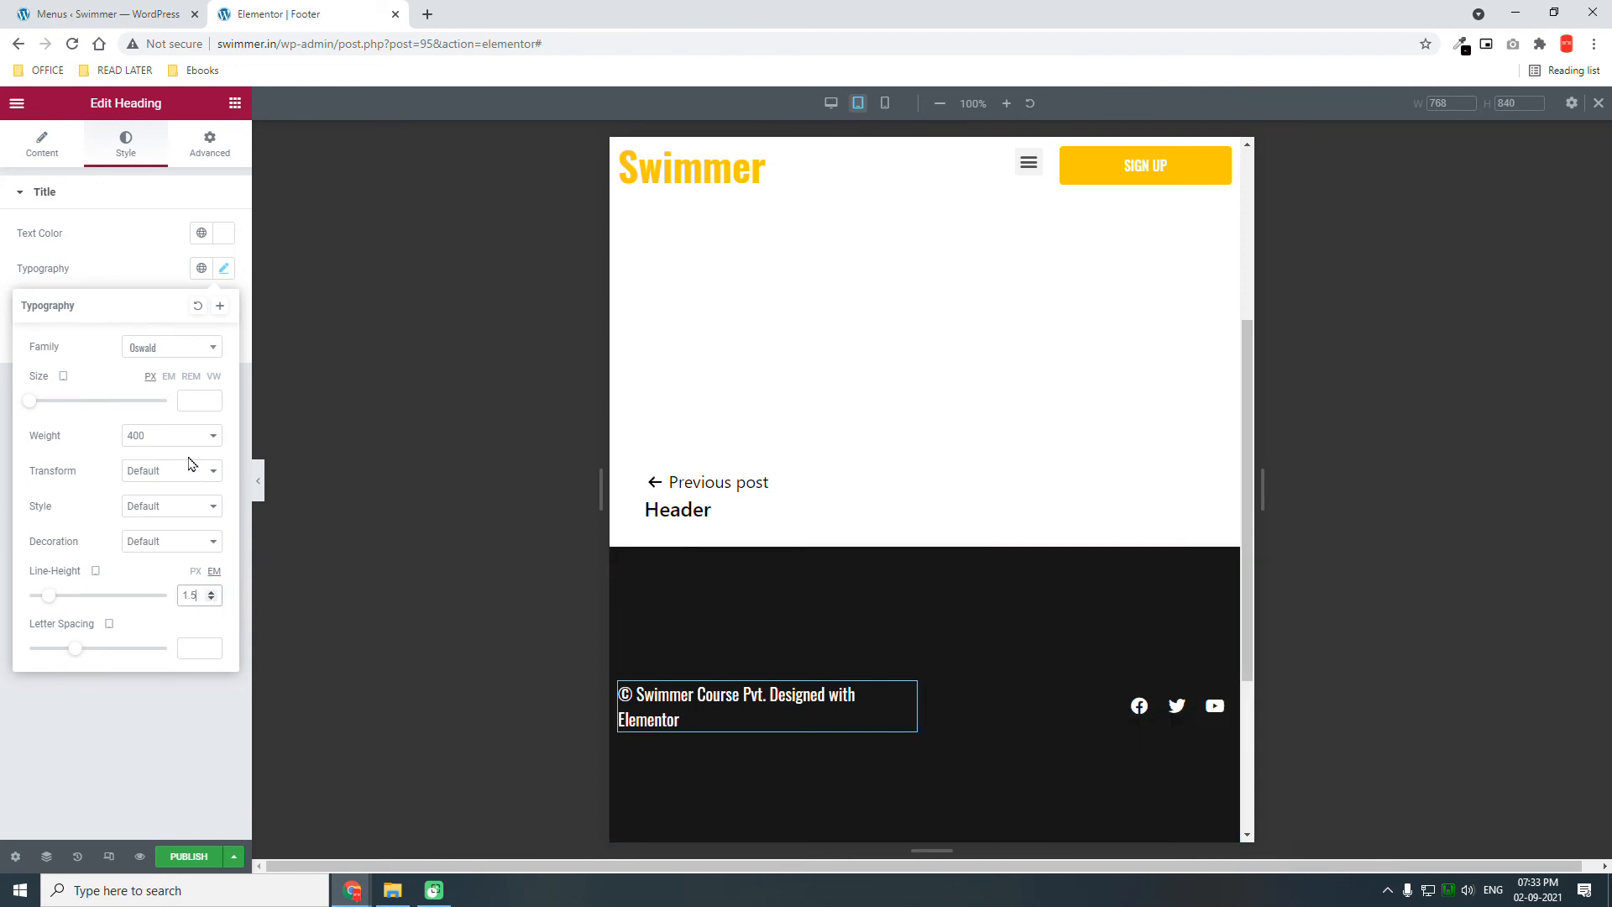
In the mobile view, center-align the footer's copyright heading
click(888, 108)
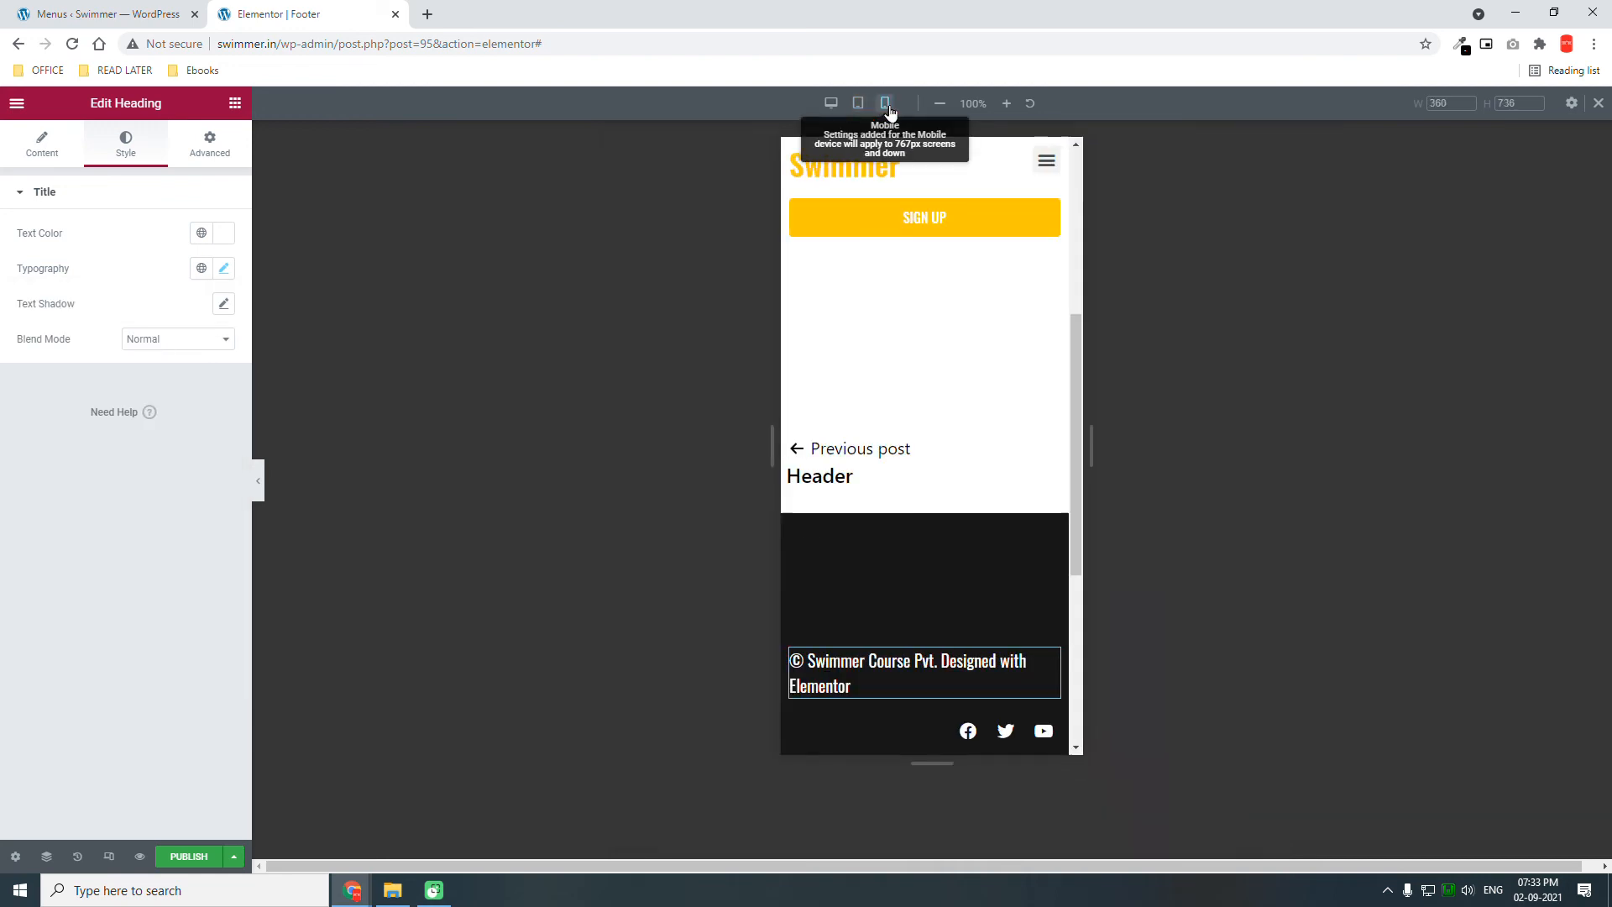
scroll(954, 547, down, 1)
click(907, 582)
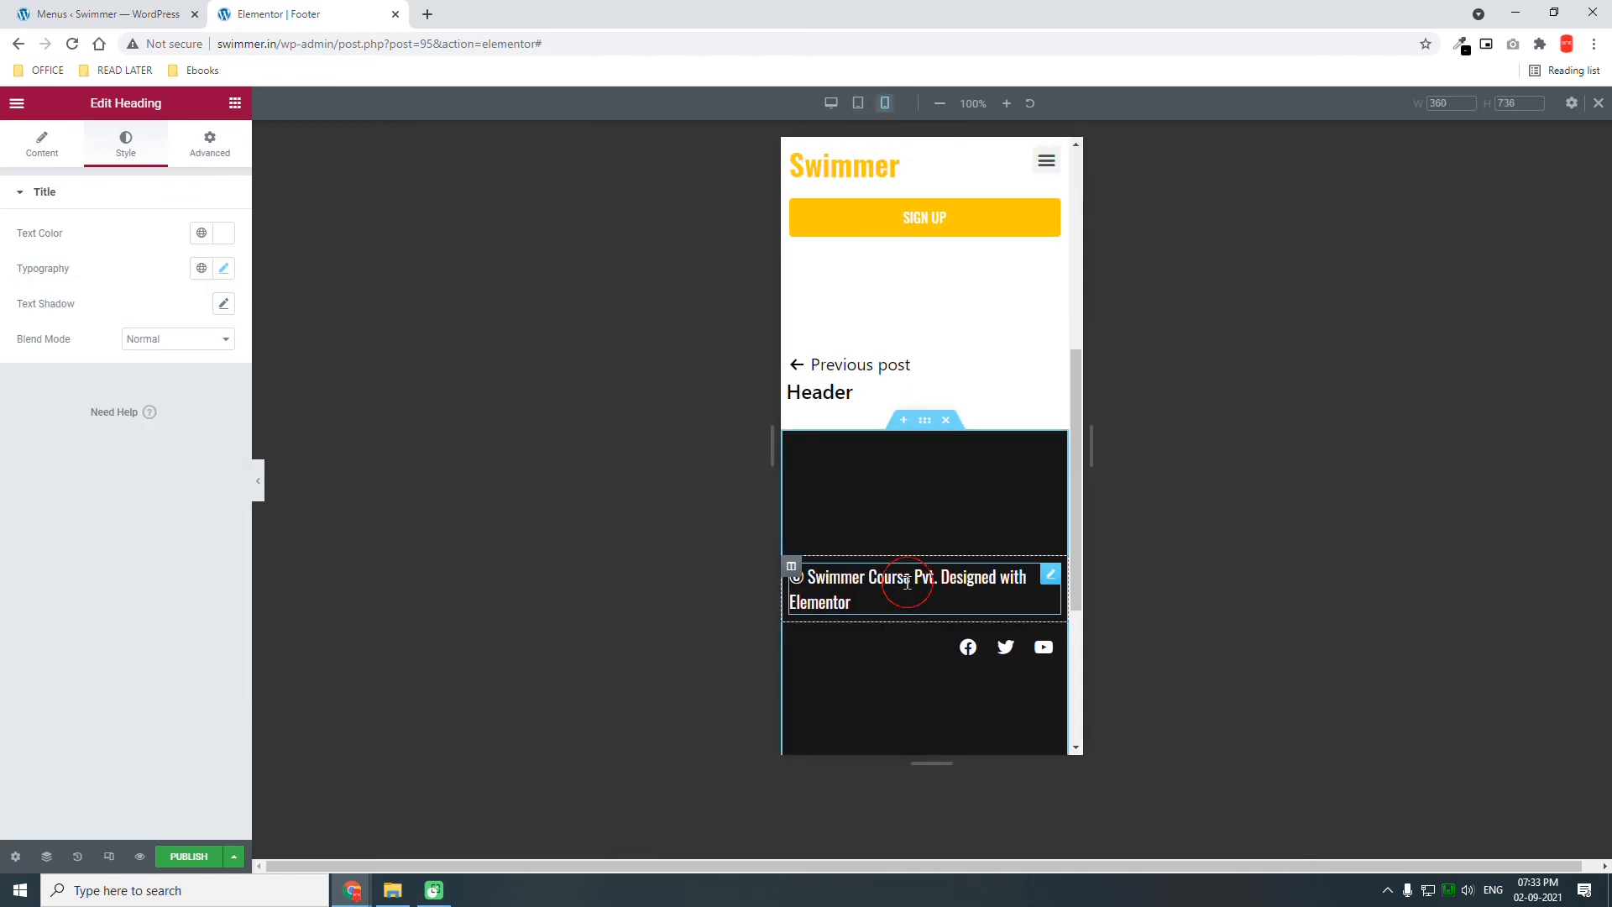
click(23, 149)
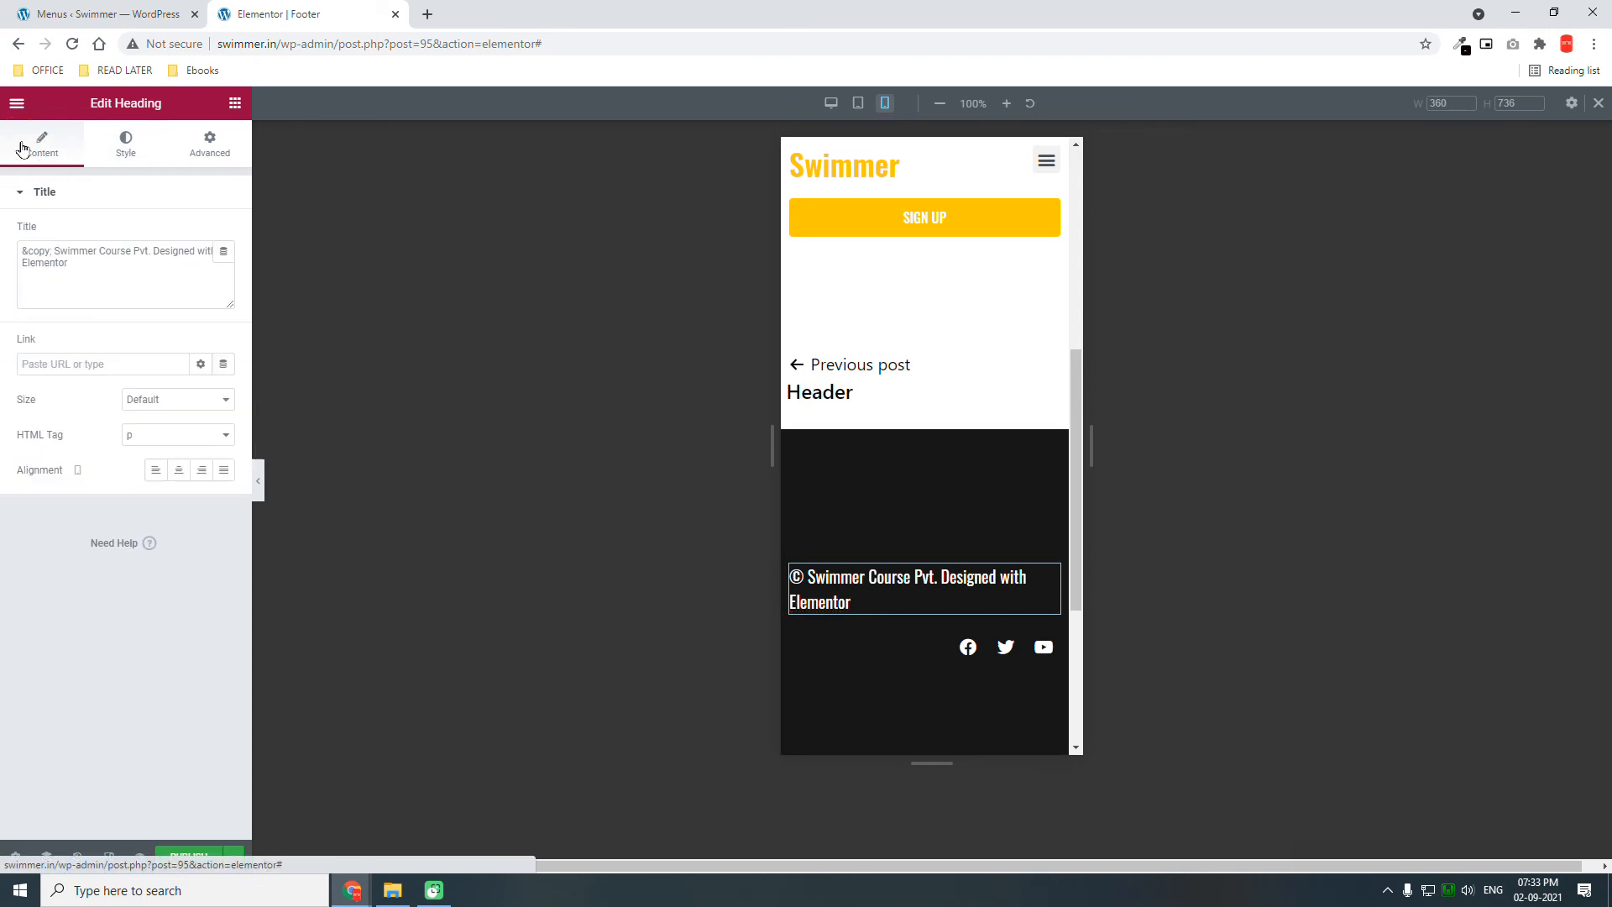
click(183, 471)
Center-align the footer's social icons for the mobile view
click(1050, 643)
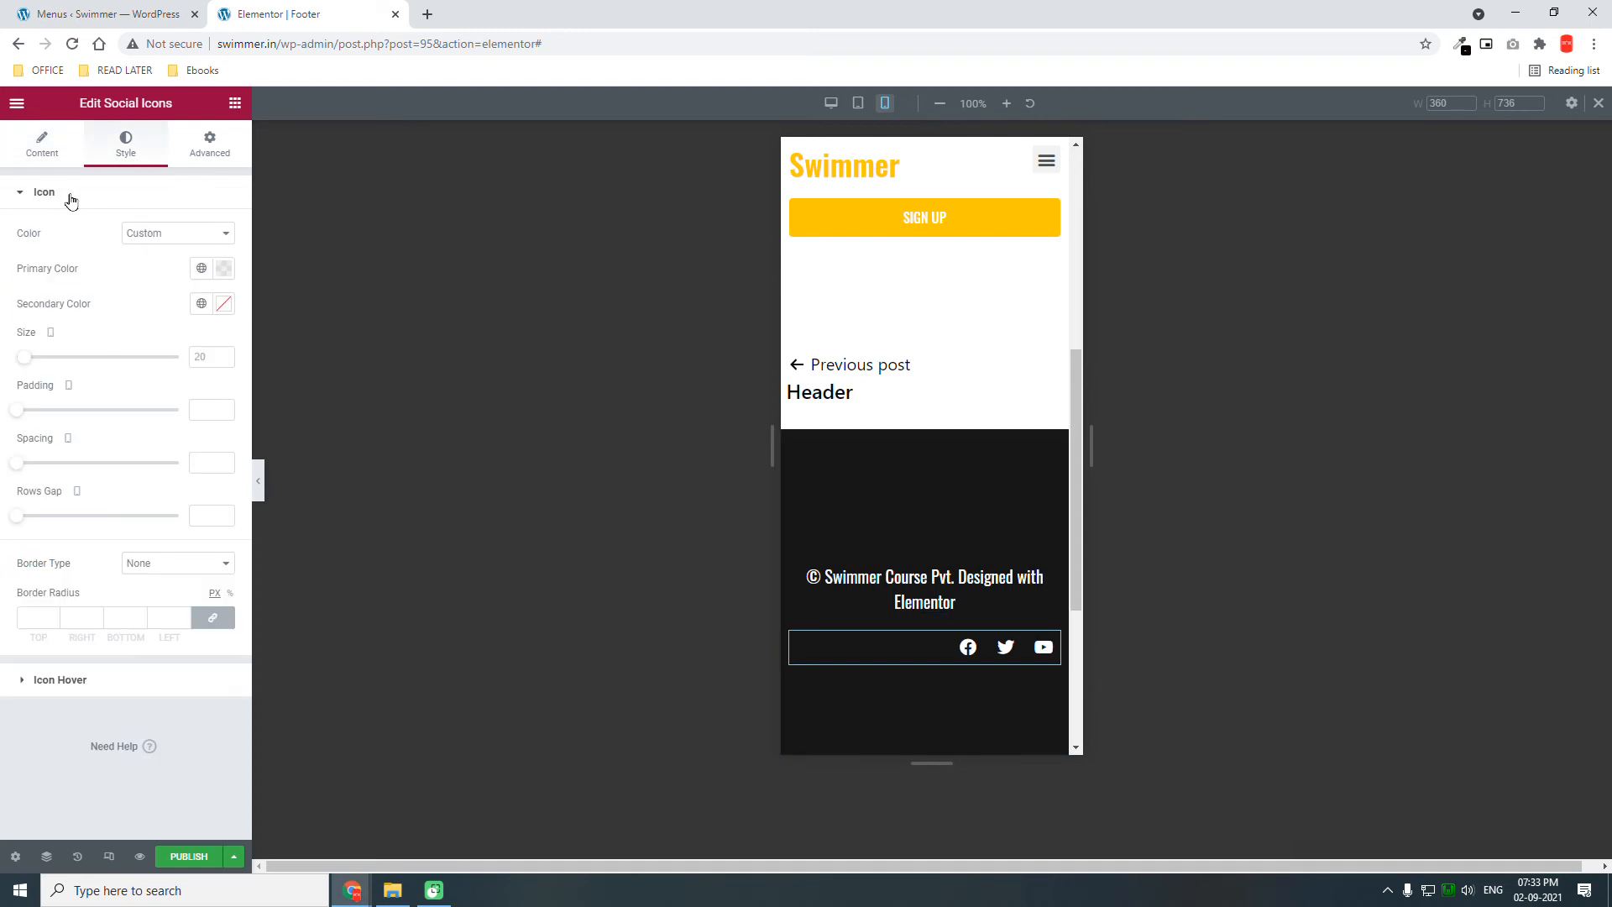
click(30, 159)
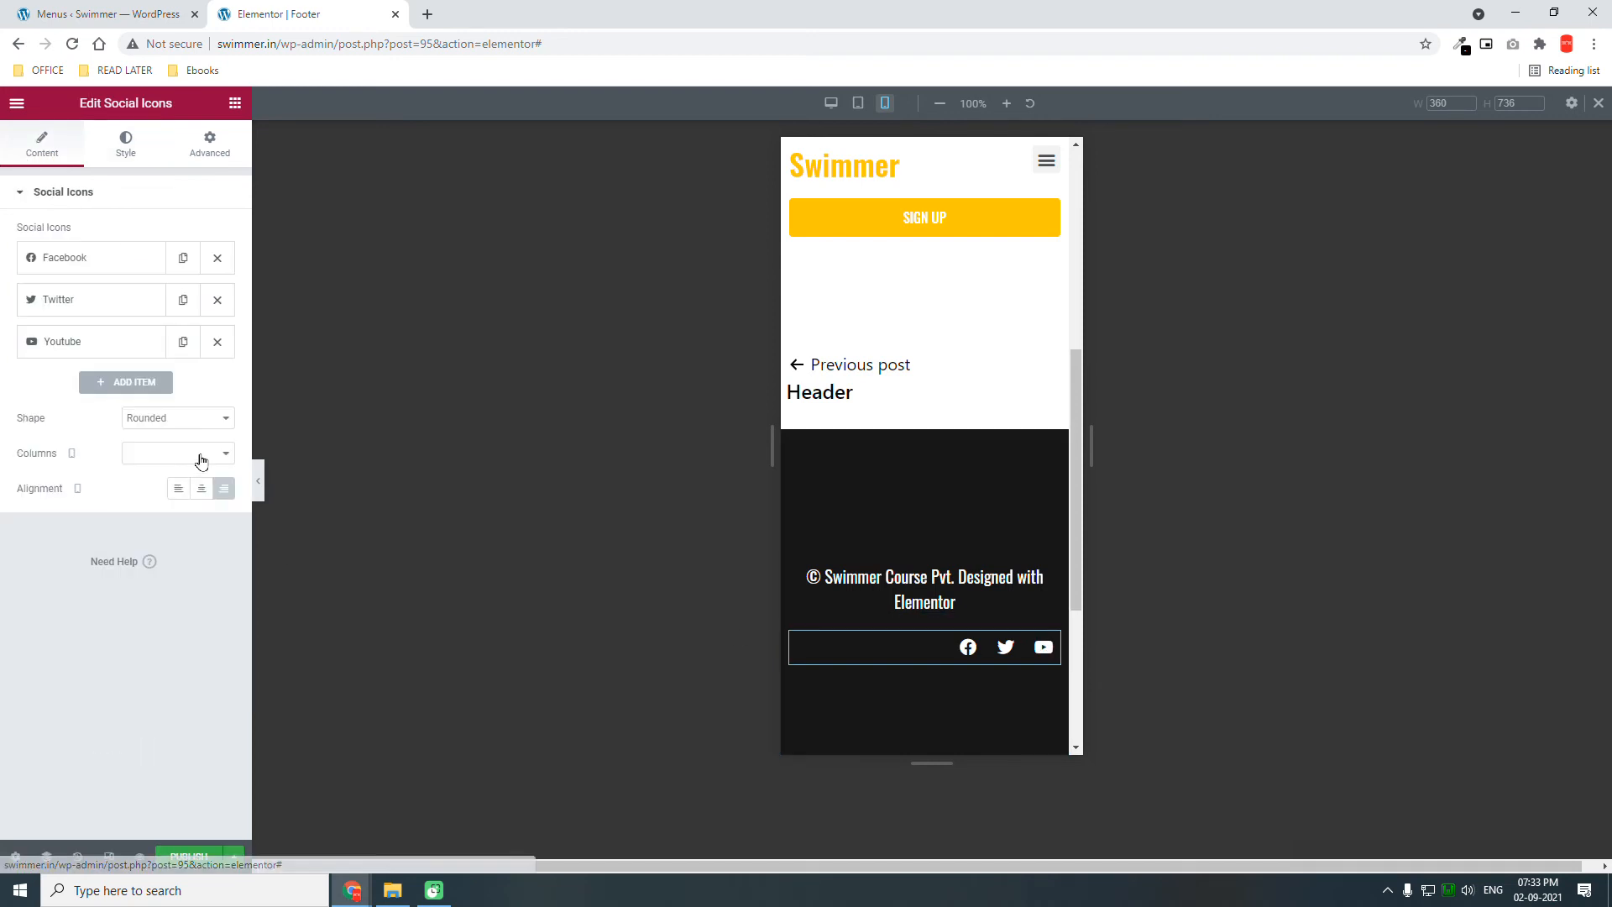
click(199, 491)
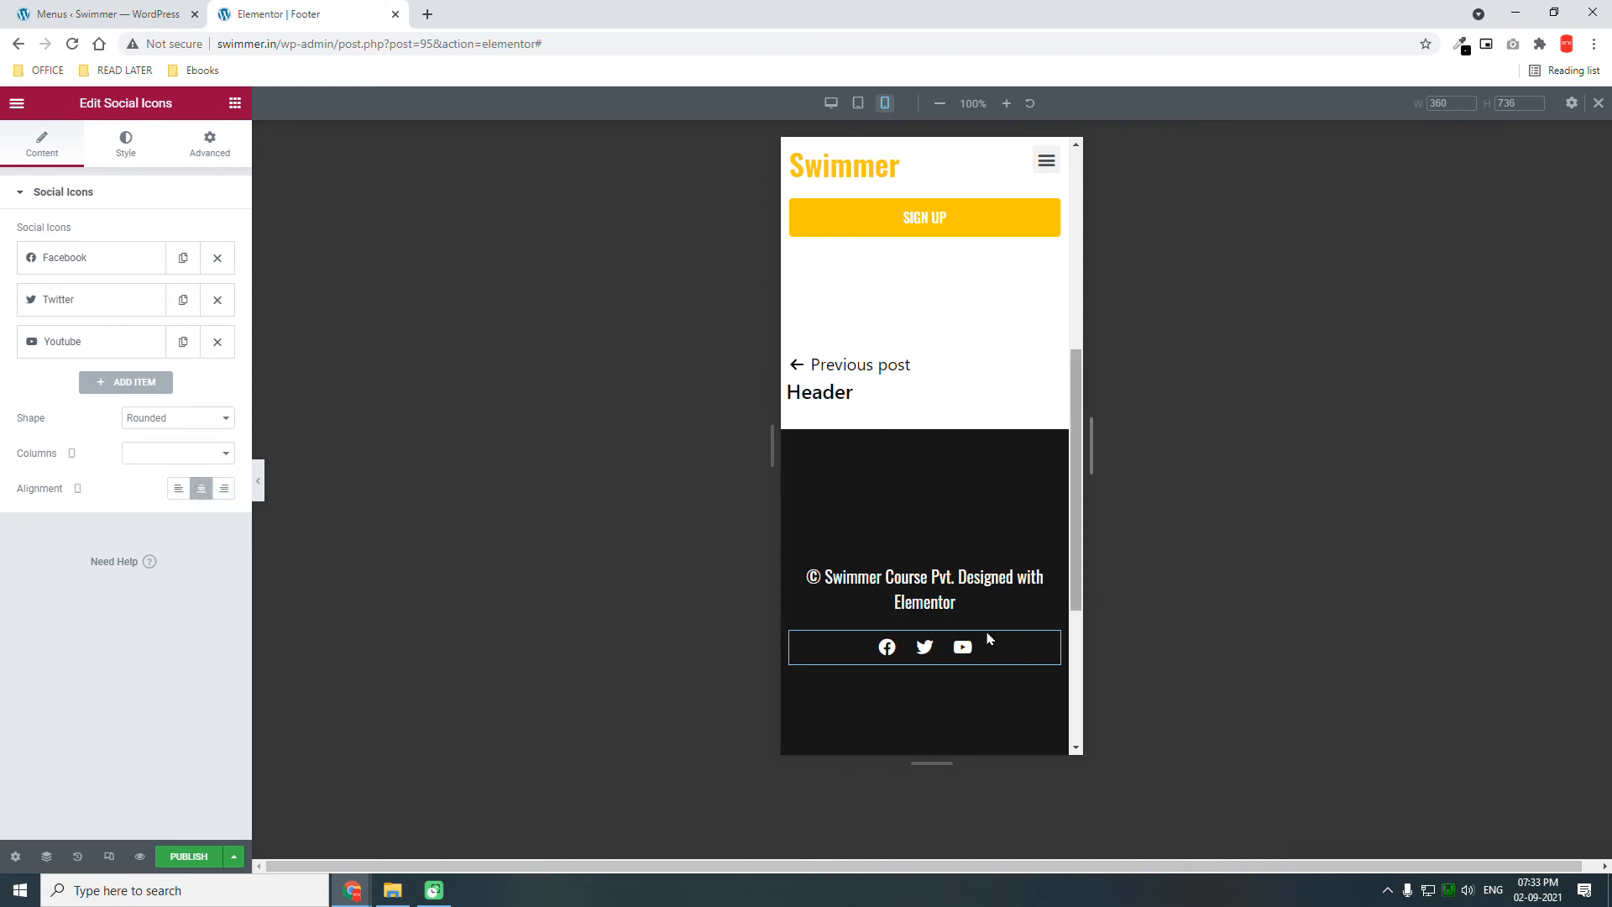
Examine the footer layout and the sticky header together in the mobile preview
scroll(979, 544, up, 5)
scroll(979, 544, down, 5)
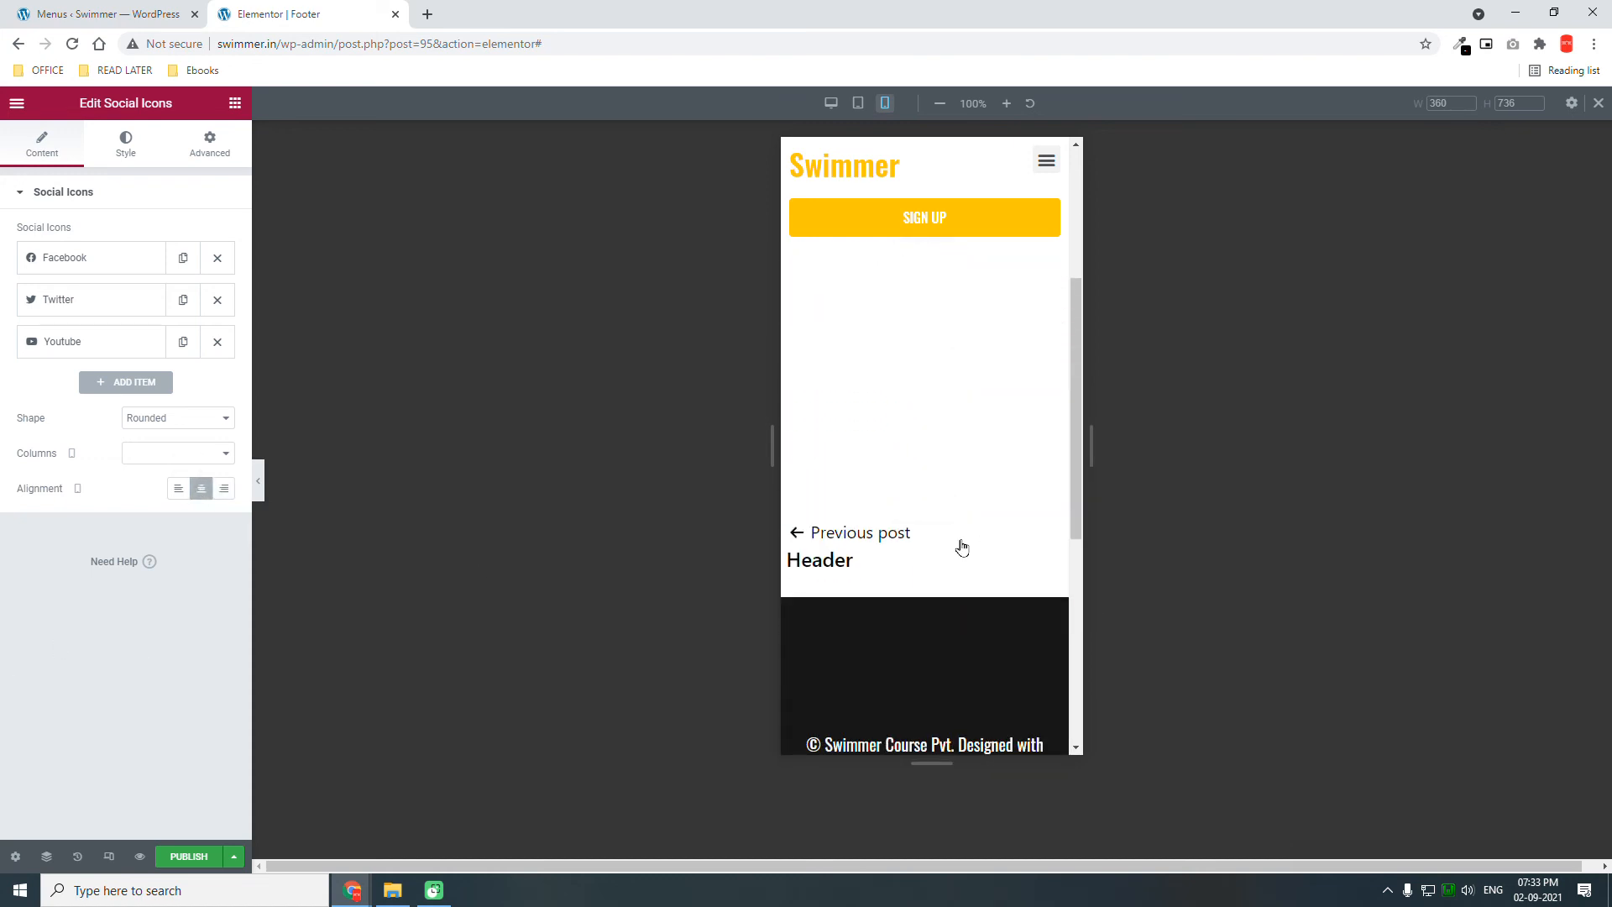
scroll(1022, 360, down, 4)
scroll(1022, 359, up, 9)
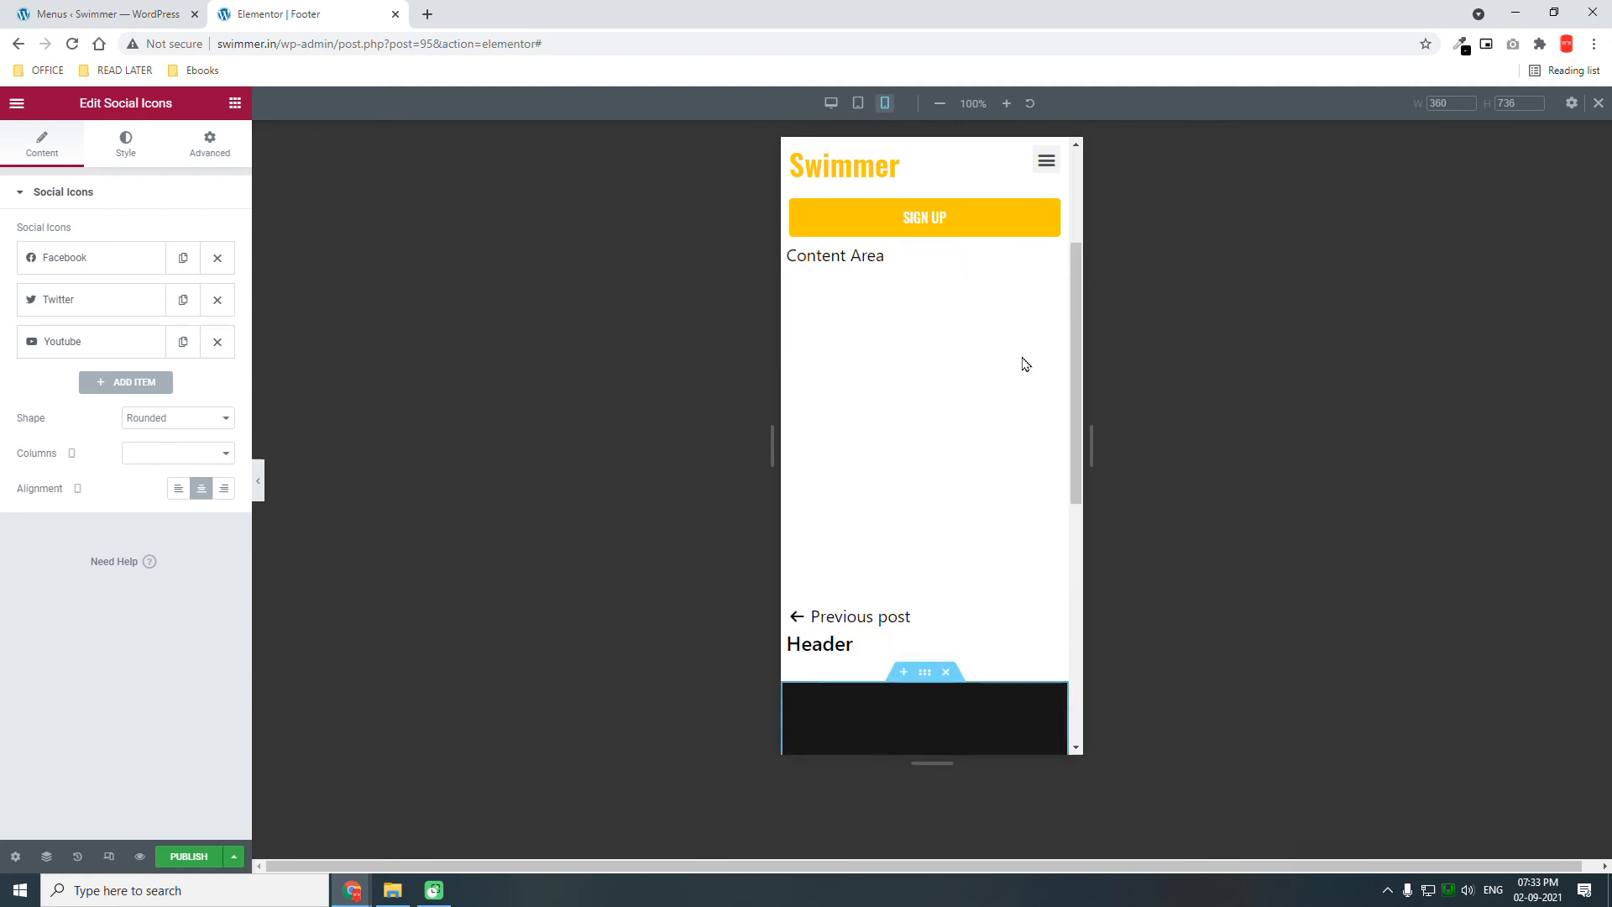
scroll(878, 453, down, 5)
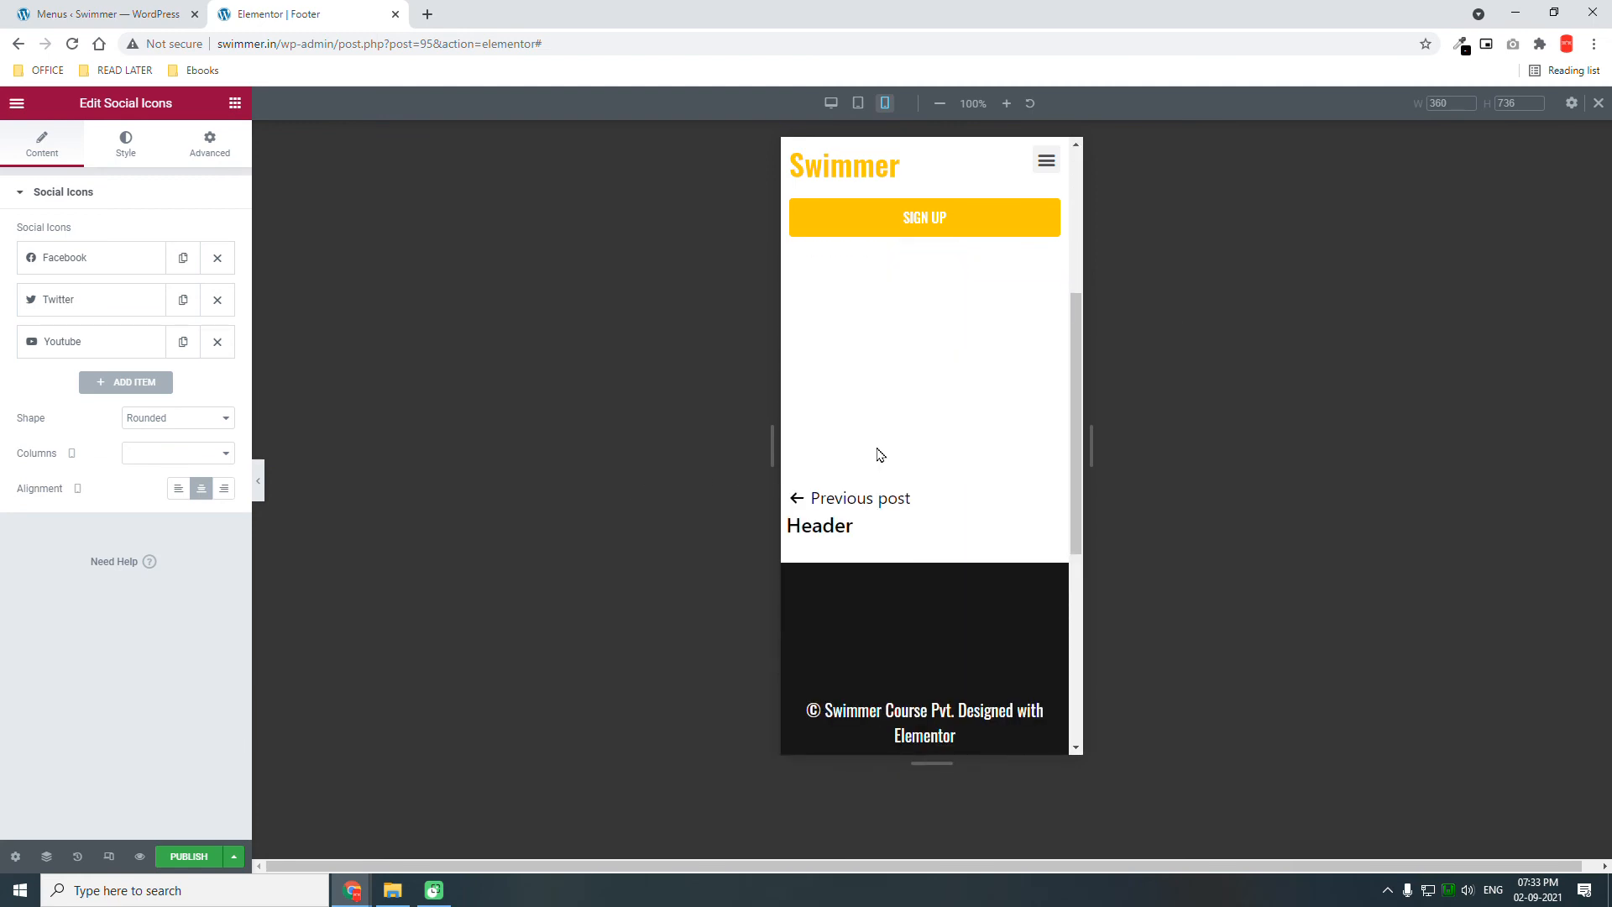
scroll(879, 454, up, 5)
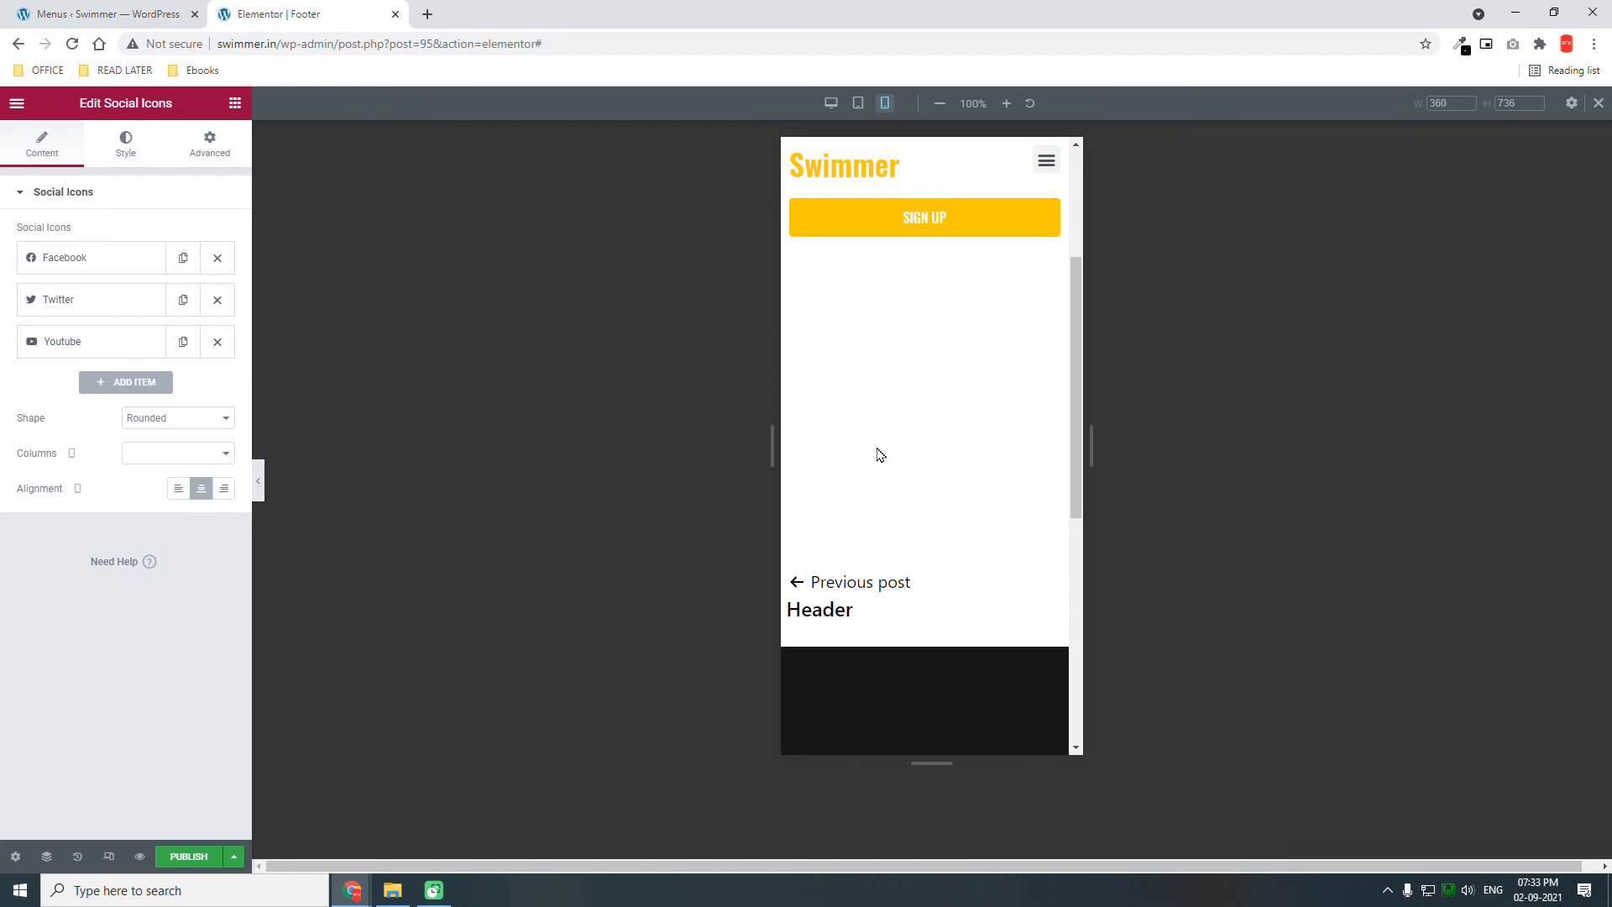
scroll(879, 454, up, 5)
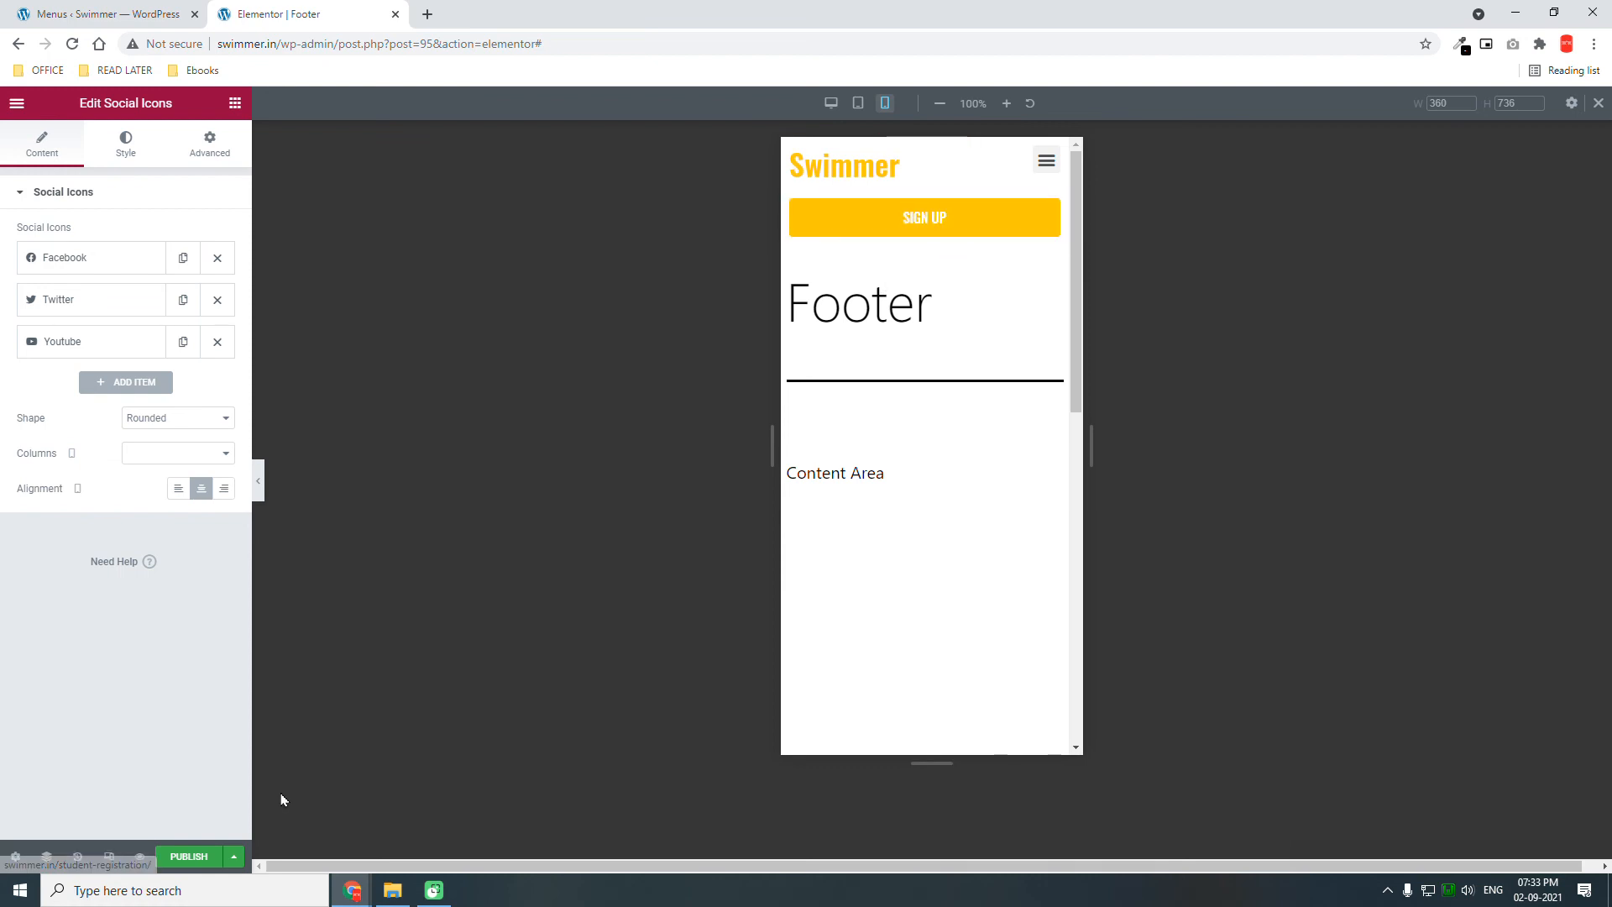
Publish the footer template with a display condition that includes the Entire Site
click(189, 857)
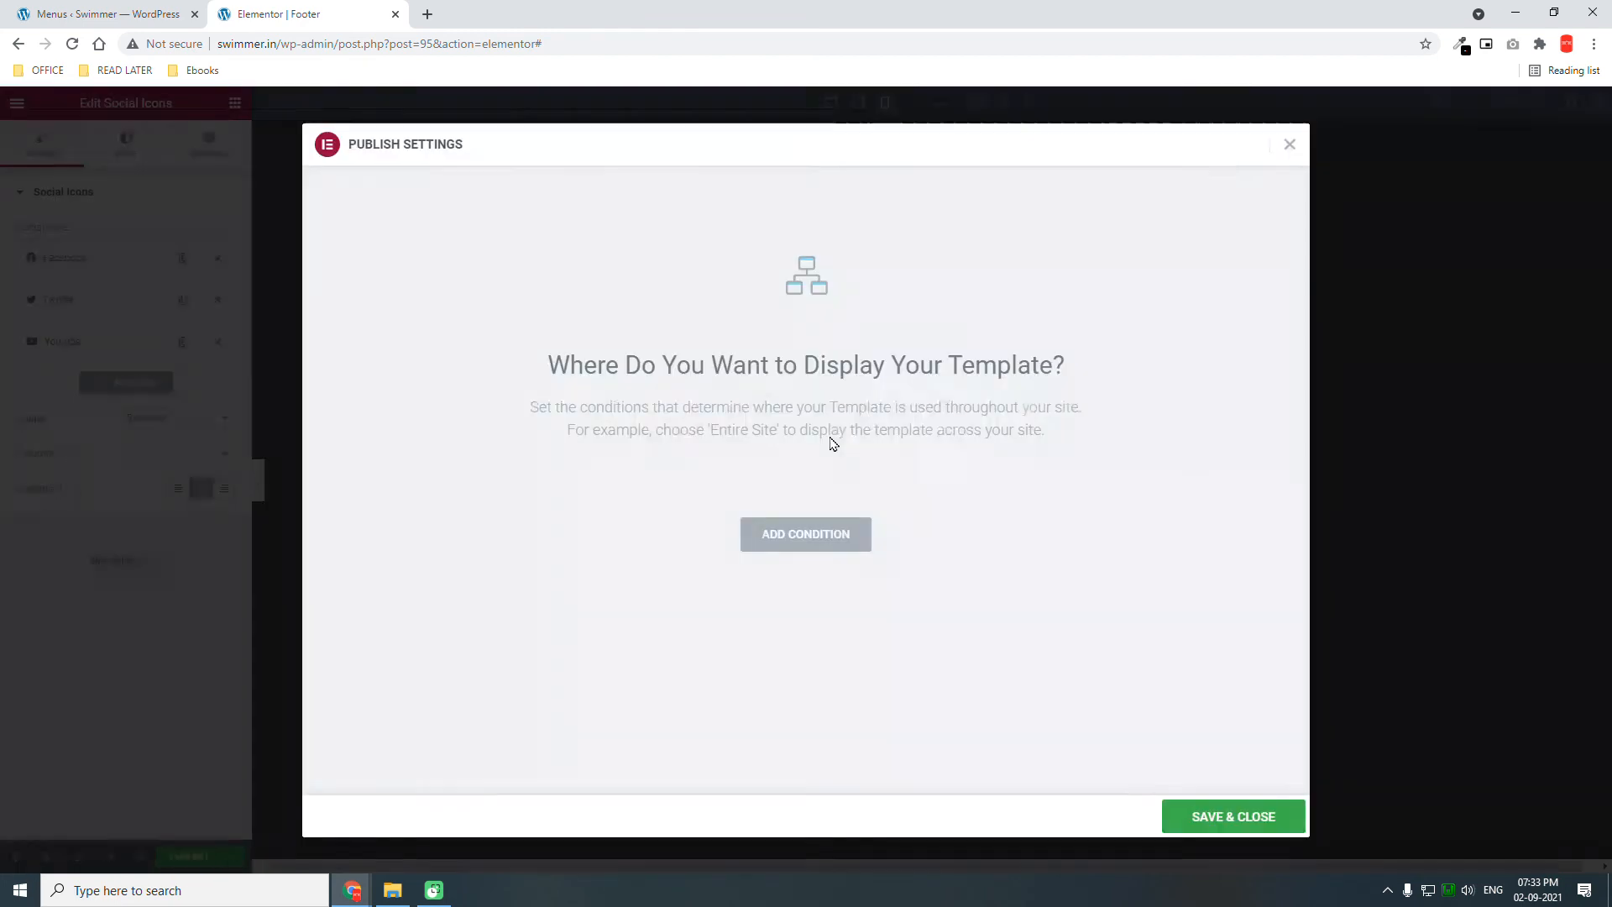
click(804, 538)
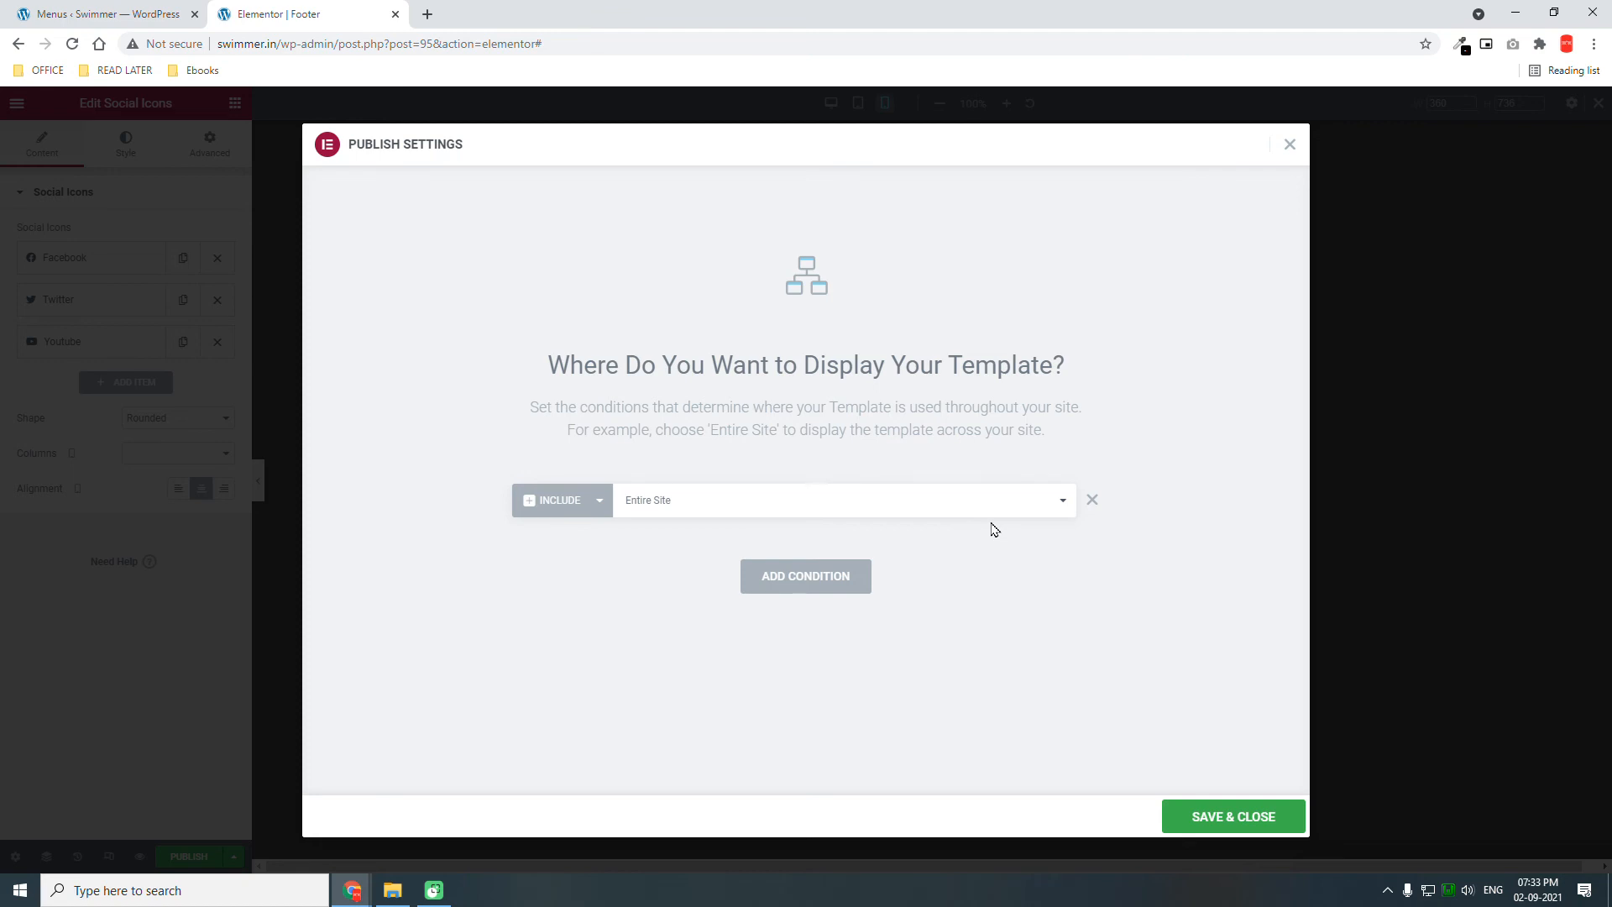
click(1233, 818)
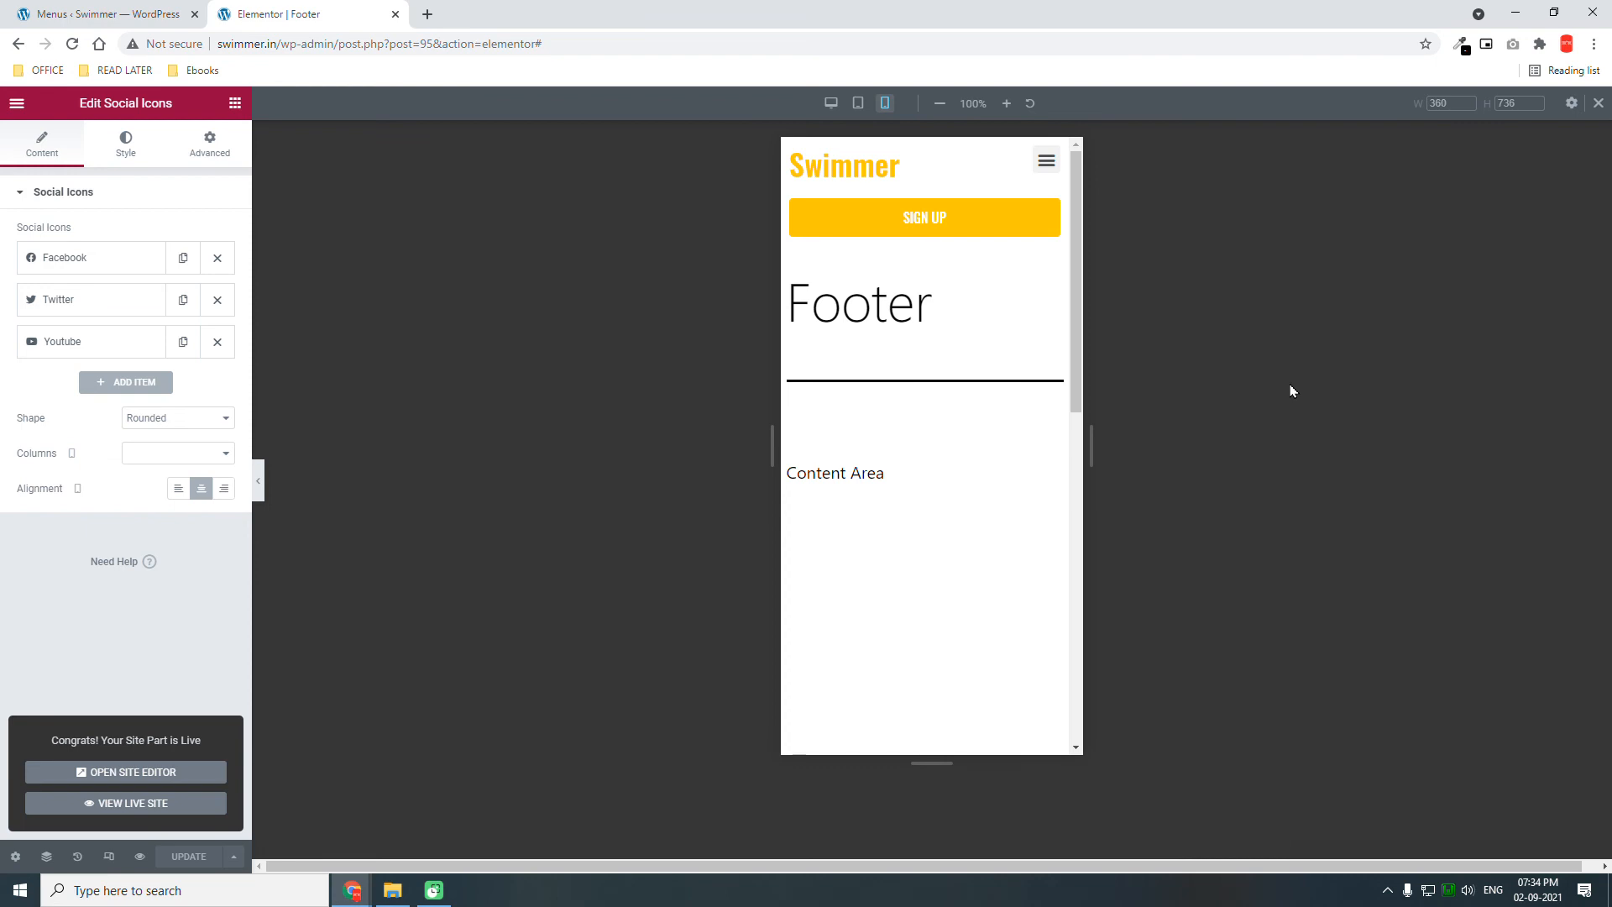
Load the live home page at swimmer.in in place of the footer editor
click(18, 104)
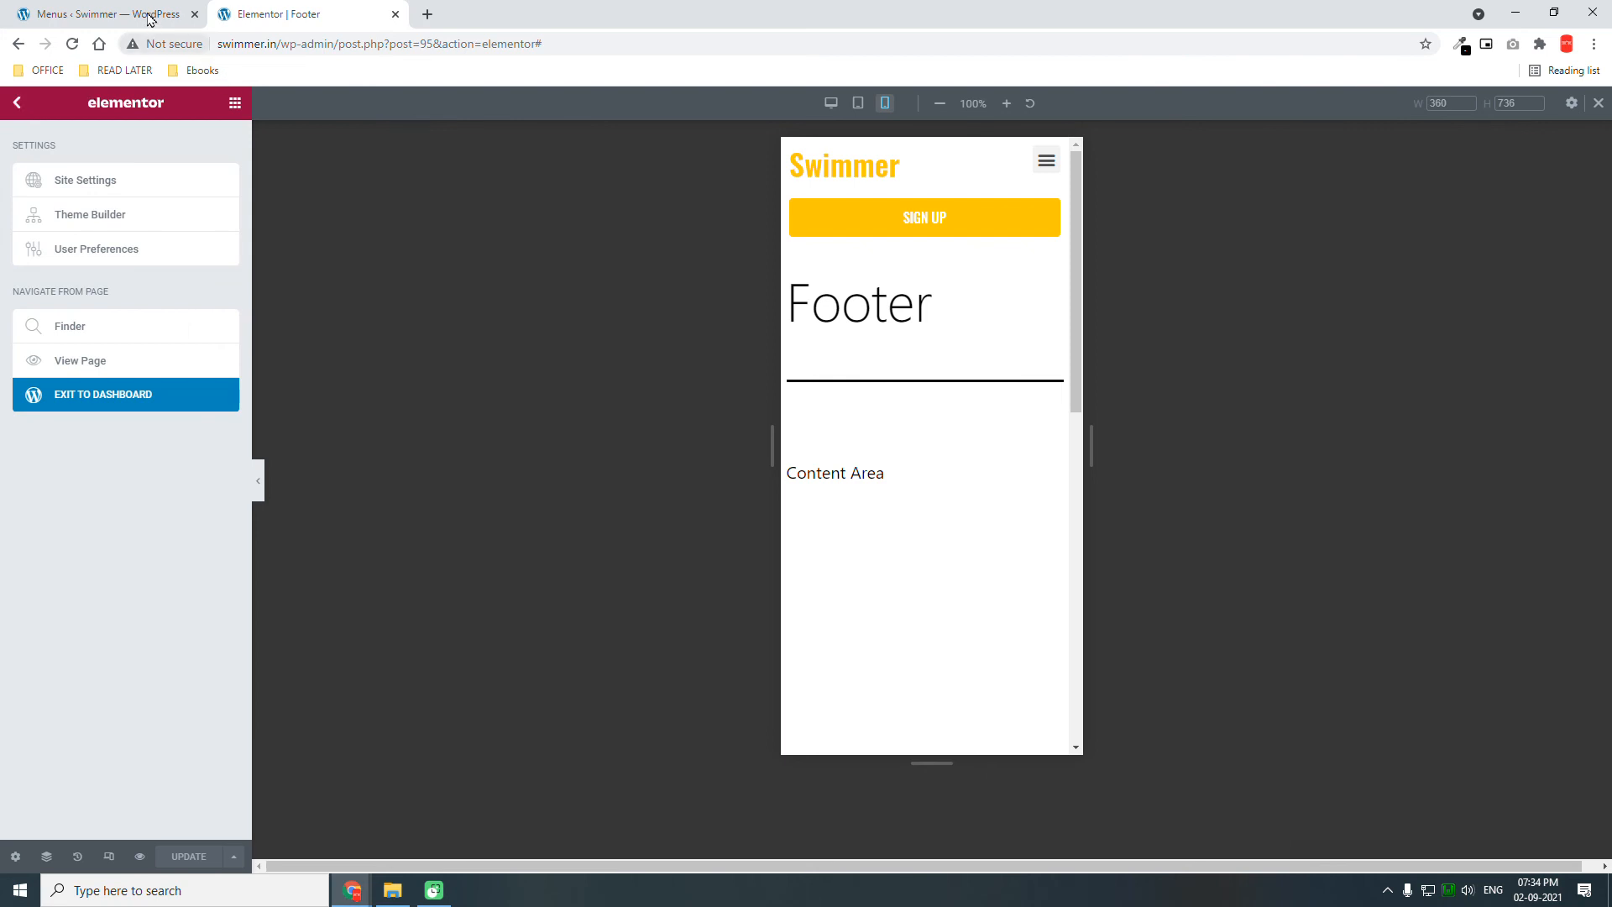
drag(282, 44, 1530, 84)
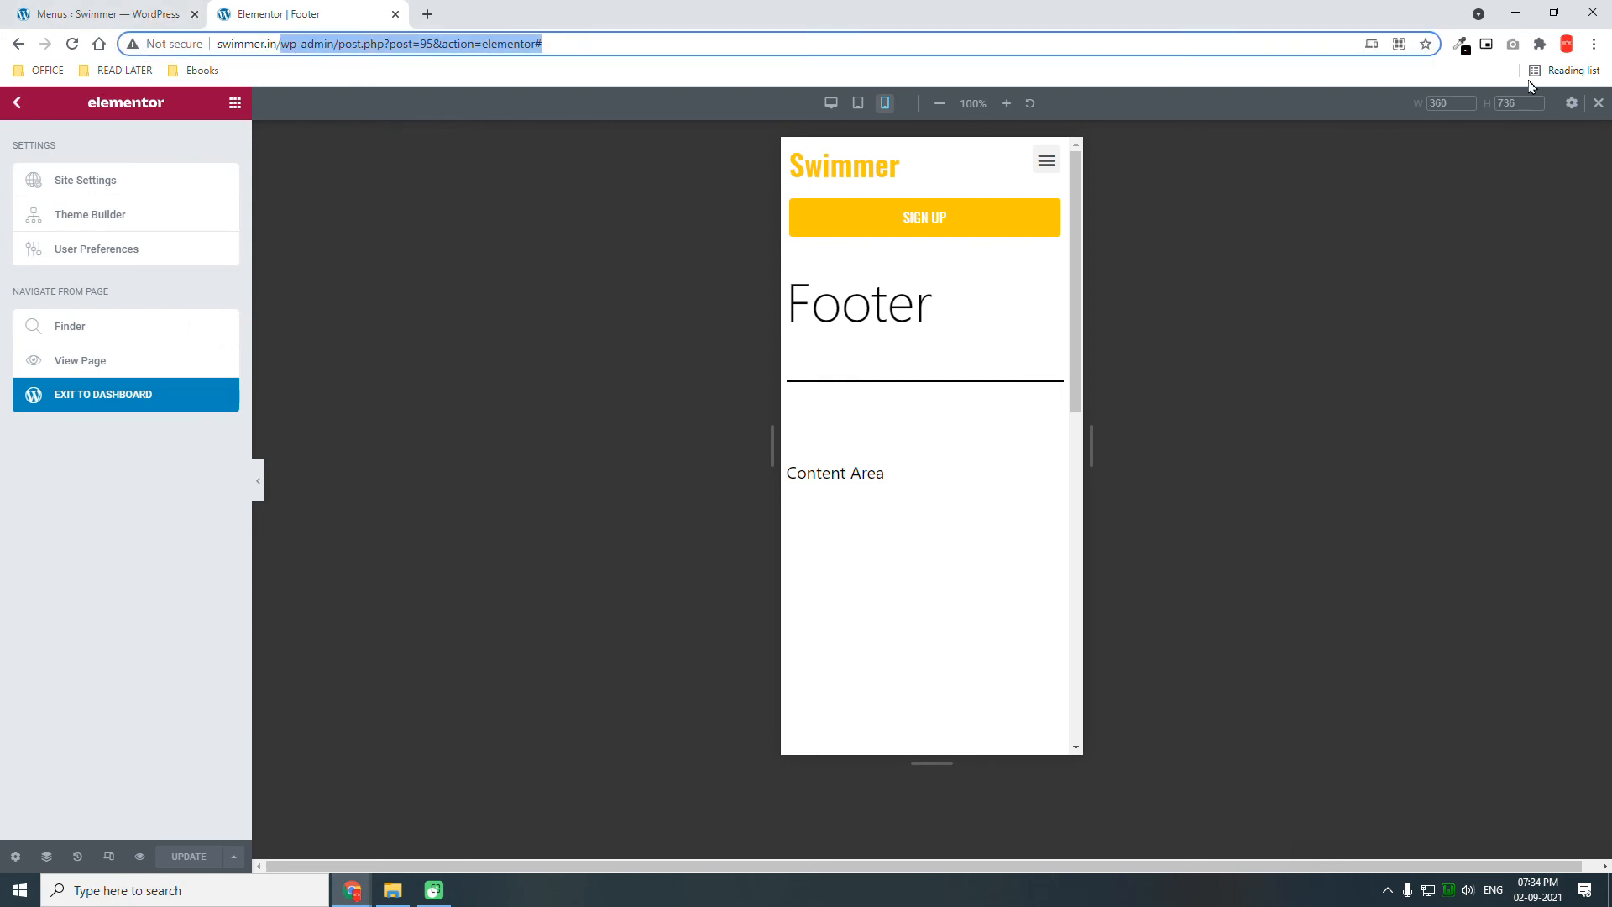
key(BackSpace)
key(Return)
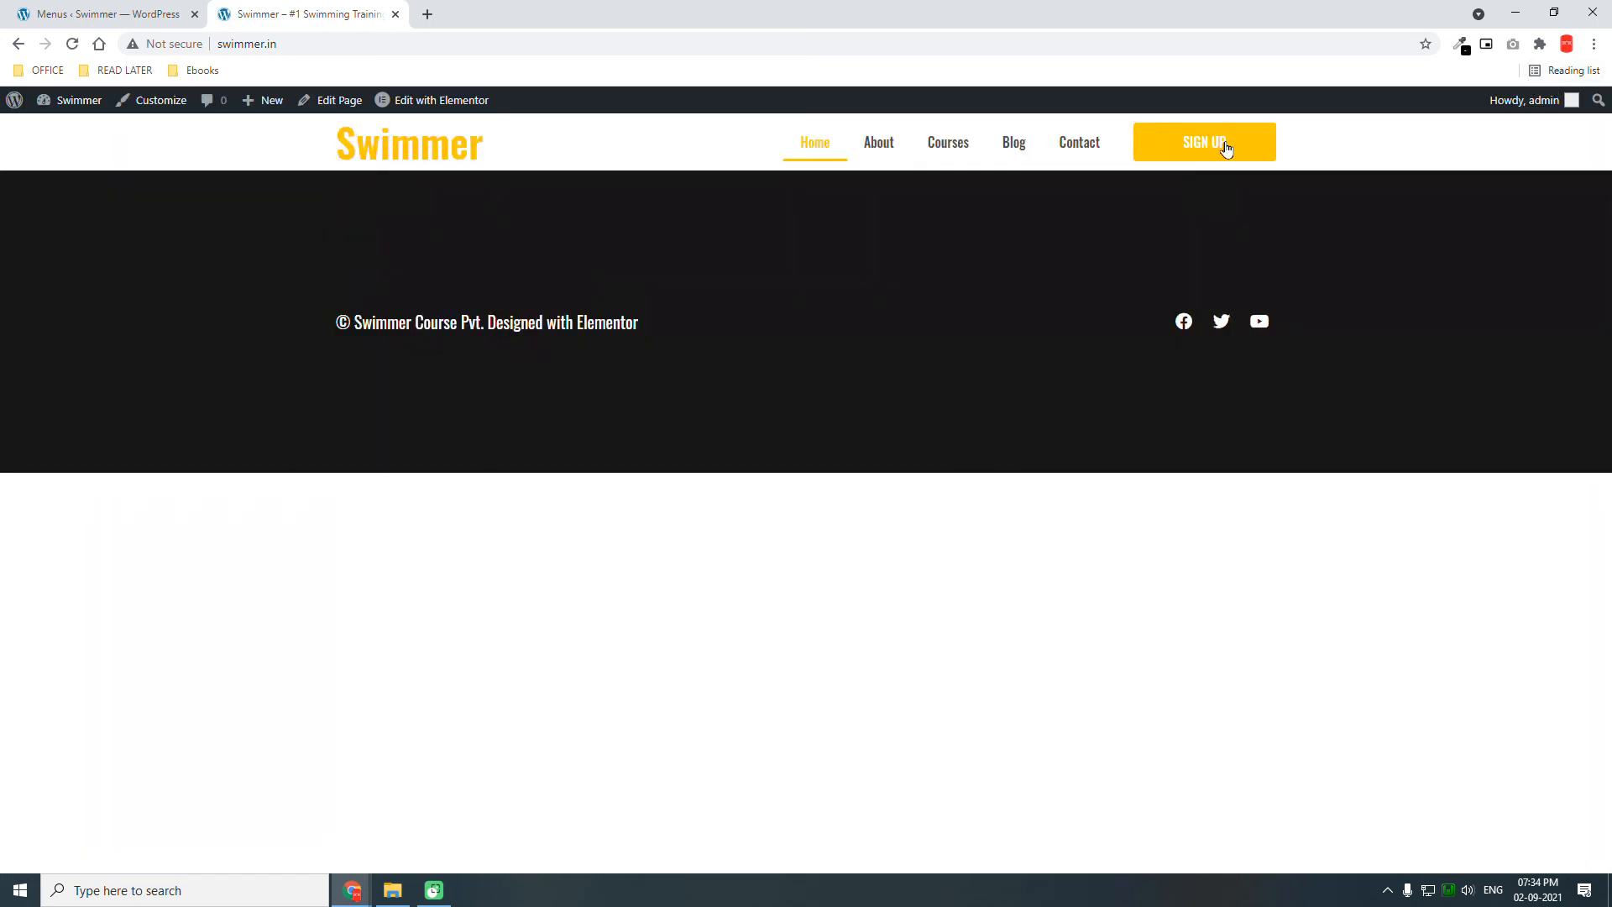
Open the live site's Courses page and examine its course listing, sticky header and footer
click(958, 151)
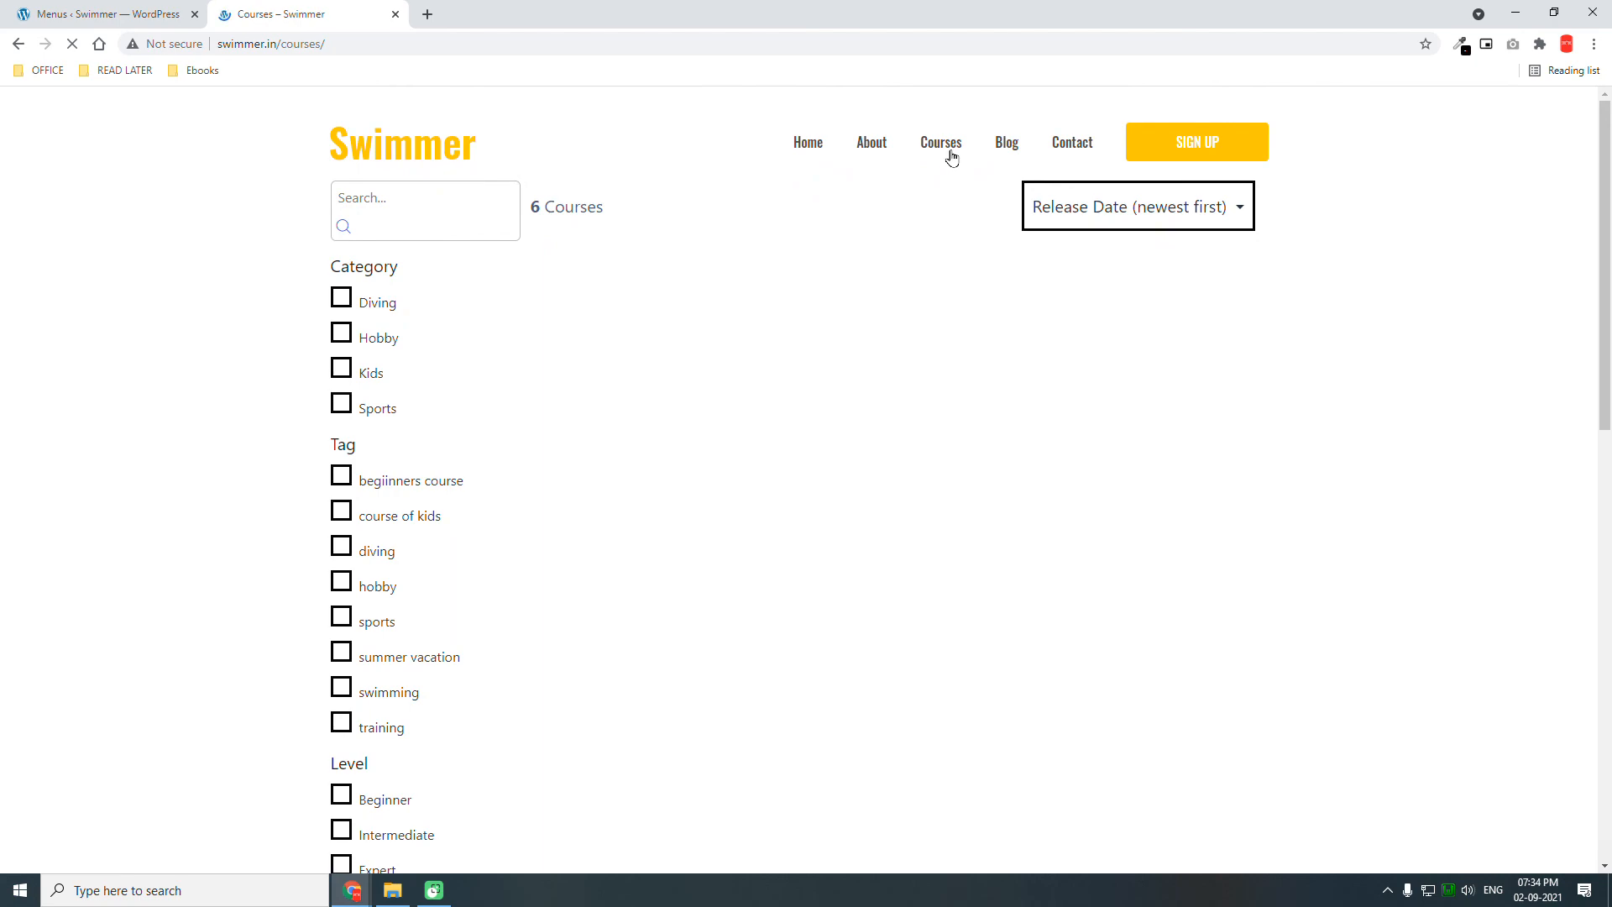
scroll(944, 214, down, 6)
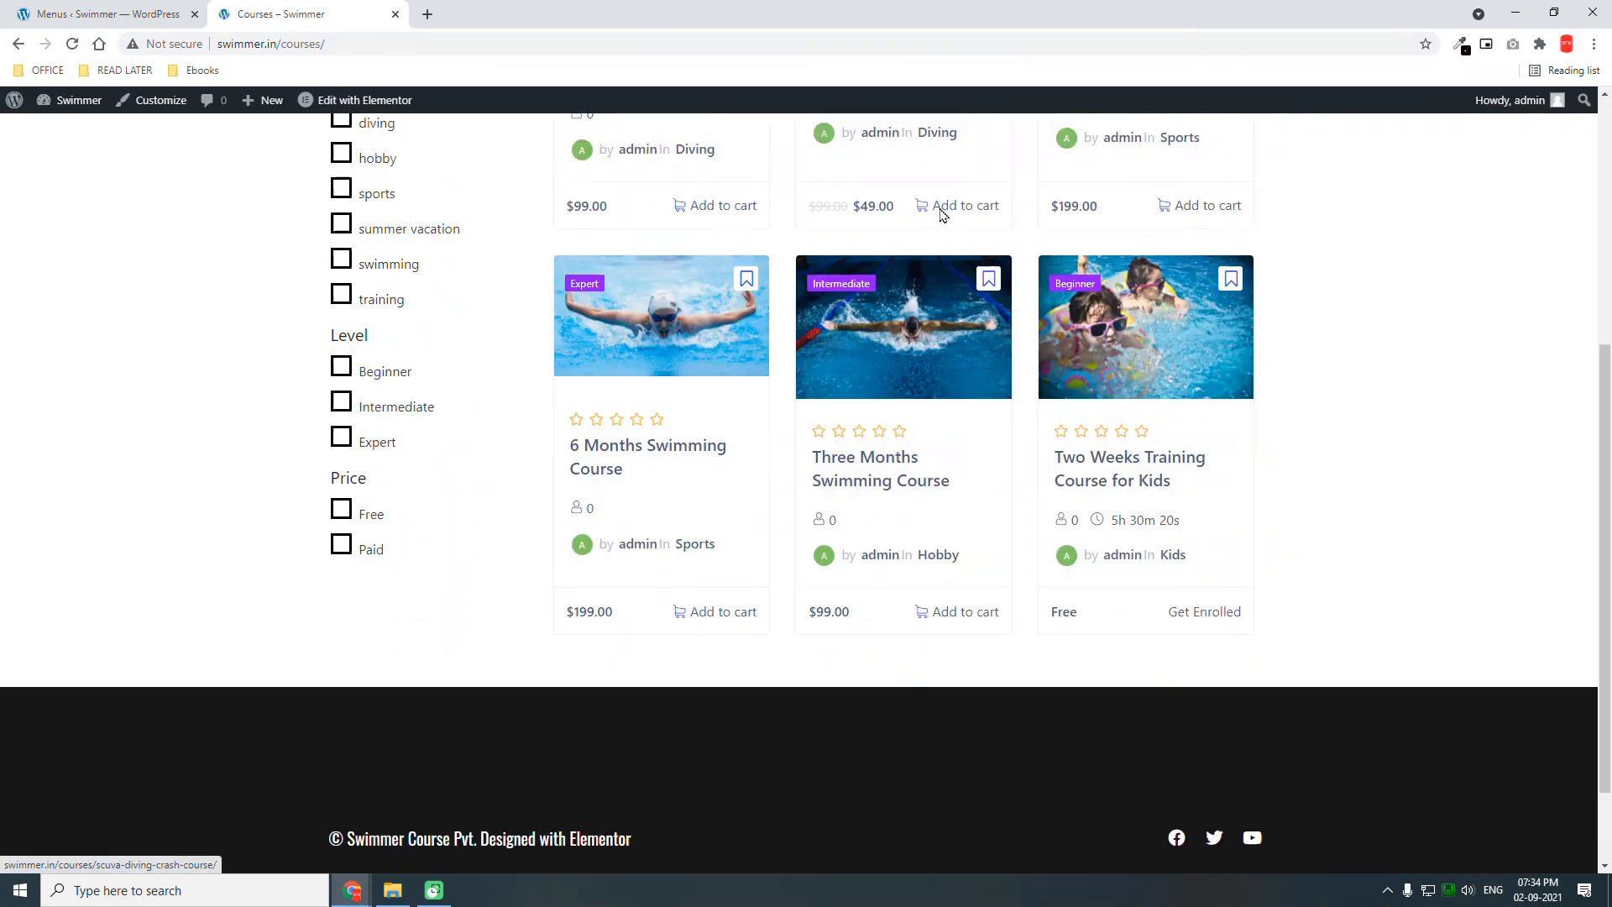
scroll(970, 267, up, 6)
scroll(972, 267, up, 1)
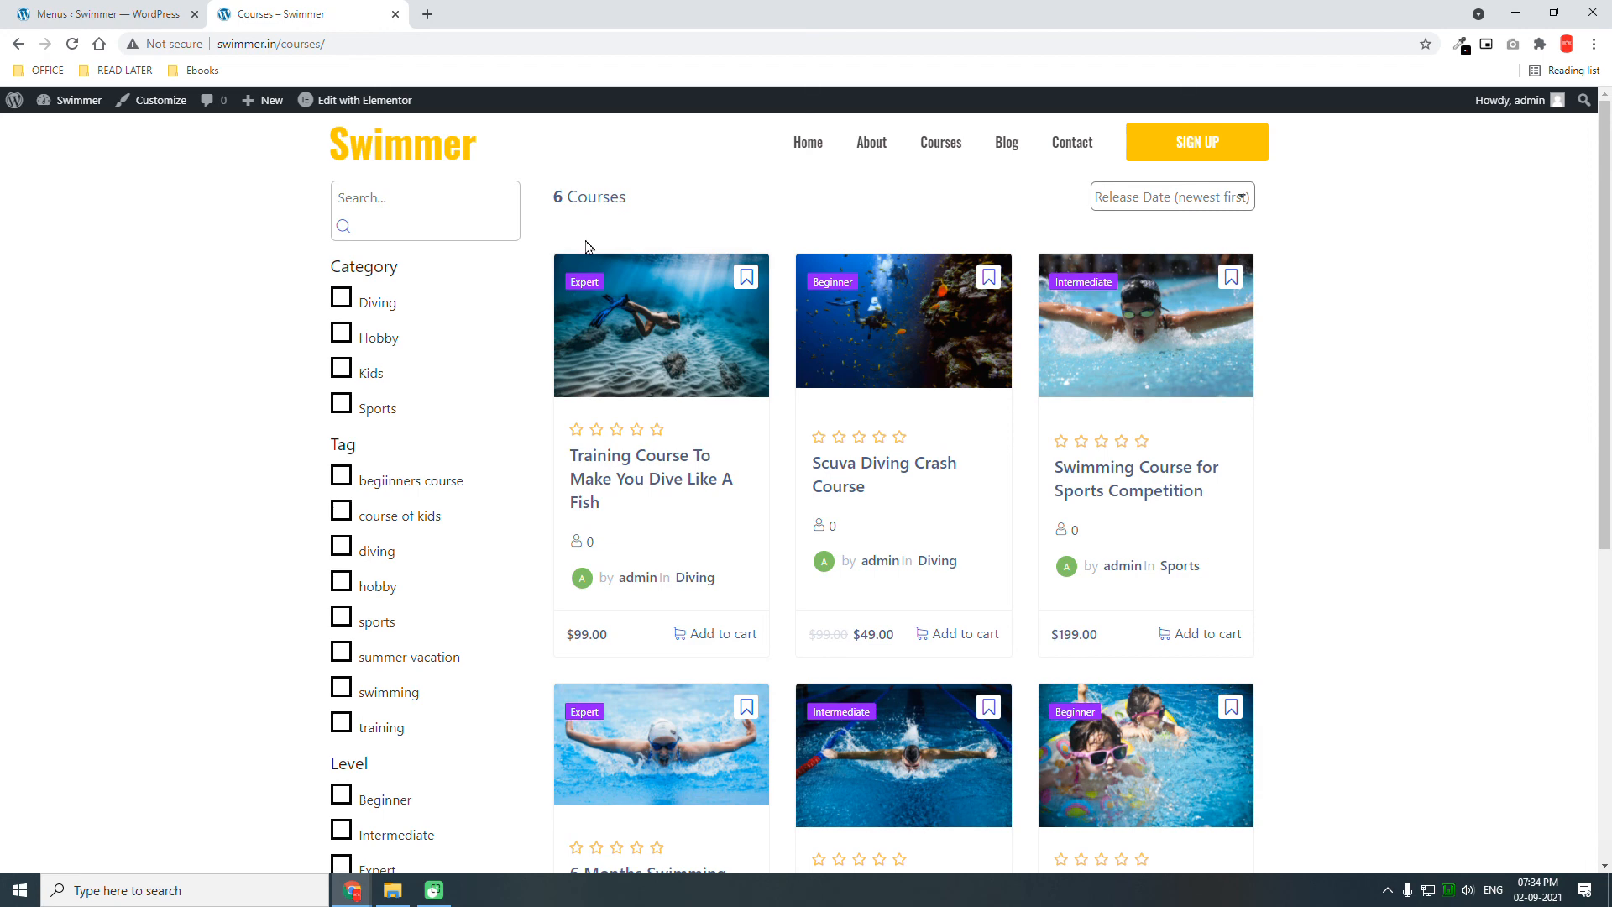
scroll(904, 317, down, 4)
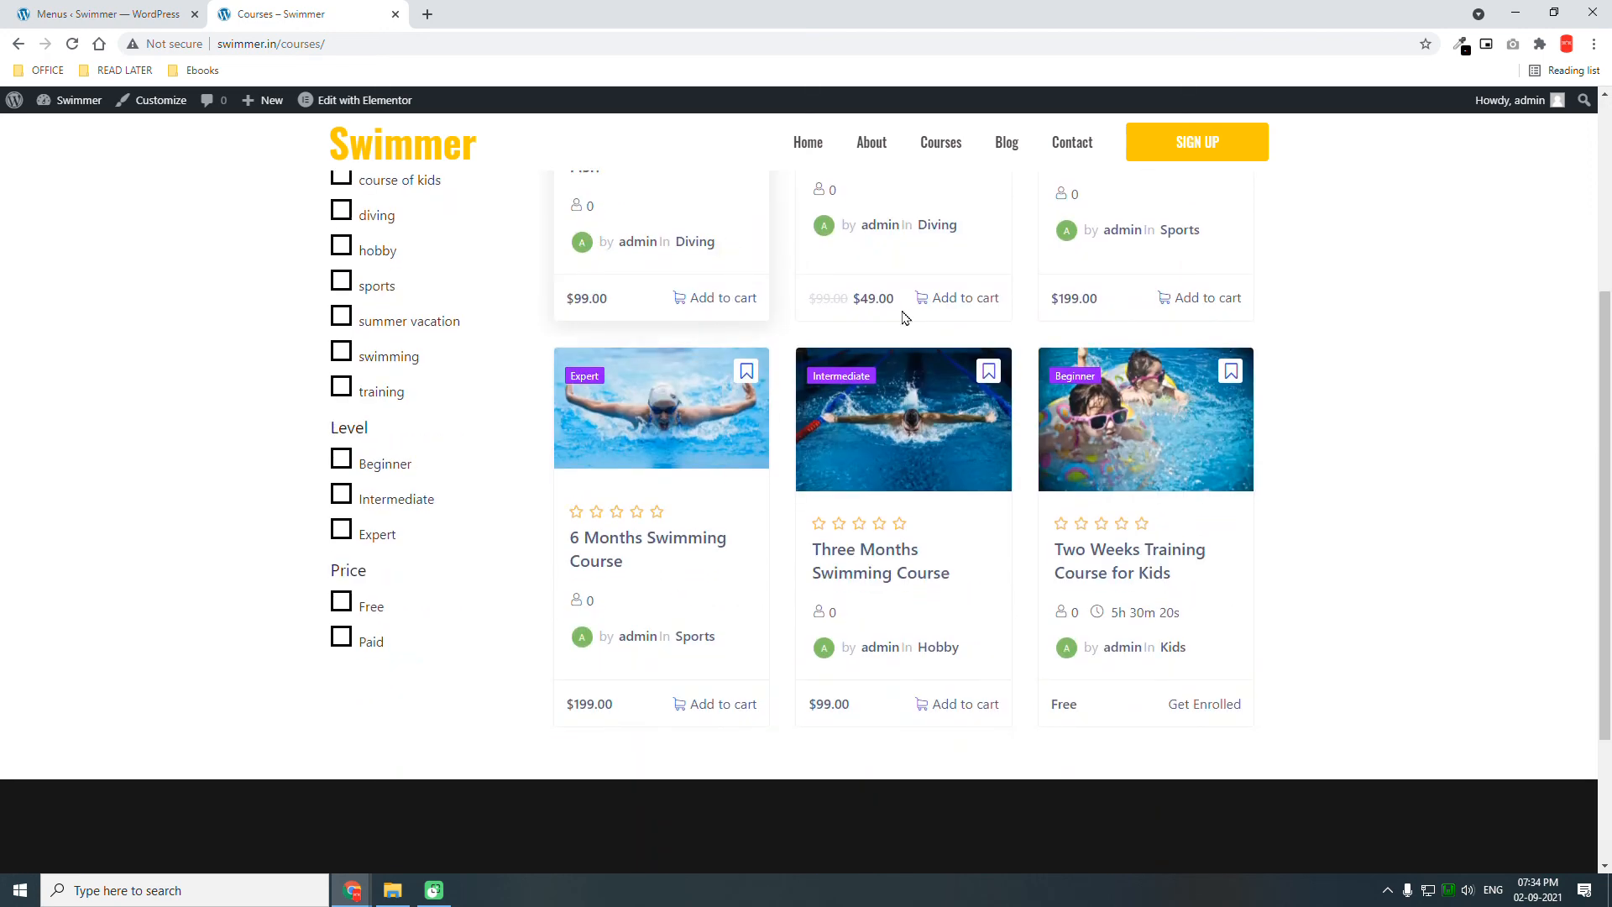
scroll(904, 317, up, 4)
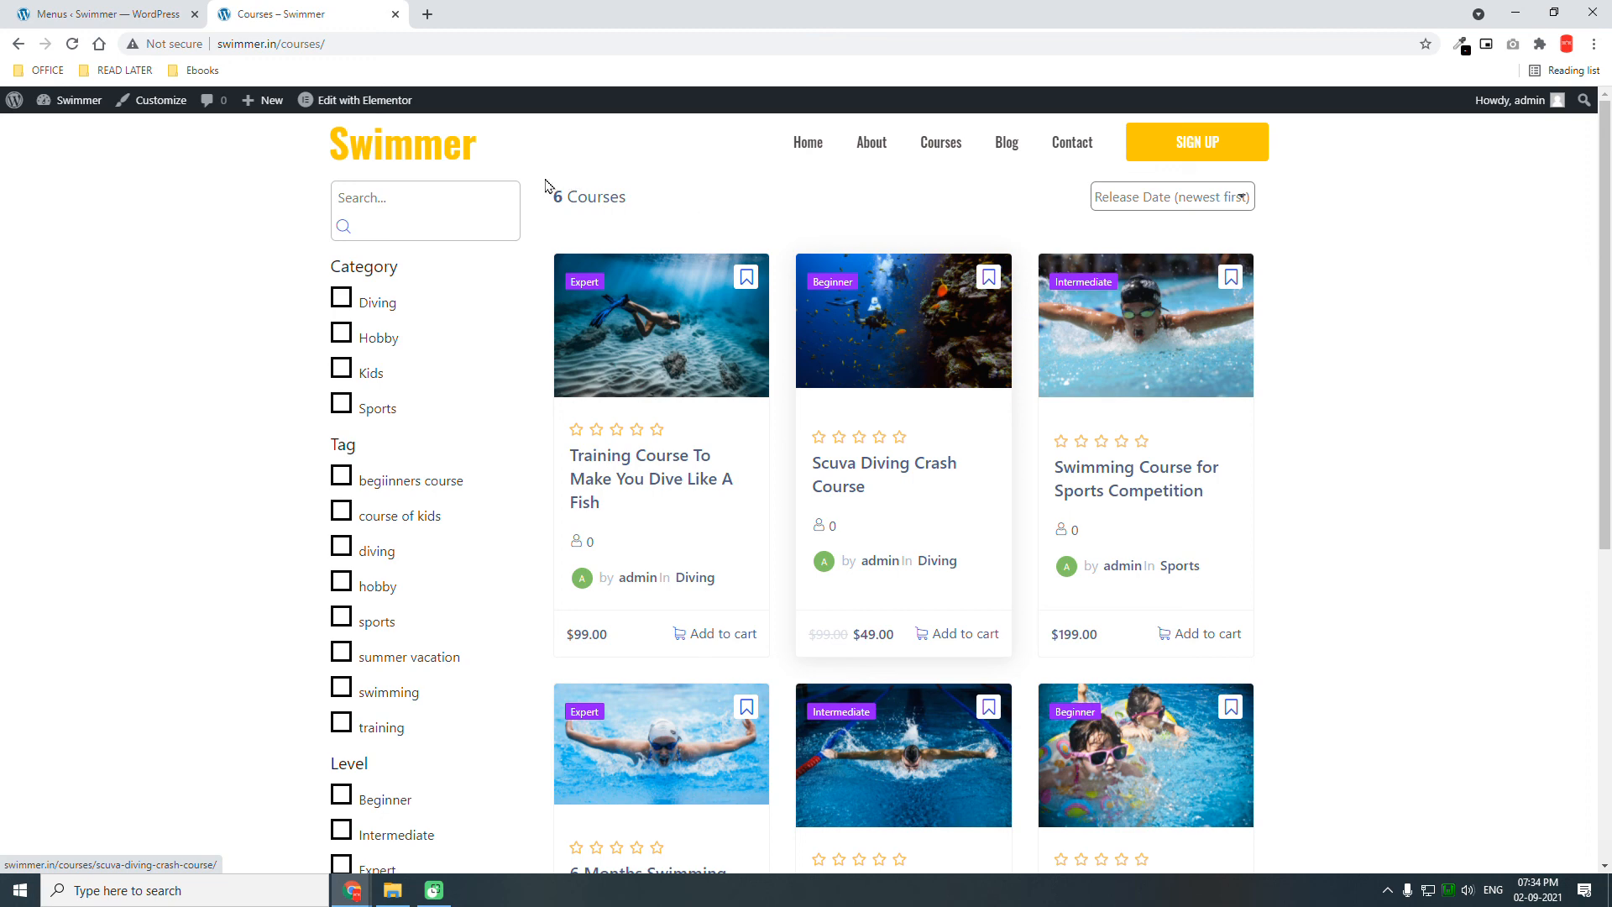
scroll(999, 193, down, 6)
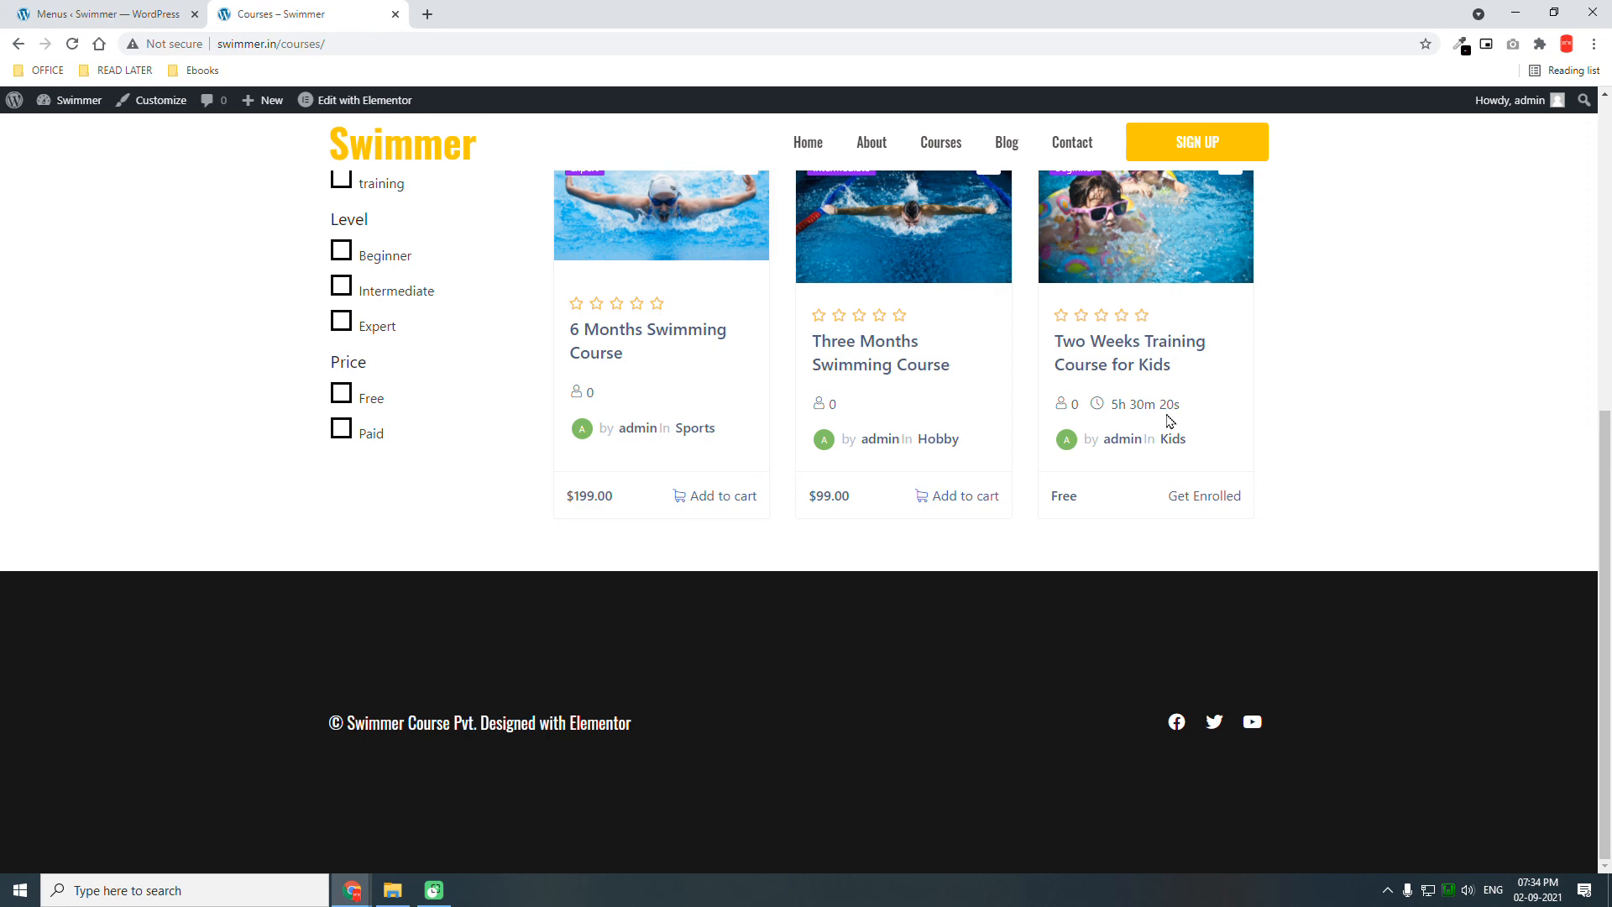
scroll(1171, 420, up, 6)
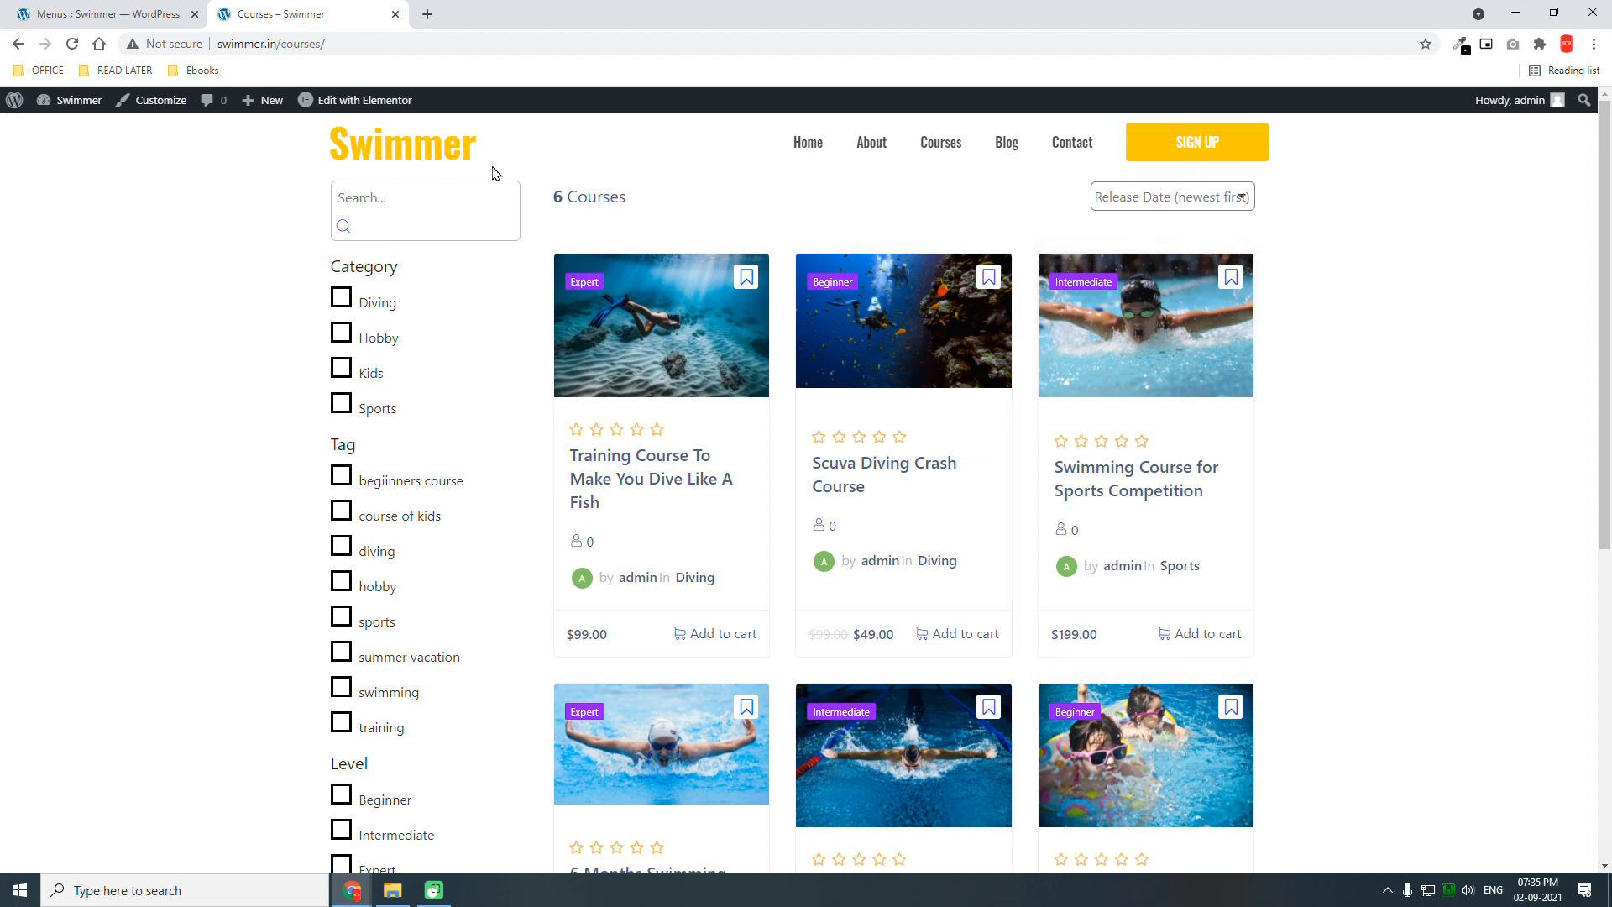
scroll(949, 336, down, 6)
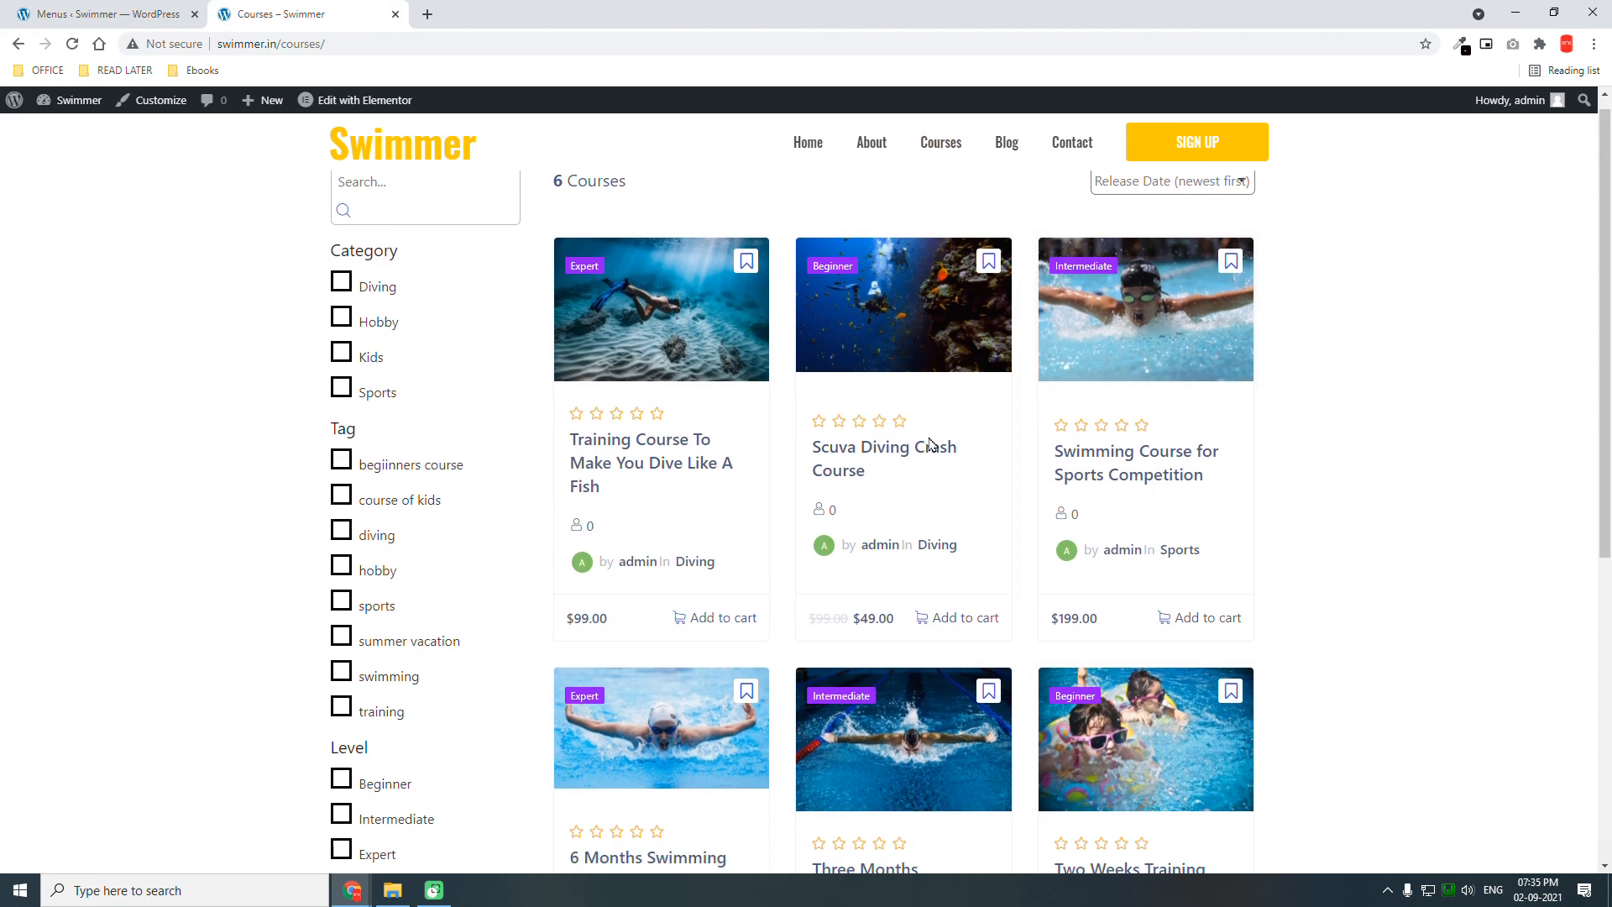
scroll(1326, 396, up, 6)
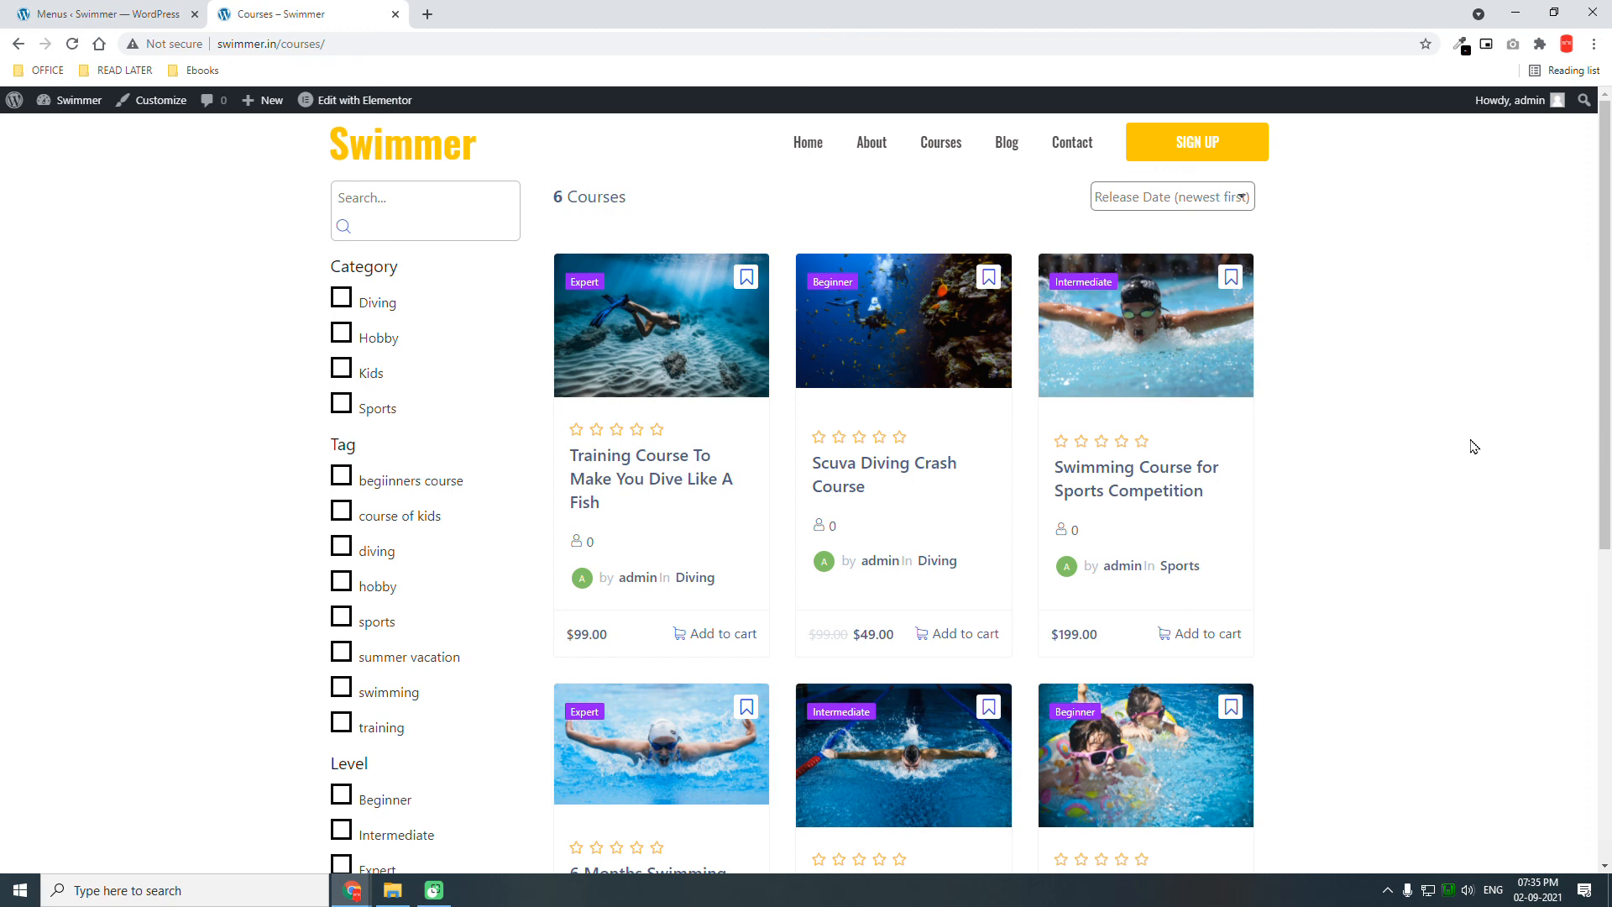
scroll(1474, 446, down, 6)
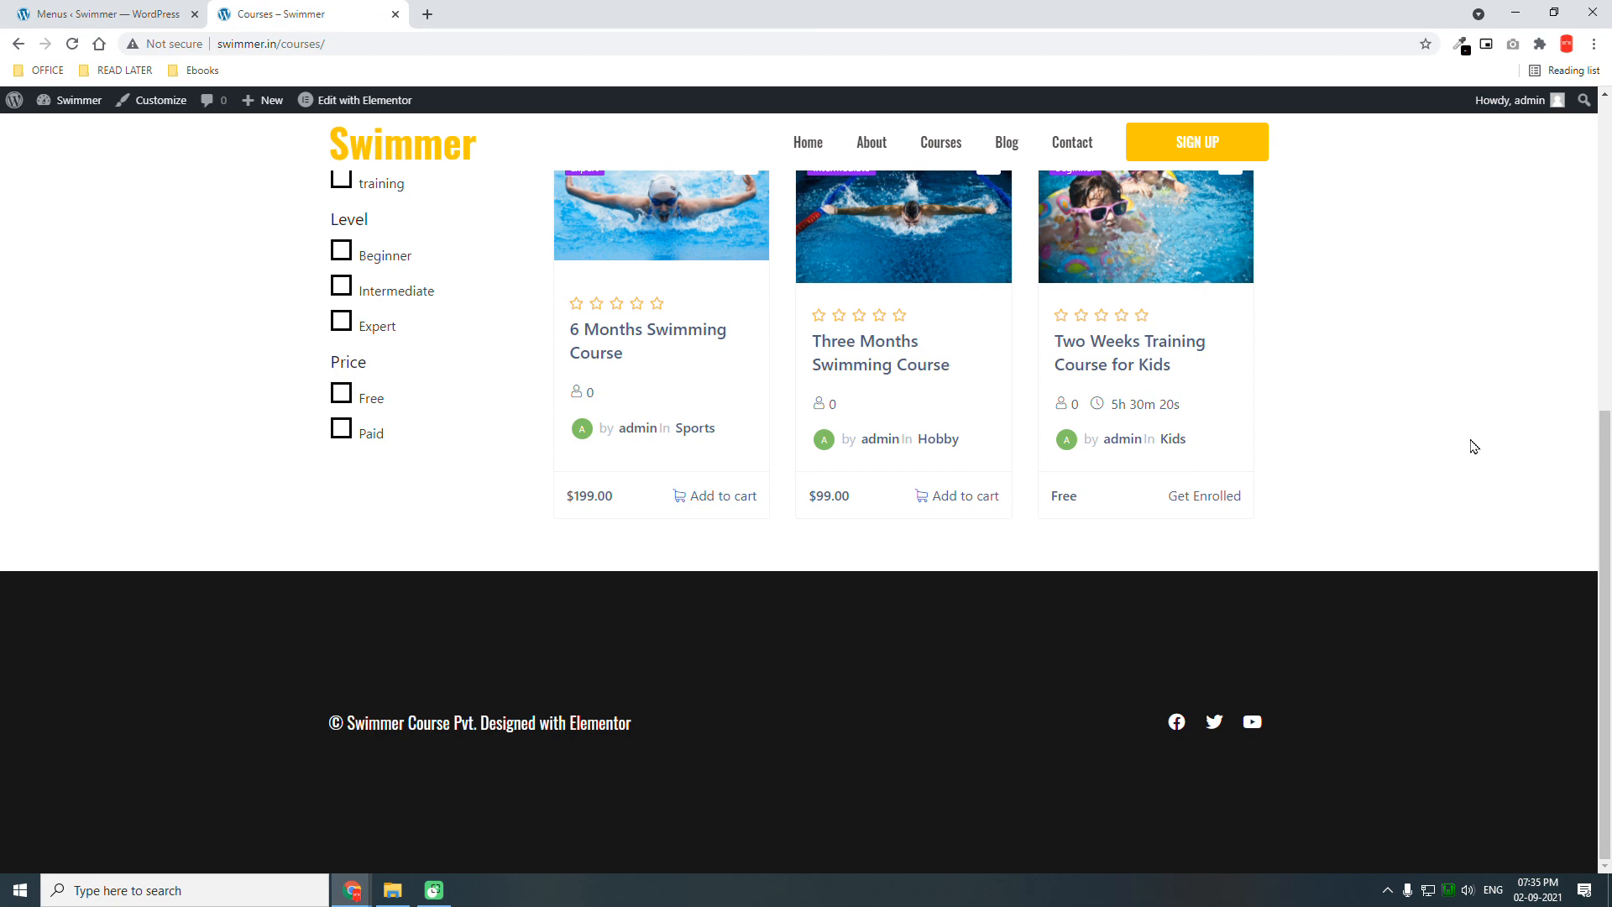
scroll(1092, 676, up, 3)
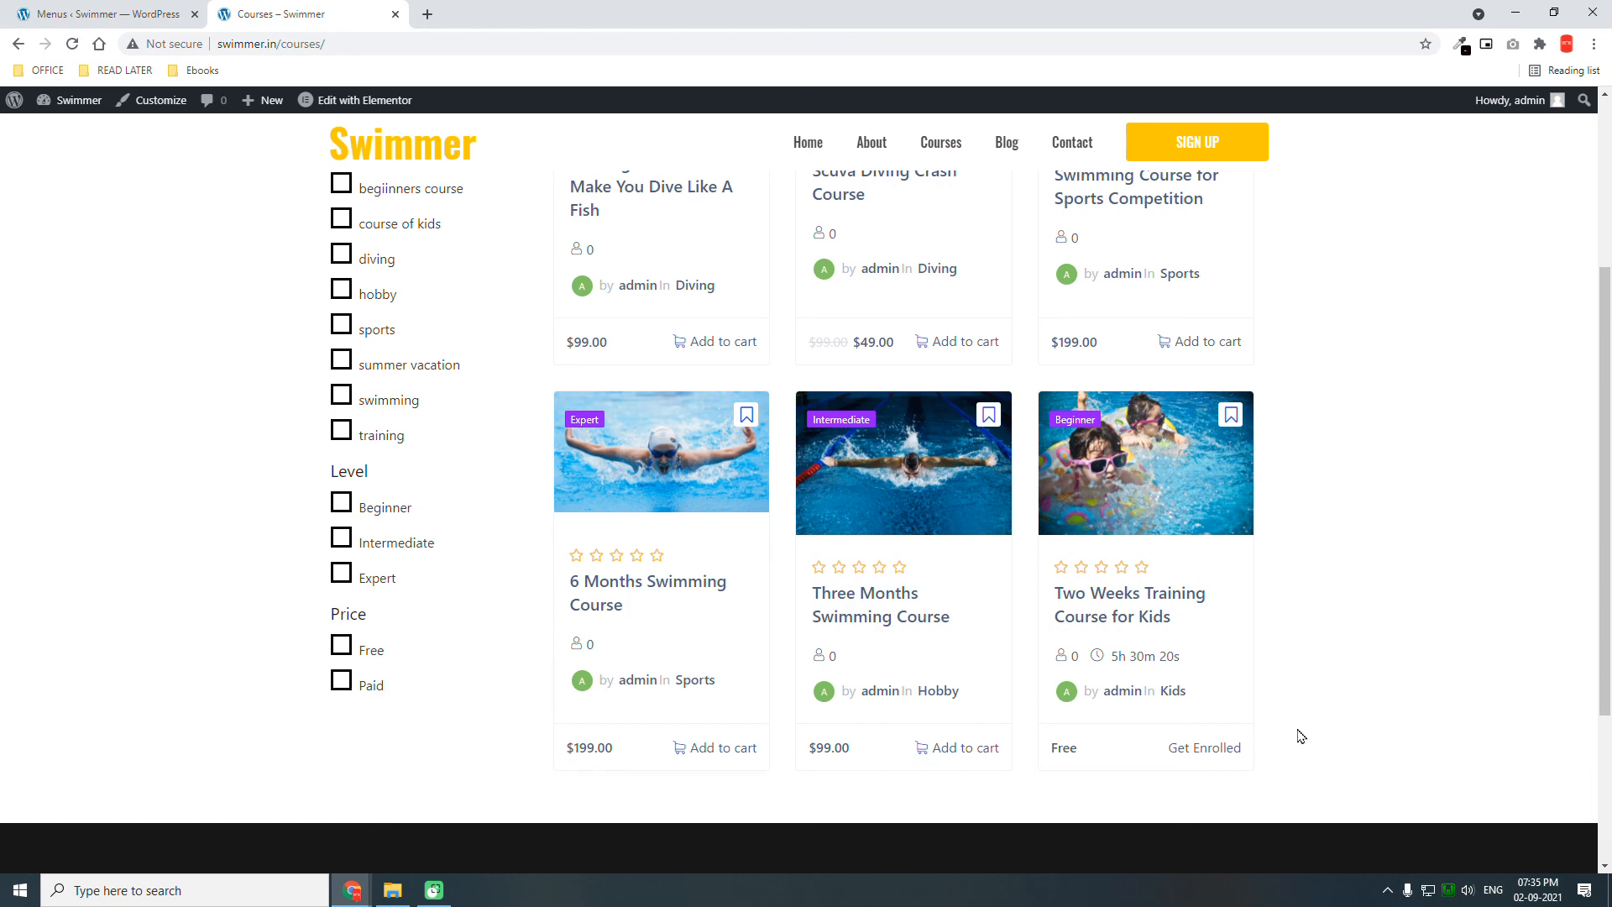
scroll(1069, 250, up, 2)
scroll(1096, 154, up, 1)
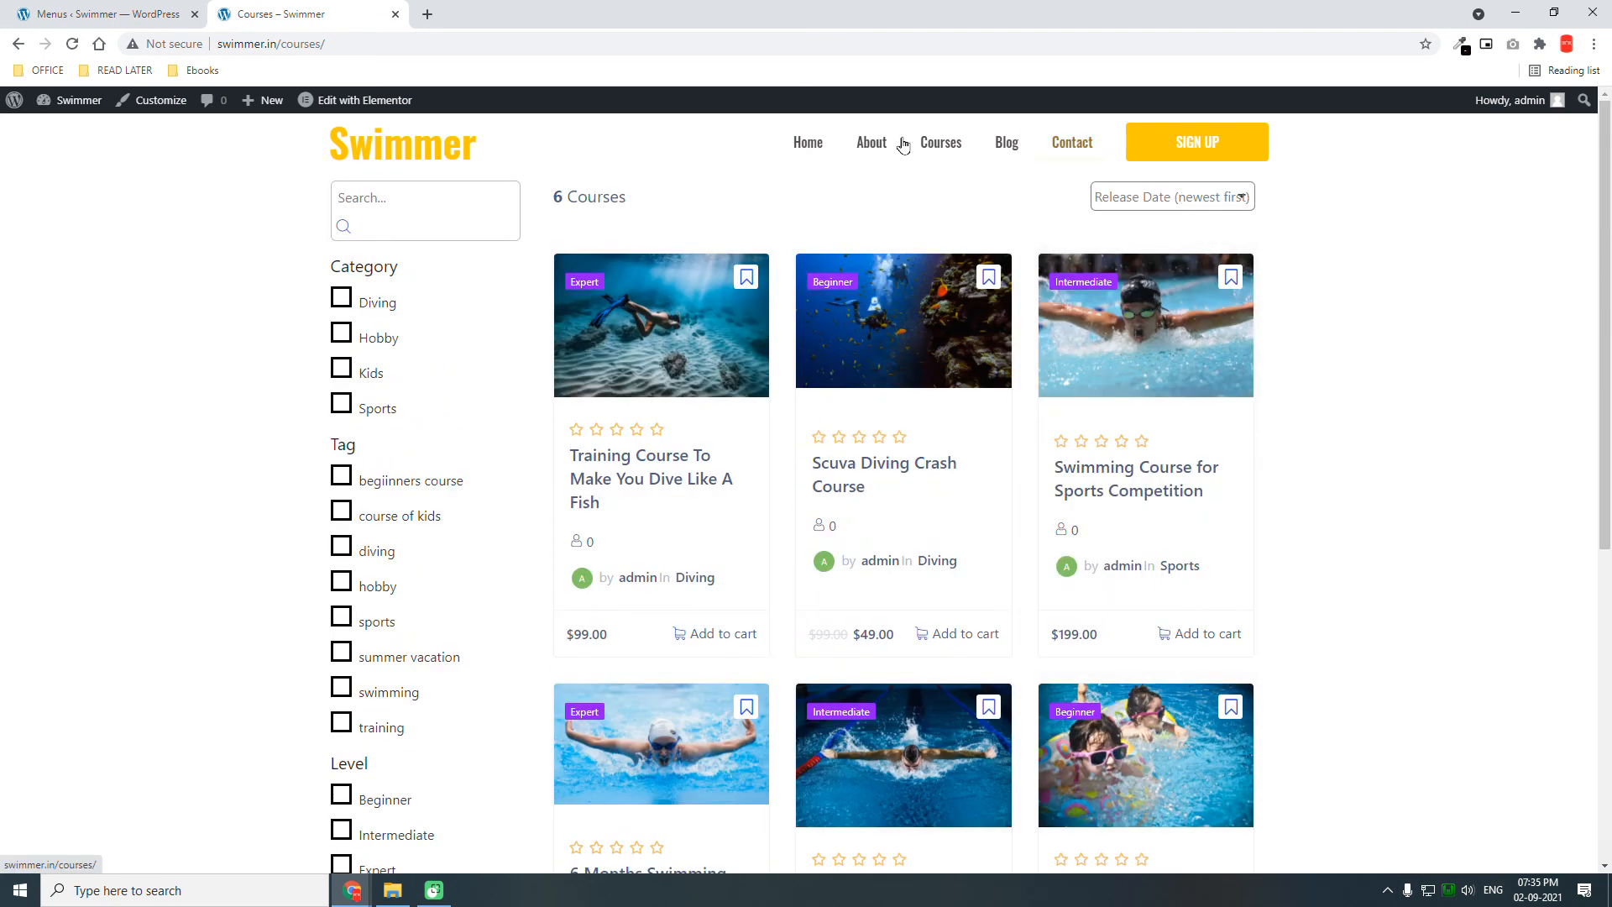